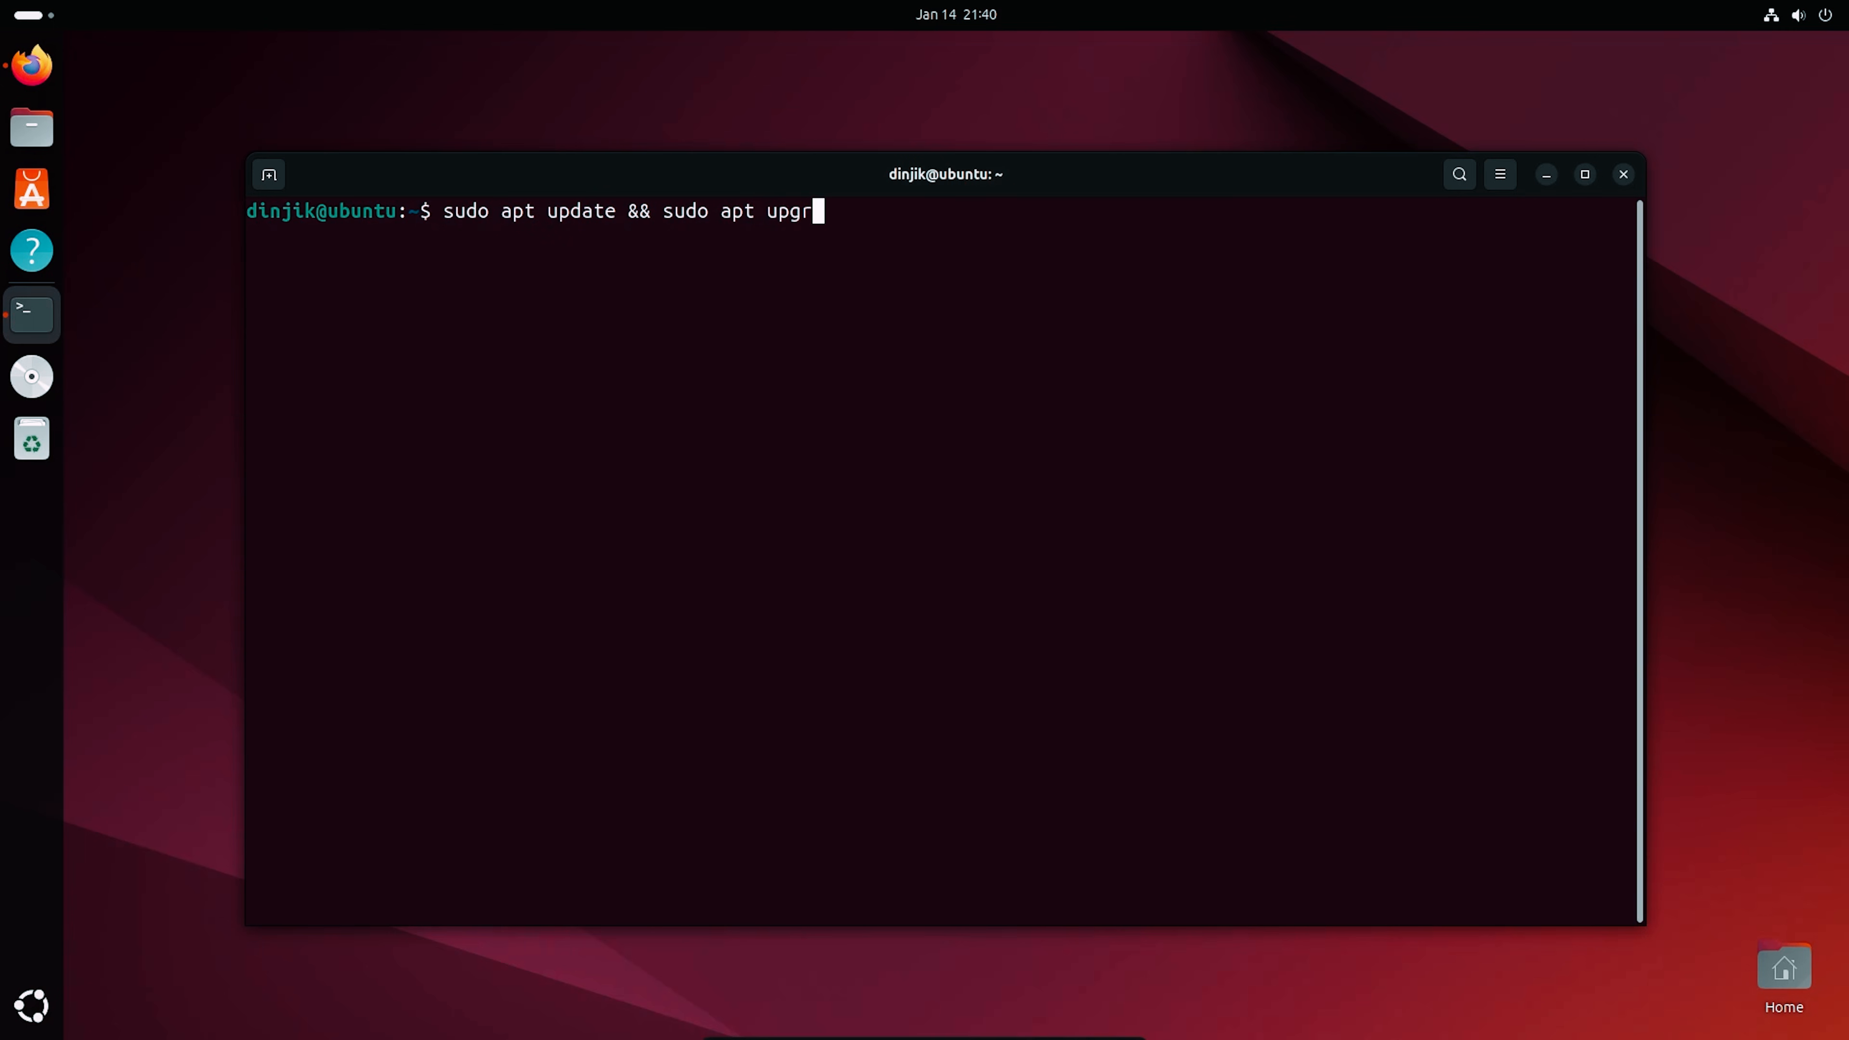
Step: Refresh the apt package lists and upgrade the installed system packages with sudo
{"action": "key", "text": "Return"}
{"action": "key", "text": "Return"}
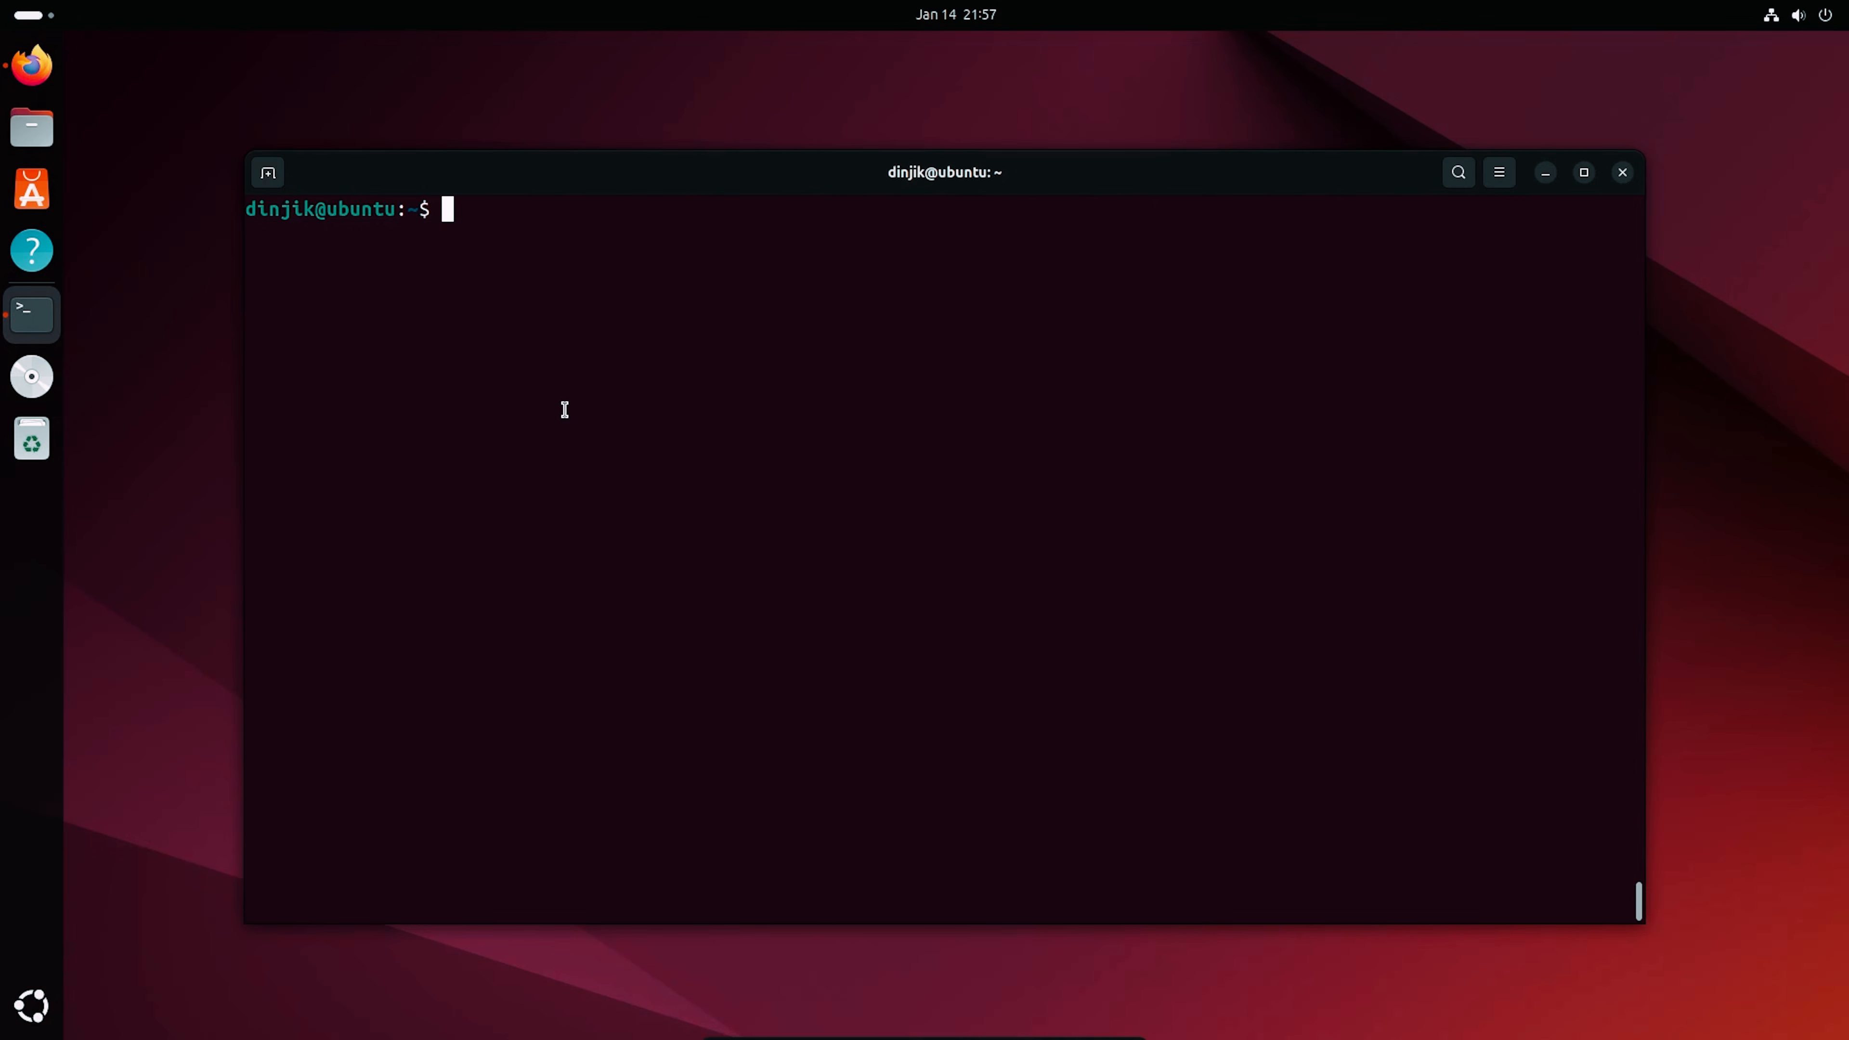
Step: Check the installed versions of python3 and pip
{"action": "type", "text": "python3 --version"}
{"action": "key", "text": "Return"}
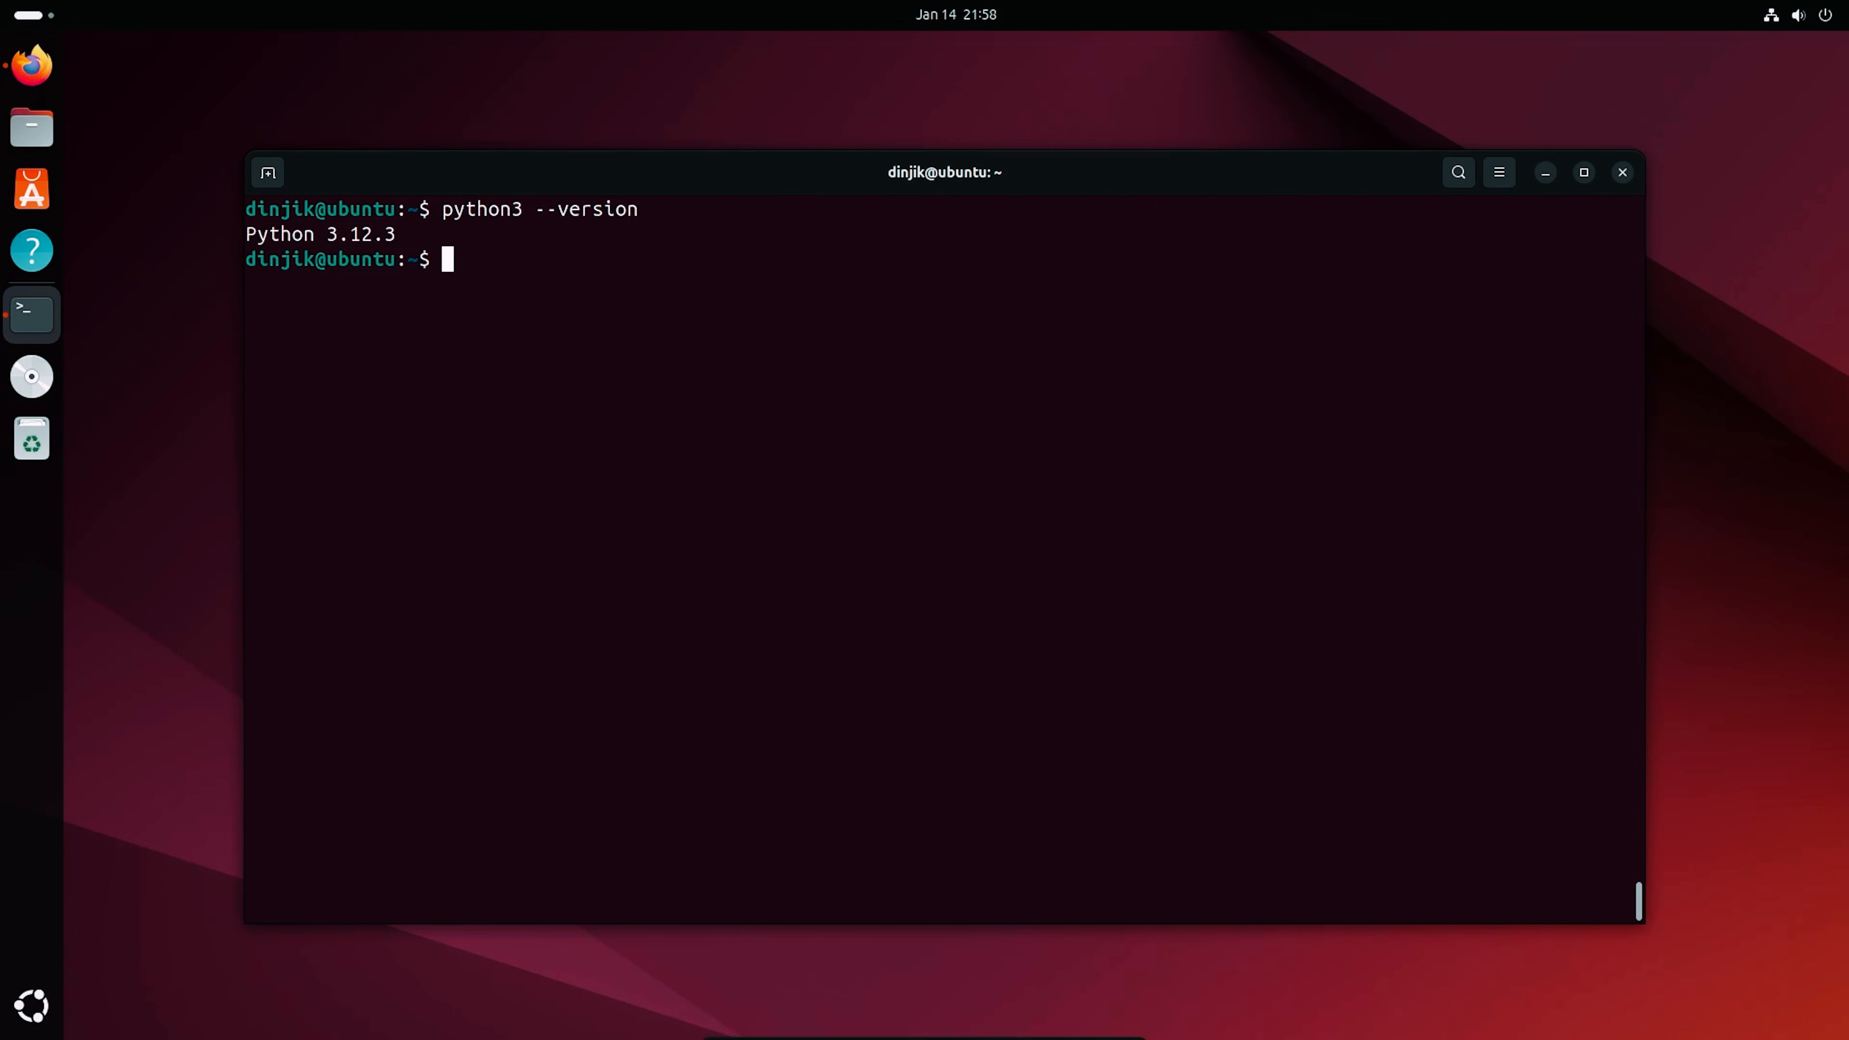
{"action": "type", "text": "pip --version"}
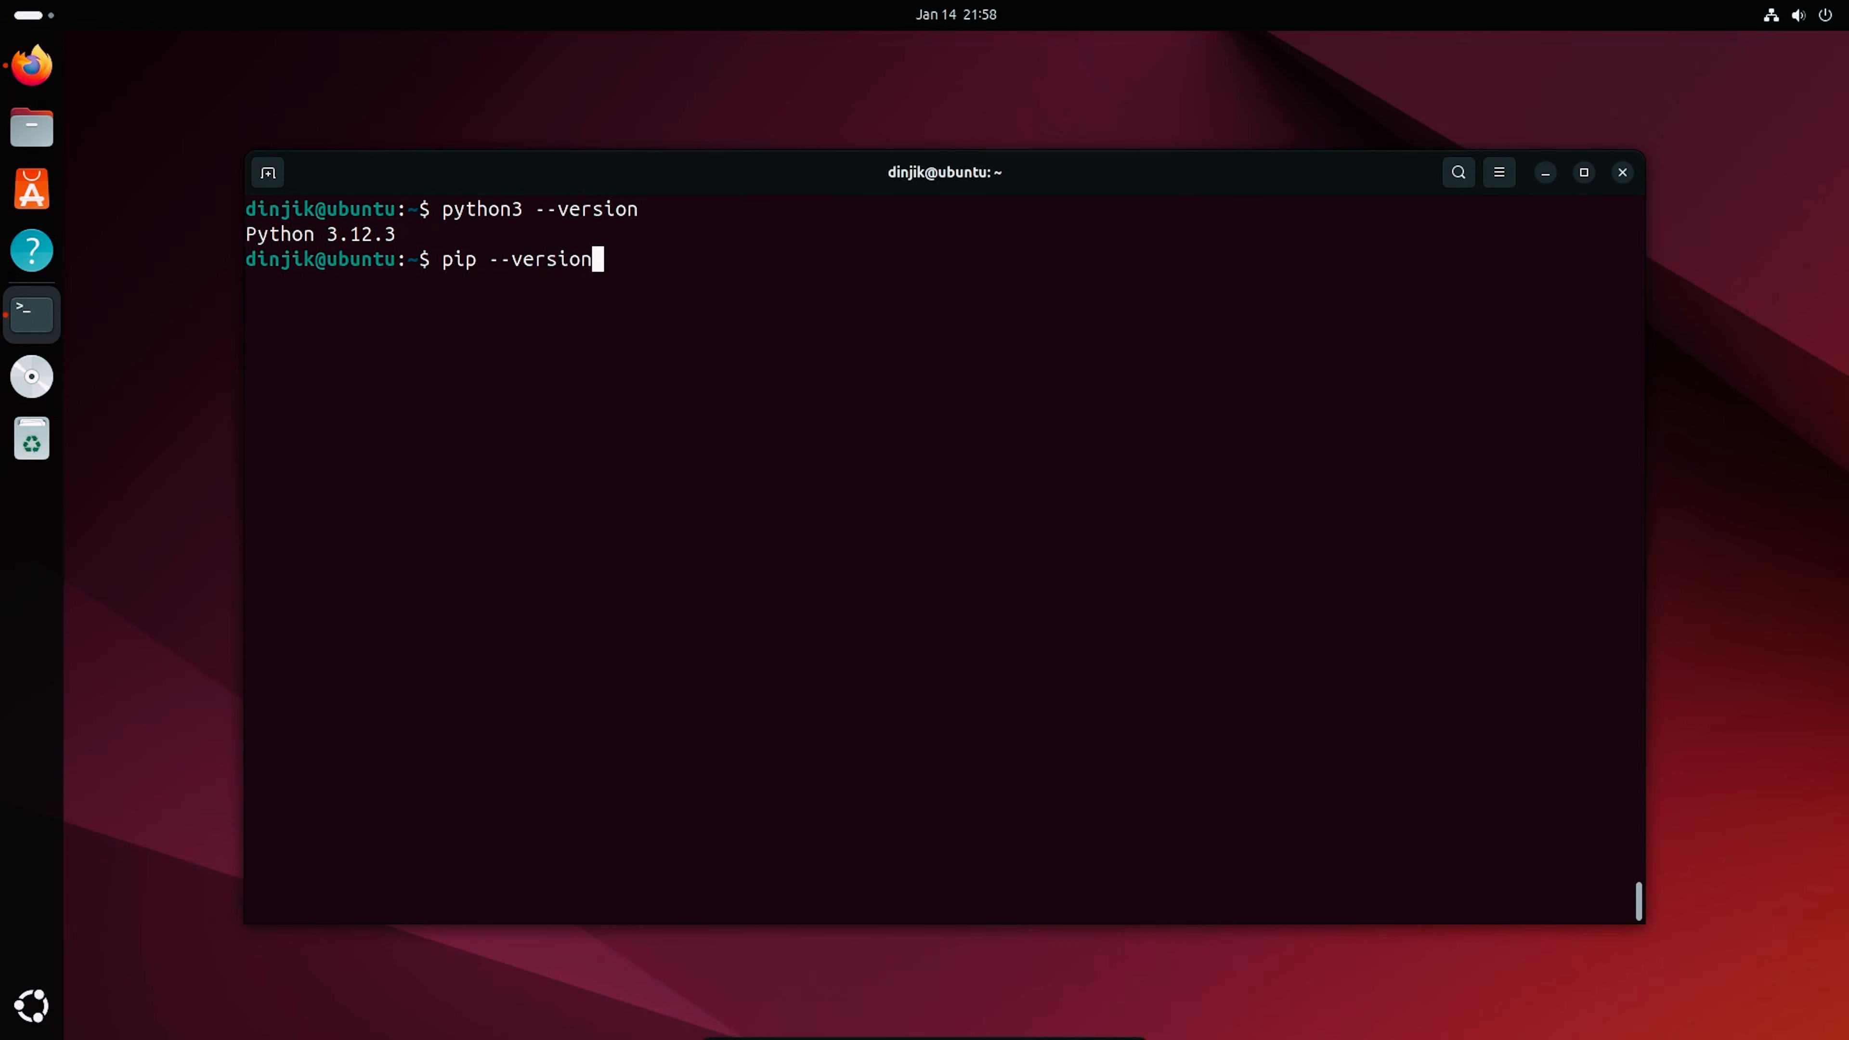
{"action": "key", "text": "Return"}
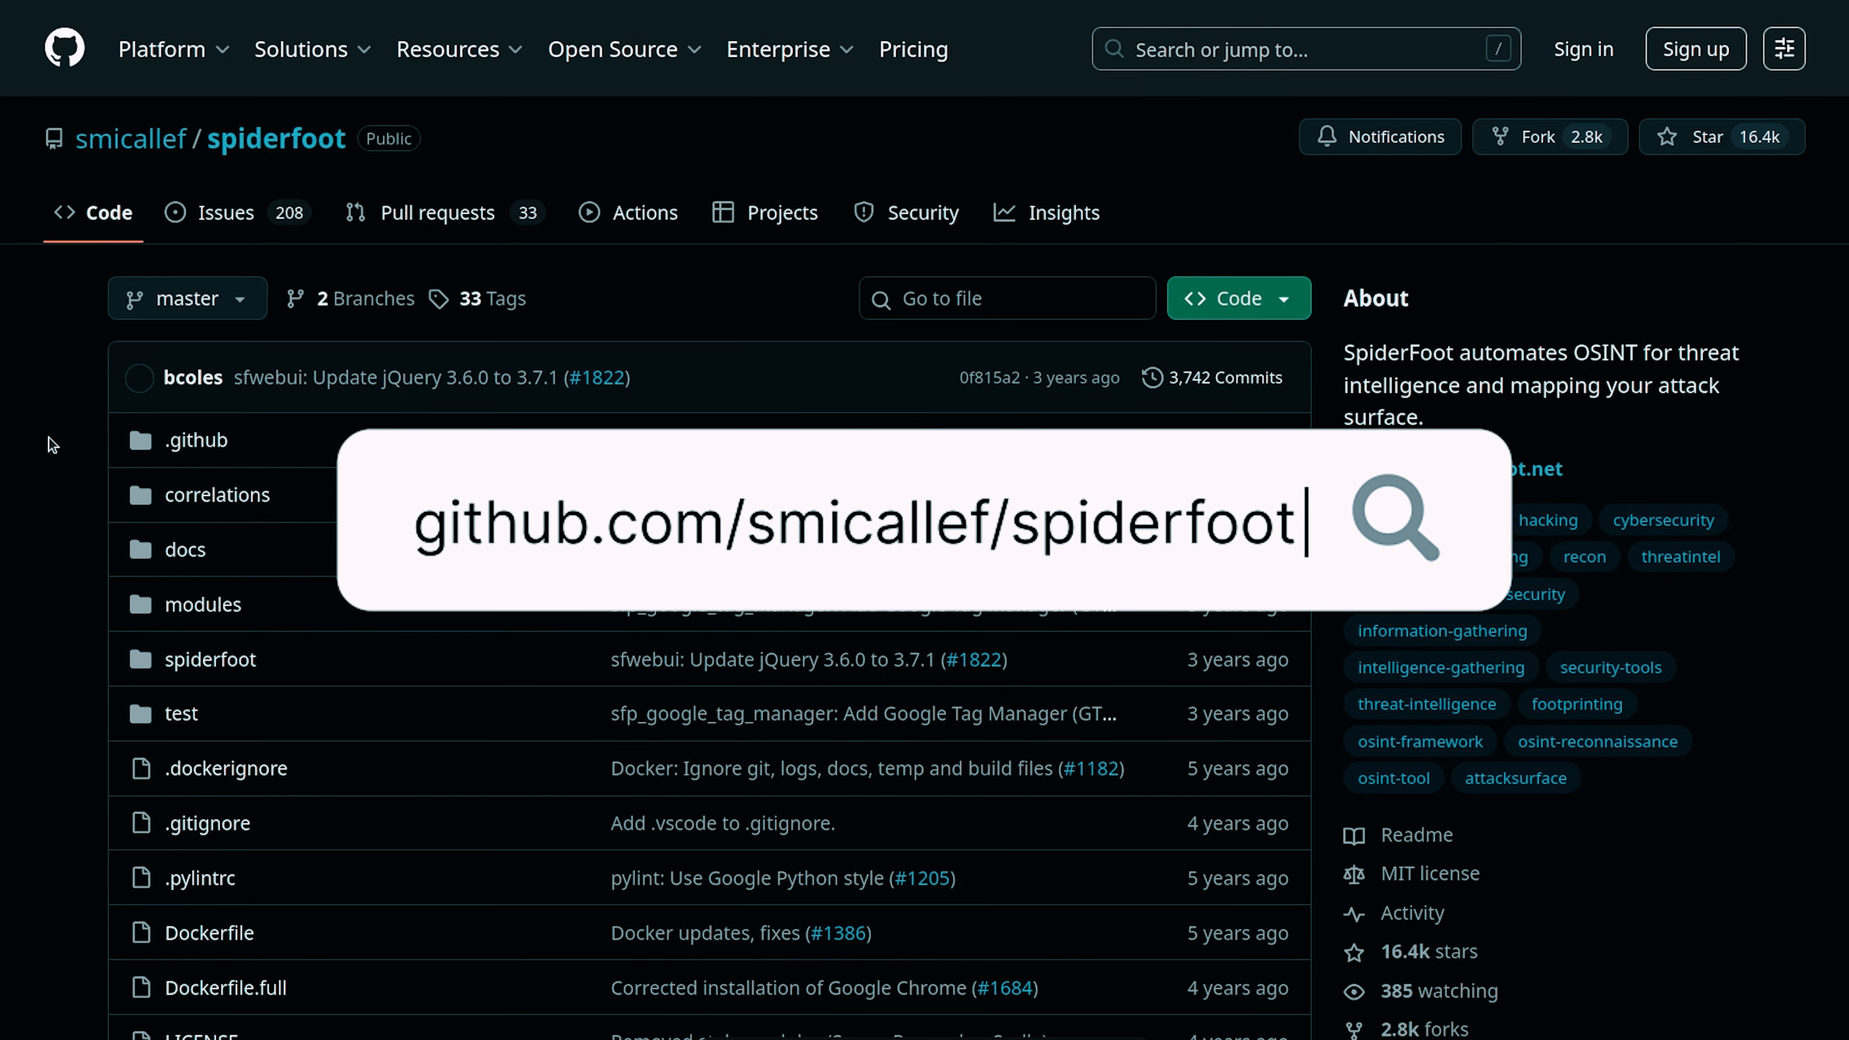
Step: Find the stable build instructions in the SpiderFoot README and run their wget command for v4.0.tar.gz in a new terminal
{"action": "scroll", "coordinate": [51, 443], "scroll_direction": "down", "scroll_amount": 10}
{"action": "scroll", "coordinate": [55, 448], "scroll_direction": "down", "scroll_amount": 20}
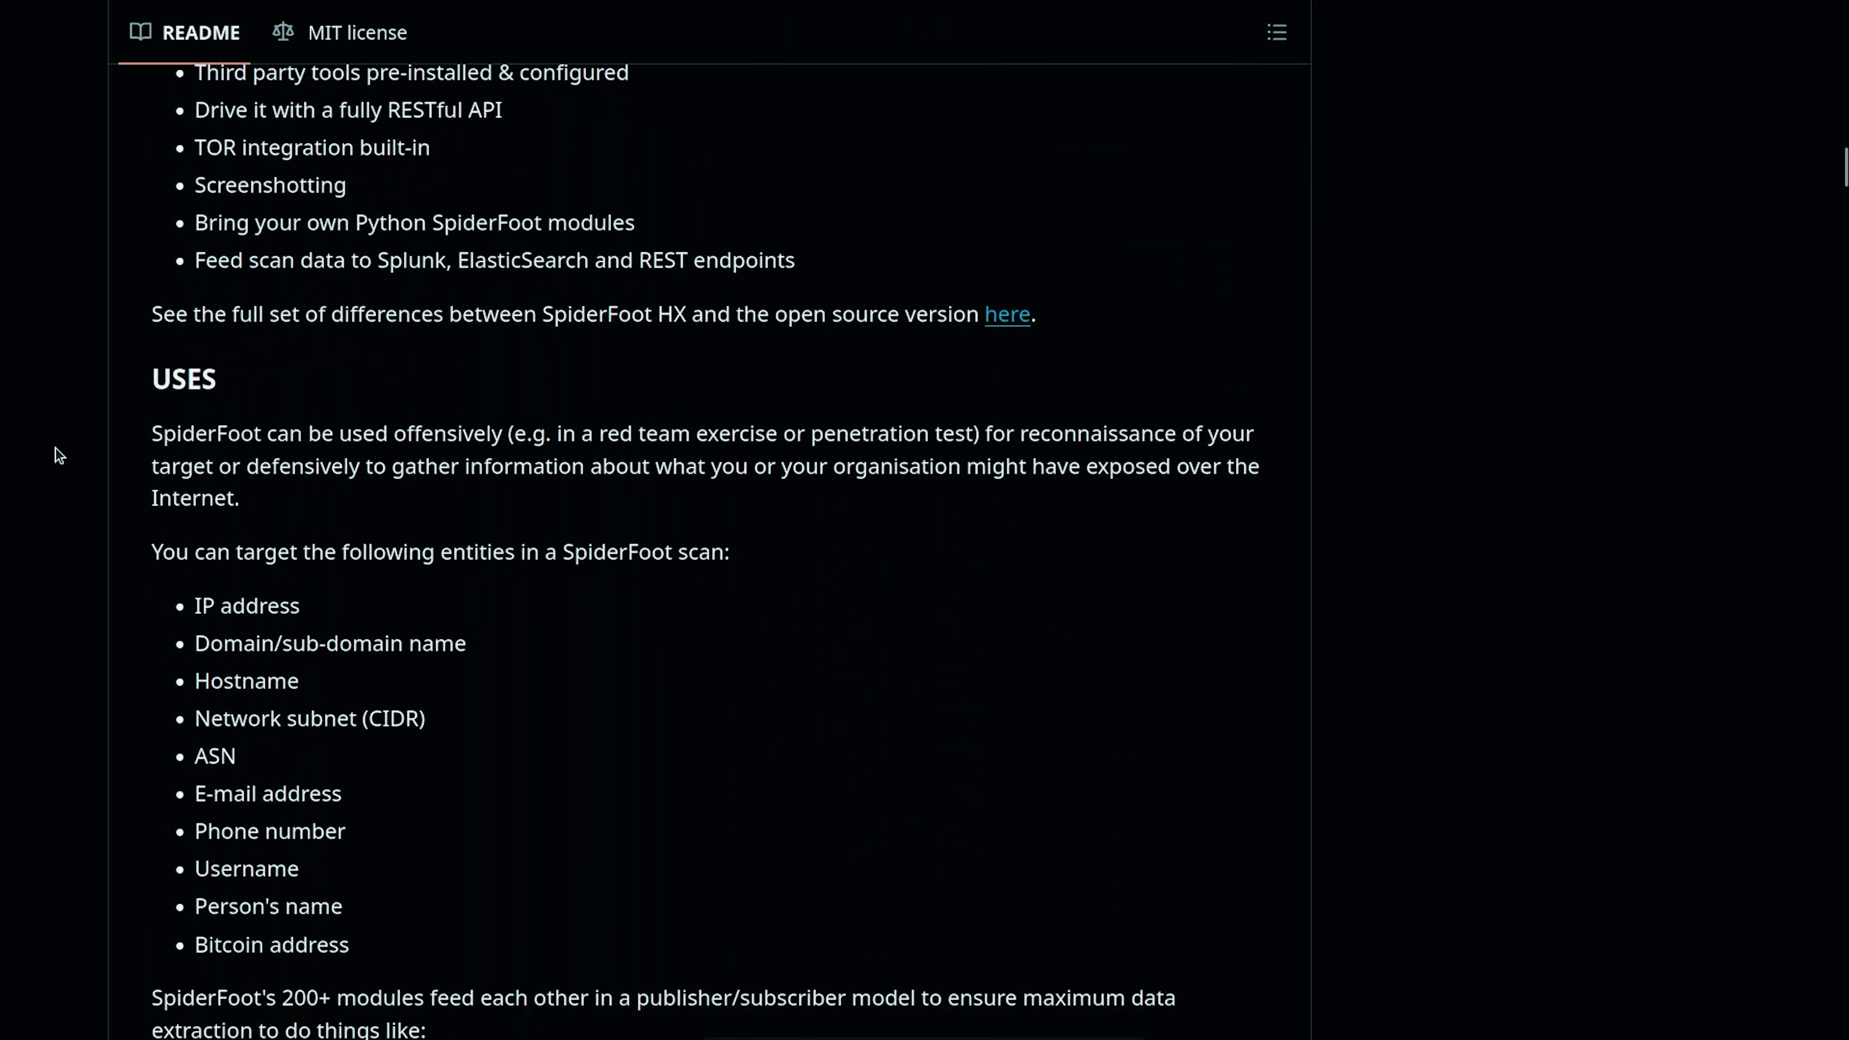
{"action": "scroll", "coordinate": [56, 450], "scroll_direction": "down", "scroll_amount": 12}
{"action": "triple_click", "coordinate": [252, 312]}
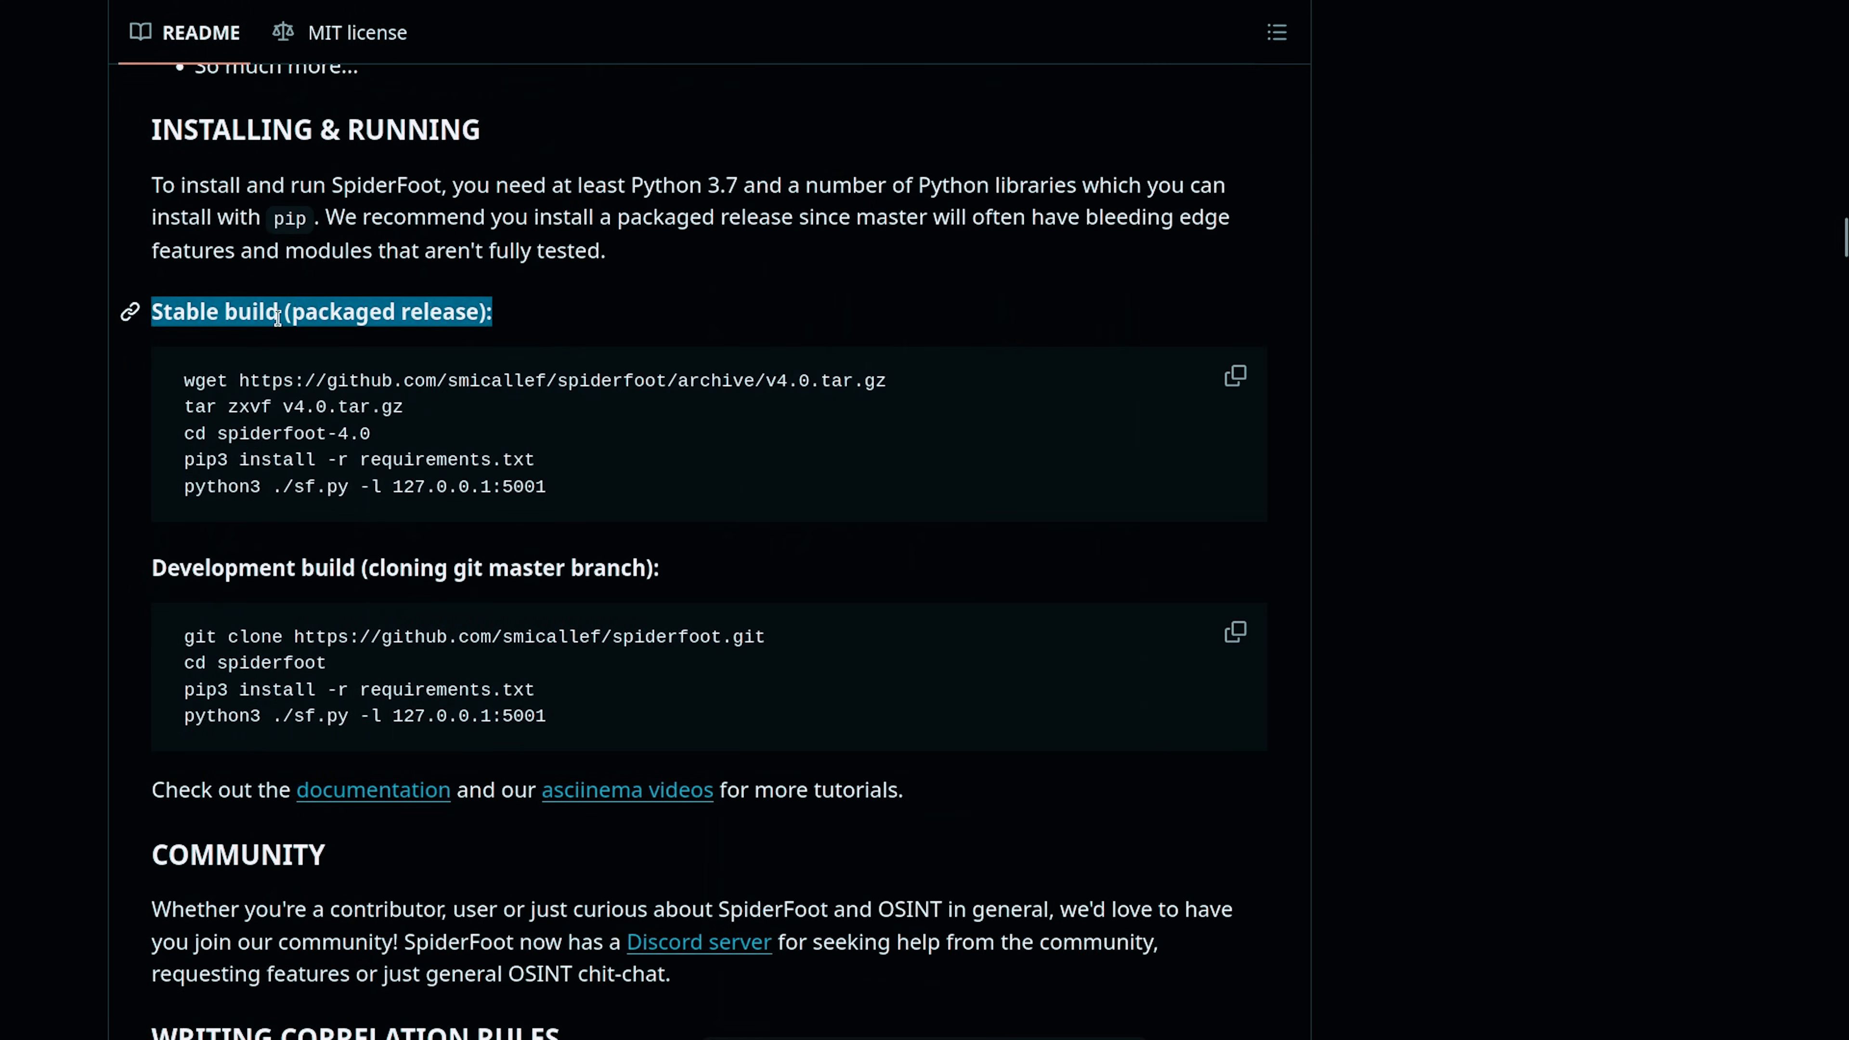
{"action": "triple_click", "coordinate": [604, 379]}
{"action": "key", "text": "ctrl+c"}
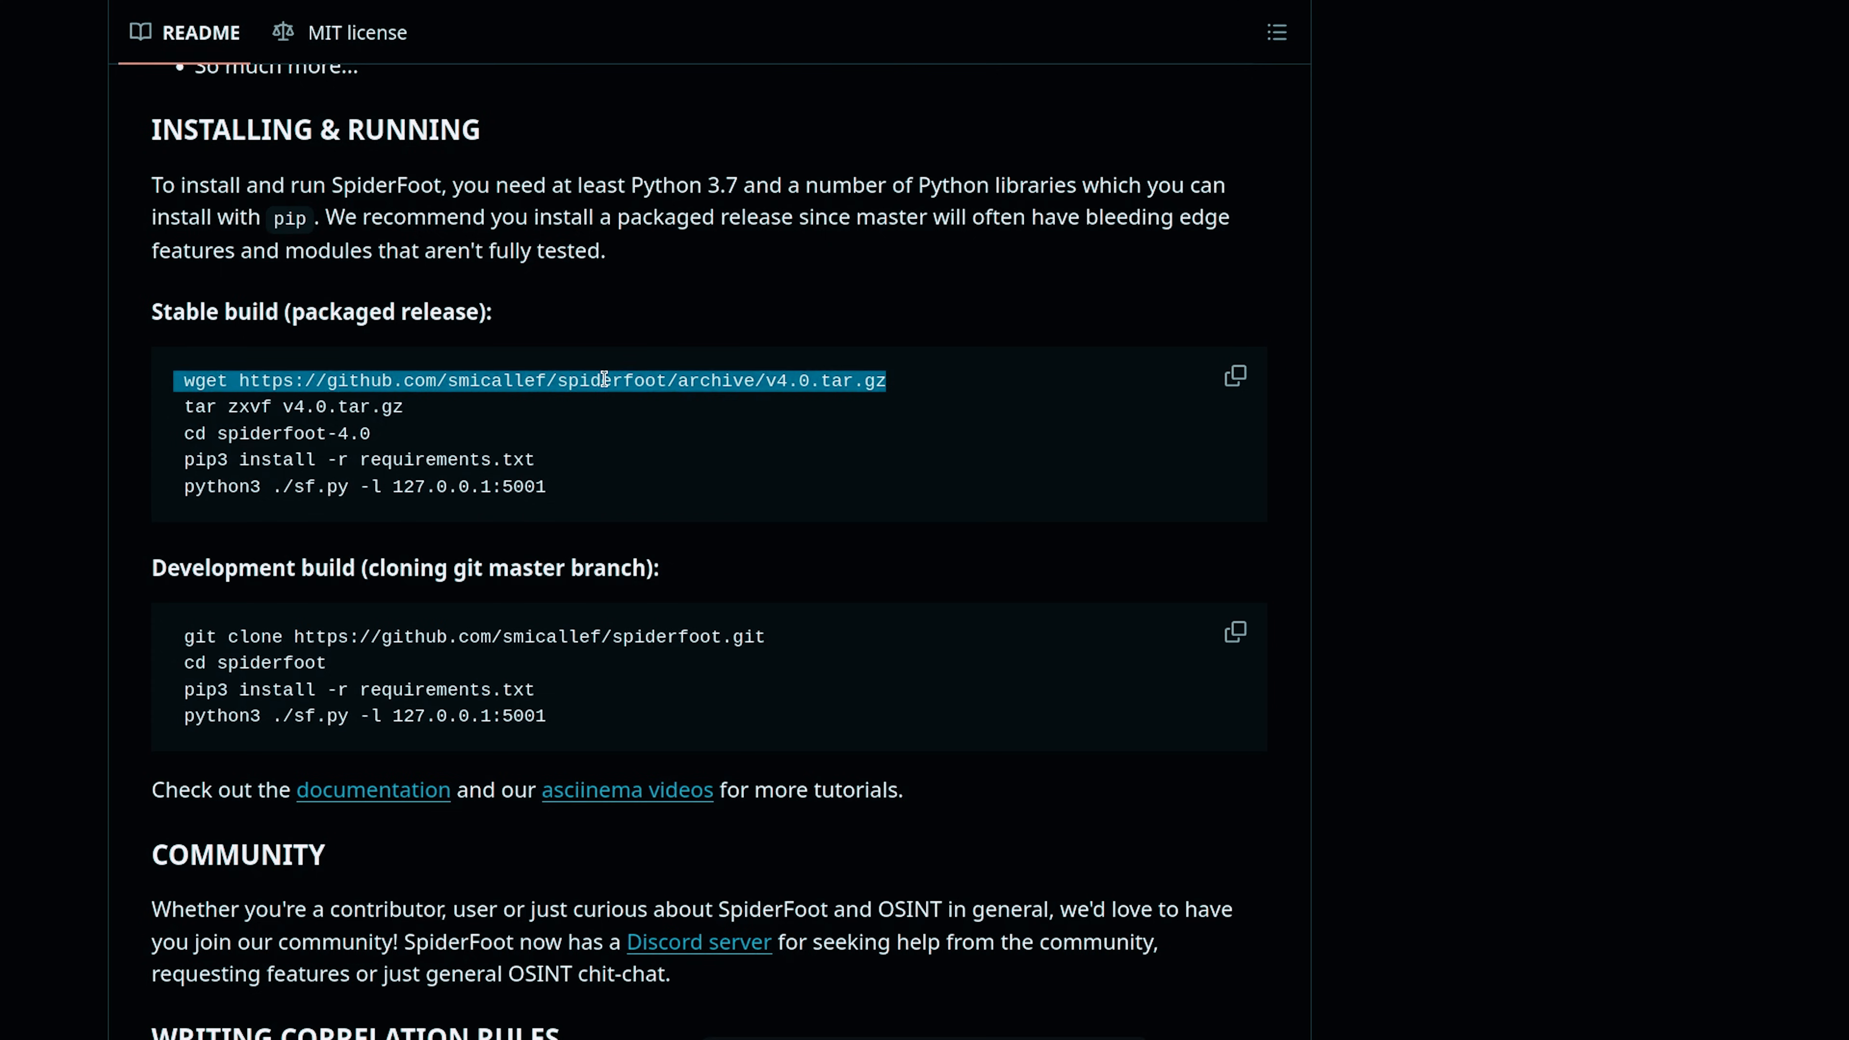
{"action": "key", "text": "ctrl+alt+t"}
{"action": "left_click_drag", "start_coordinate": [586, 54], "coordinate": [1528, 385]}
{"action": "key", "text": "ctrl+shift+v"}
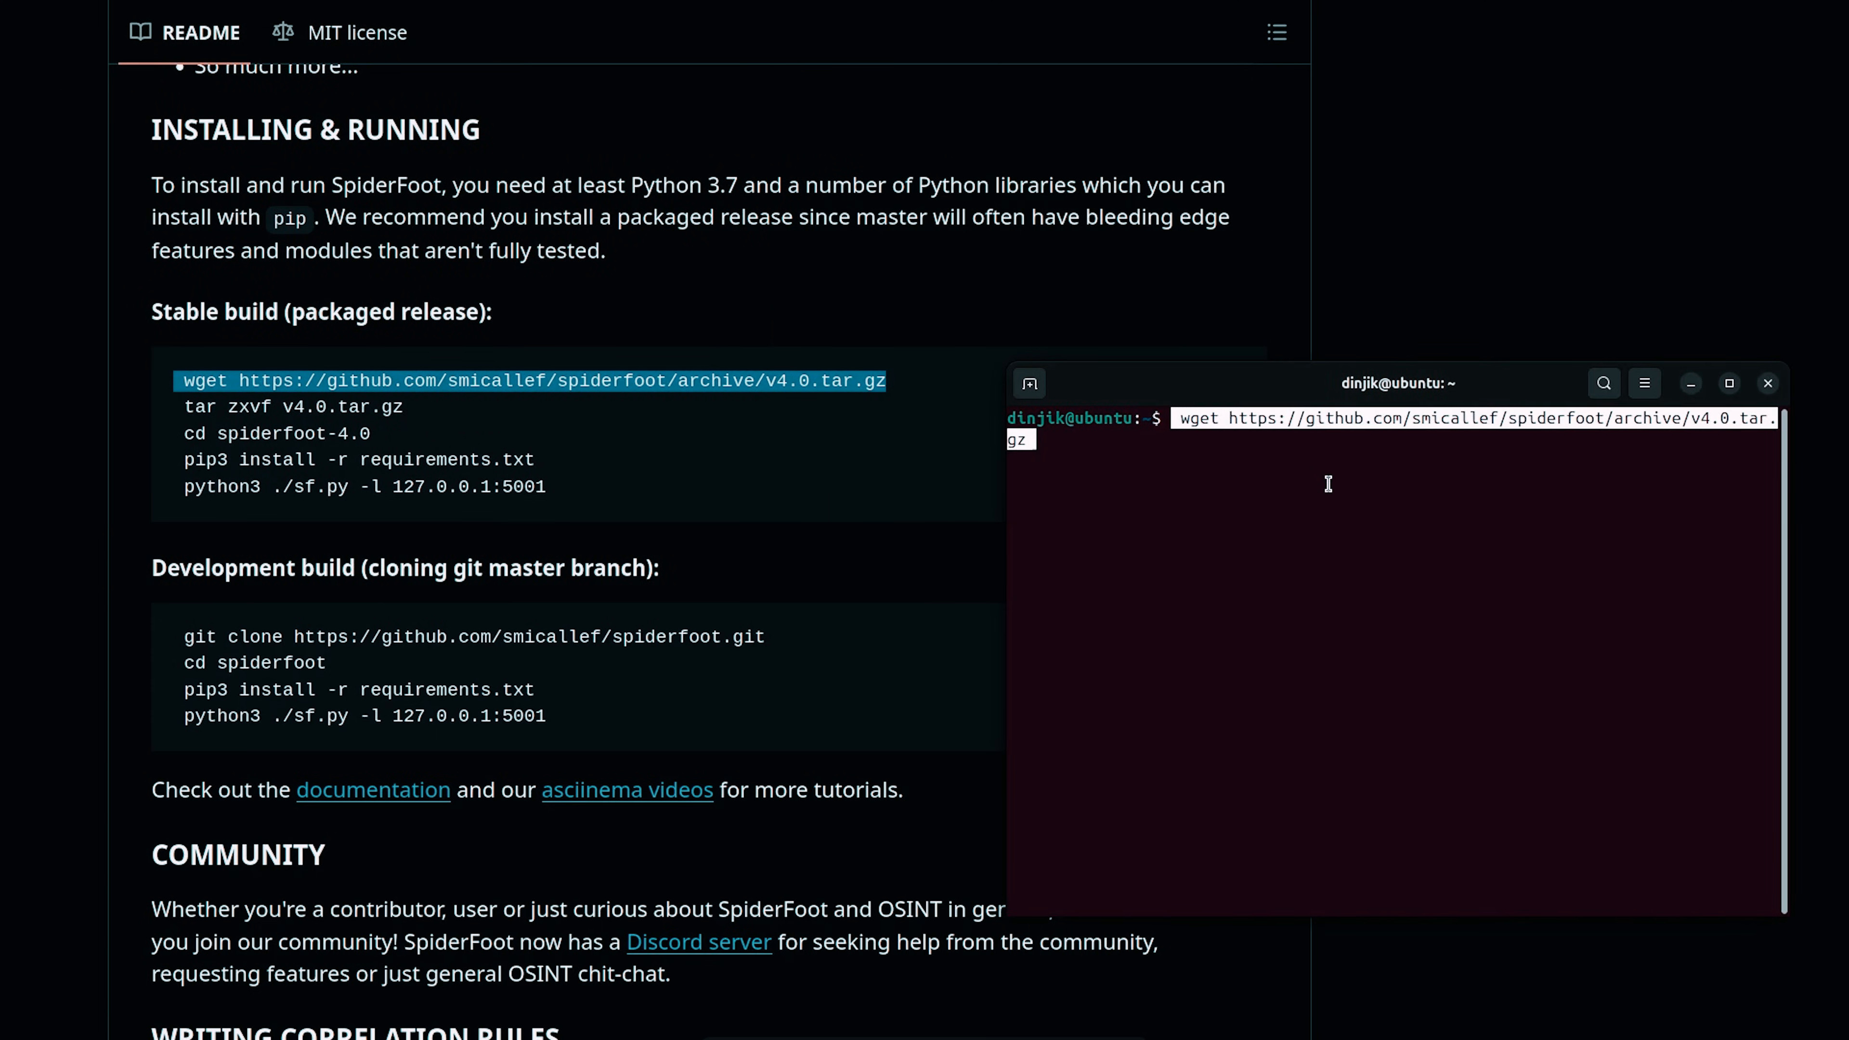
{"action": "key", "text": "Return"}
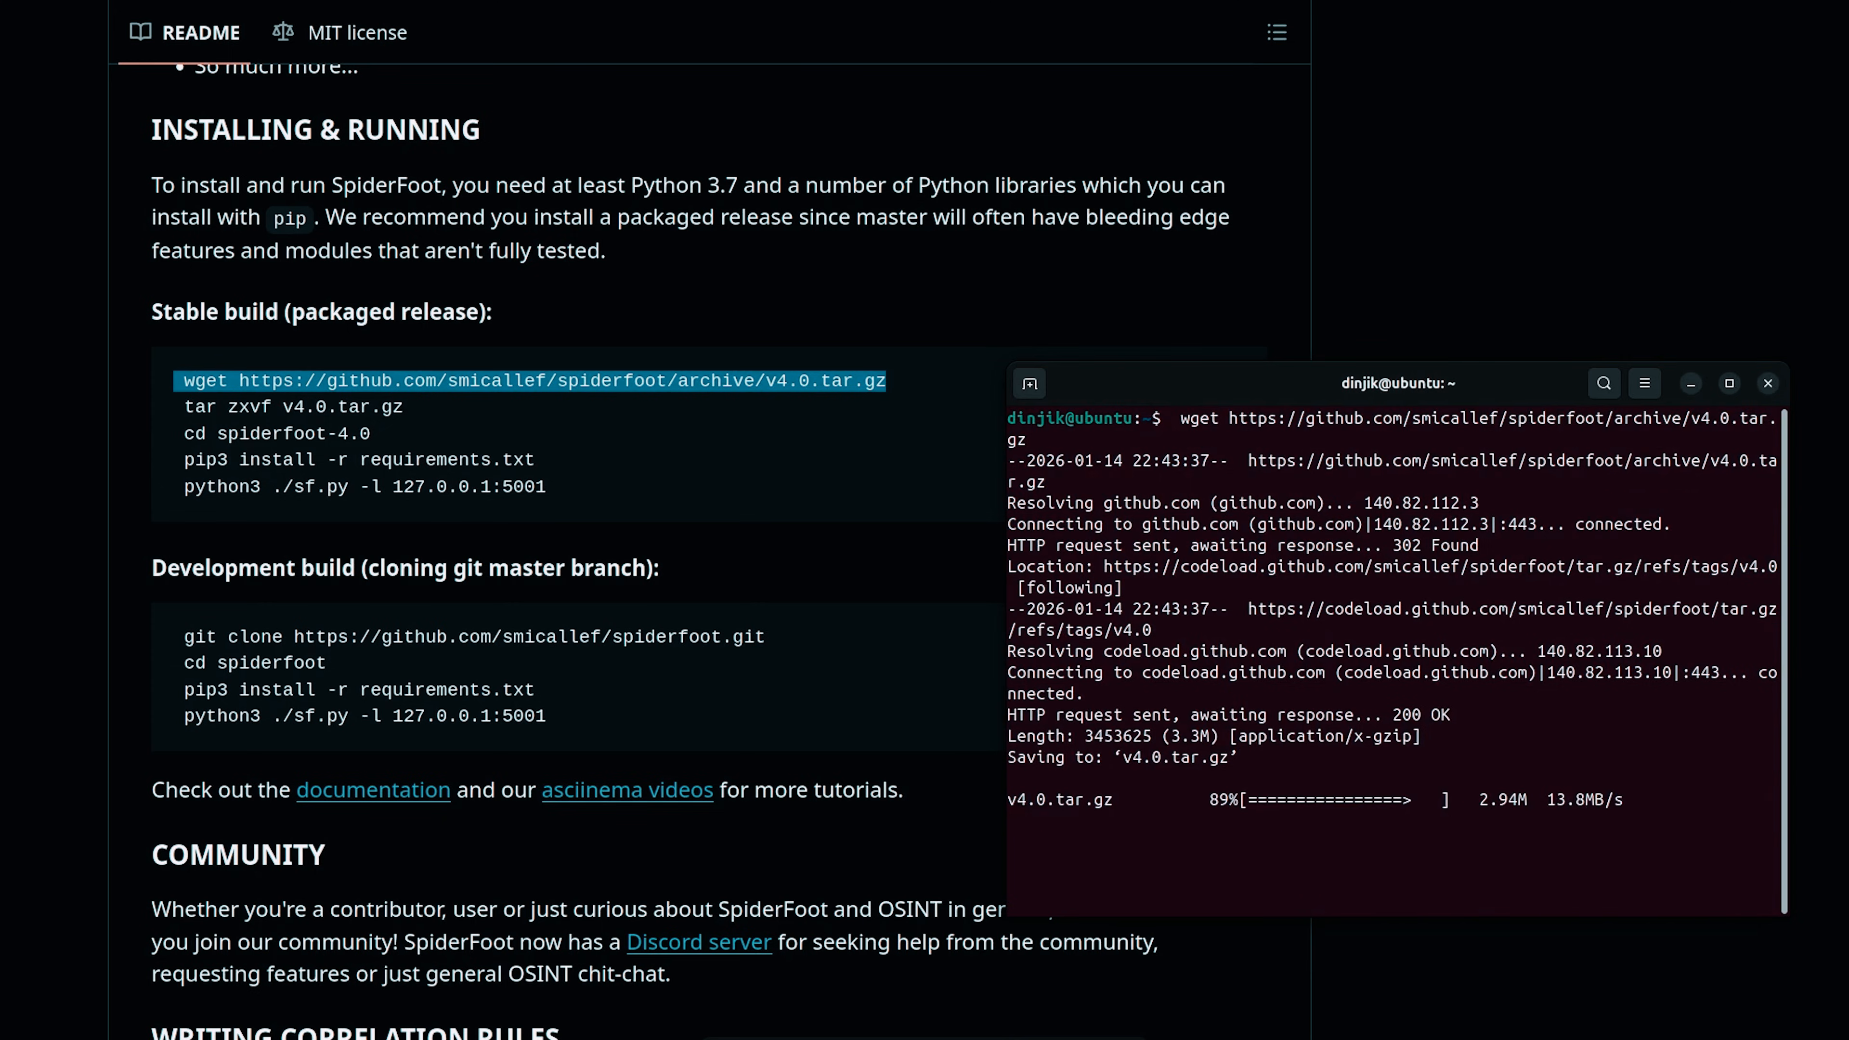
Step: Extract the downloaded v4.0.tar.gz archive with the README's tar zxvf command
{"action": "left_click", "coordinate": [267, 412]}
{"action": "triple_click", "coordinate": [268, 411]}
{"action": "key", "text": "ctrl+c"}
{"action": "key", "text": "alt+Tab"}
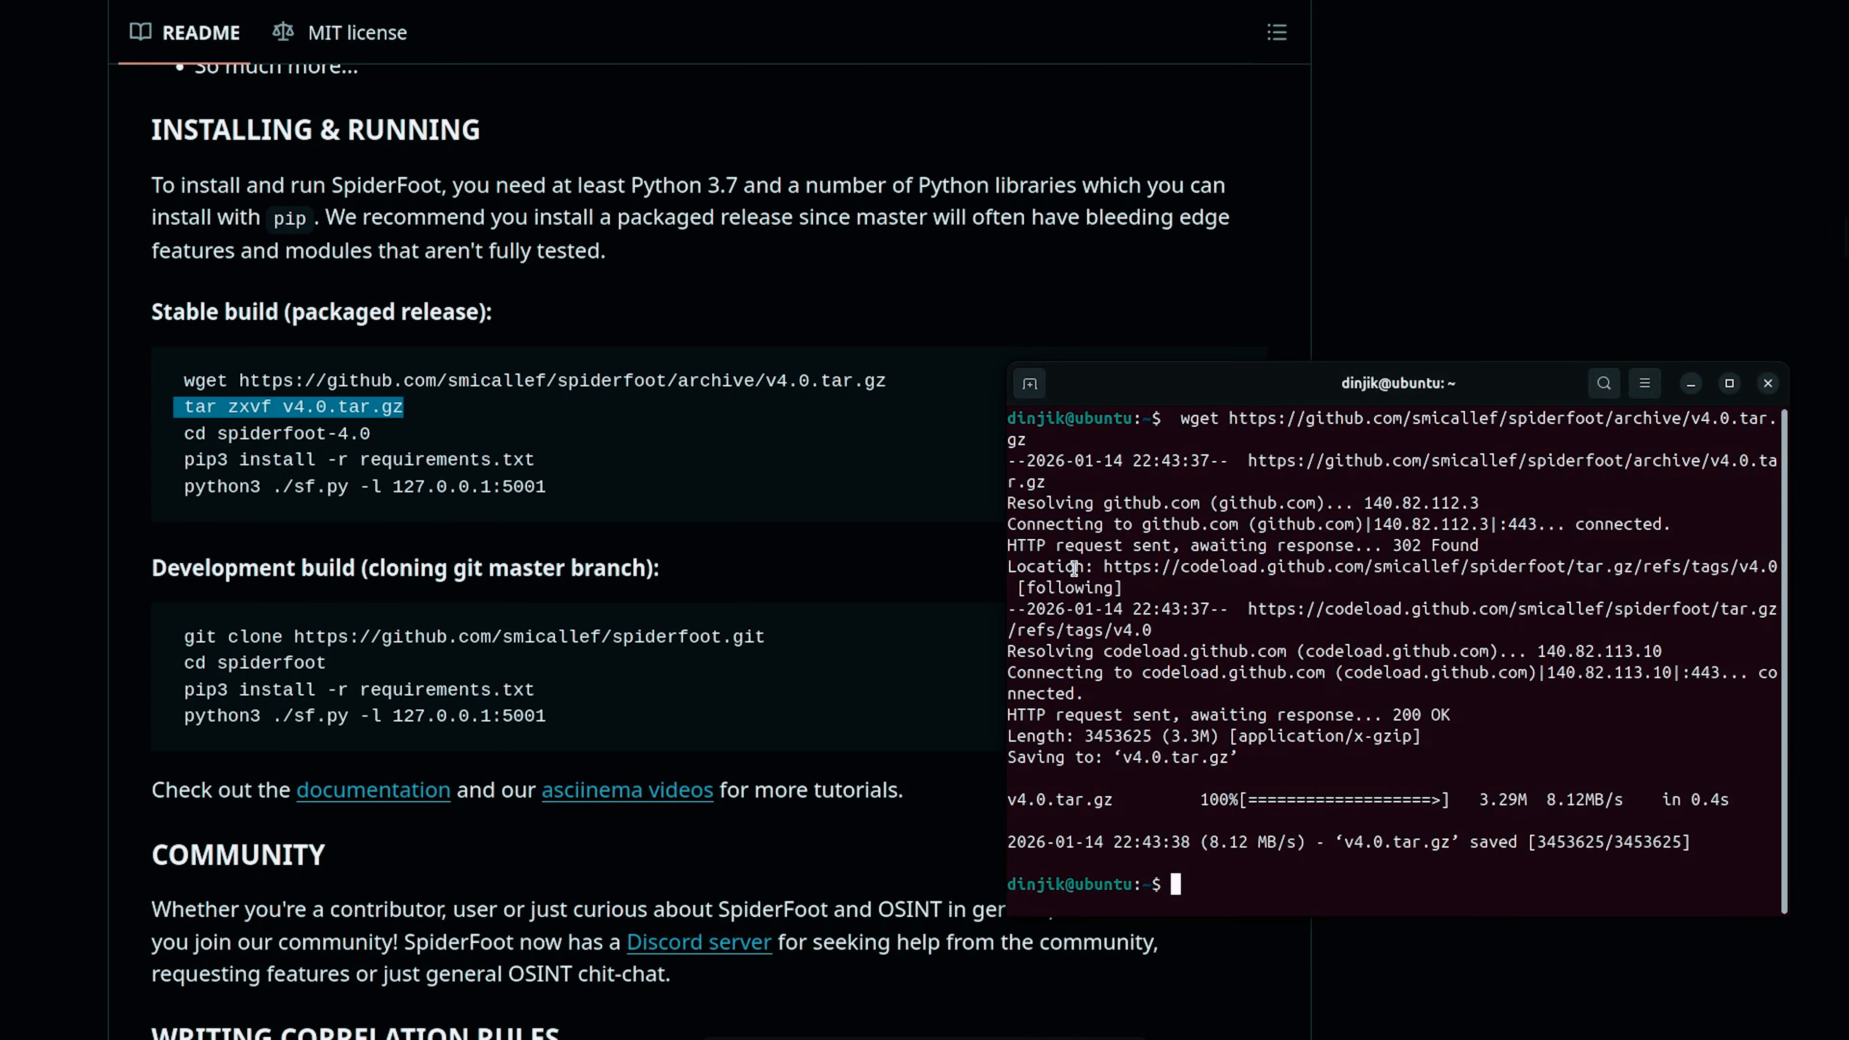
{"action": "key", "text": "ctrl+shift+v"}
{"action": "key", "text": "Return"}
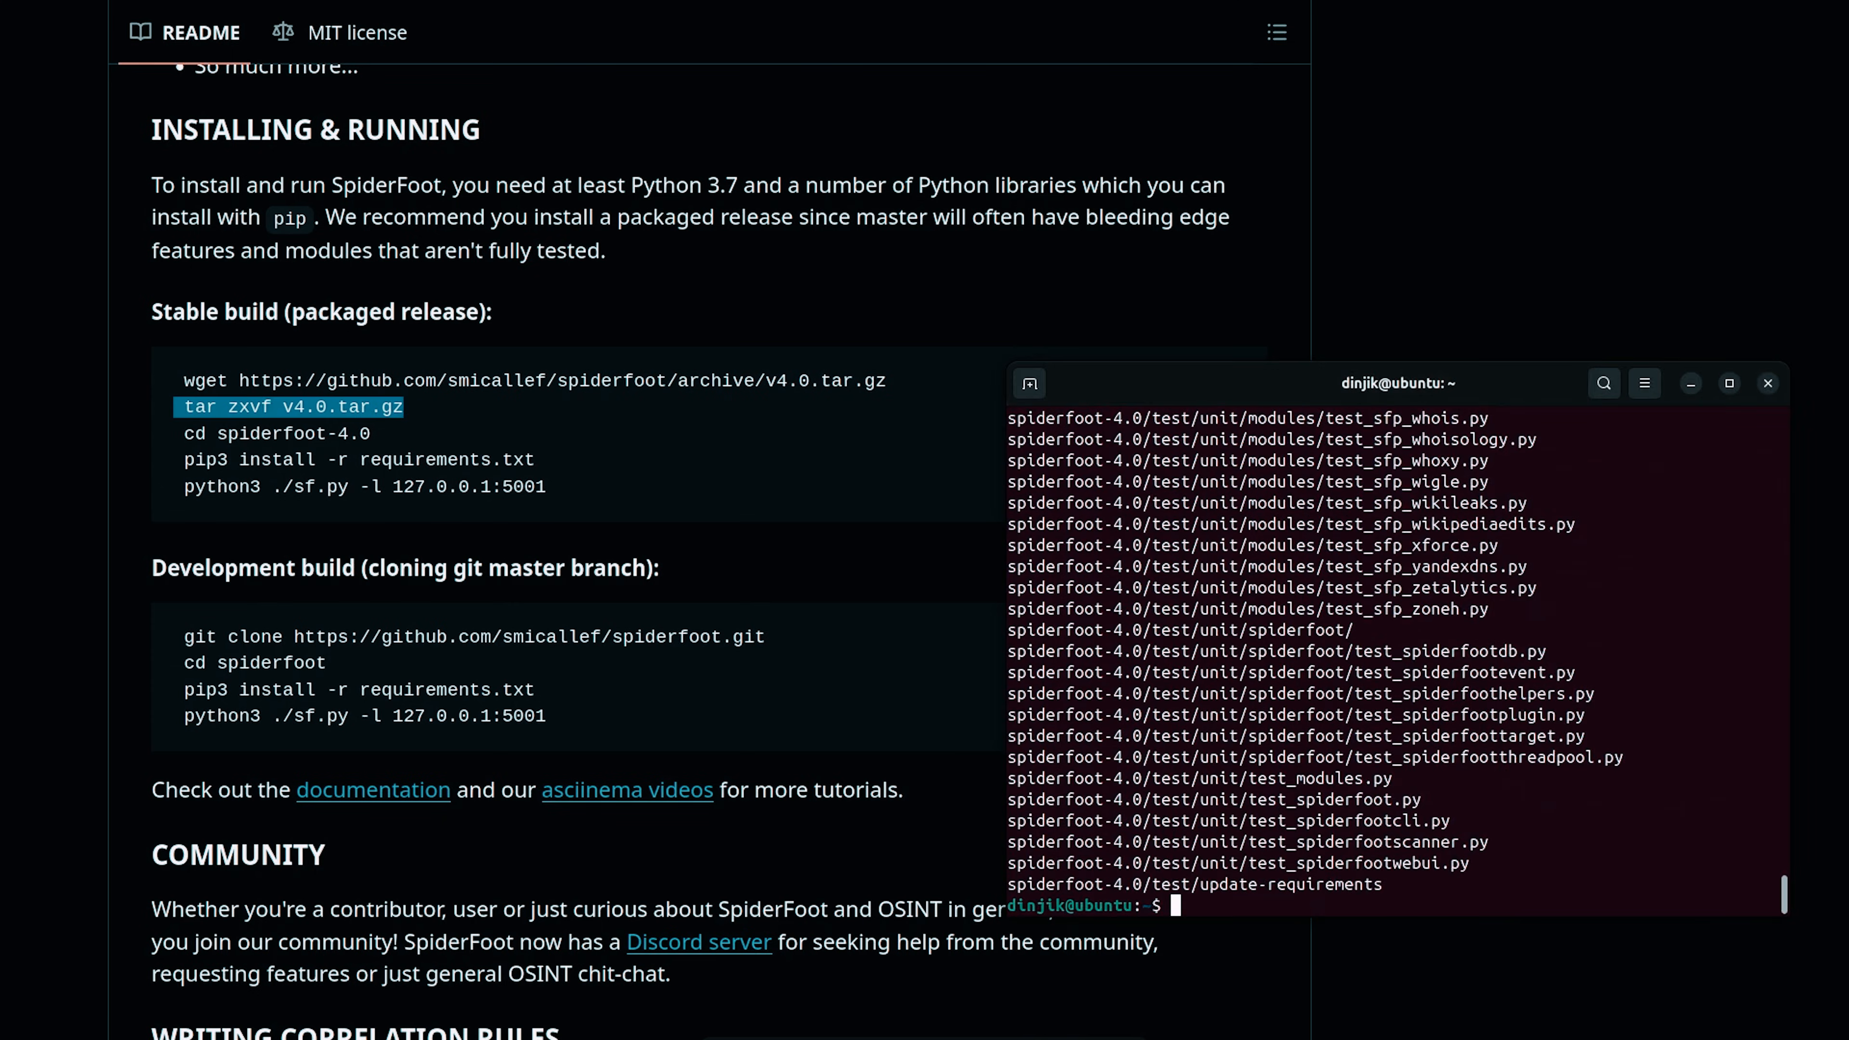
Step: Change into the spiderfoot-4.0 directory using the README's cd command
{"action": "triple_click", "coordinate": [270, 434]}
{"action": "key", "text": "ctrl+c"}
{"action": "key", "text": "alt+Tab"}
{"action": "key", "text": "ctrl+shift+v"}
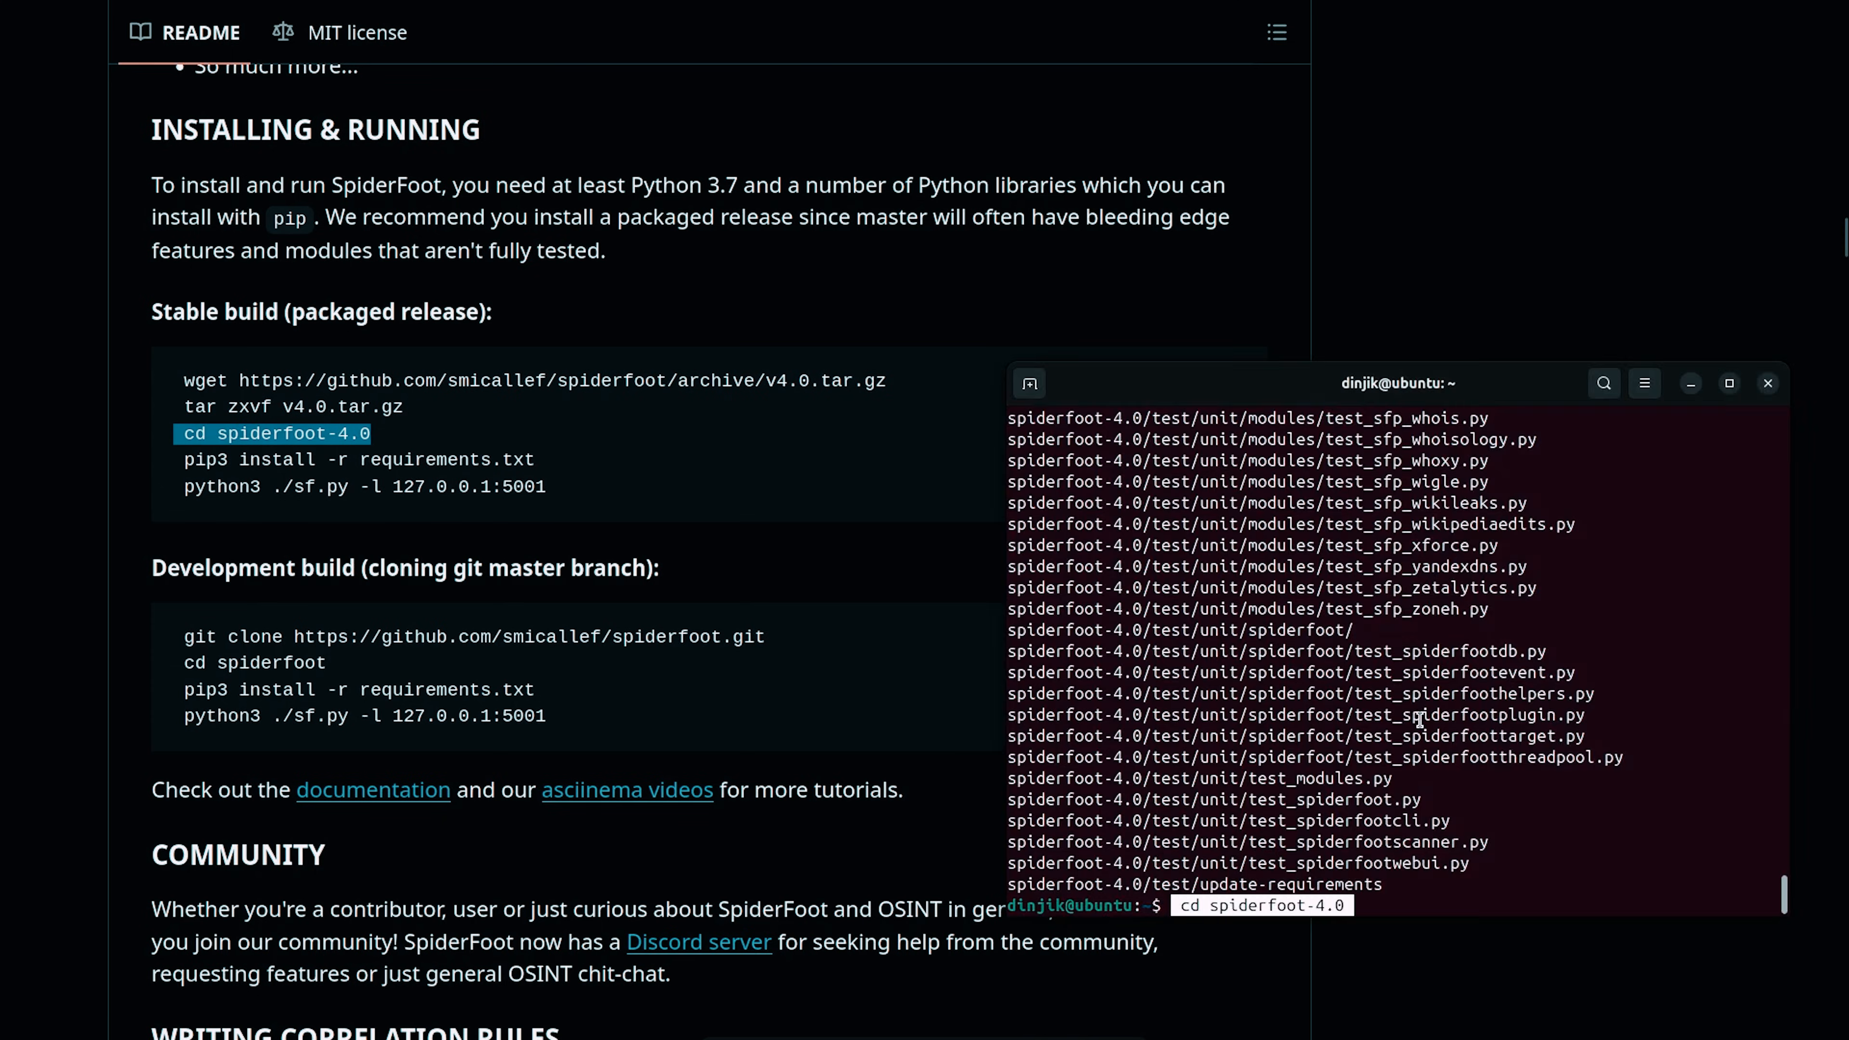
{"action": "key", "text": "Return"}
Step: Install SpiderFoot's Python dependencies with the README's pip3 install -r requirements.txt command
{"action": "triple_click", "coordinate": [317, 458]}
{"action": "key", "text": "ctrl+c"}
{"action": "key", "text": "alt+Tab"}
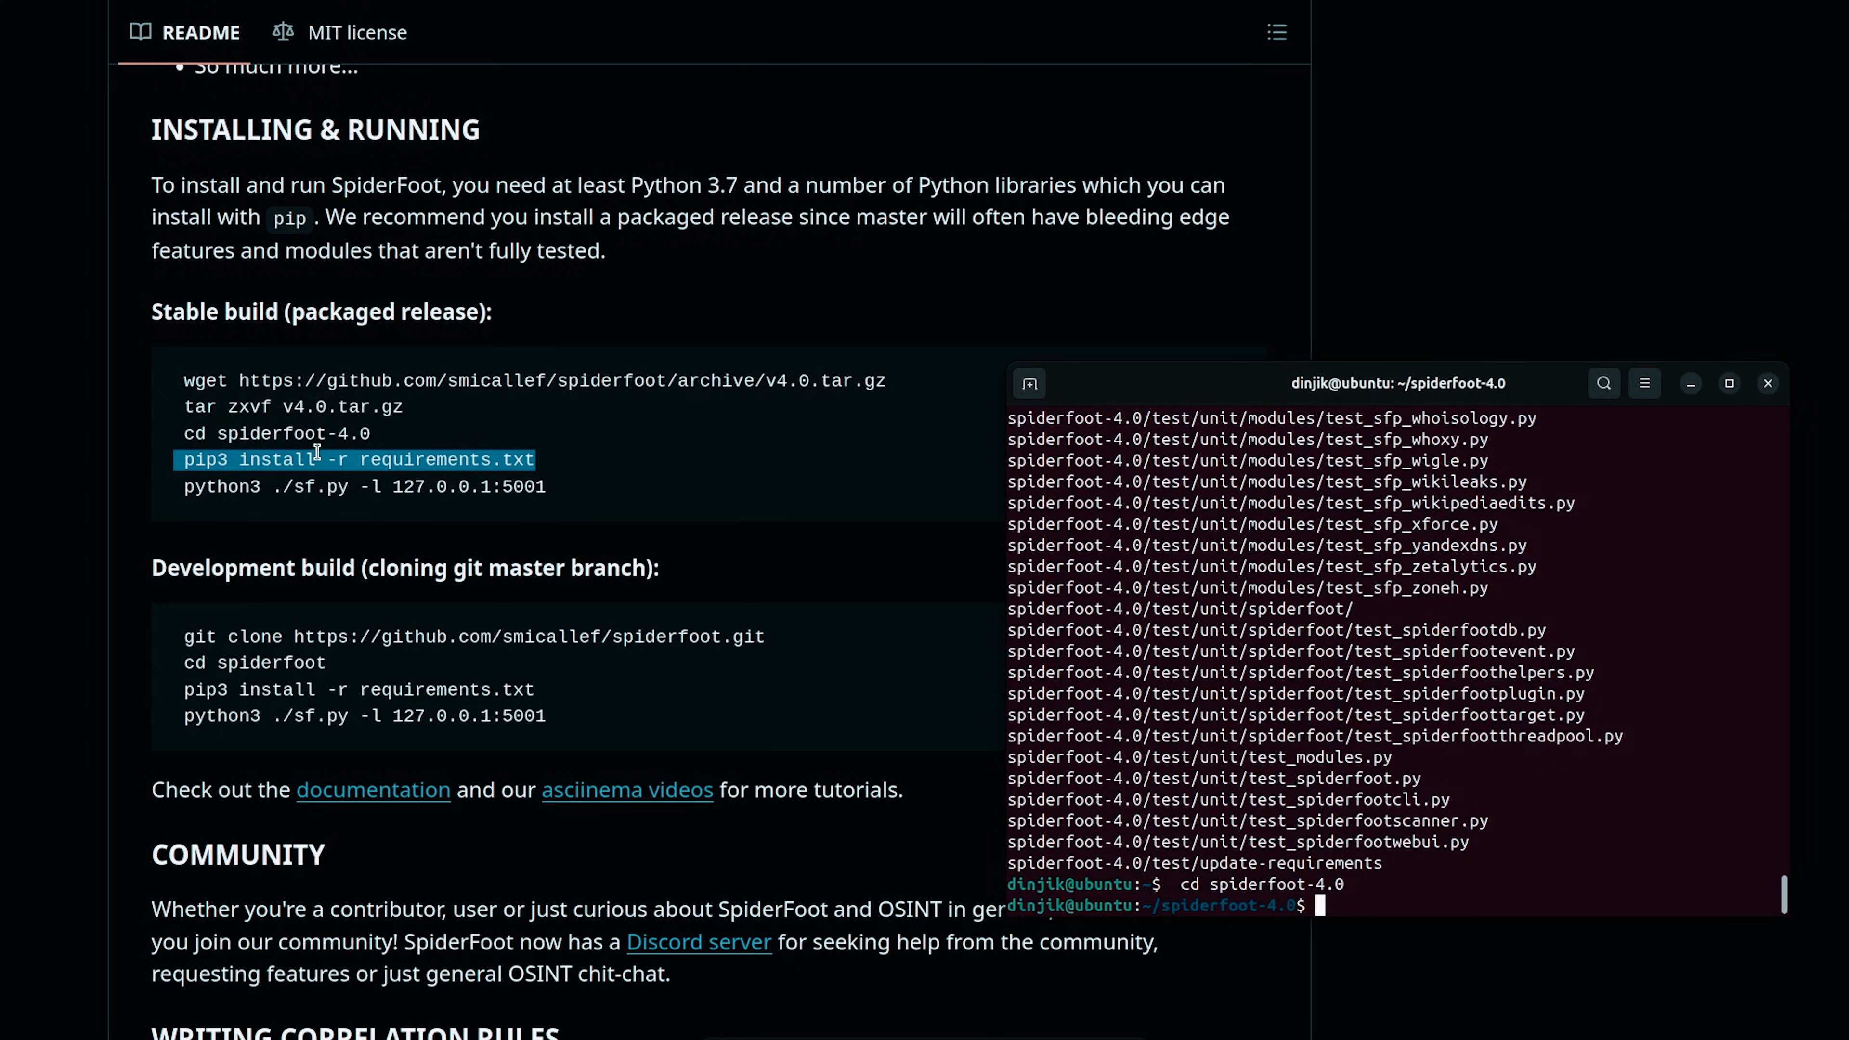
{"action": "key", "text": "ctrl+shift+v"}
{"action": "key", "text": "Return"}
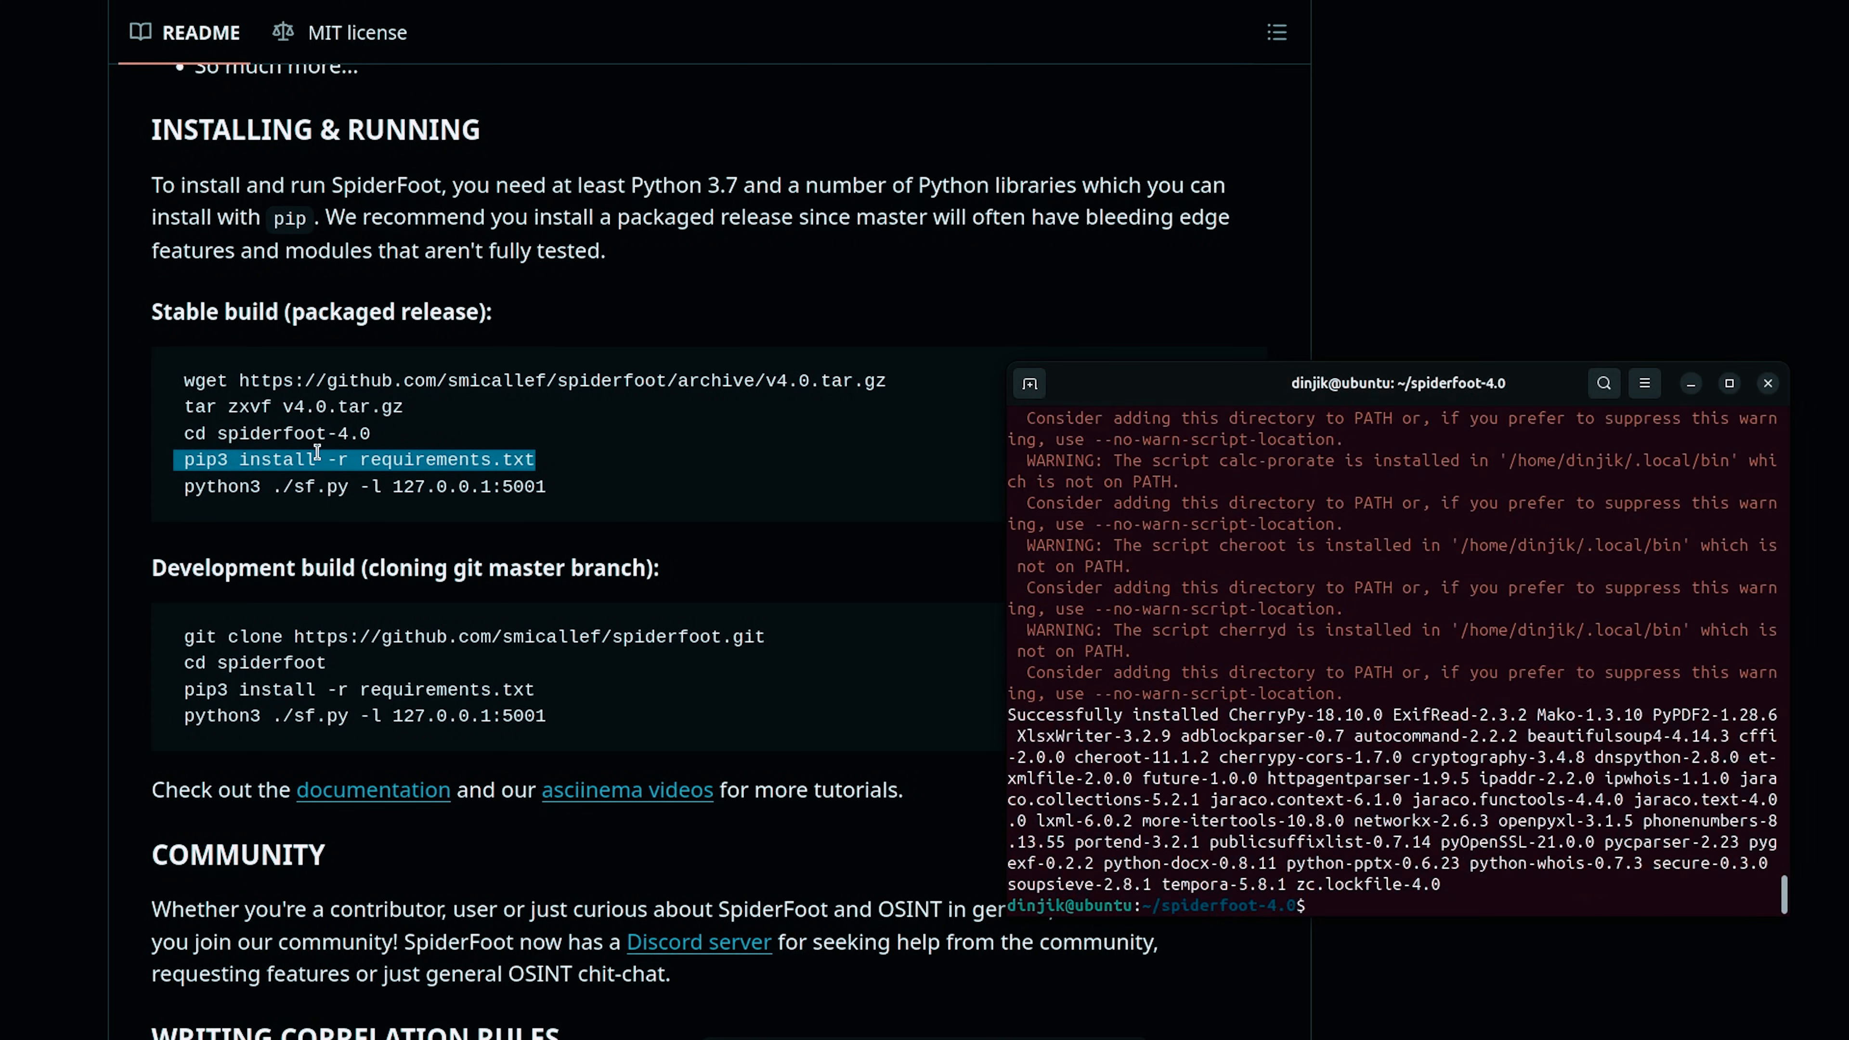
Step: Start SpiderFoot with python3 ./sf.py -l 127.0.0.1:5001 and open its local web address in the browser
{"action": "triple_click", "coordinate": [252, 489]}
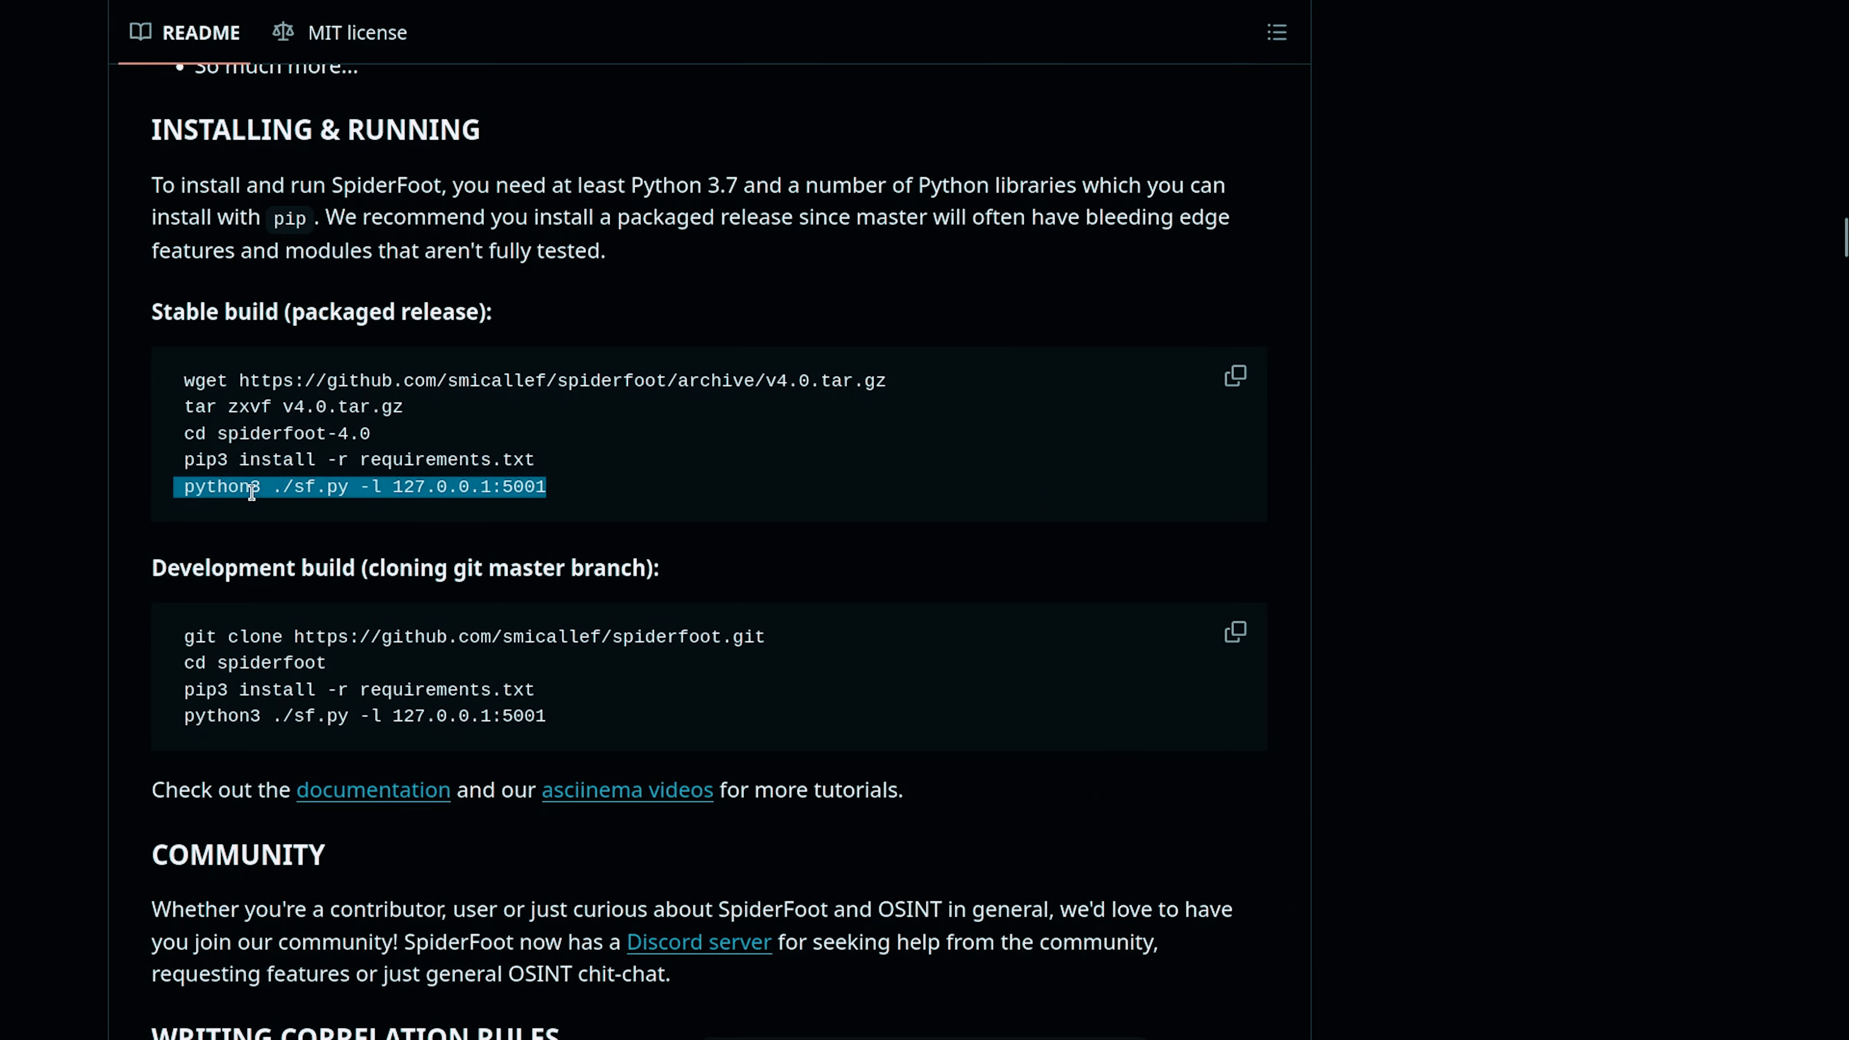
{"action": "key", "text": "ctrl+c"}
{"action": "key", "text": "alt+Tab"}
{"action": "key", "text": "ctrl+shift+v"}
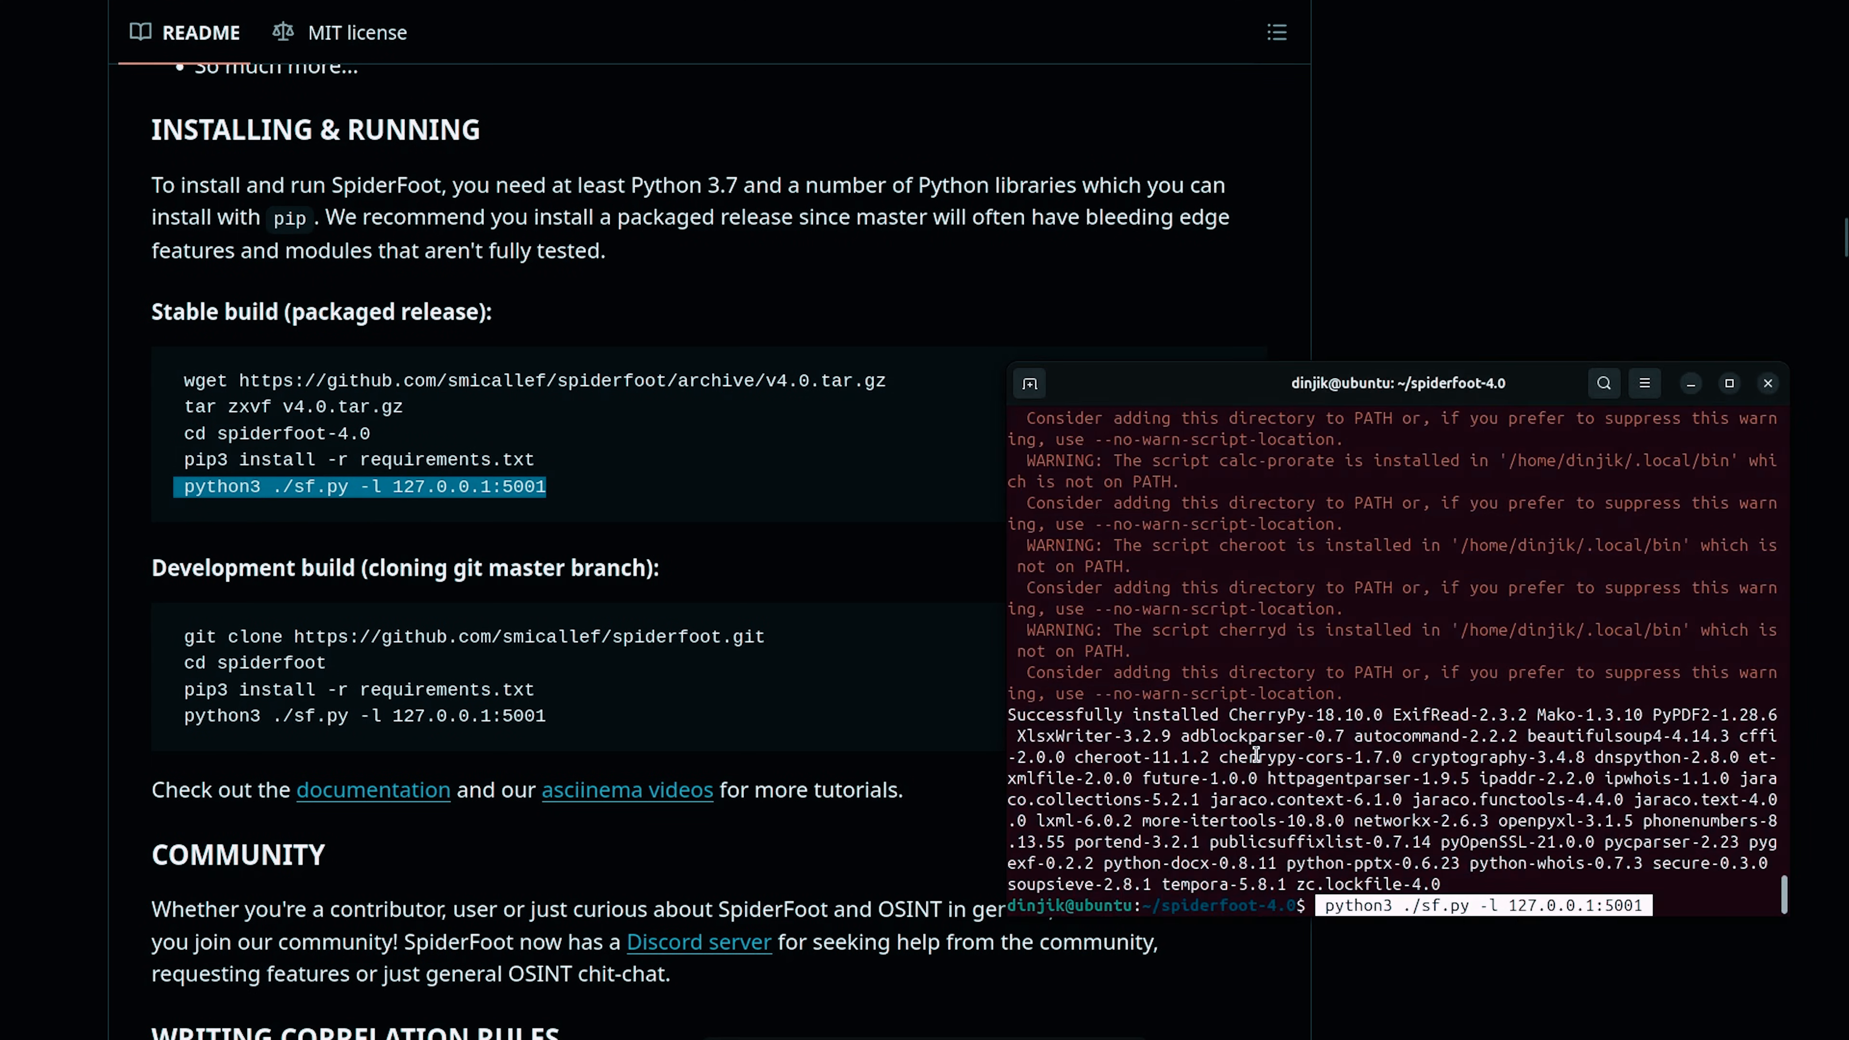
{"action": "key", "text": "Return"}
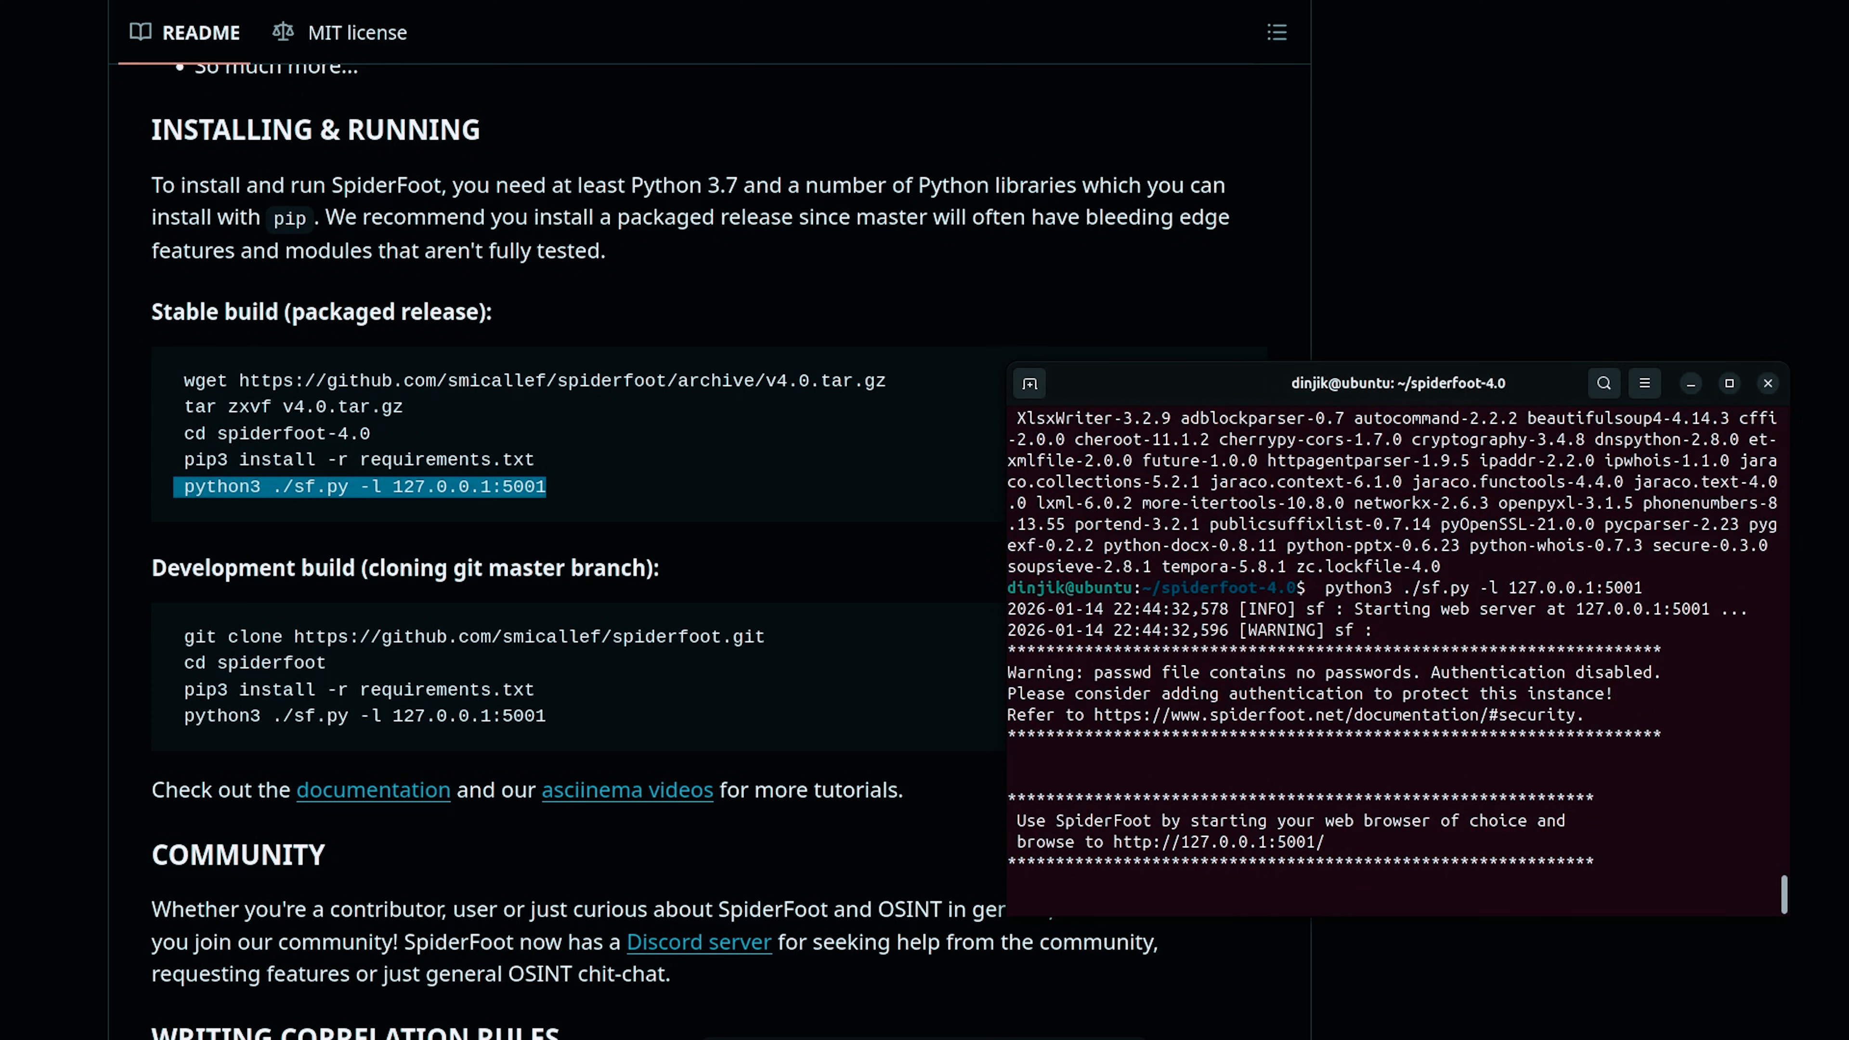
{"action": "left_click", "coordinate": [1265, 843], "text": "ctrl"}
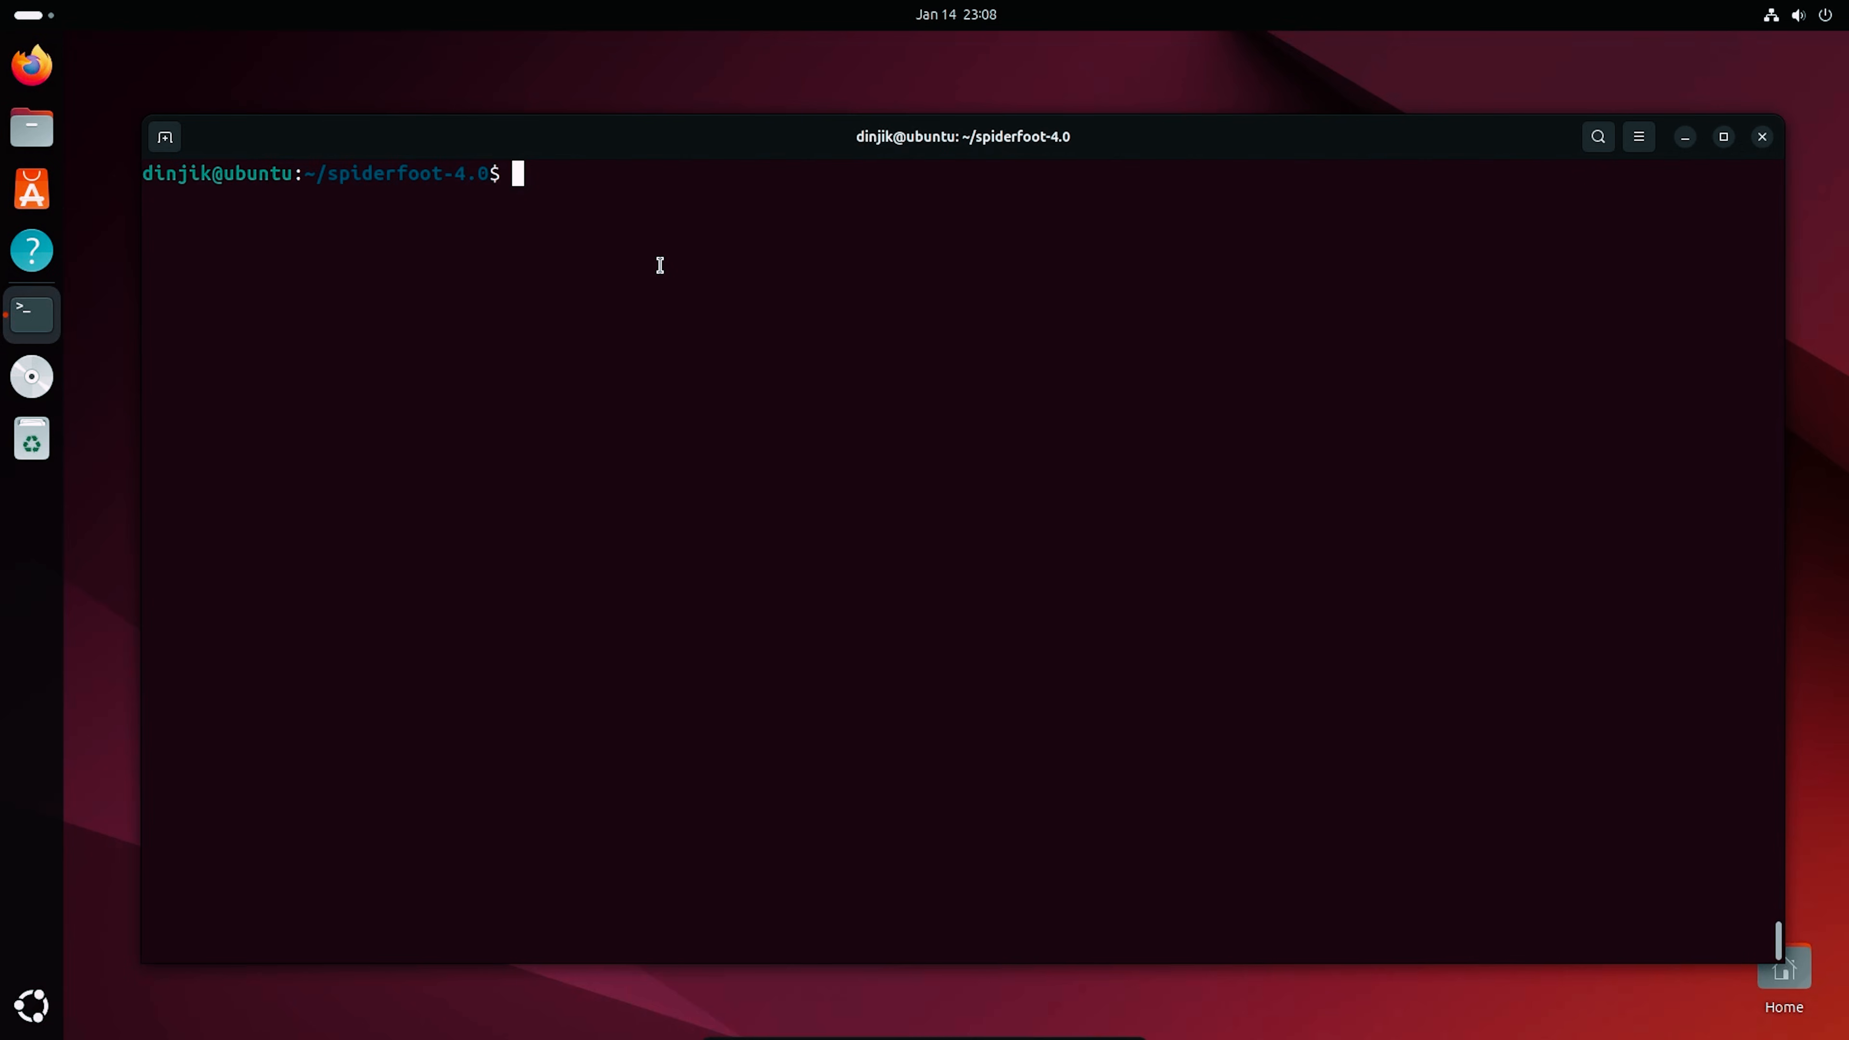
Step: Try to install the packages from requirements.txt with pip3 outside any virtual environment
{"action": "key", "text": "ctrl+shift+v"}
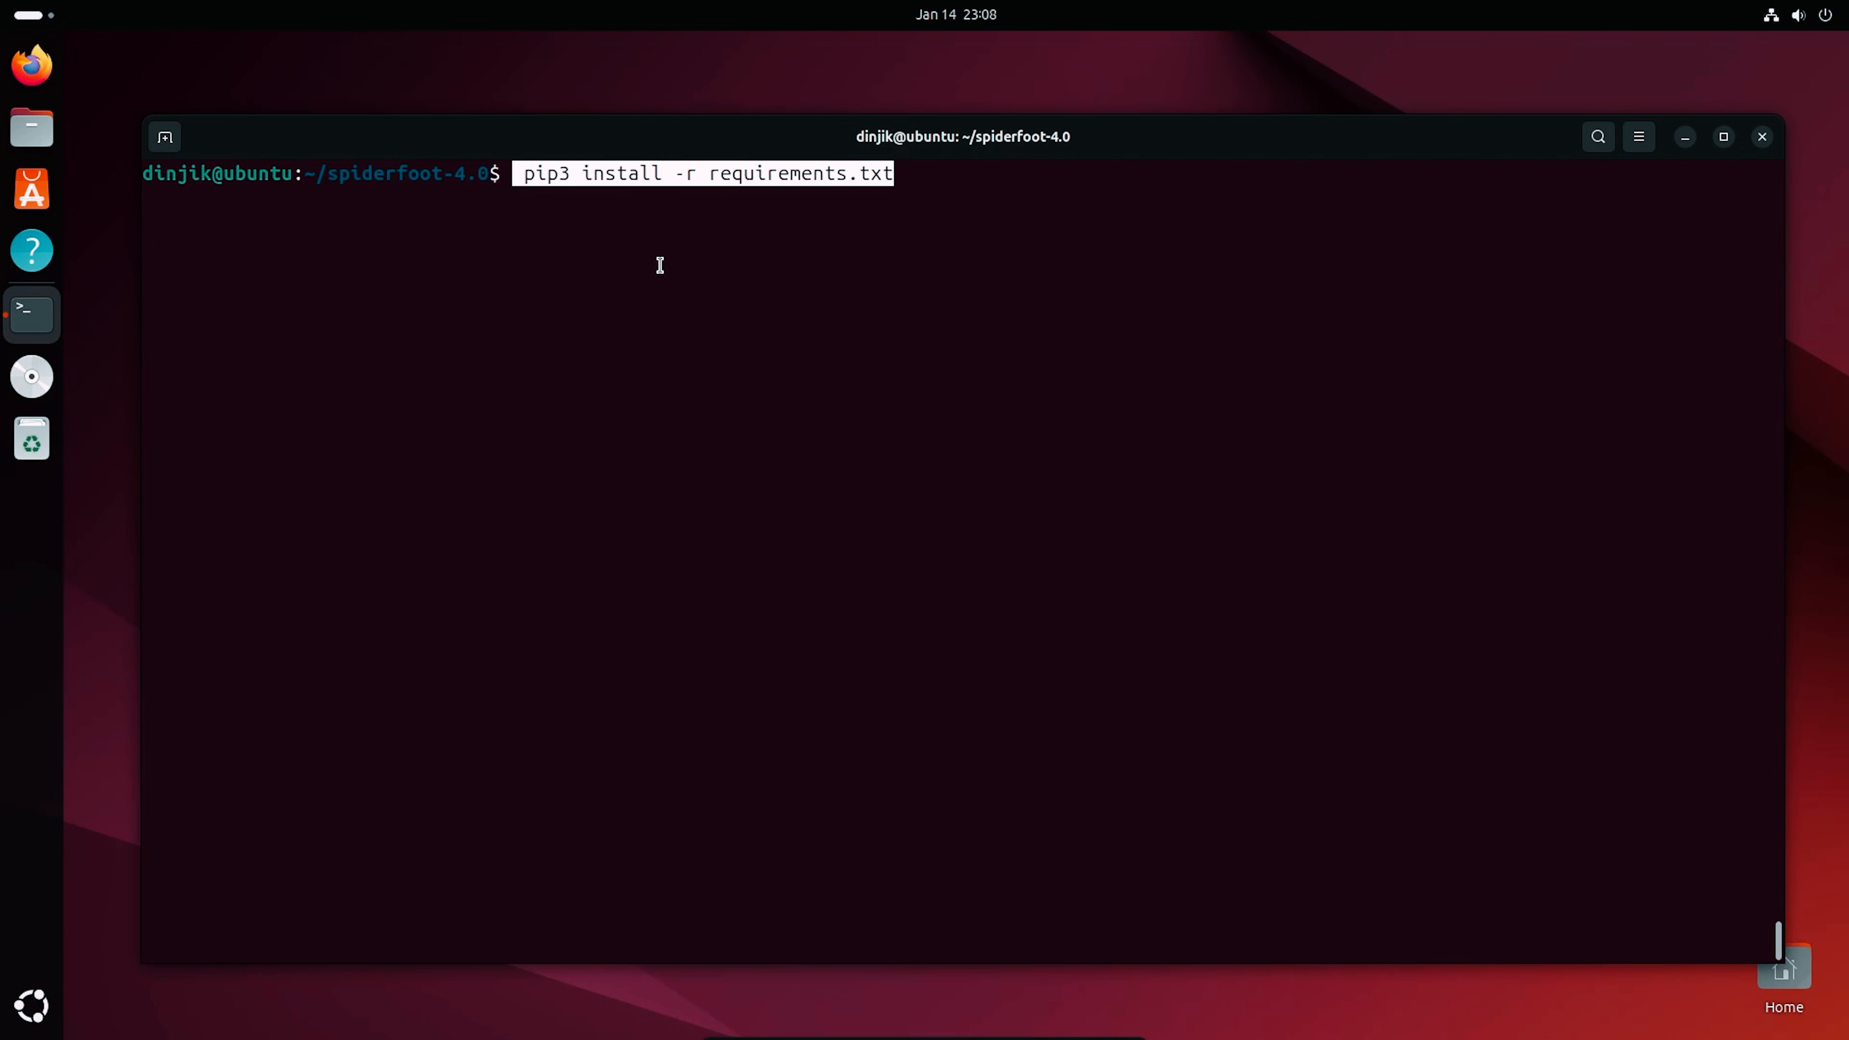
{"action": "key", "text": "Right"}
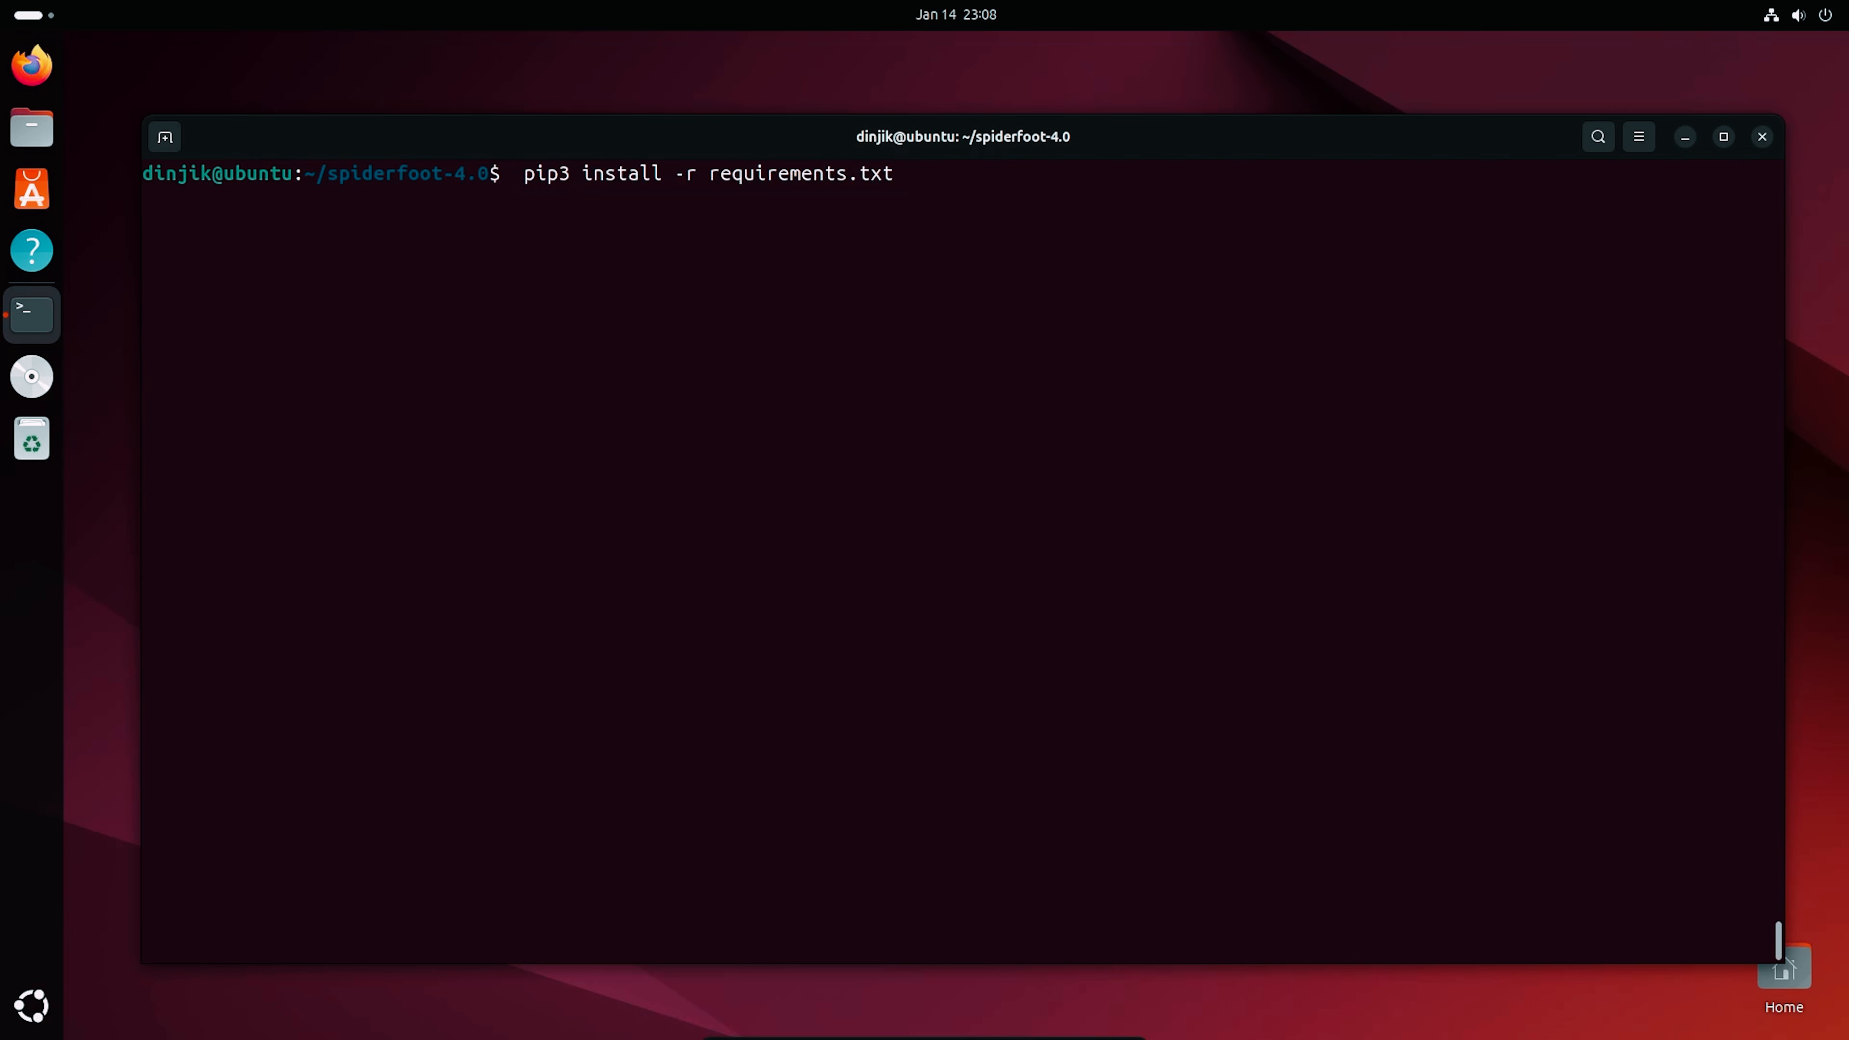
{"action": "key", "text": "Return"}
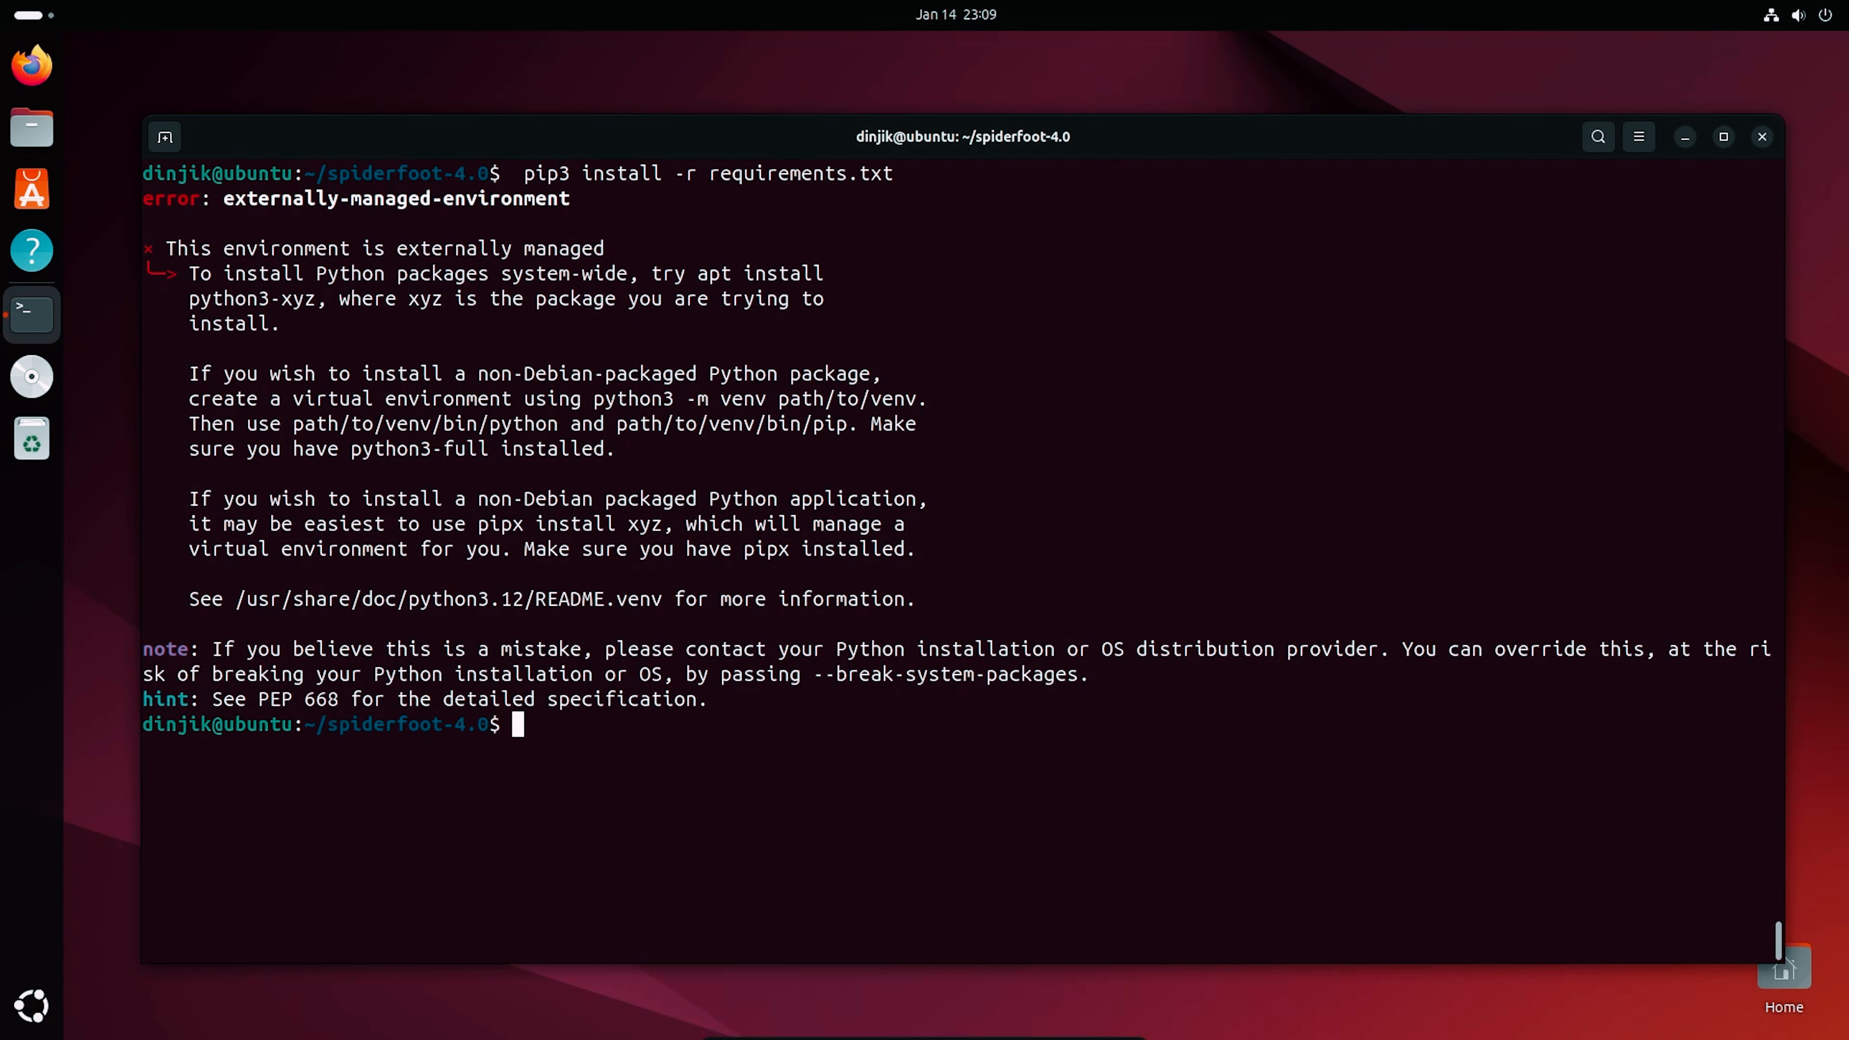
Step: Create a Python virtual environment named sf-venv in the spiderfoot-4.0 directory and activate it
{"action": "type", "text": "python3 -m venv"}
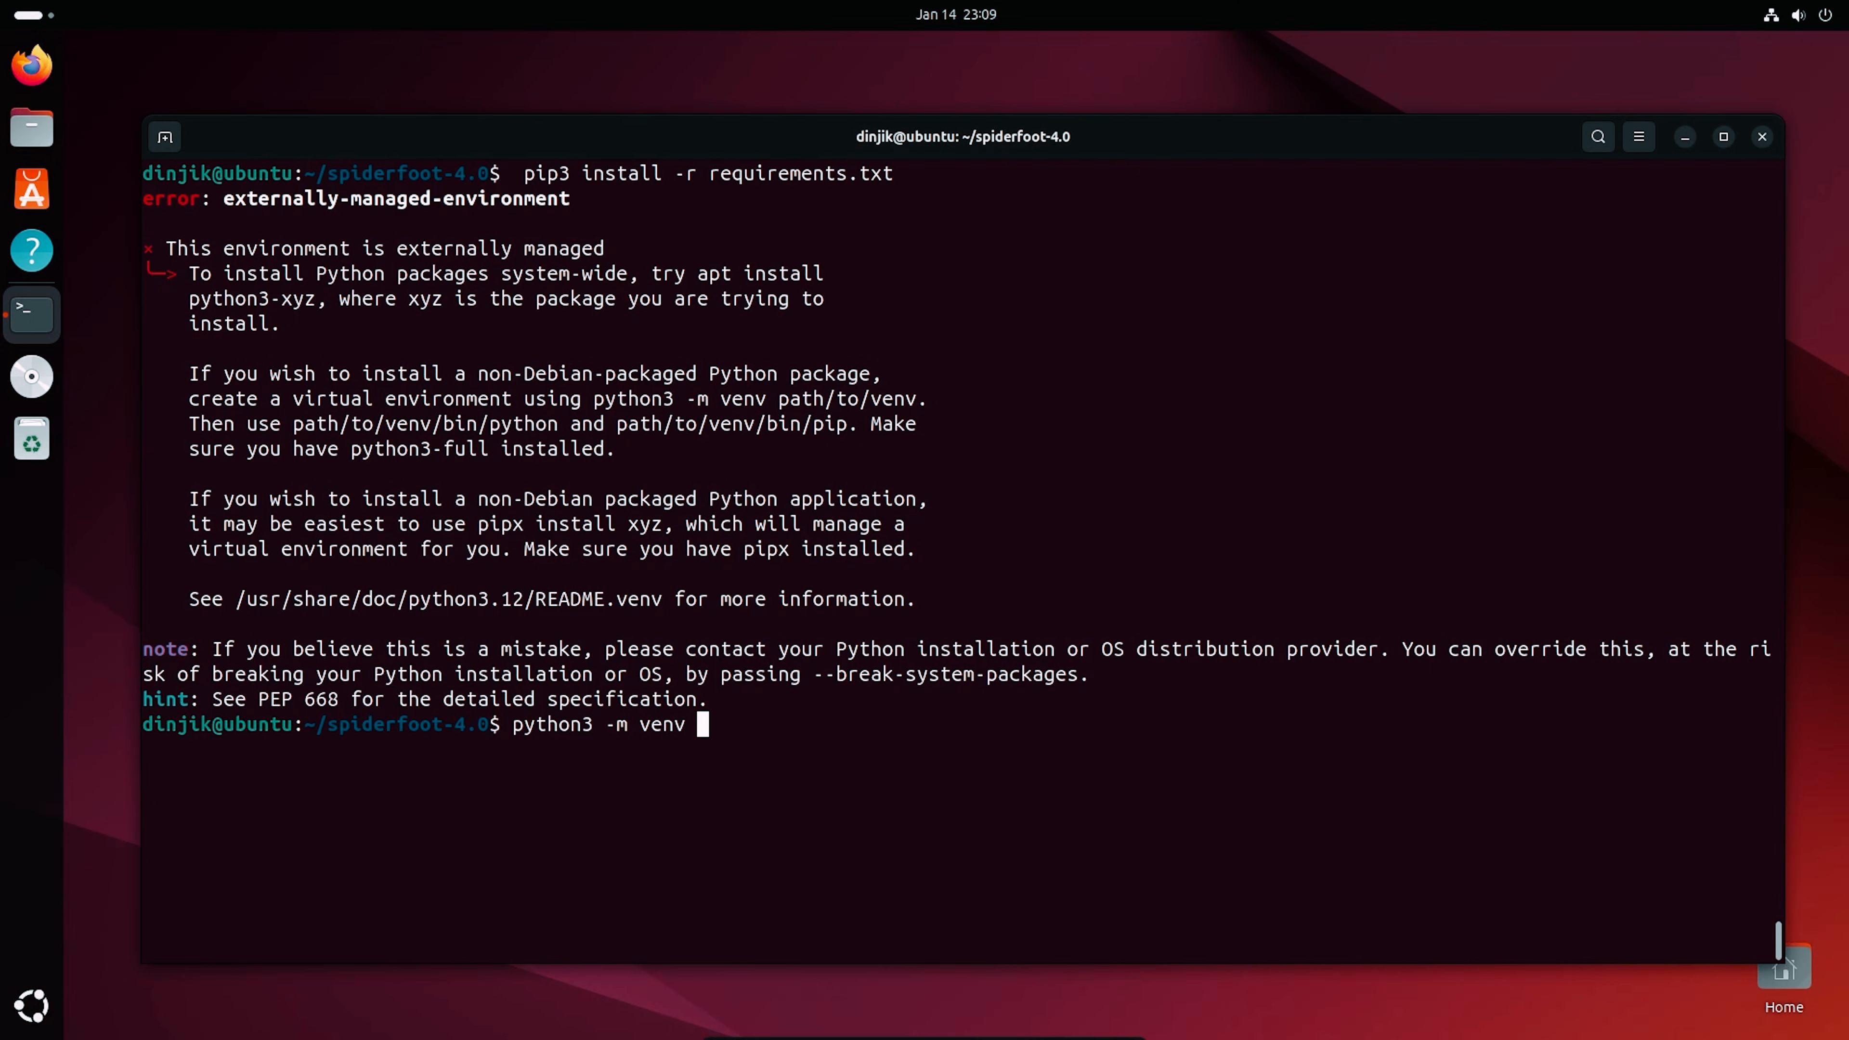
{"action": "type", "text": "sf-venv"}
{"action": "key", "text": "Return"}
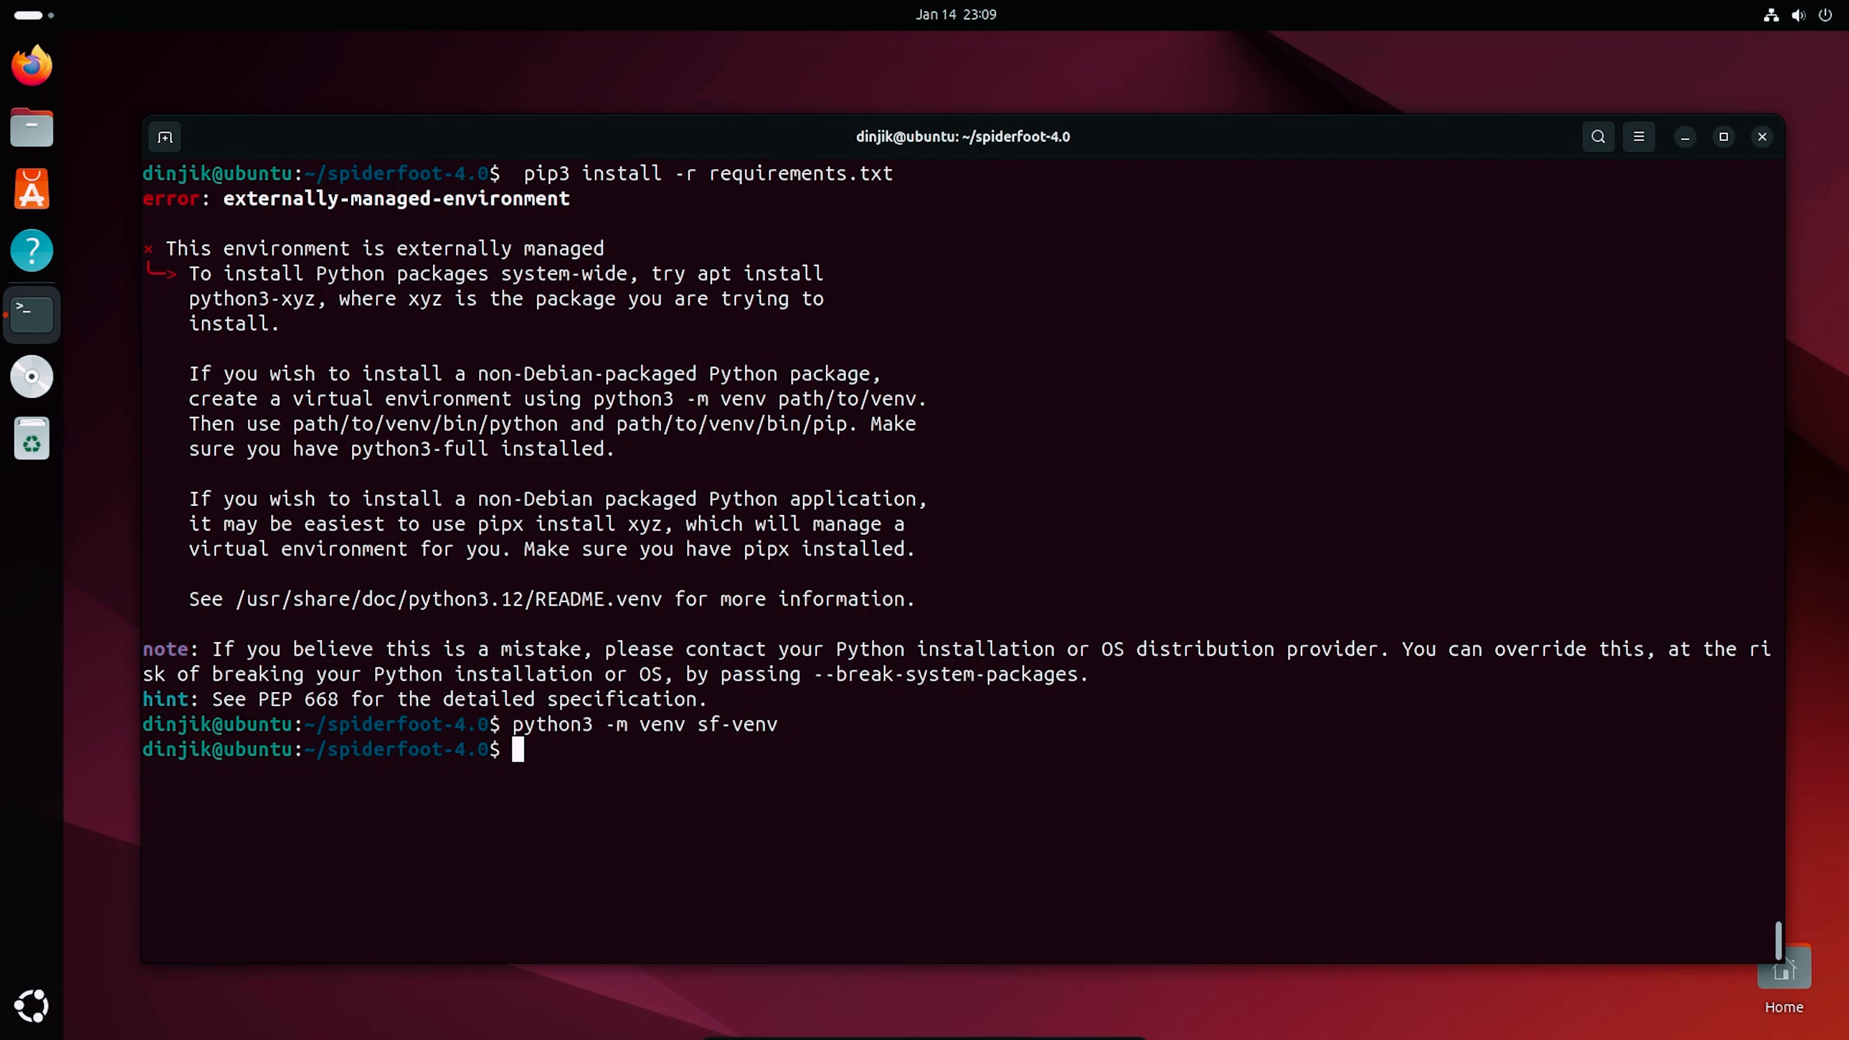
{"action": "type", "text": "source sf-venv/bin"}
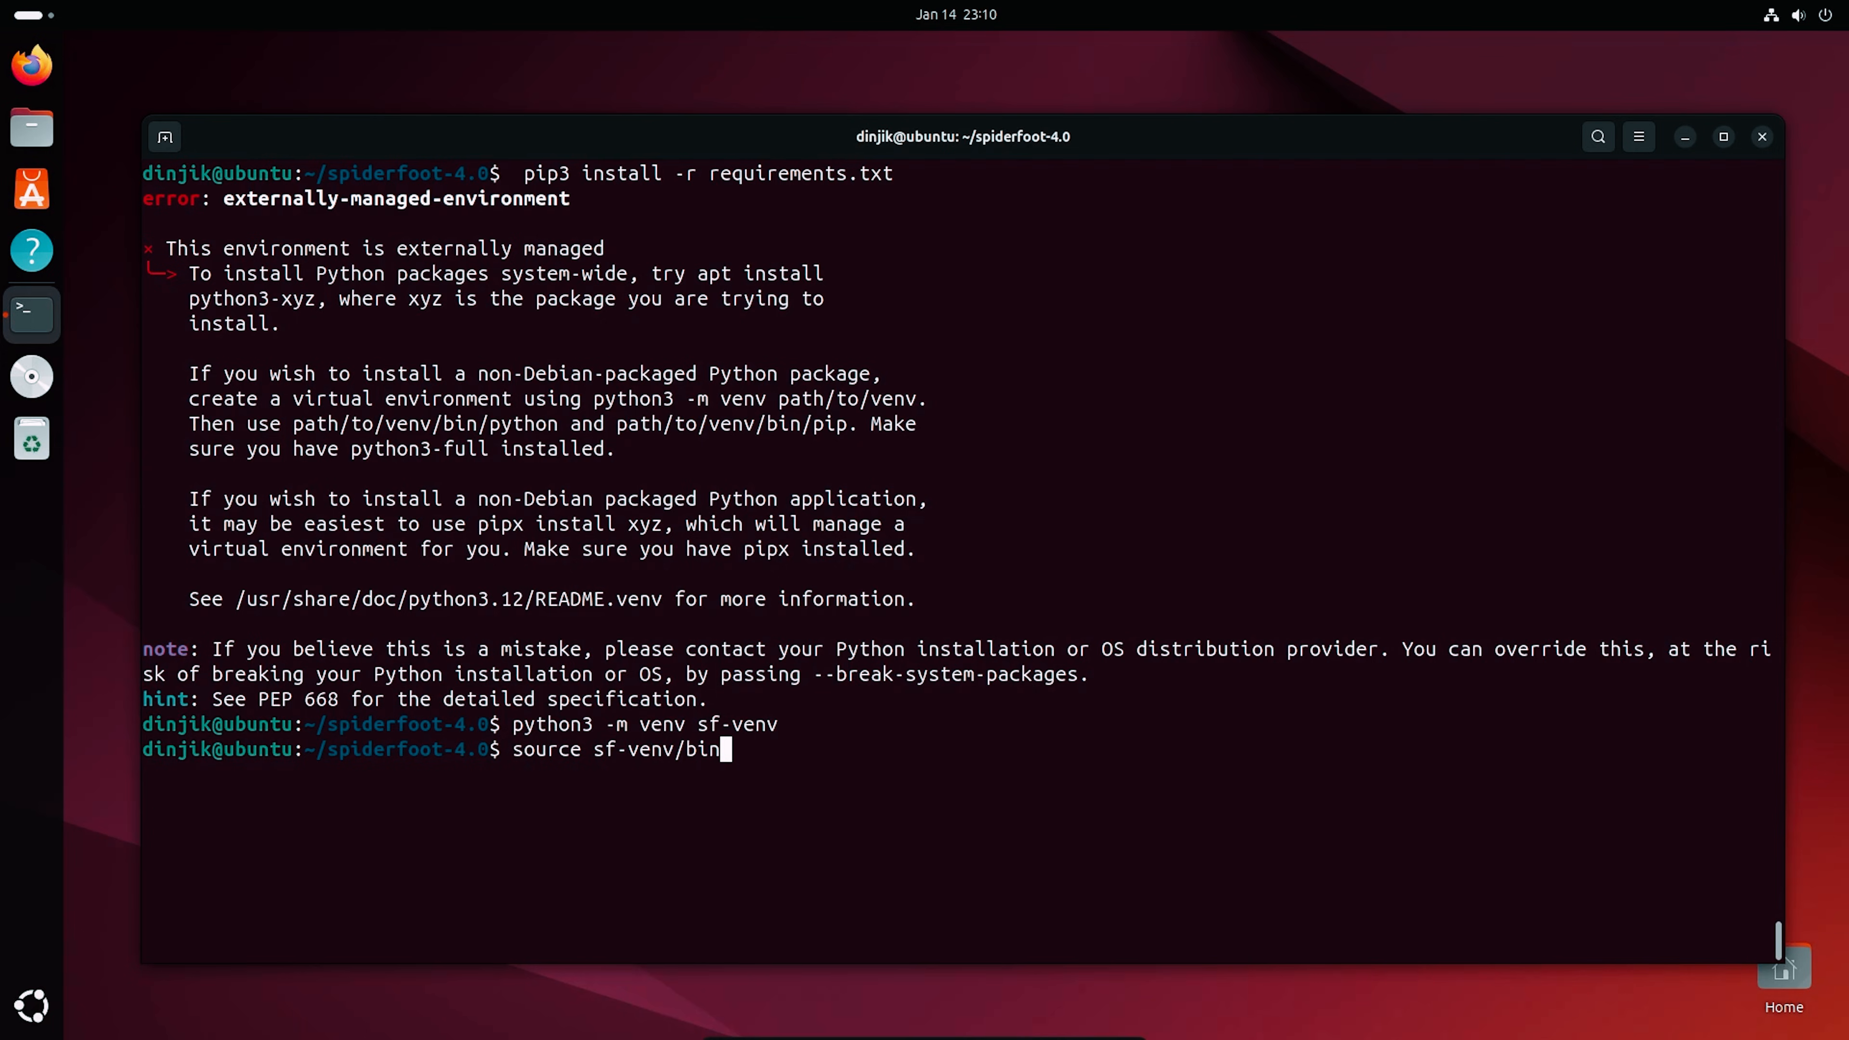
{"action": "type", "text": "/activate"}
{"action": "key", "text": "Return"}
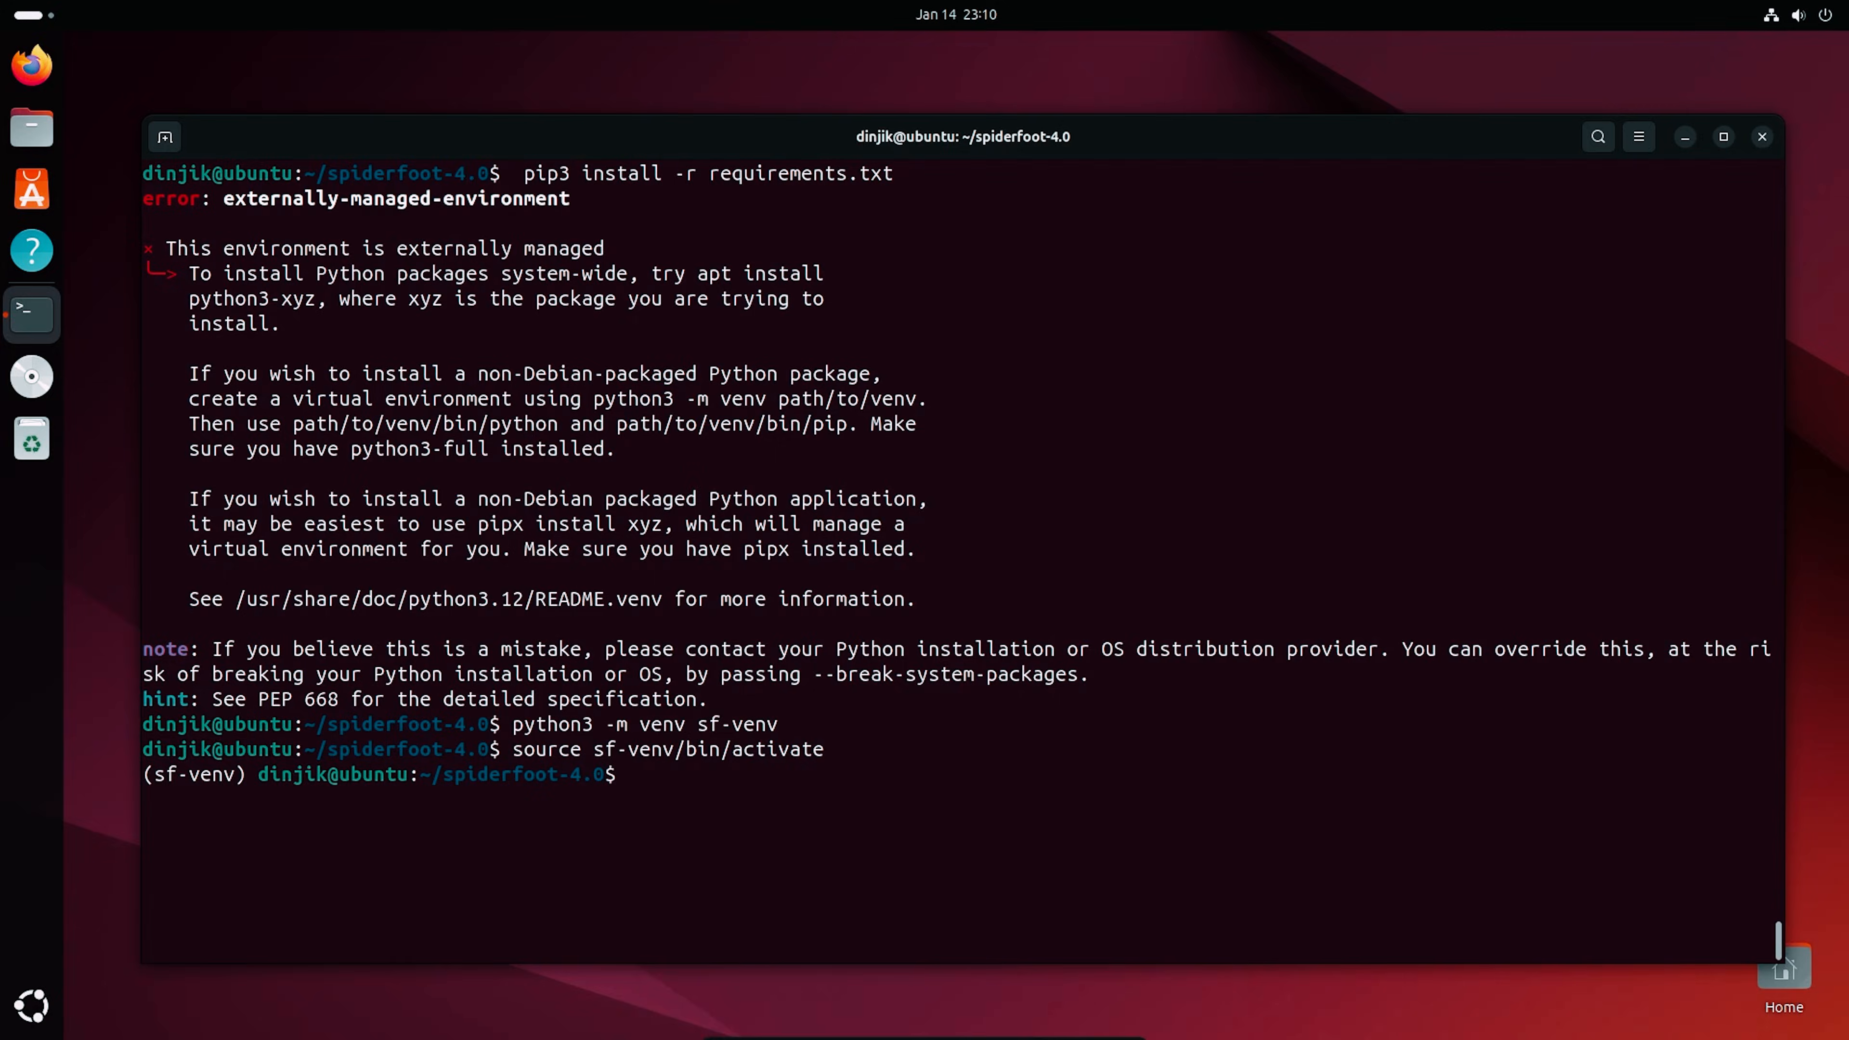
Step: Clear the terminal and install the packages from requirements.txt with pip3 inside the sf-venv environment
{"action": "key", "text": "ctrl+l"}
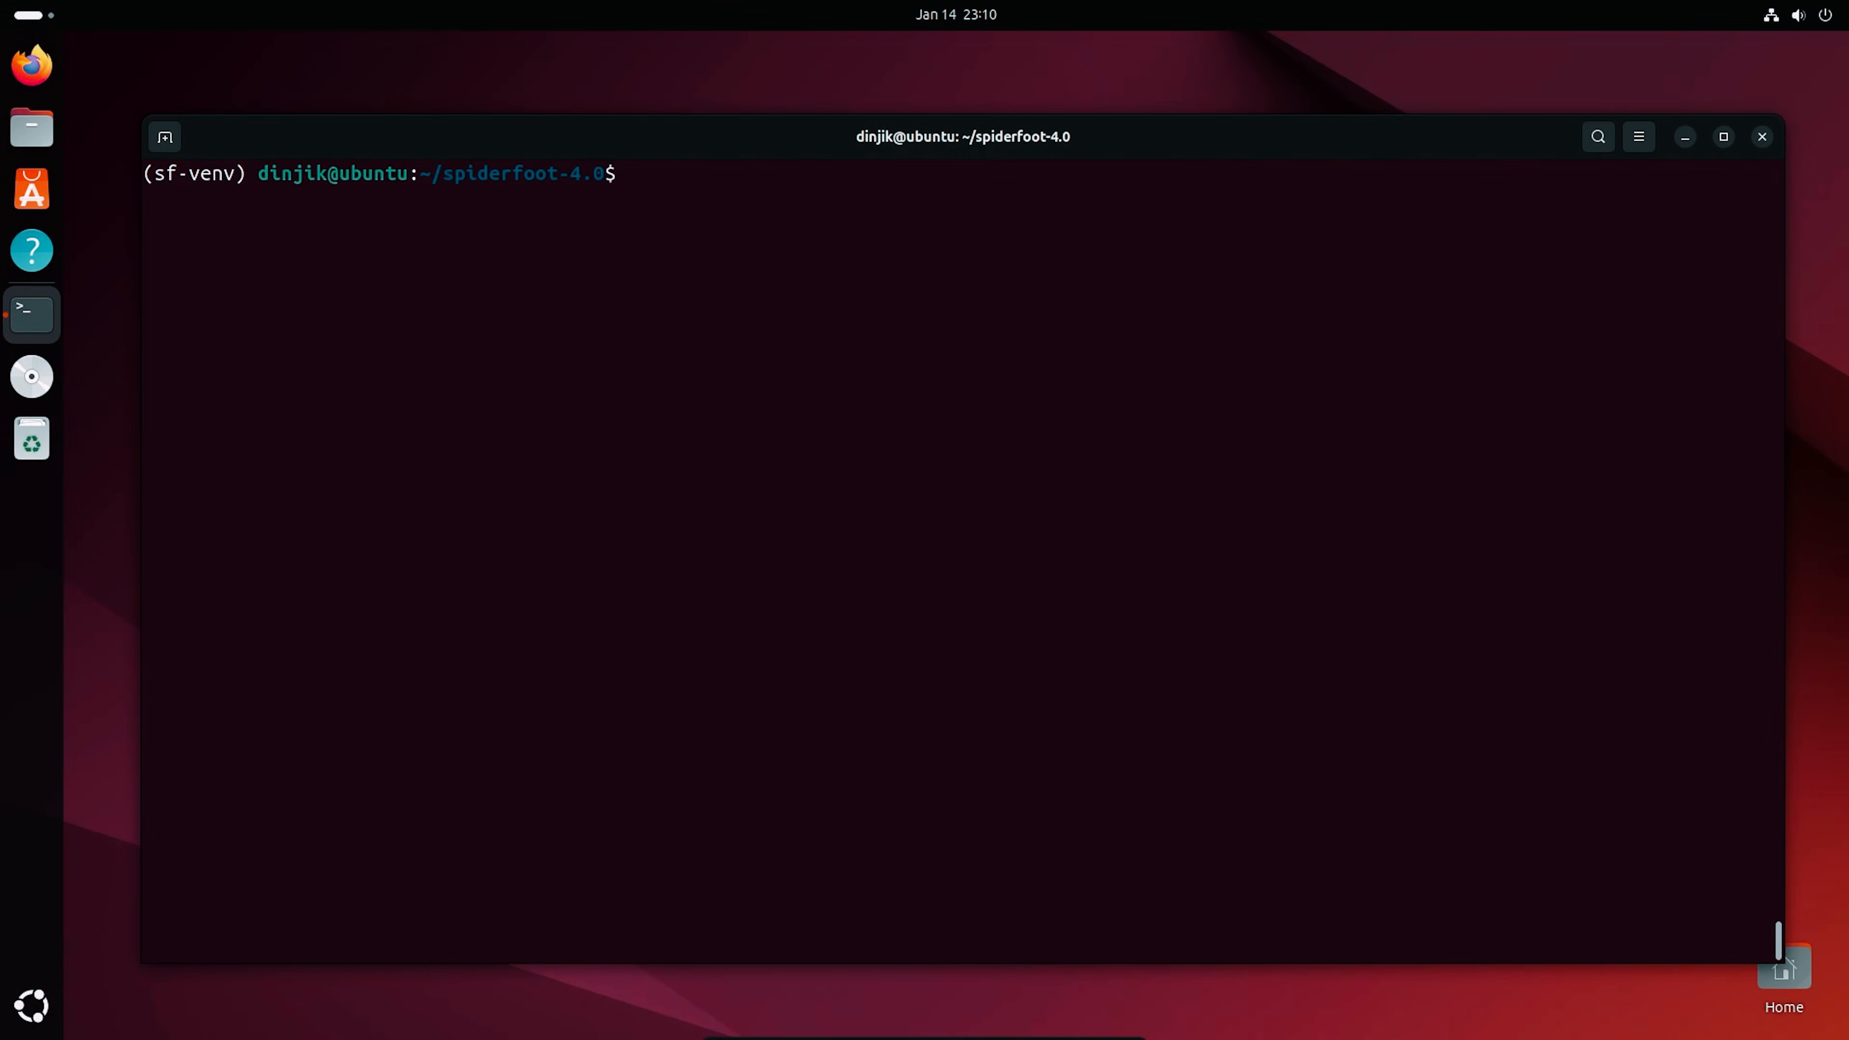
{"action": "type", "text": "pip3 install -r requirements.txt"}
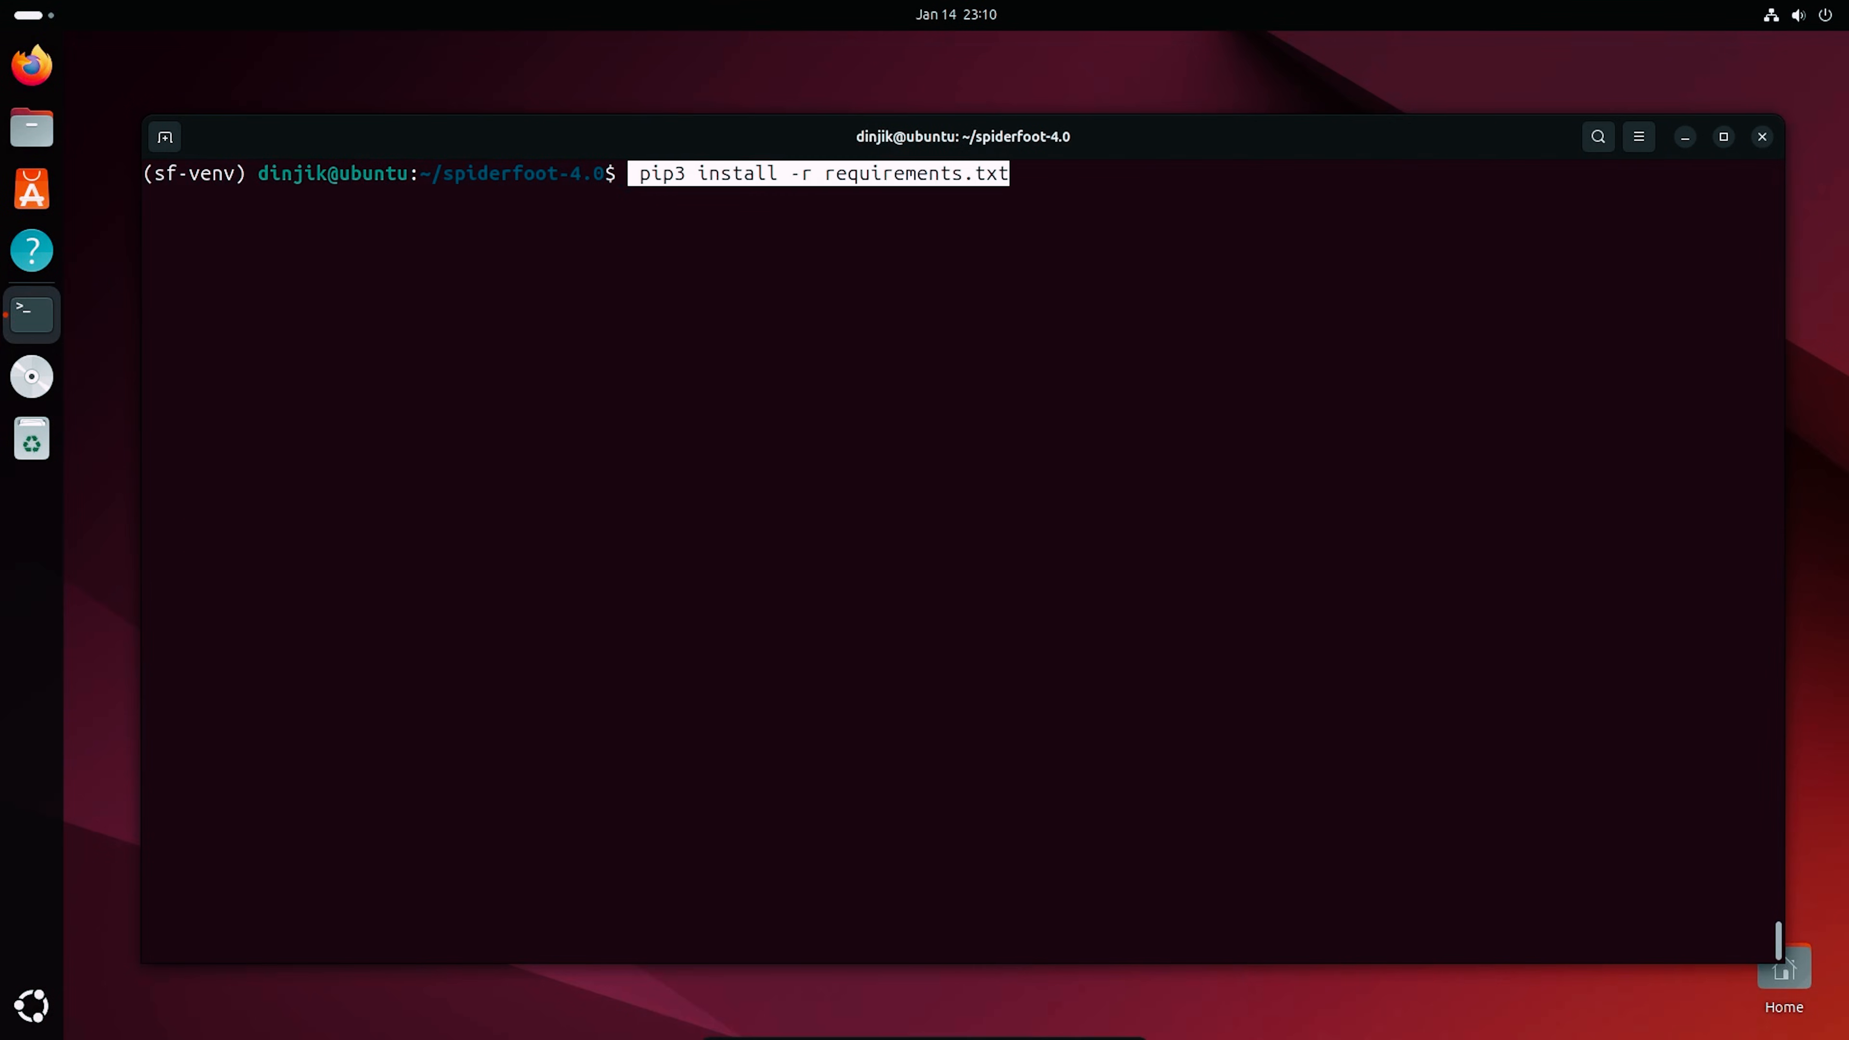
{"action": "key", "text": "Return"}
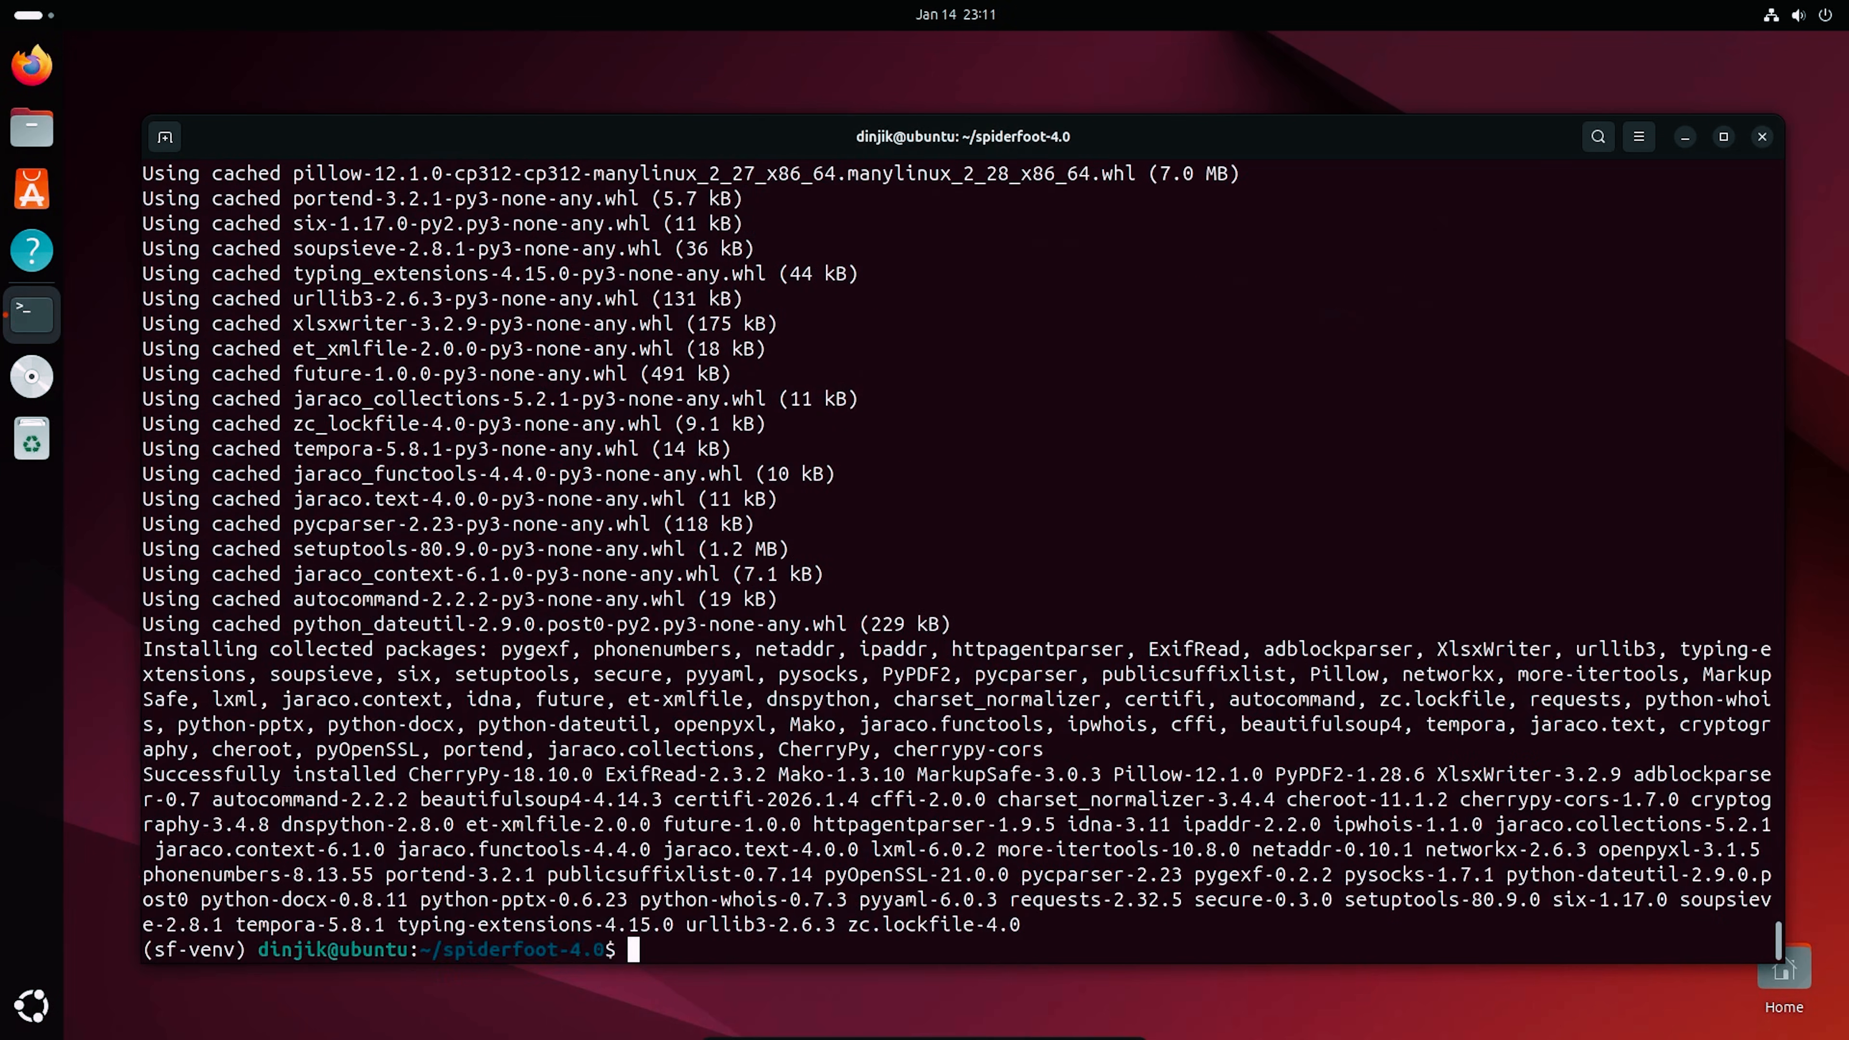
Step: Launch sf.py from the sf-venv environment, listening on 127.0.0.1:5001, and open the SpiderFoot web address
{"action": "key", "text": "ctrl+l"}
{"action": "type", "text": "python3"}
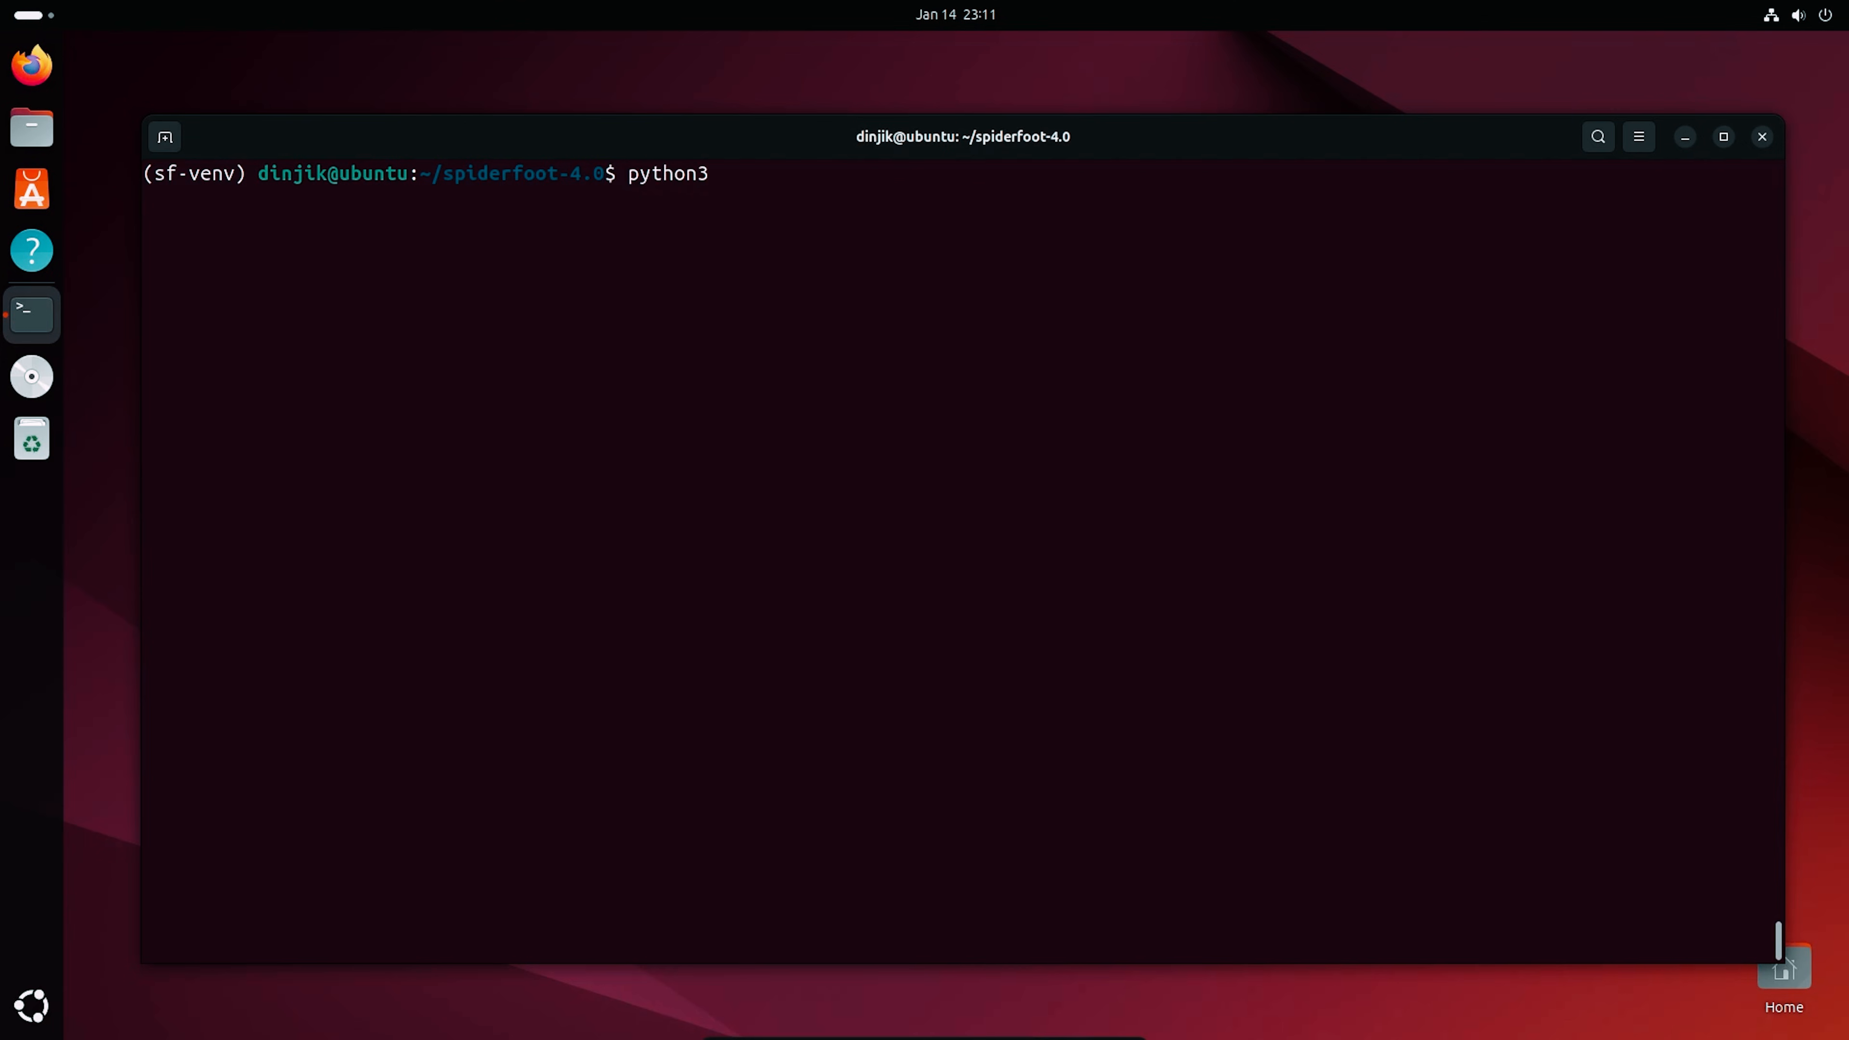
{"action": "type", "text": " ./sf.py -lk127.0.0.1:5001"}
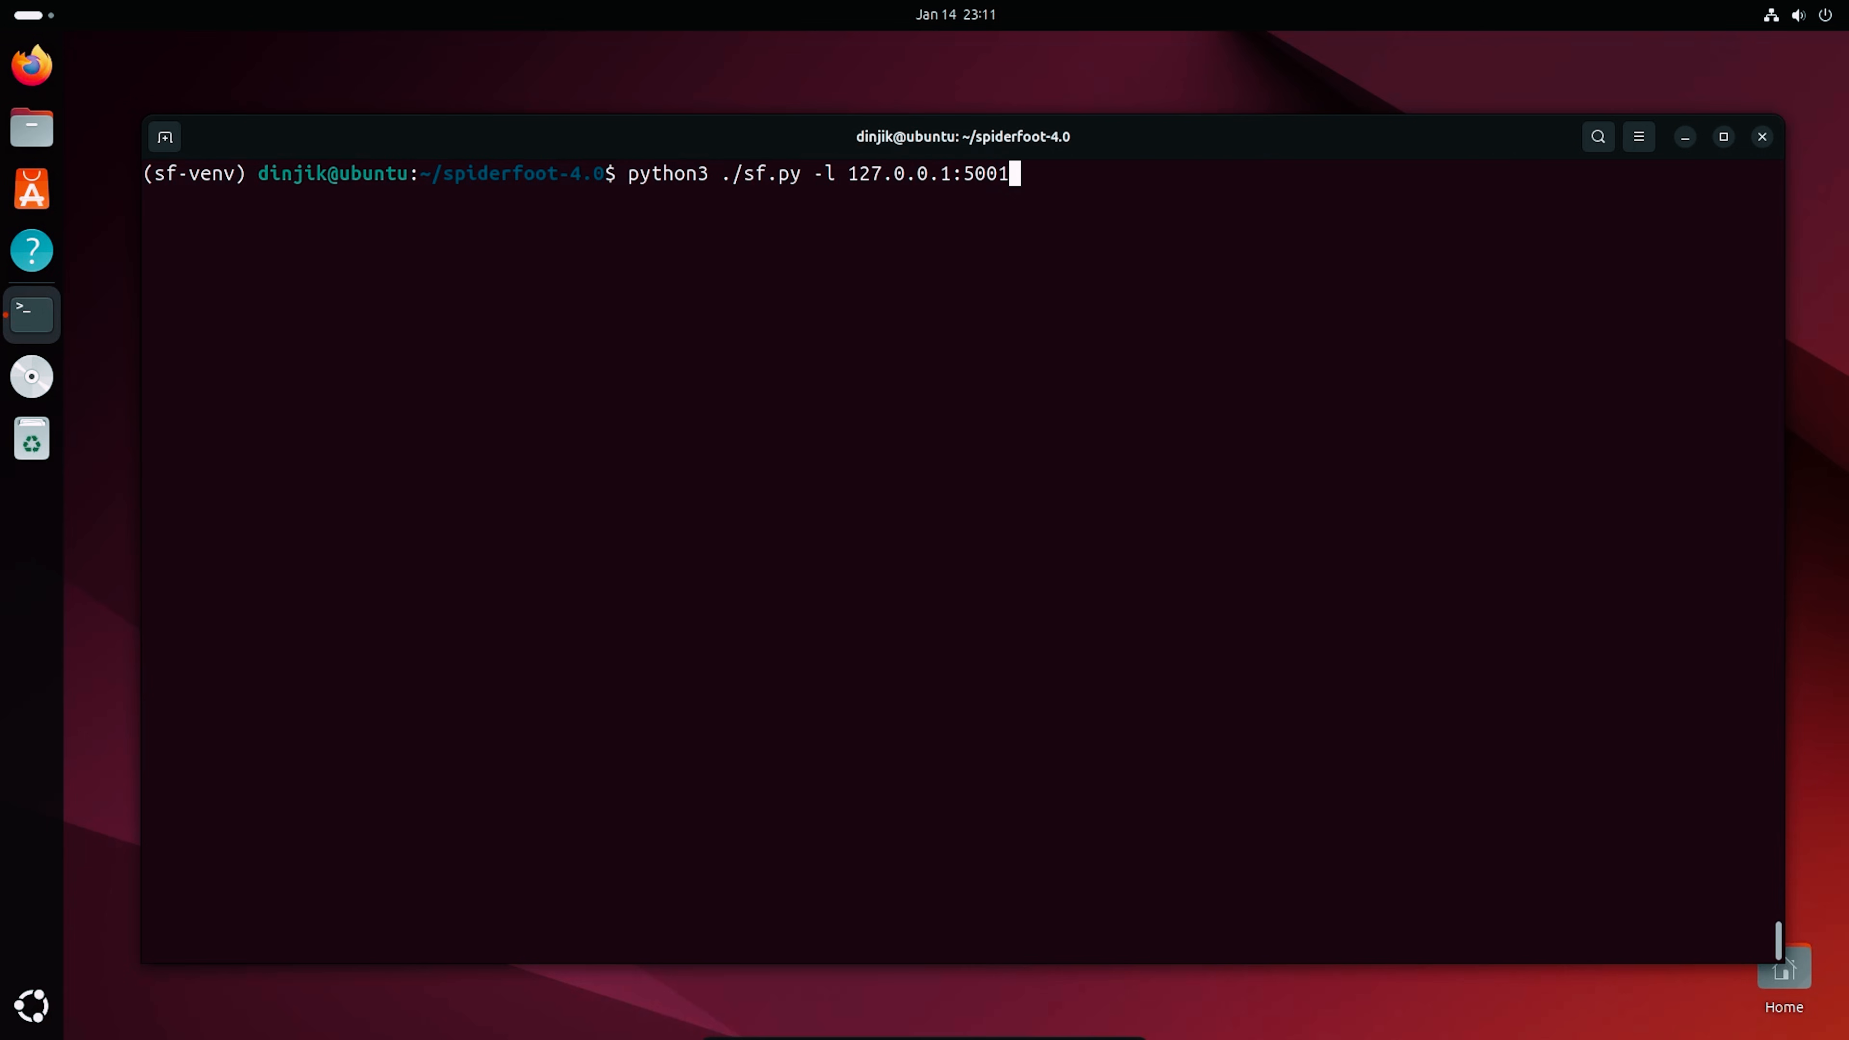
{"action": "key", "text": "Return"}
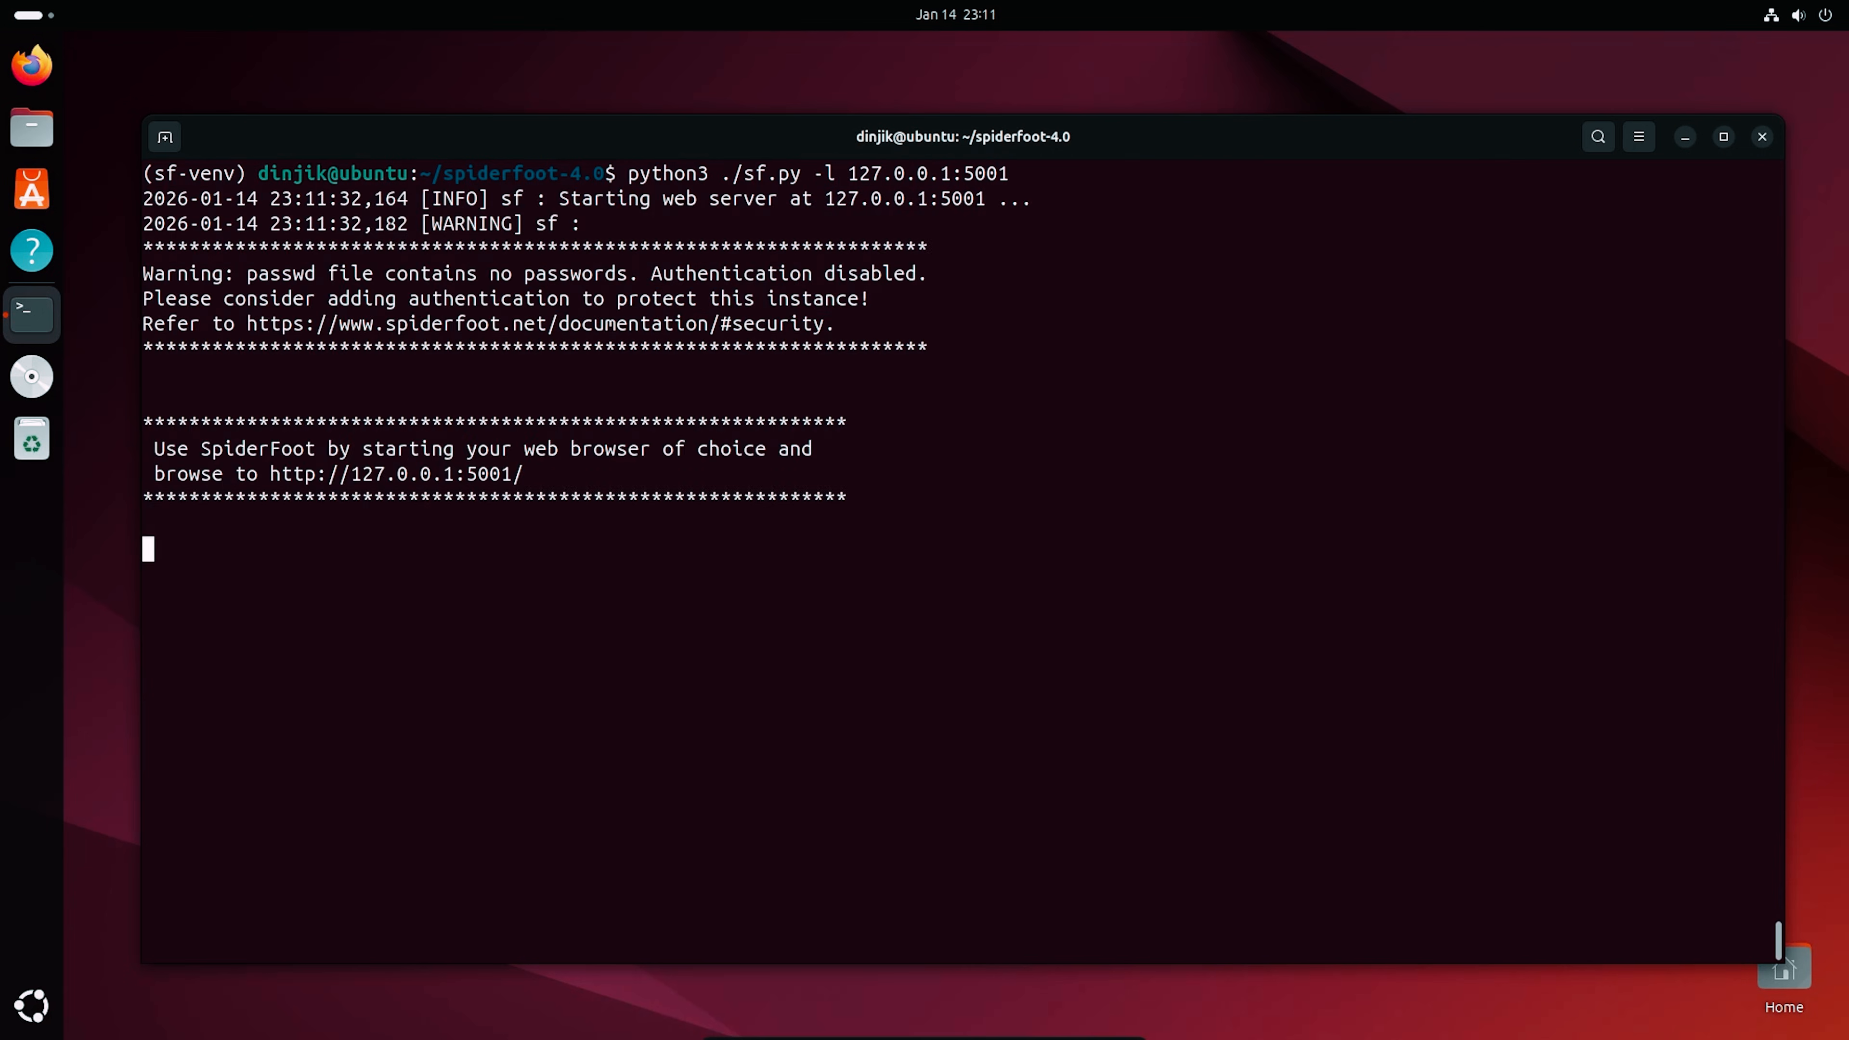
{"action": "left_click", "coordinate": [398, 474], "text": "ctrl"}
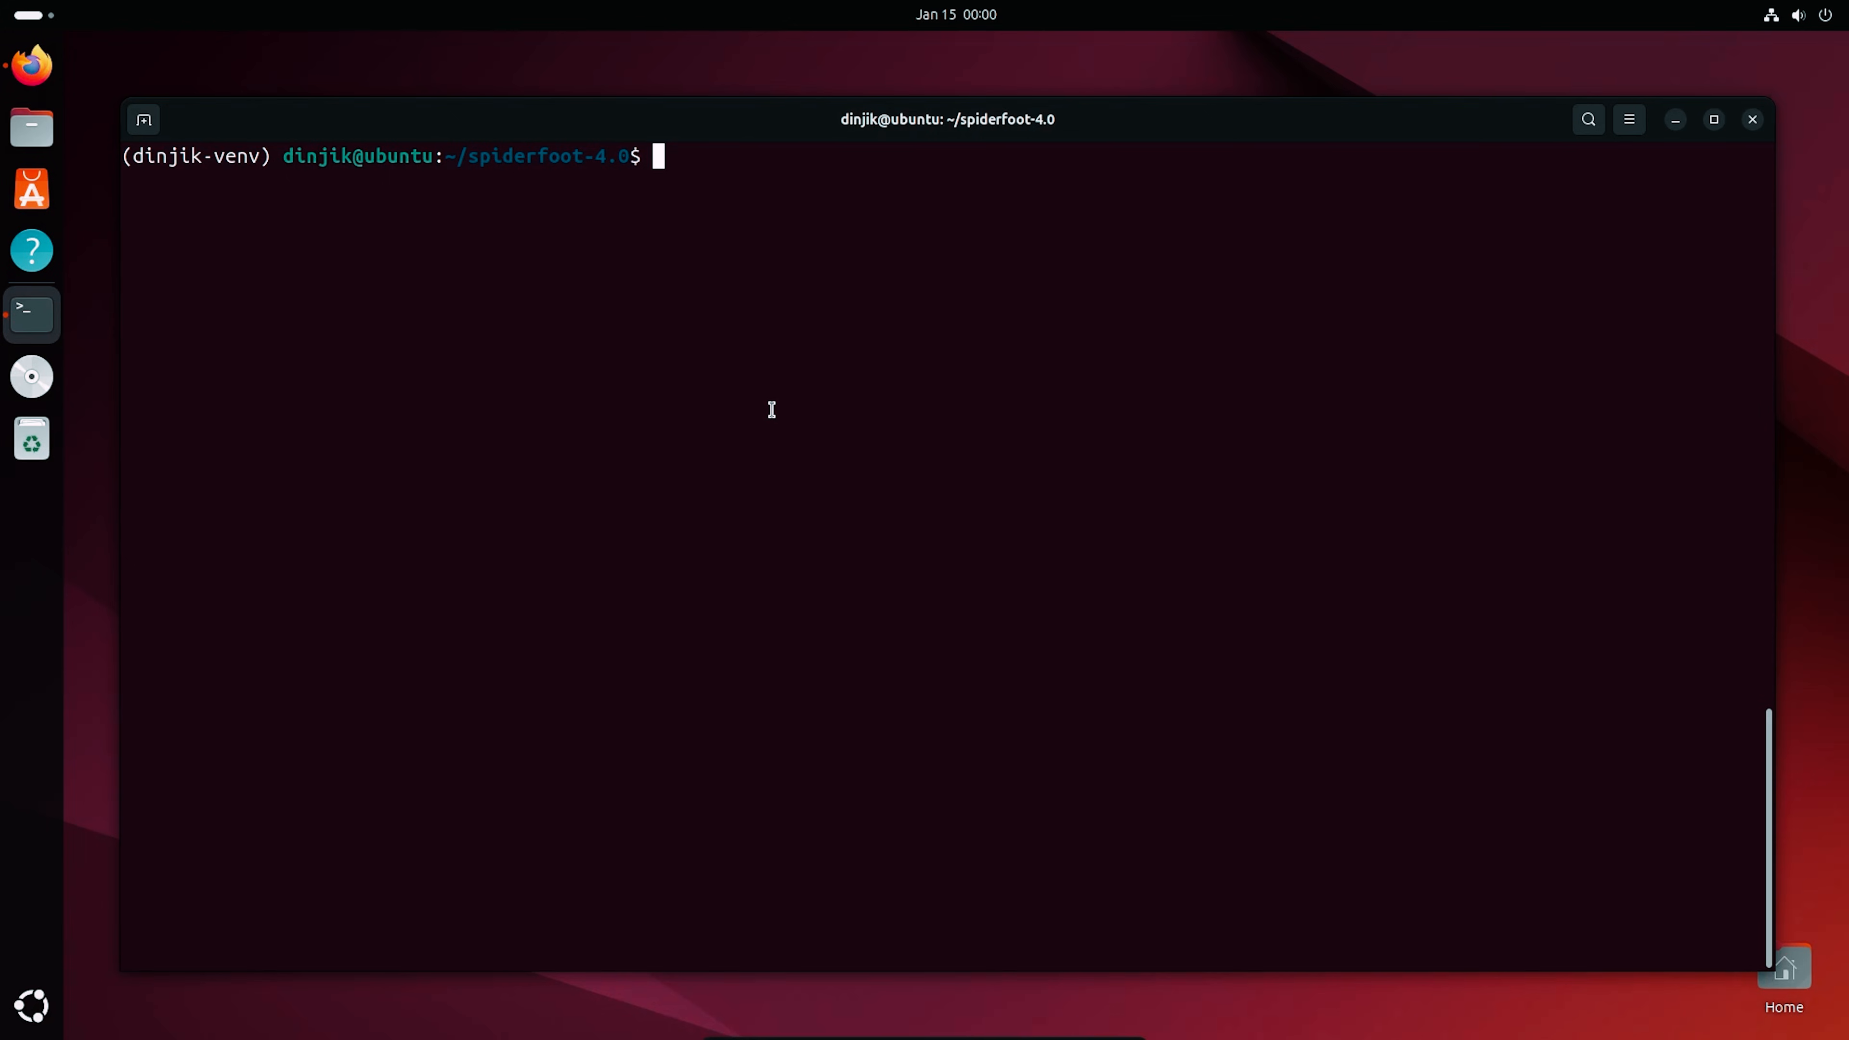
Step: Try to install the packages from requirements.txt in the active virtual environment and examine the pip output for the cause of any problem
{"action": "type", "text": "pip3 install -r requirements.txt"}
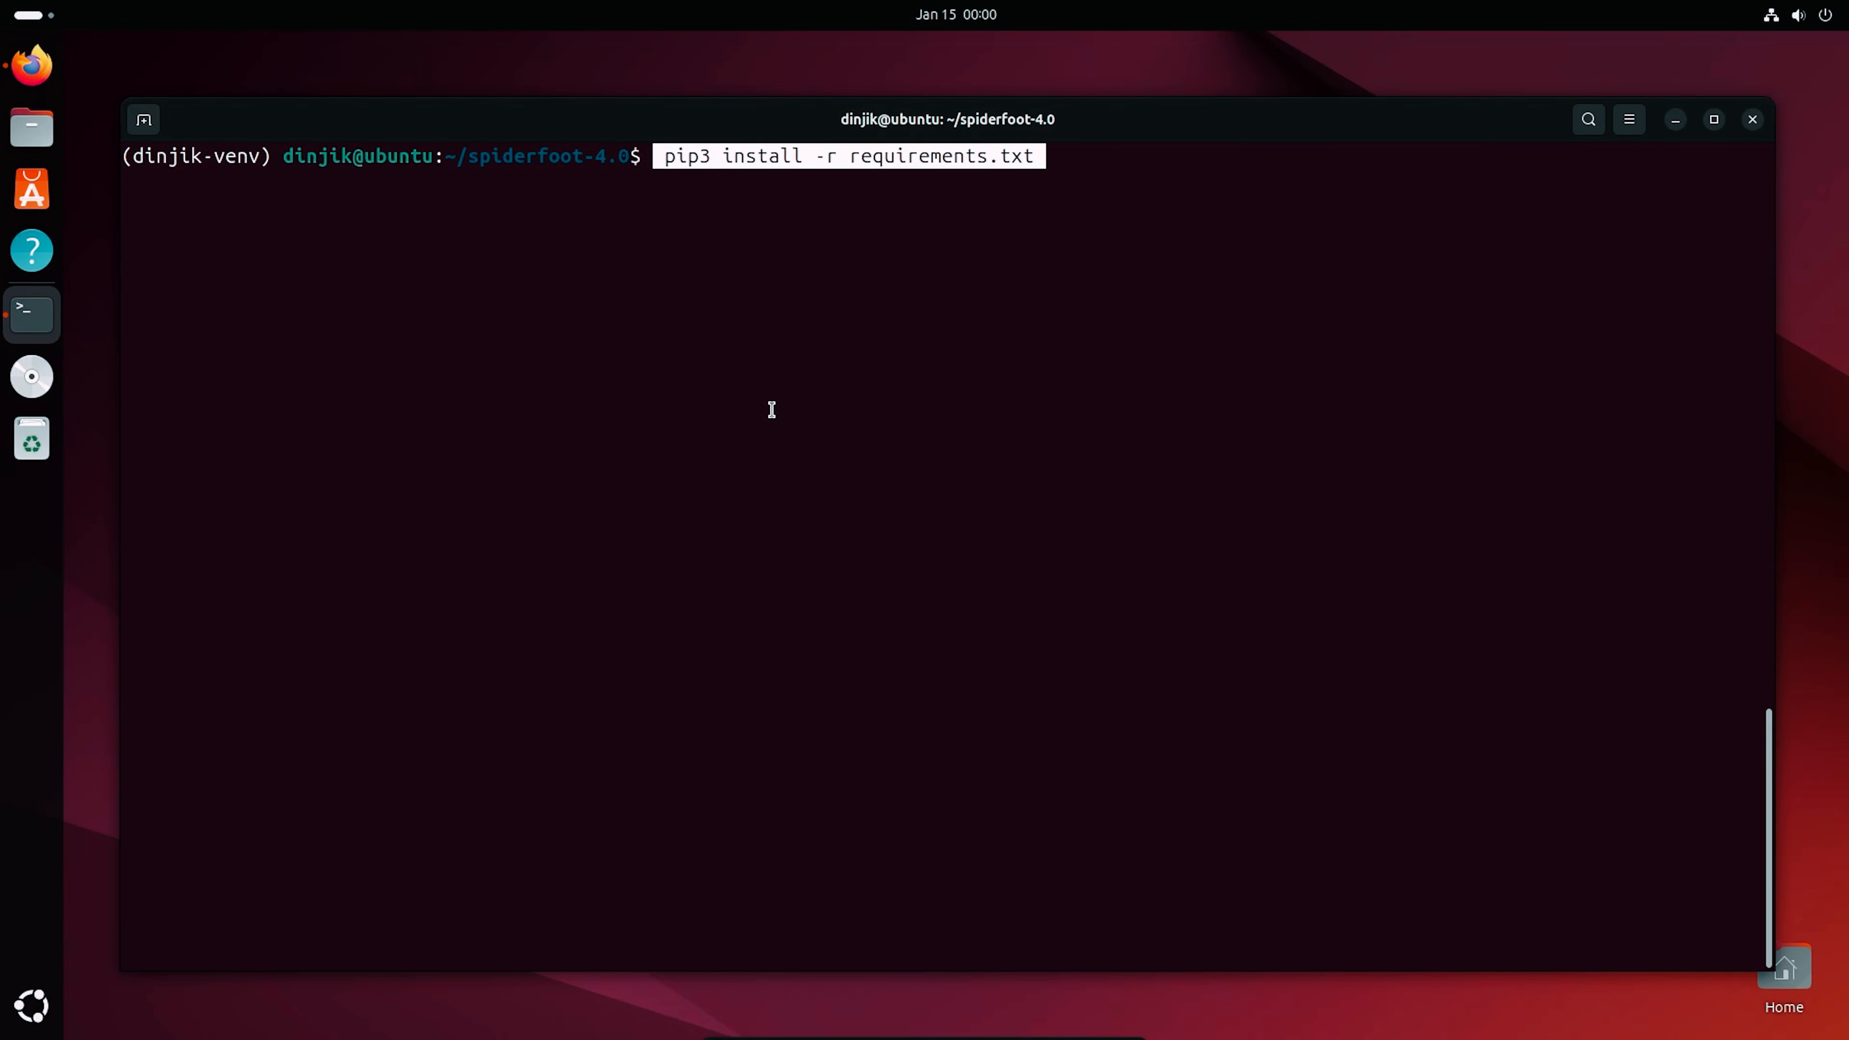
{"action": "key", "text": "Return"}
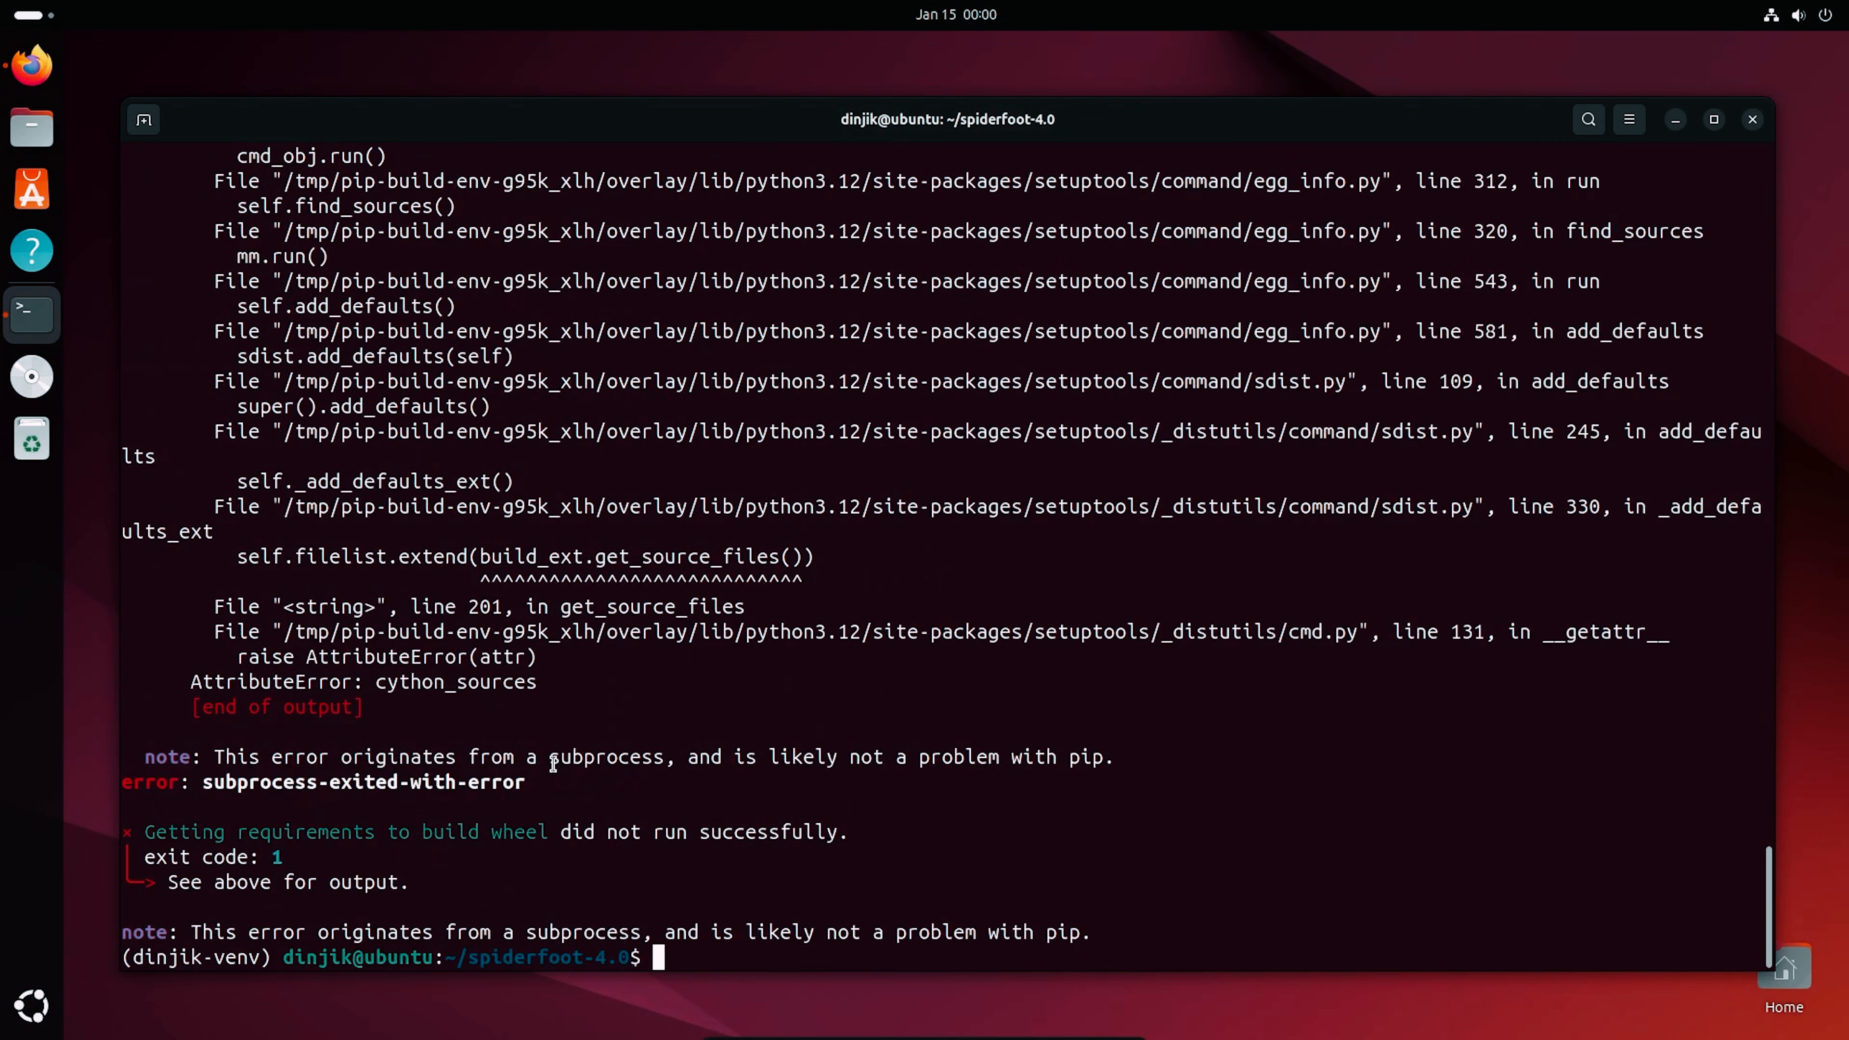
{"action": "scroll", "coordinate": [451, 737], "scroll_direction": "up", "scroll_amount": 15}
{"action": "scroll", "coordinate": [451, 737], "scroll_direction": "up", "scroll_amount": 2}
{"action": "scroll", "coordinate": [509, 684], "scroll_direction": "down", "scroll_amount": 15}
{"action": "scroll", "coordinate": [577, 631], "scroll_direction": "down", "scroll_amount": 3}
{"action": "triple_click", "coordinate": [212, 834]}
{"action": "left_click", "coordinate": [666, 793]}
Step: Clear the terminal and open requirements.txt from the spiderfoot-4.0 directory in the nano editor
{"action": "key", "text": "ctrl+l"}
{"action": "type", "text": "n"}
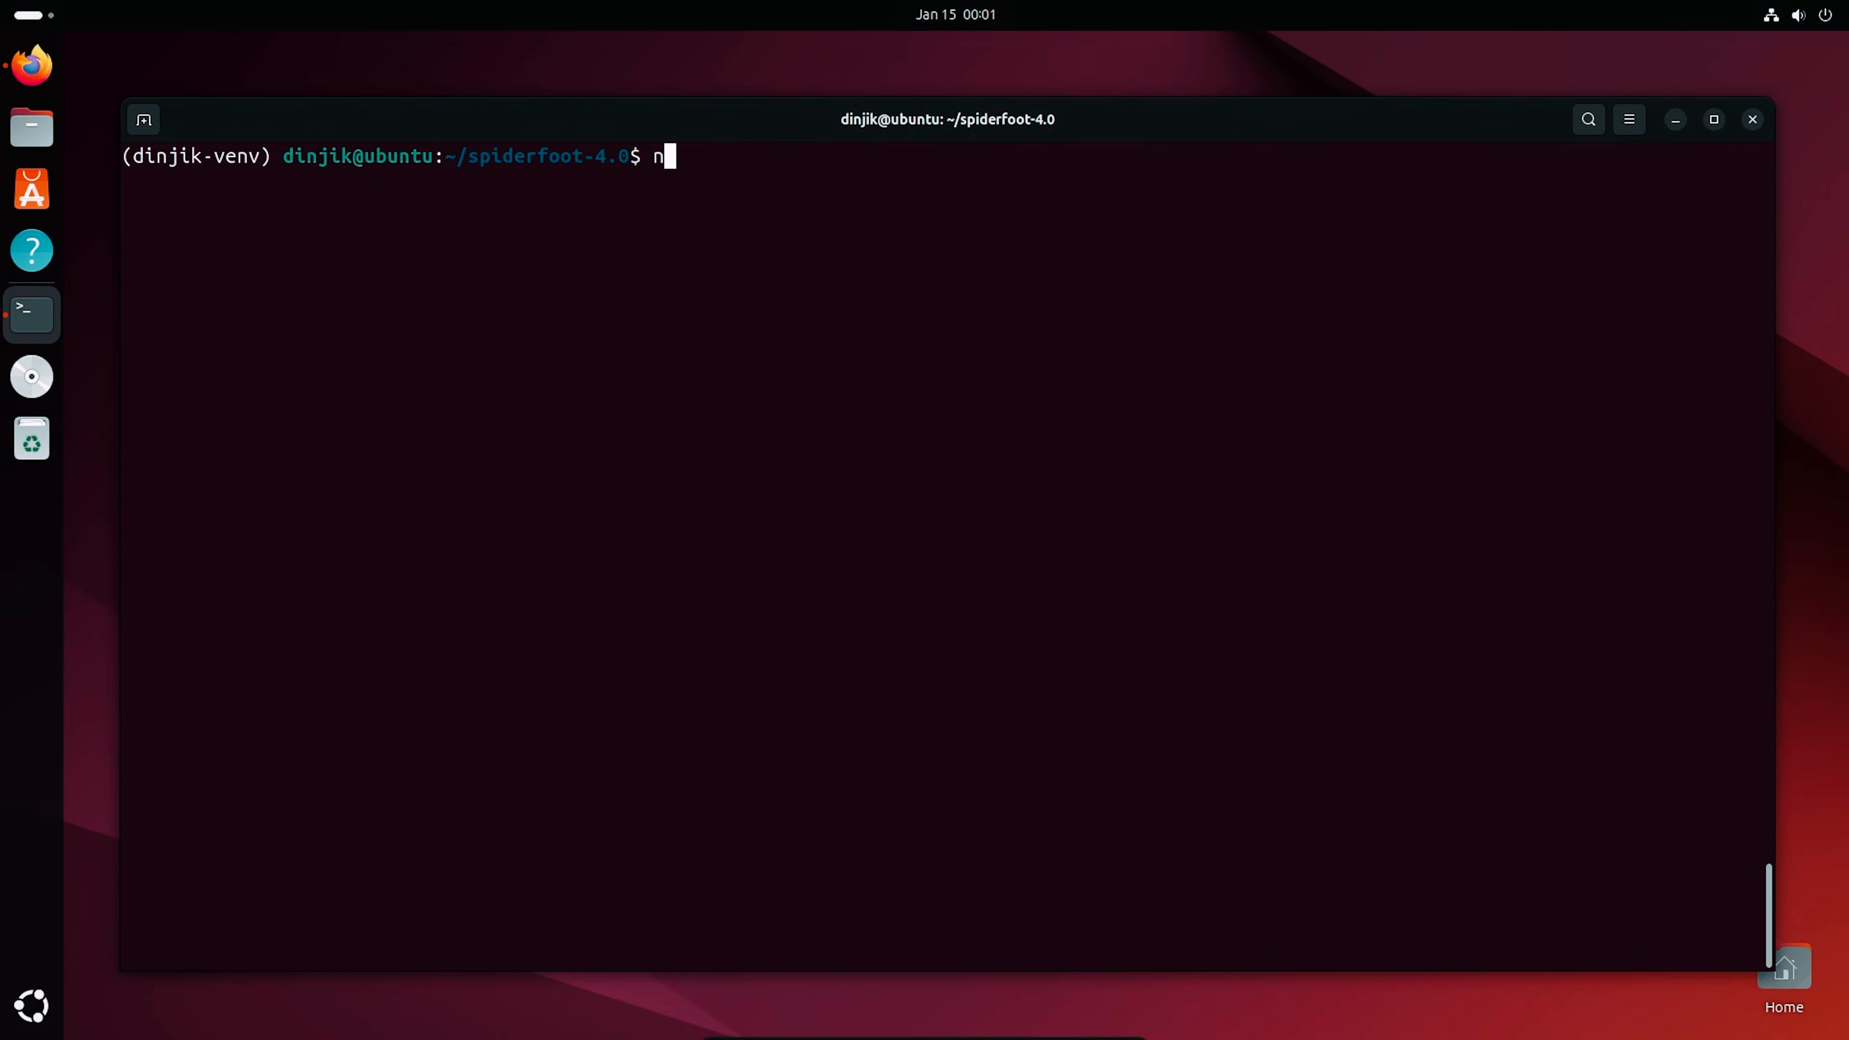
{"action": "type", "text": "ano req"}
{"action": "key", "text": "Tab"}
{"action": "key", "text": "Return"}
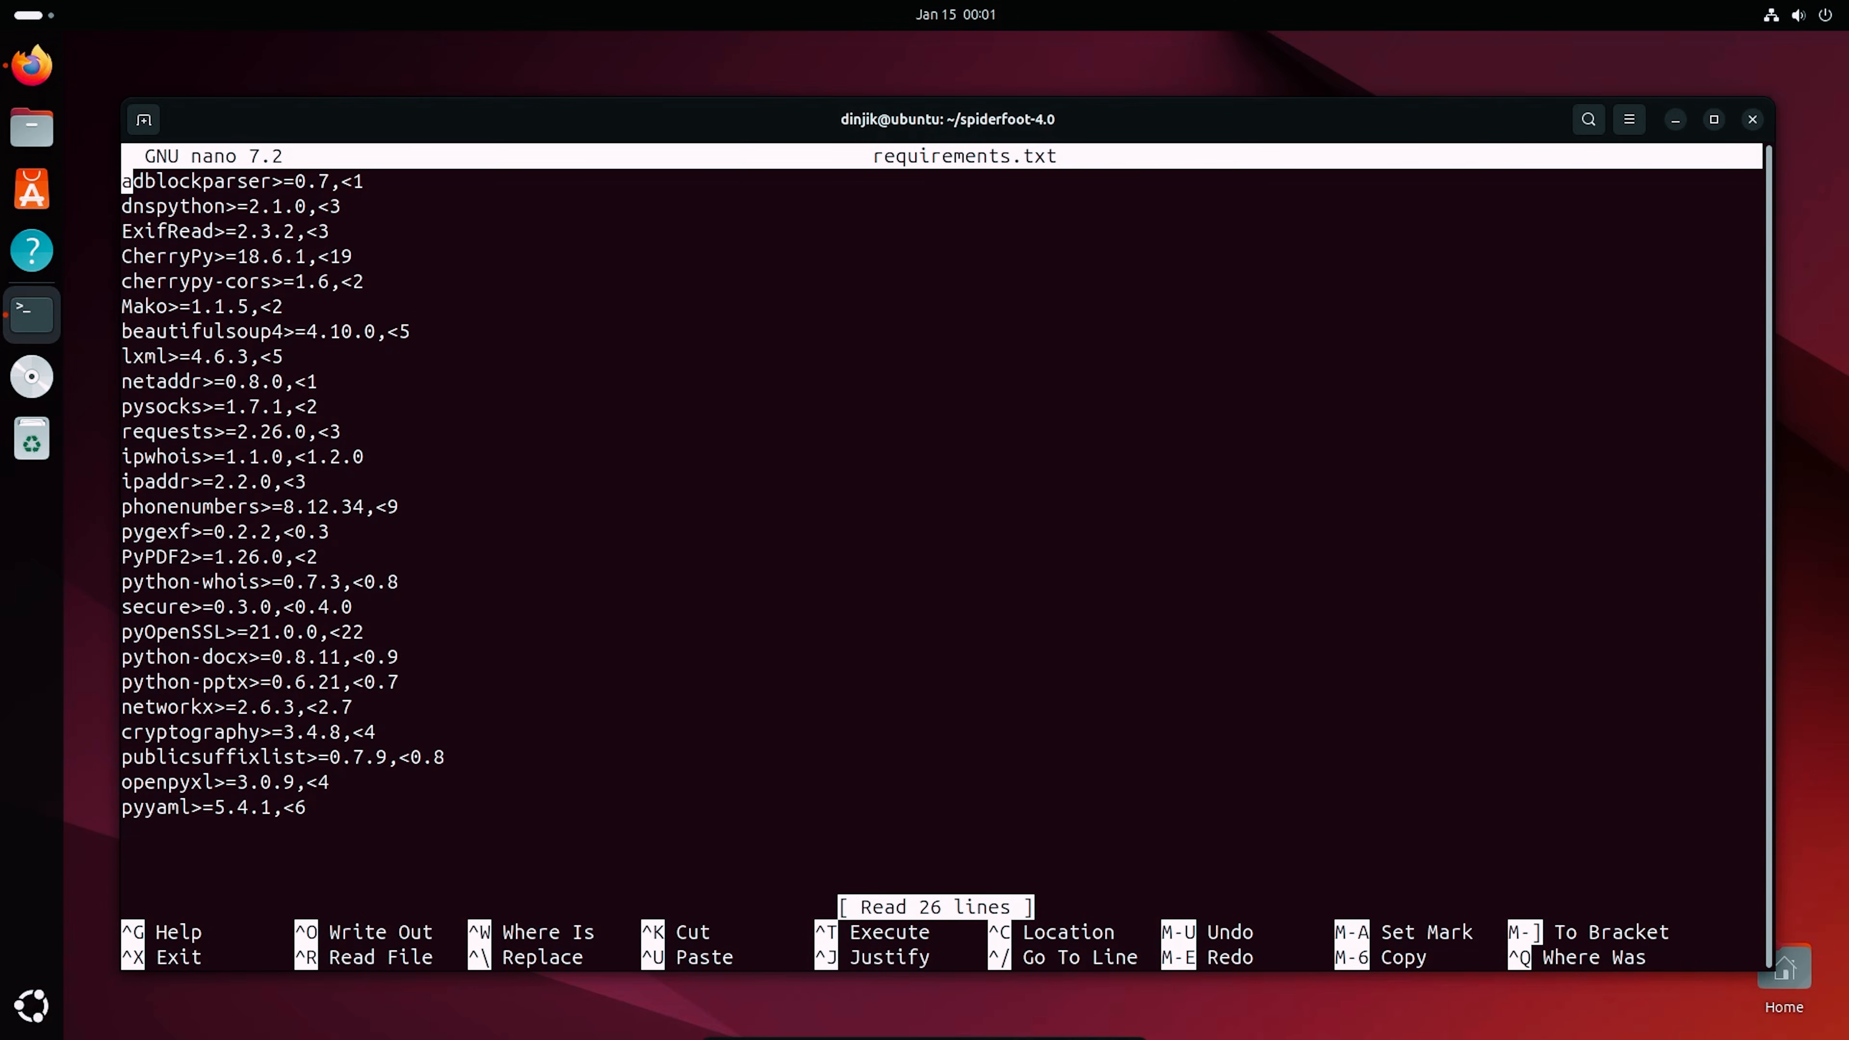
Step: Remove the version constraint from the lxml entry in requirements.txt, leaving only the package name
{"action": "key", "text": "Down"}
{"action": "key", "text": "Down"}
{"action": "key", "text": "Down"}
{"action": "key", "text": "Down"}
{"action": "key", "text": "Down"}
{"action": "key", "text": "Down"}
{"action": "key", "text": "Down"}
{"action": "key", "text": "Right"}
{"action": "key", "text": "Right"}
{"action": "key", "text": "Right"}
{"action": "key", "text": "Right"}
{"action": "key", "text": "Right"}
{"action": "key", "text": "Right"}
{"action": "key", "text": "Right"}
{"action": "key", "text": "Right"}
{"action": "key", "text": "Right"}
{"action": "key", "text": "Right"}
{"action": "key", "text": "Right"}
{"action": "key", "text": "Right"}
{"action": "key", "text": "Right"}
{"action": "key", "text": "Right"}
{"action": "key", "text": "BackSpace"}
{"action": "key", "text": "BackSpace"}
{"action": "key", "text": "BackSpace"}
{"action": "key", "text": "BackSpace"}
{"action": "key", "text": "BackSpace"}
{"action": "key", "text": "BackSpace"}
{"action": "key", "text": "BackSpace"}
{"action": "key", "text": "BackSpace"}
{"action": "key", "text": "BackSpace"}
{"action": "key", "text": "BackSpace"}
Step: Remove the version constraint from the pyyaml entry on the last line of requirements.txt, leaving only the package name
{"action": "key", "text": "Down"}
{"action": "key", "text": "Down"}
{"action": "key", "text": "Down"}
{"action": "key", "text": "Down"}
{"action": "key", "text": "Down"}
{"action": "key", "text": "Down"}
{"action": "key", "text": "Down"}
{"action": "key", "text": "Down"}
{"action": "key", "text": "Down"}
{"action": "key", "text": "Down"}
{"action": "key", "text": "Down"}
{"action": "key", "text": "Down"}
{"action": "key", "text": "Down"}
{"action": "key", "text": "Down"}
{"action": "key", "text": "Down"}
{"action": "key", "text": "Down"}
{"action": "key", "text": "Down"}
{"action": "key", "text": "Down"}
{"action": "key", "text": "Right"}
{"action": "key", "text": "Right"}
{"action": "key", "text": "Right"}
{"action": "key", "text": "Right"}
{"action": "key", "text": "Right"}
{"action": "key", "text": "Right"}
{"action": "key", "text": "Right"}
{"action": "key", "text": "Right"}
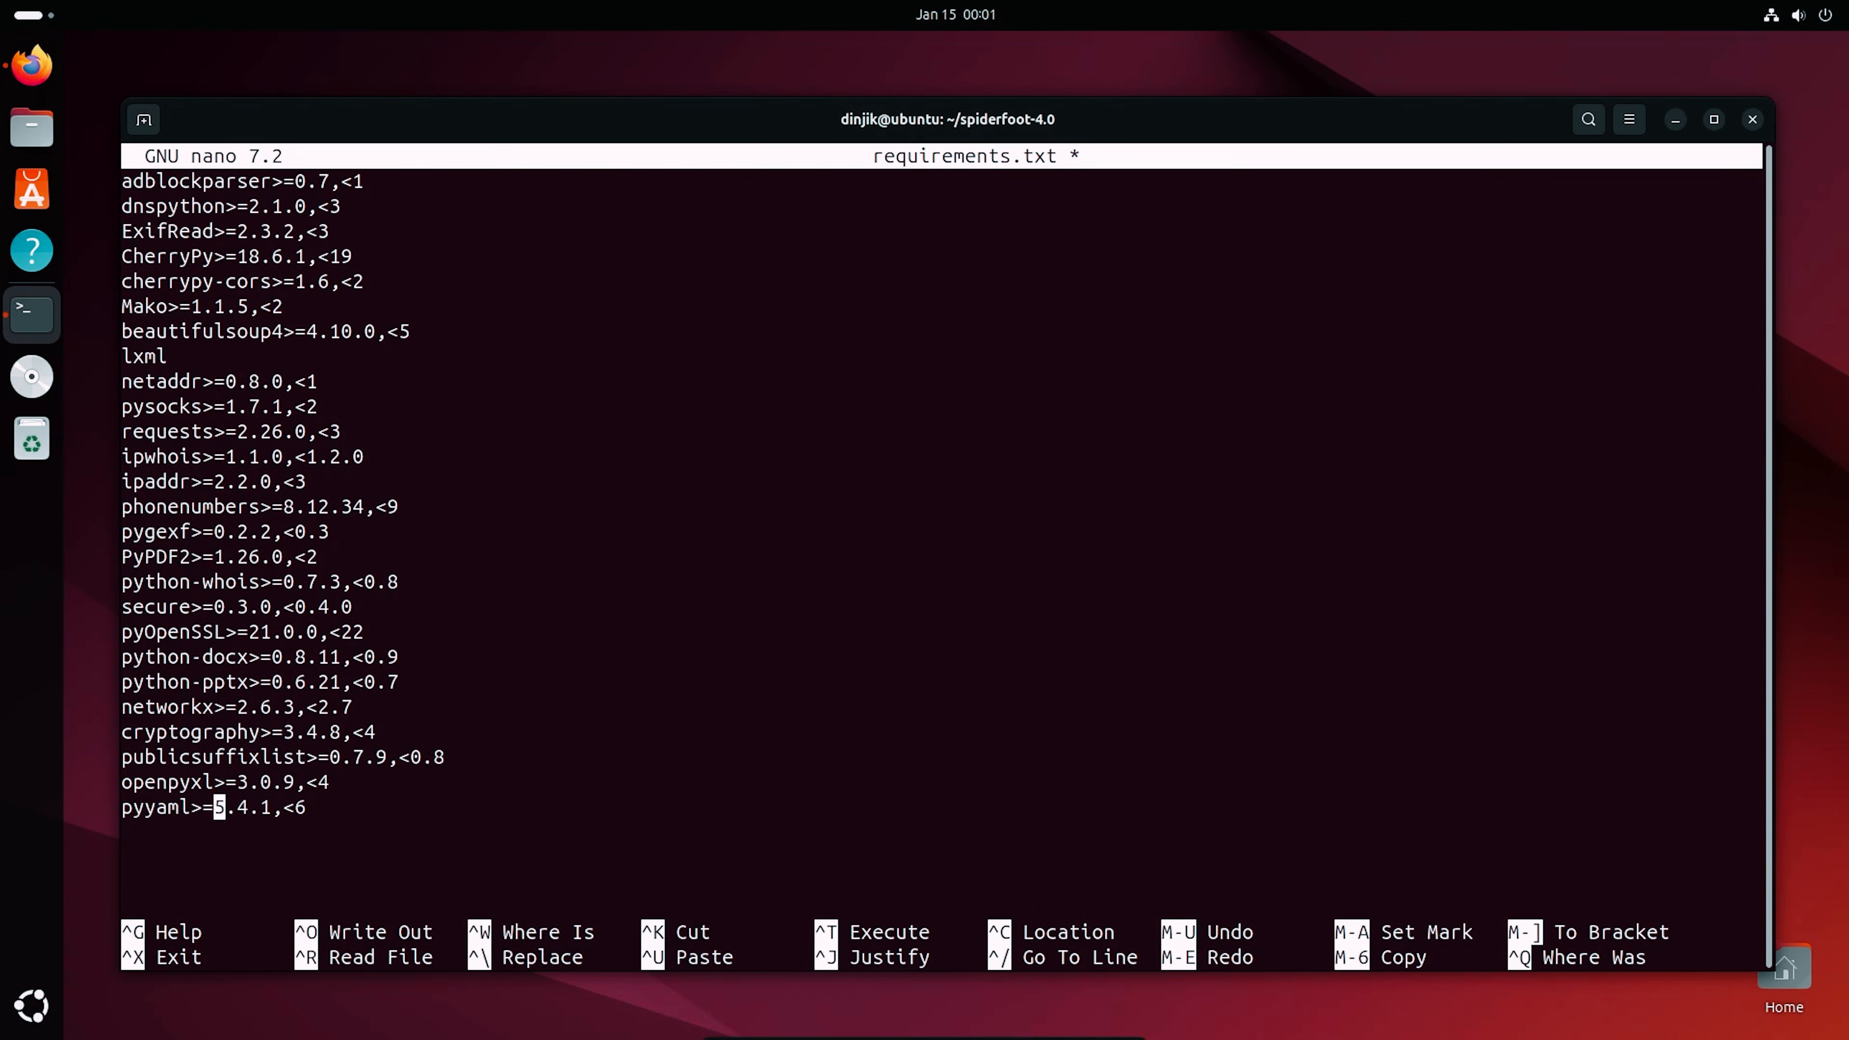
{"action": "key", "text": "Right"}
{"action": "key", "text": "Right"}
{"action": "key", "text": "Right"}
{"action": "key", "text": "Right"}
{"action": "key", "text": "BackSpace"}
{"action": "key", "text": "BackSpace"}
{"action": "key", "text": "BackSpace"}
{"action": "key", "text": "BackSpace"}
{"action": "key", "text": "BackSpace"}
{"action": "key", "text": "BackSpace"}
{"action": "key", "text": "BackSpace"}
{"action": "key", "text": "BackSpace"}
{"action": "key", "text": "BackSpace"}
{"action": "key", "text": "BackSpace"}
Step: Save requirements.txt, exit nano and install the listed packages with pip3 in the active virtual environment
{"action": "key", "text": "ctrl+o"}
{"action": "key", "text": "Return"}
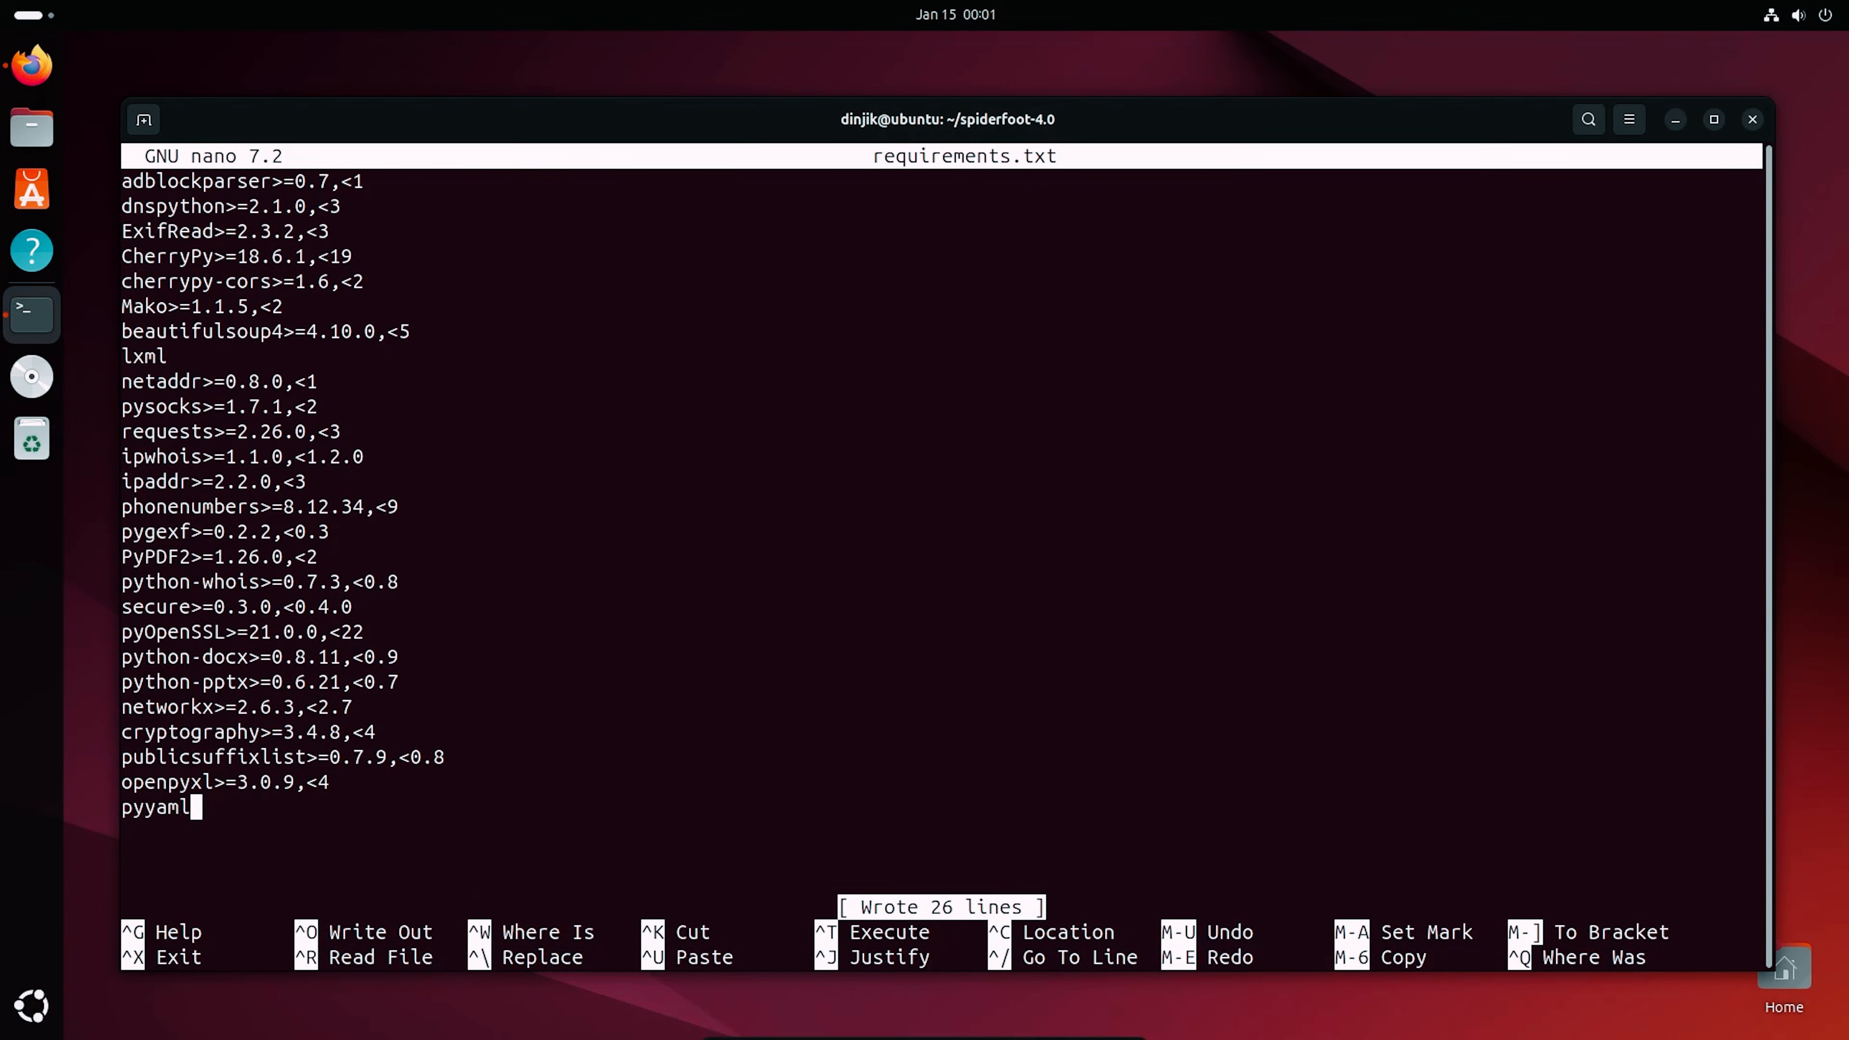
{"action": "key", "text": "ctrl+x"}
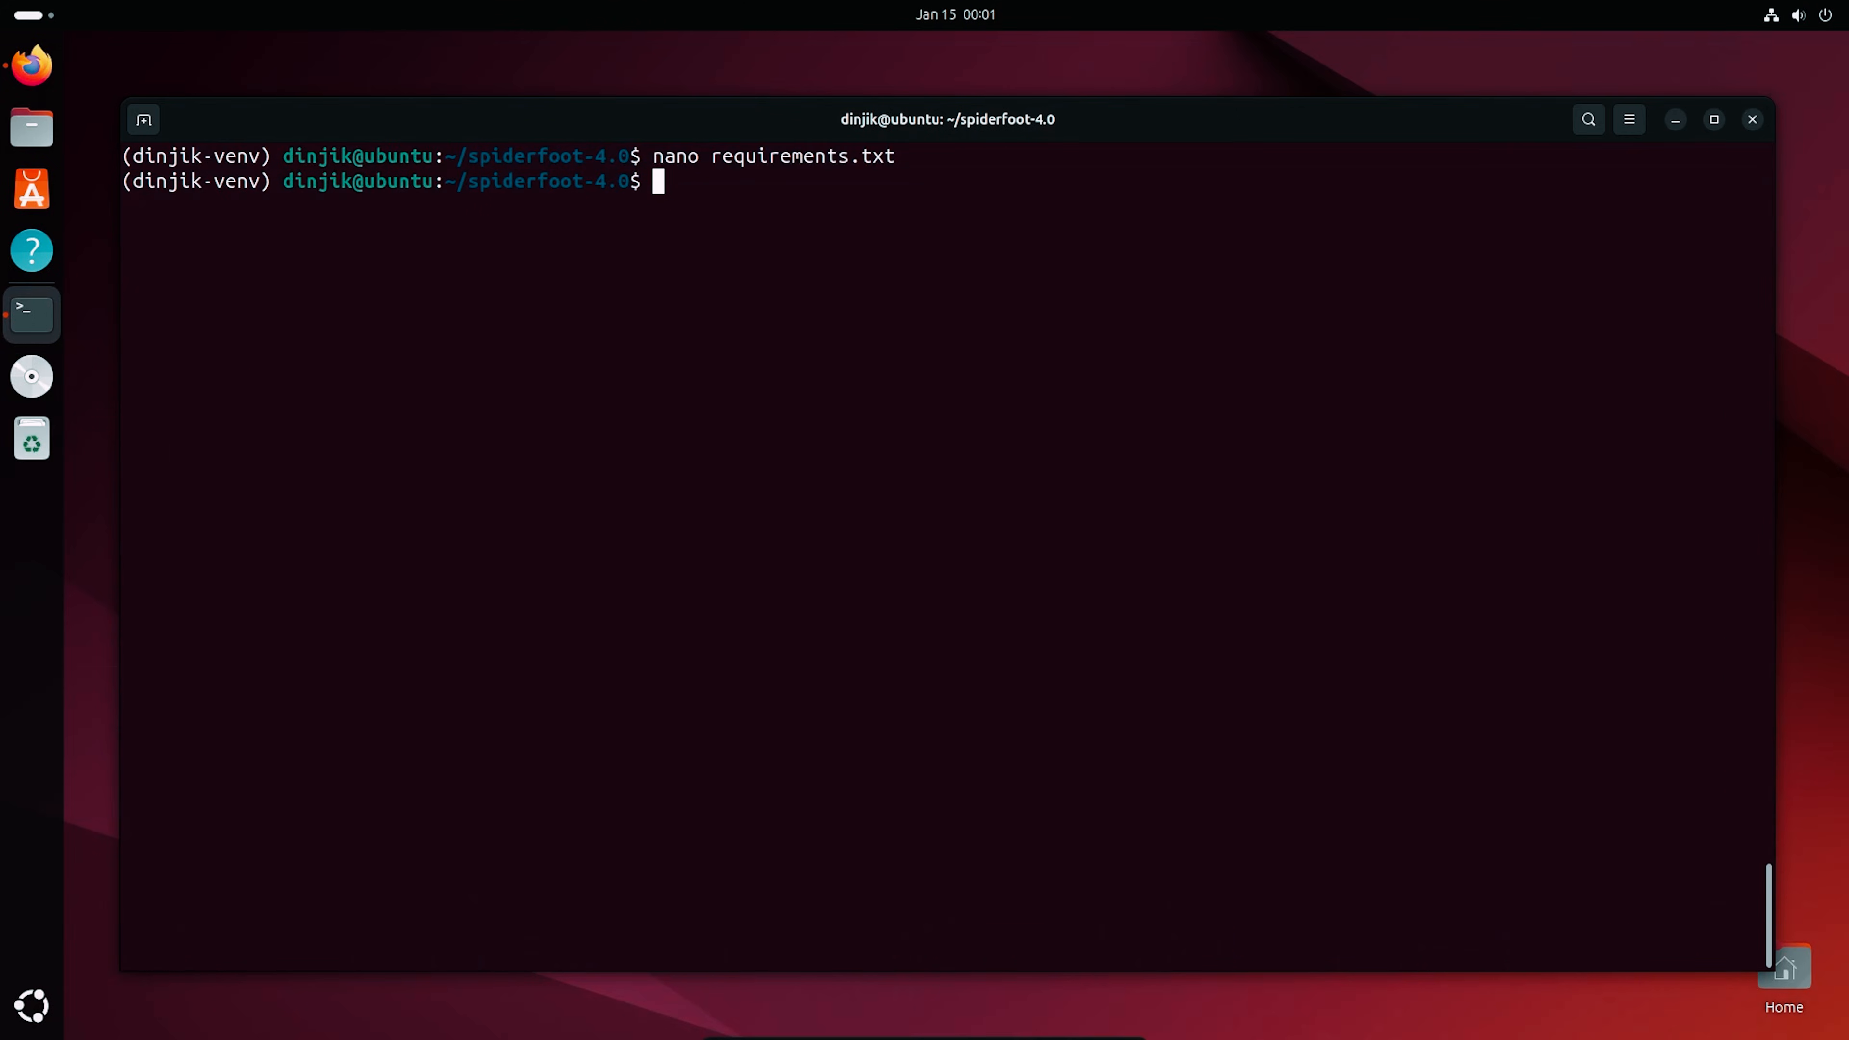
{"action": "key", "text": "ctrl+shift+v"}
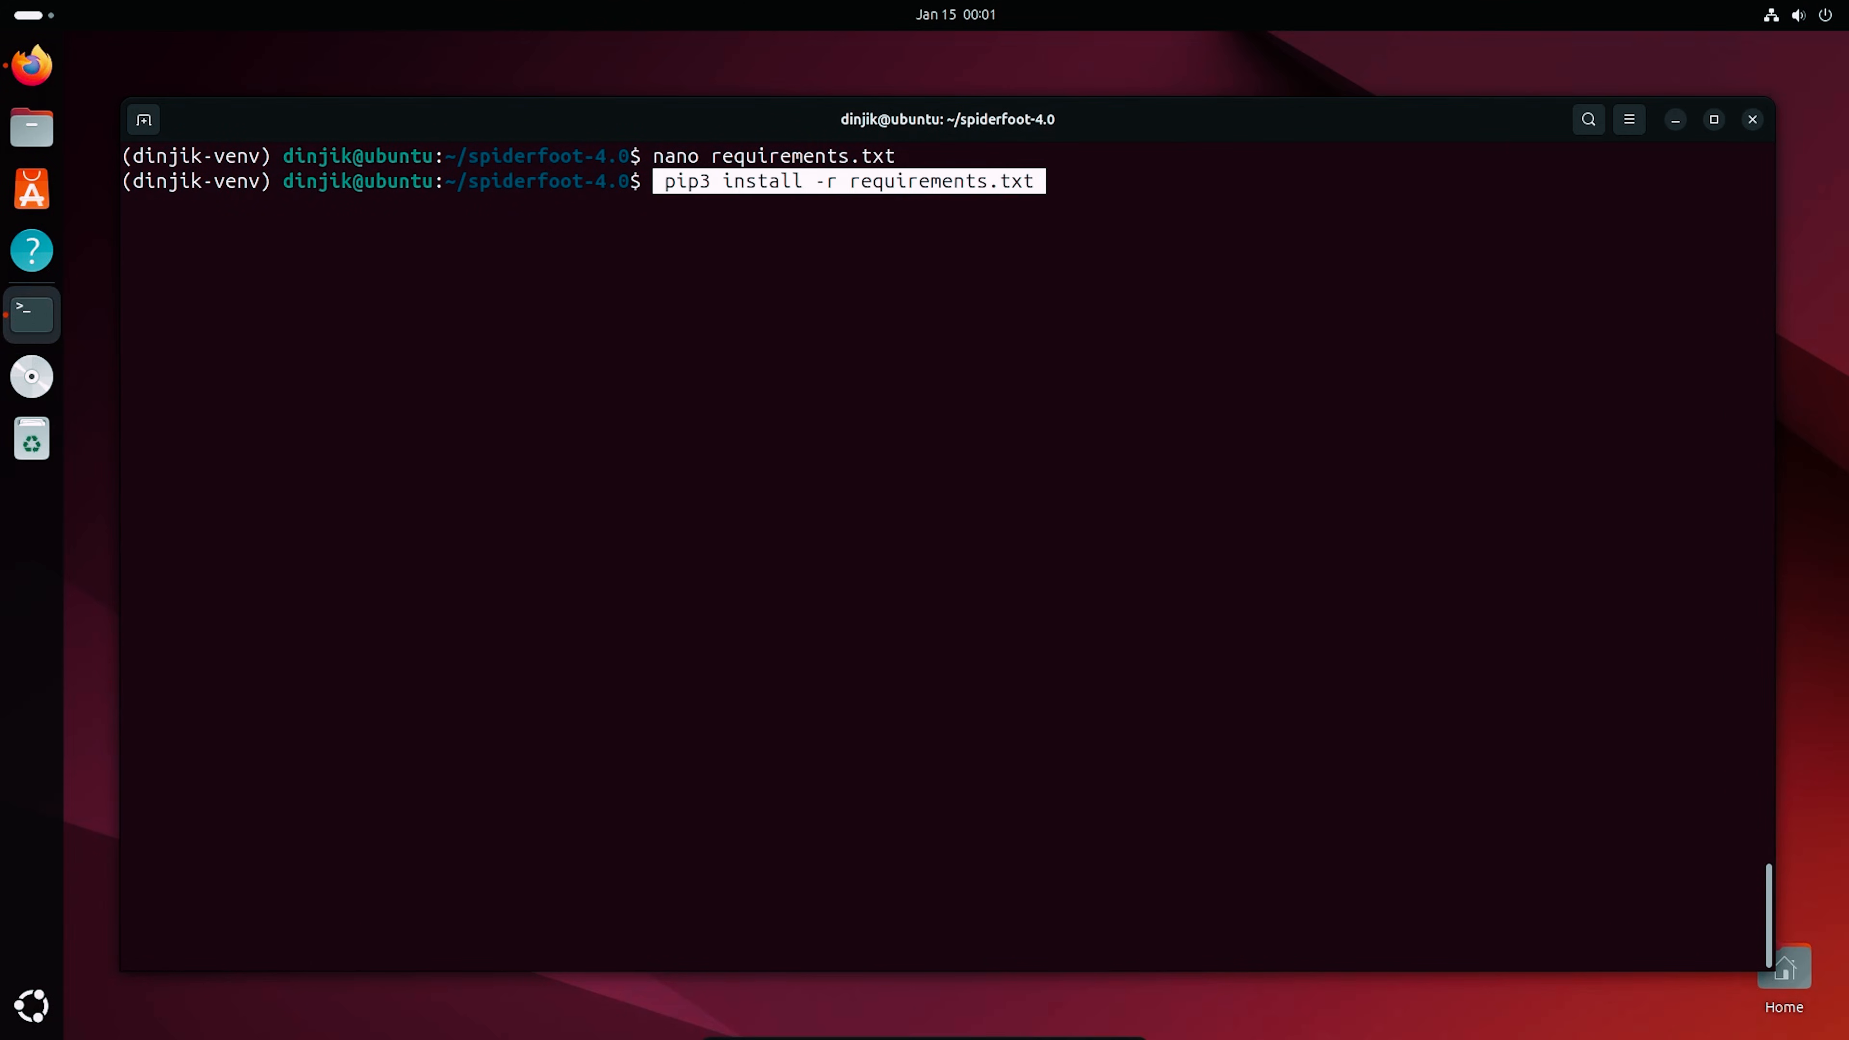
{"action": "key", "text": "Return"}
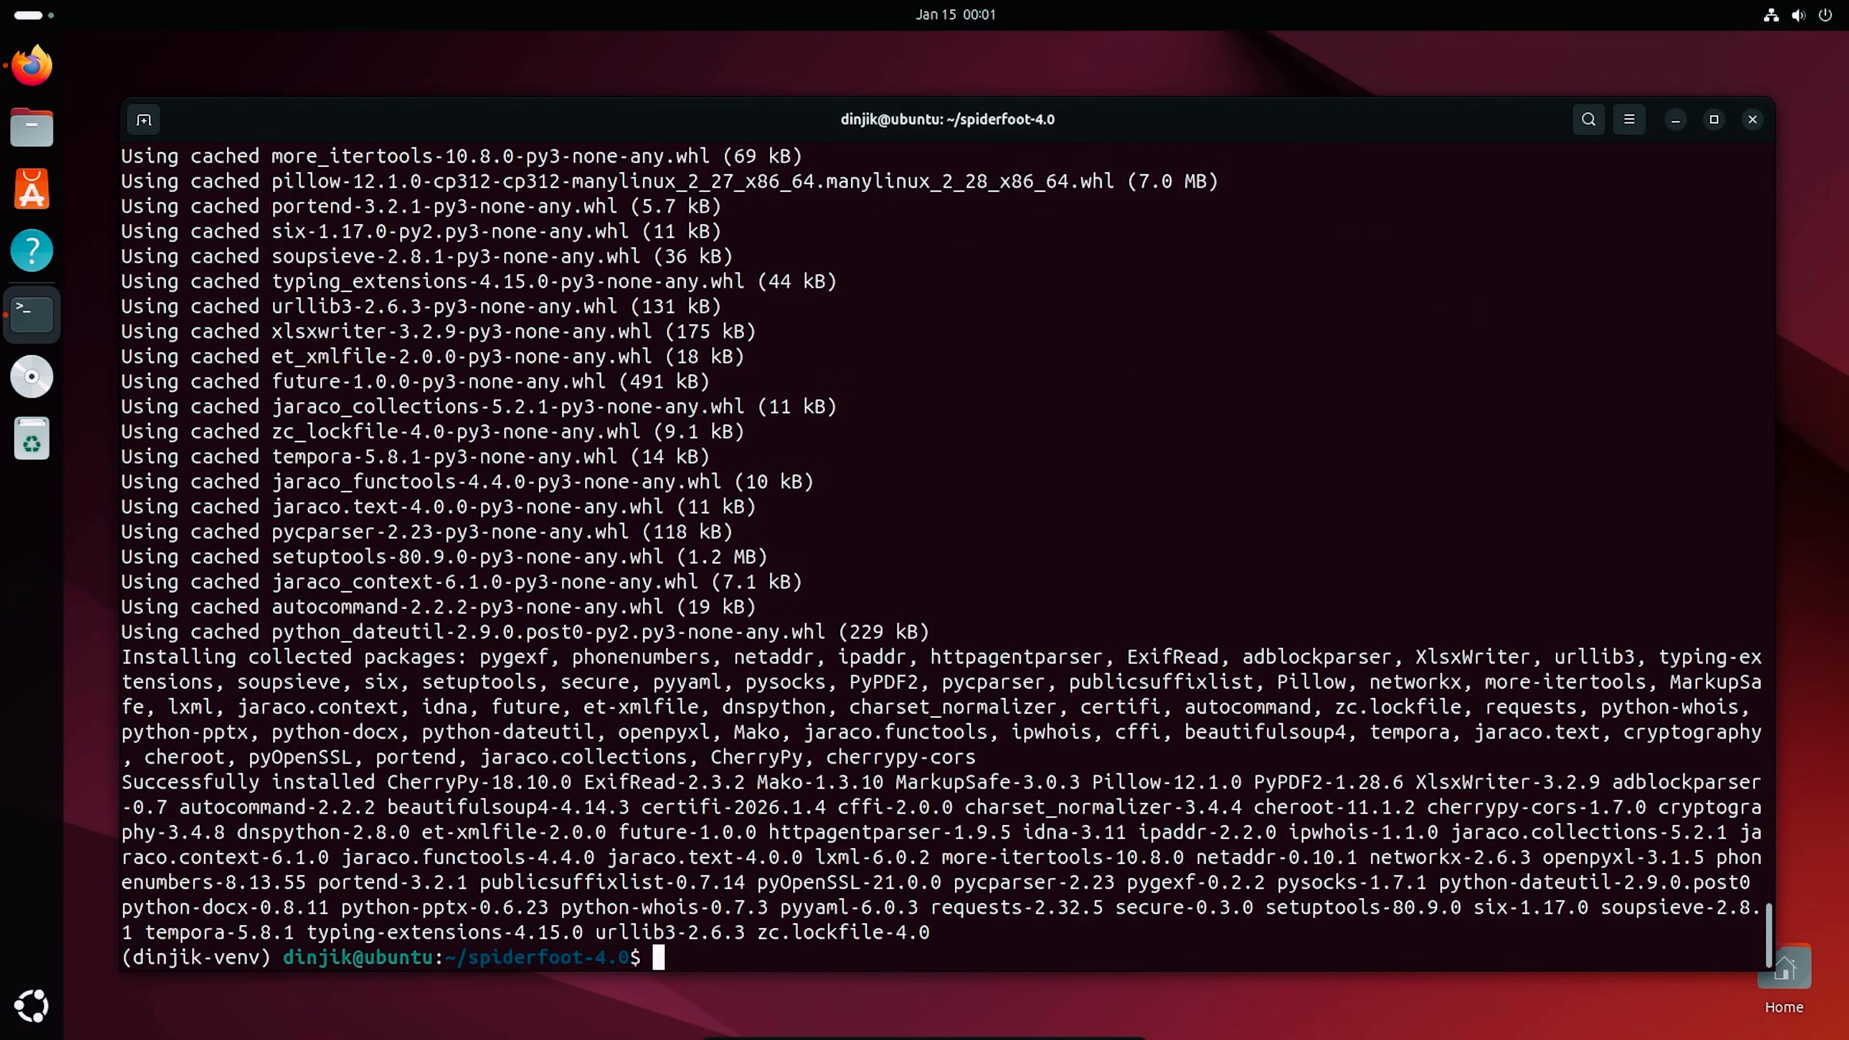
Step: Copy the stable build's launch command from the GitHub README in Firefox and run sf.py in the terminal, listening on 127.0.0.1:5001
{"action": "key", "text": "alt+Tab"}
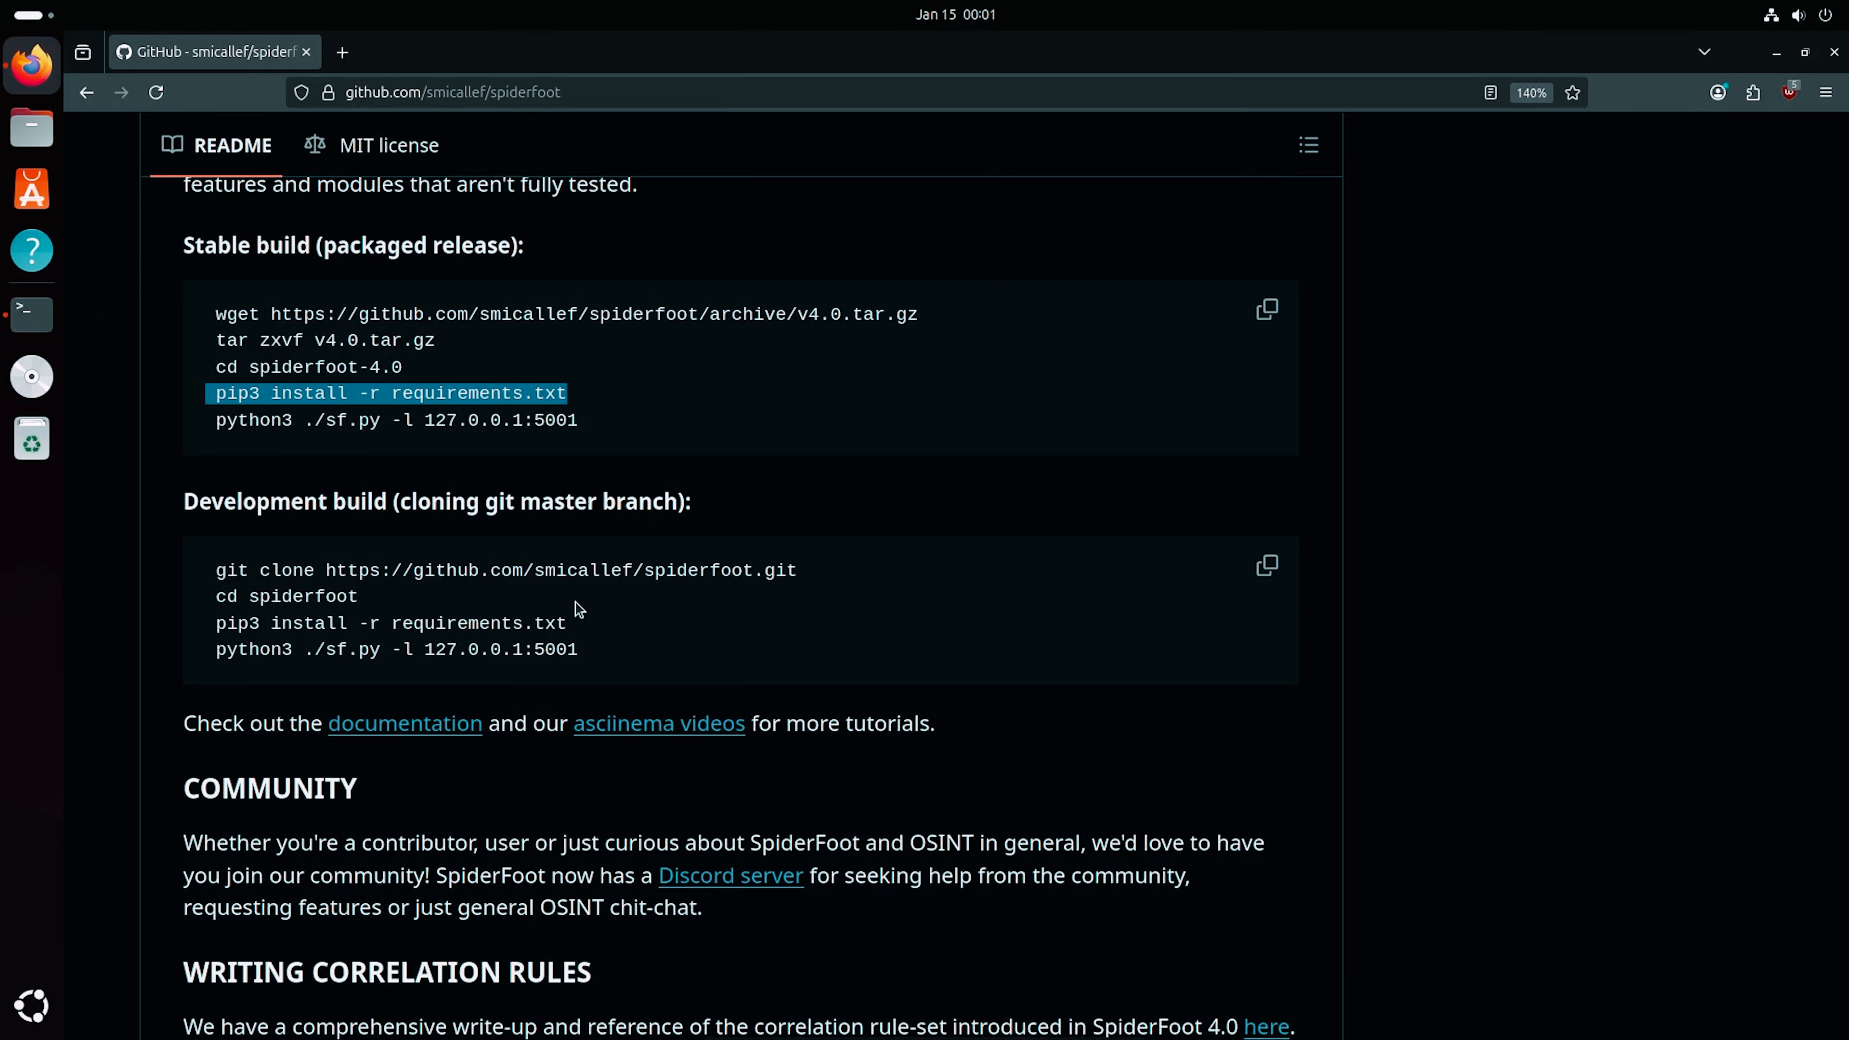
{"action": "double_click", "coordinate": [405, 428]}
{"action": "triple_click", "coordinate": [400, 433]}
{"action": "key", "text": "ctrl+c"}
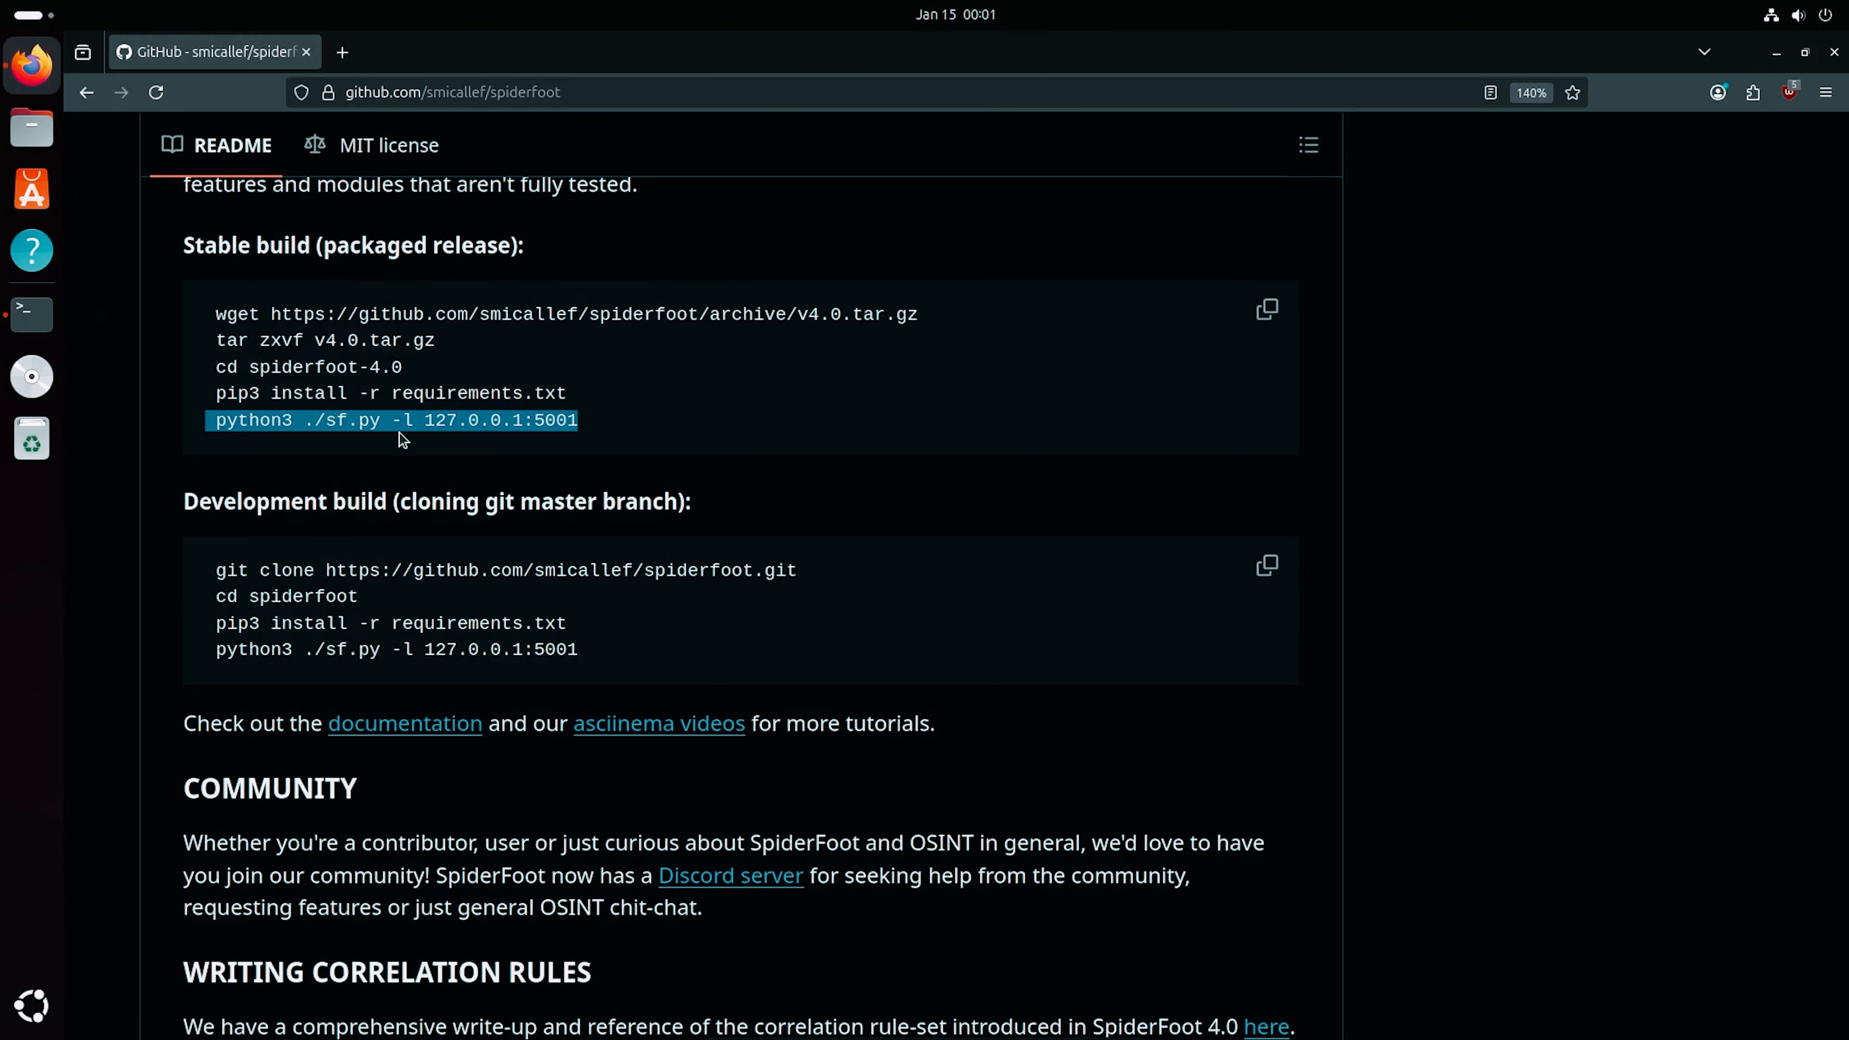
{"action": "key", "text": "alt+Tab"}
{"action": "key", "text": "ctrl+shift+v"}
{"action": "key", "text": "Return"}
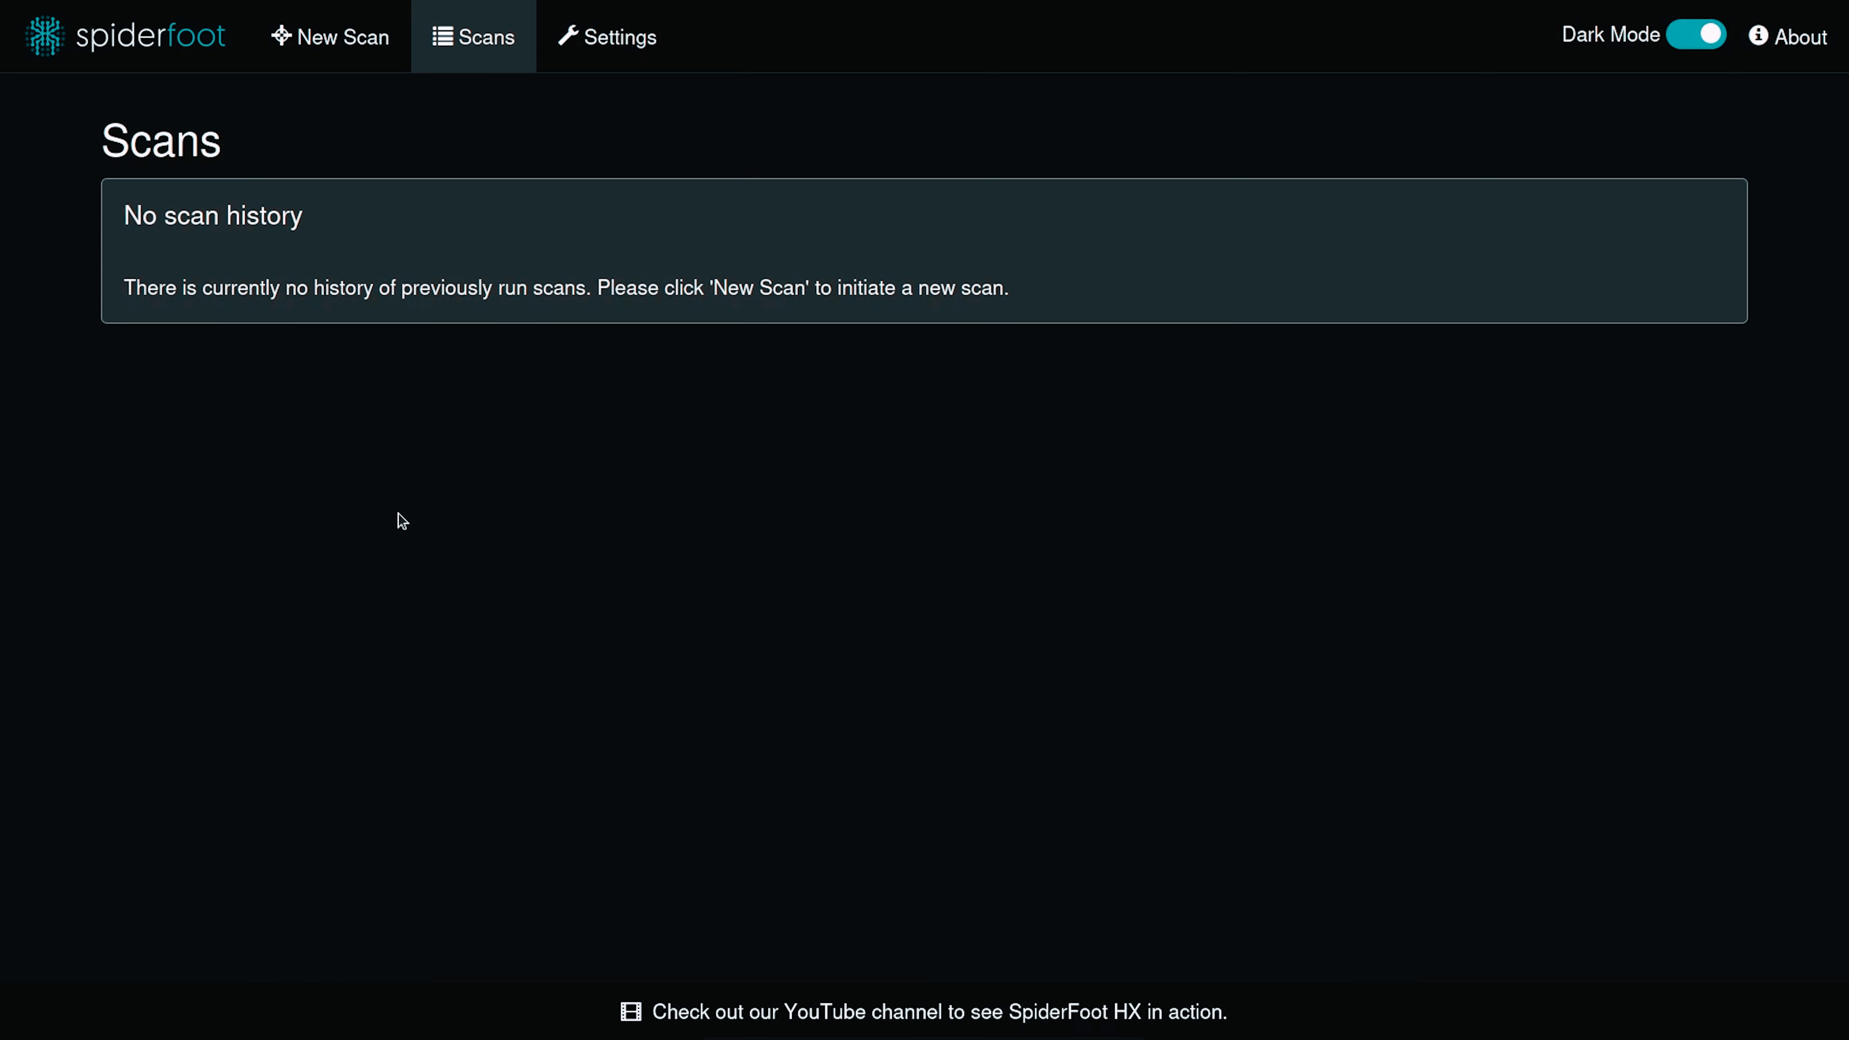
Step: Open the SpiderFoot settings and examine the summaries of the Storage, abuse.ch and Account Finder modules
{"action": "left_click", "coordinate": [618, 49]}
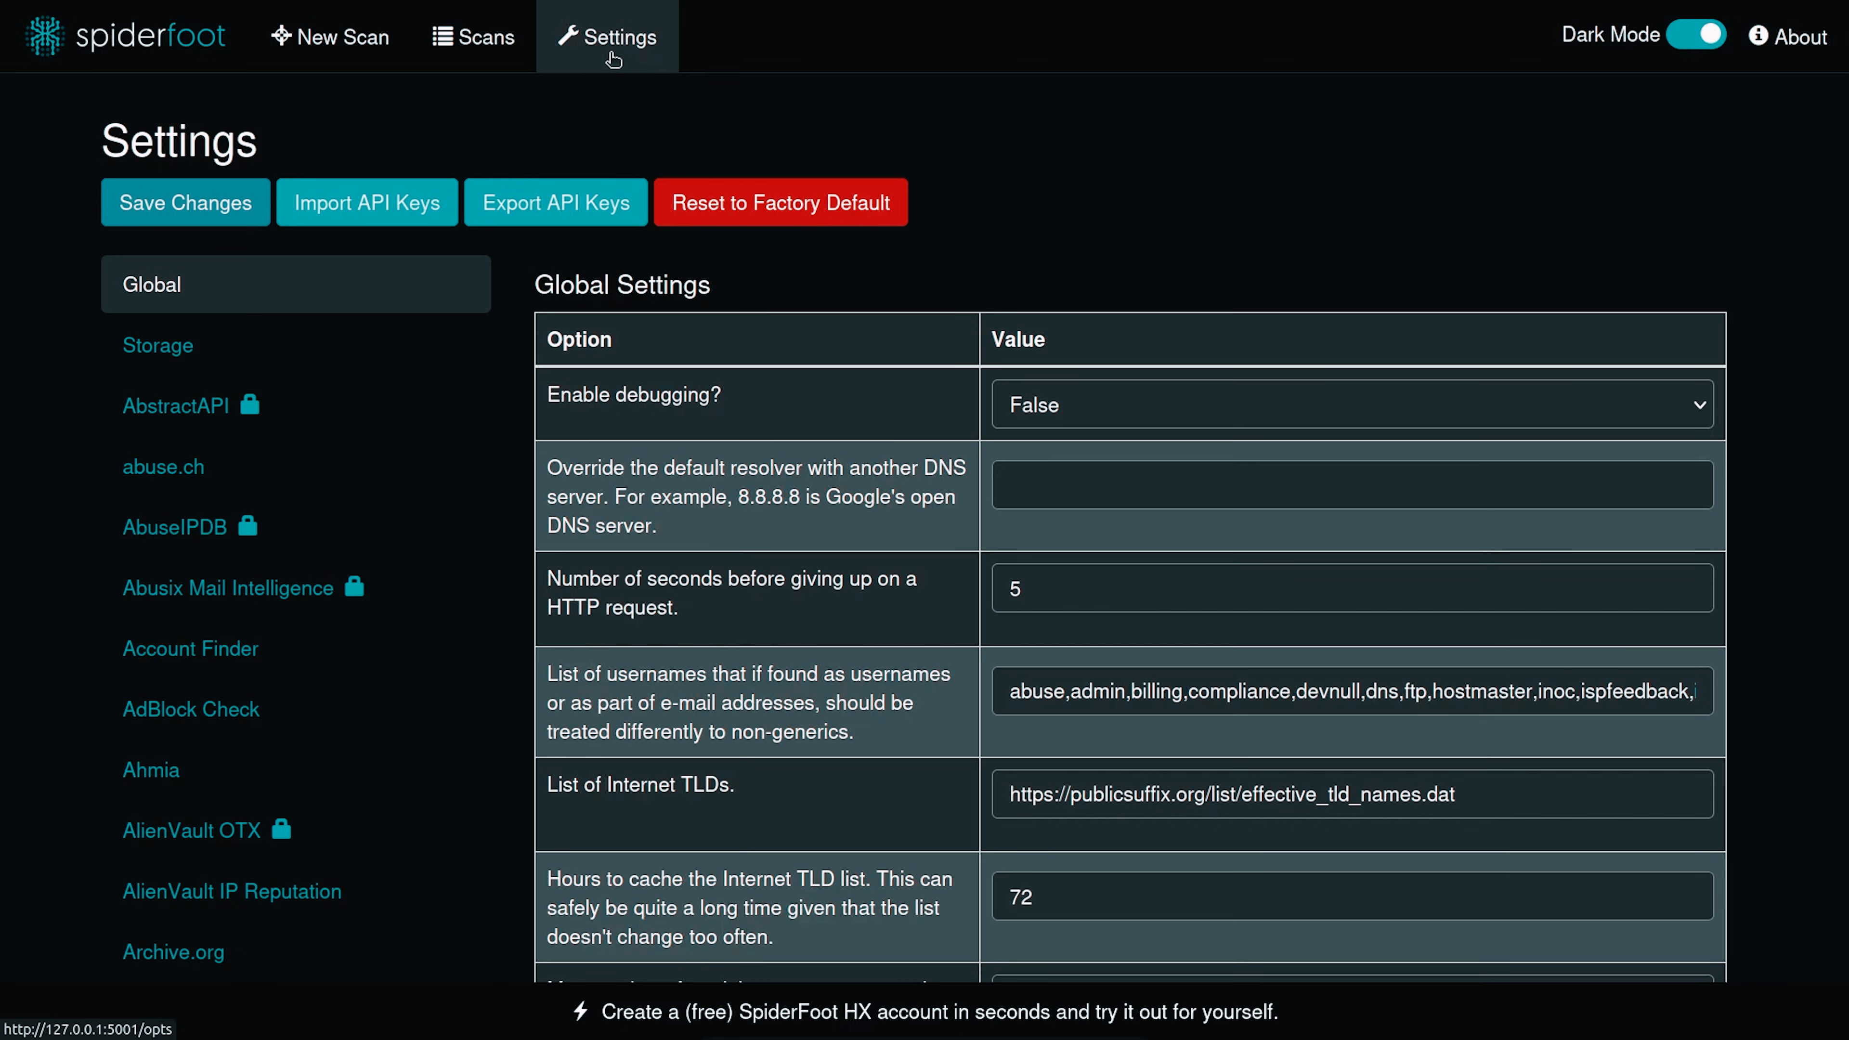
{"action": "left_click", "coordinate": [227, 346]}
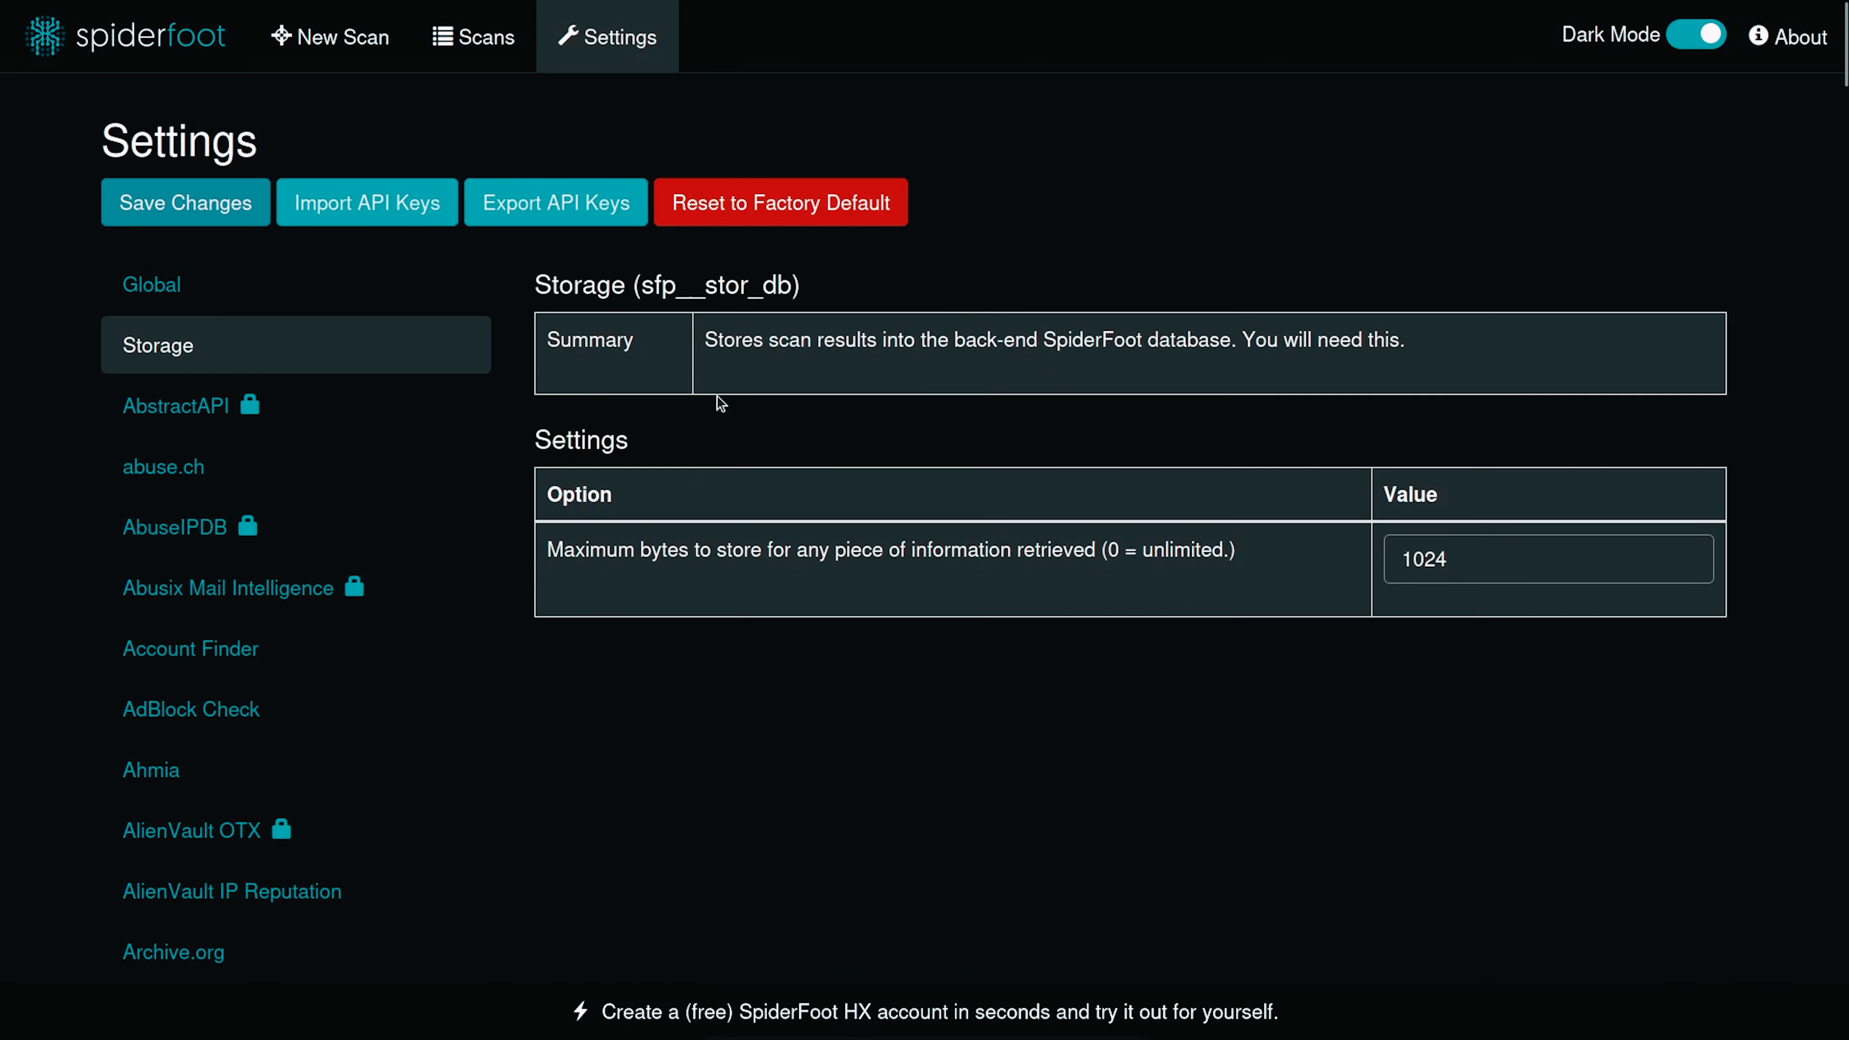
{"action": "triple_click", "coordinate": [773, 346]}
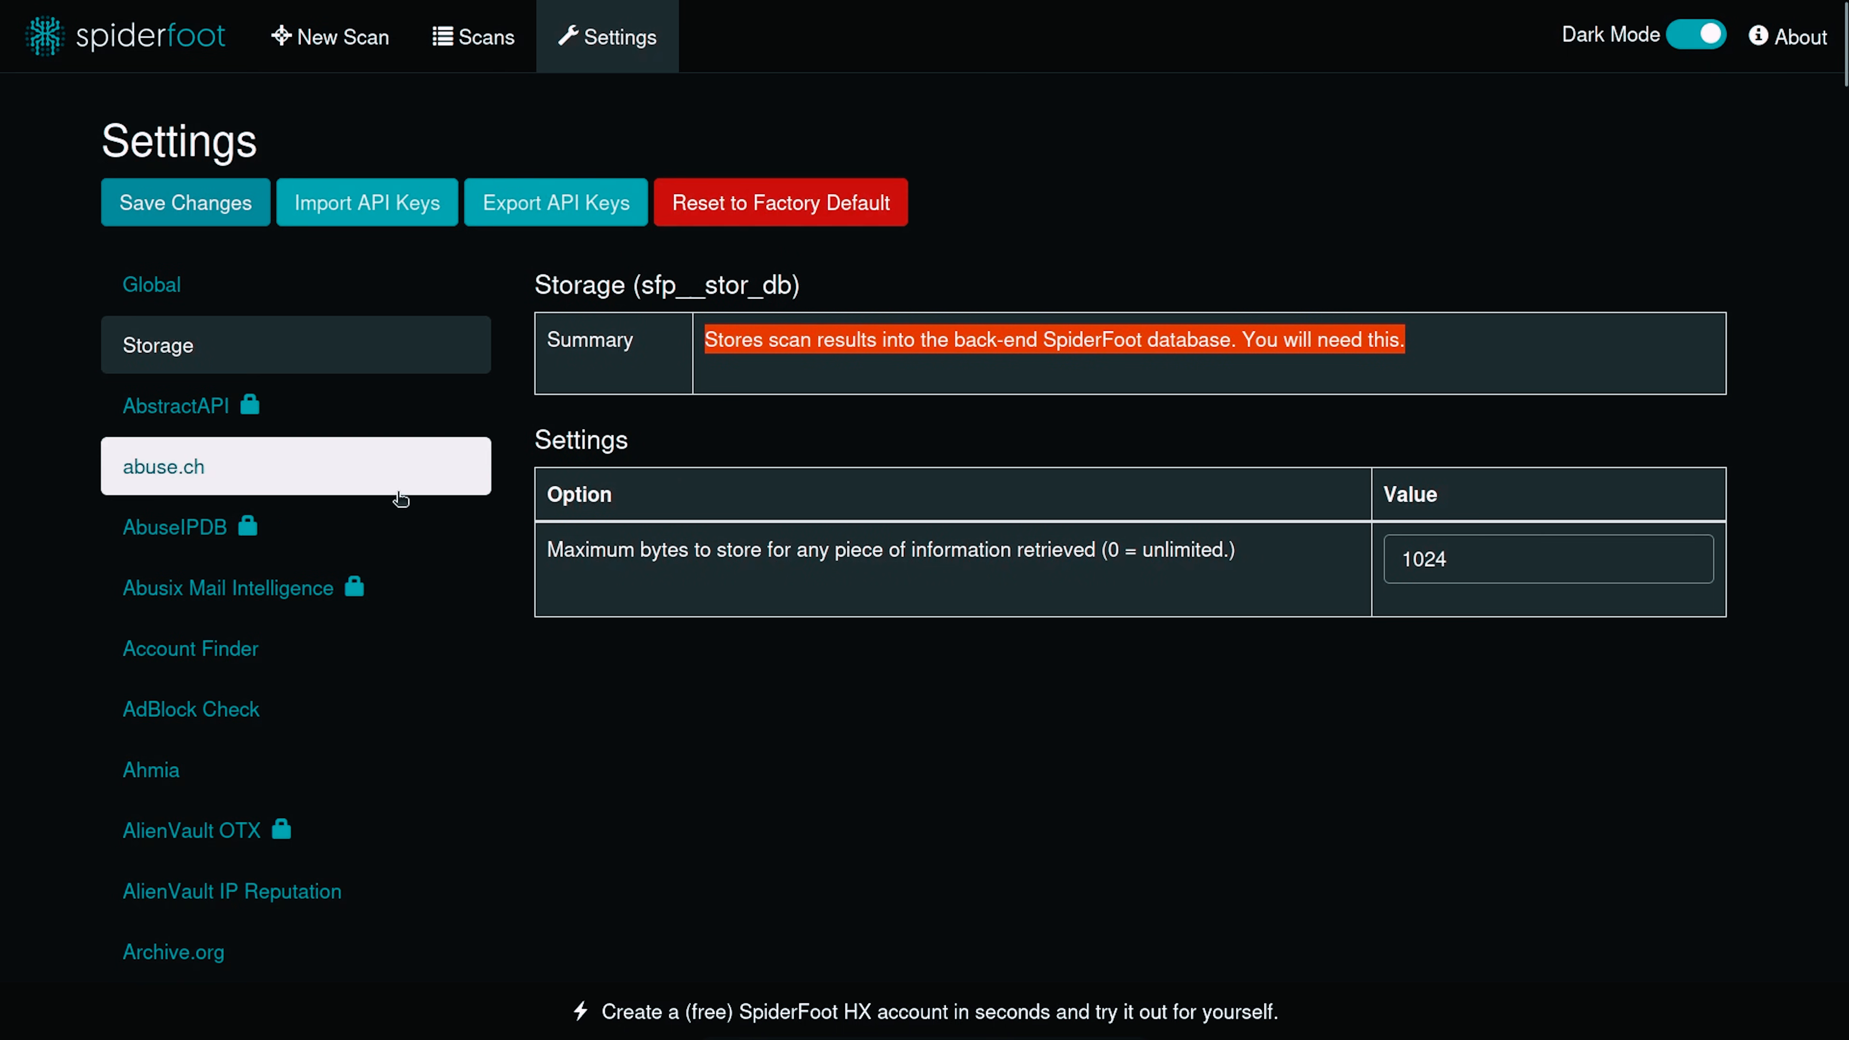
{"action": "left_click", "coordinate": [278, 499]}
{"action": "left_click_drag", "start_coordinate": [679, 340], "coordinate": [1058, 348]}
{"action": "left_click", "coordinate": [1057, 347]}
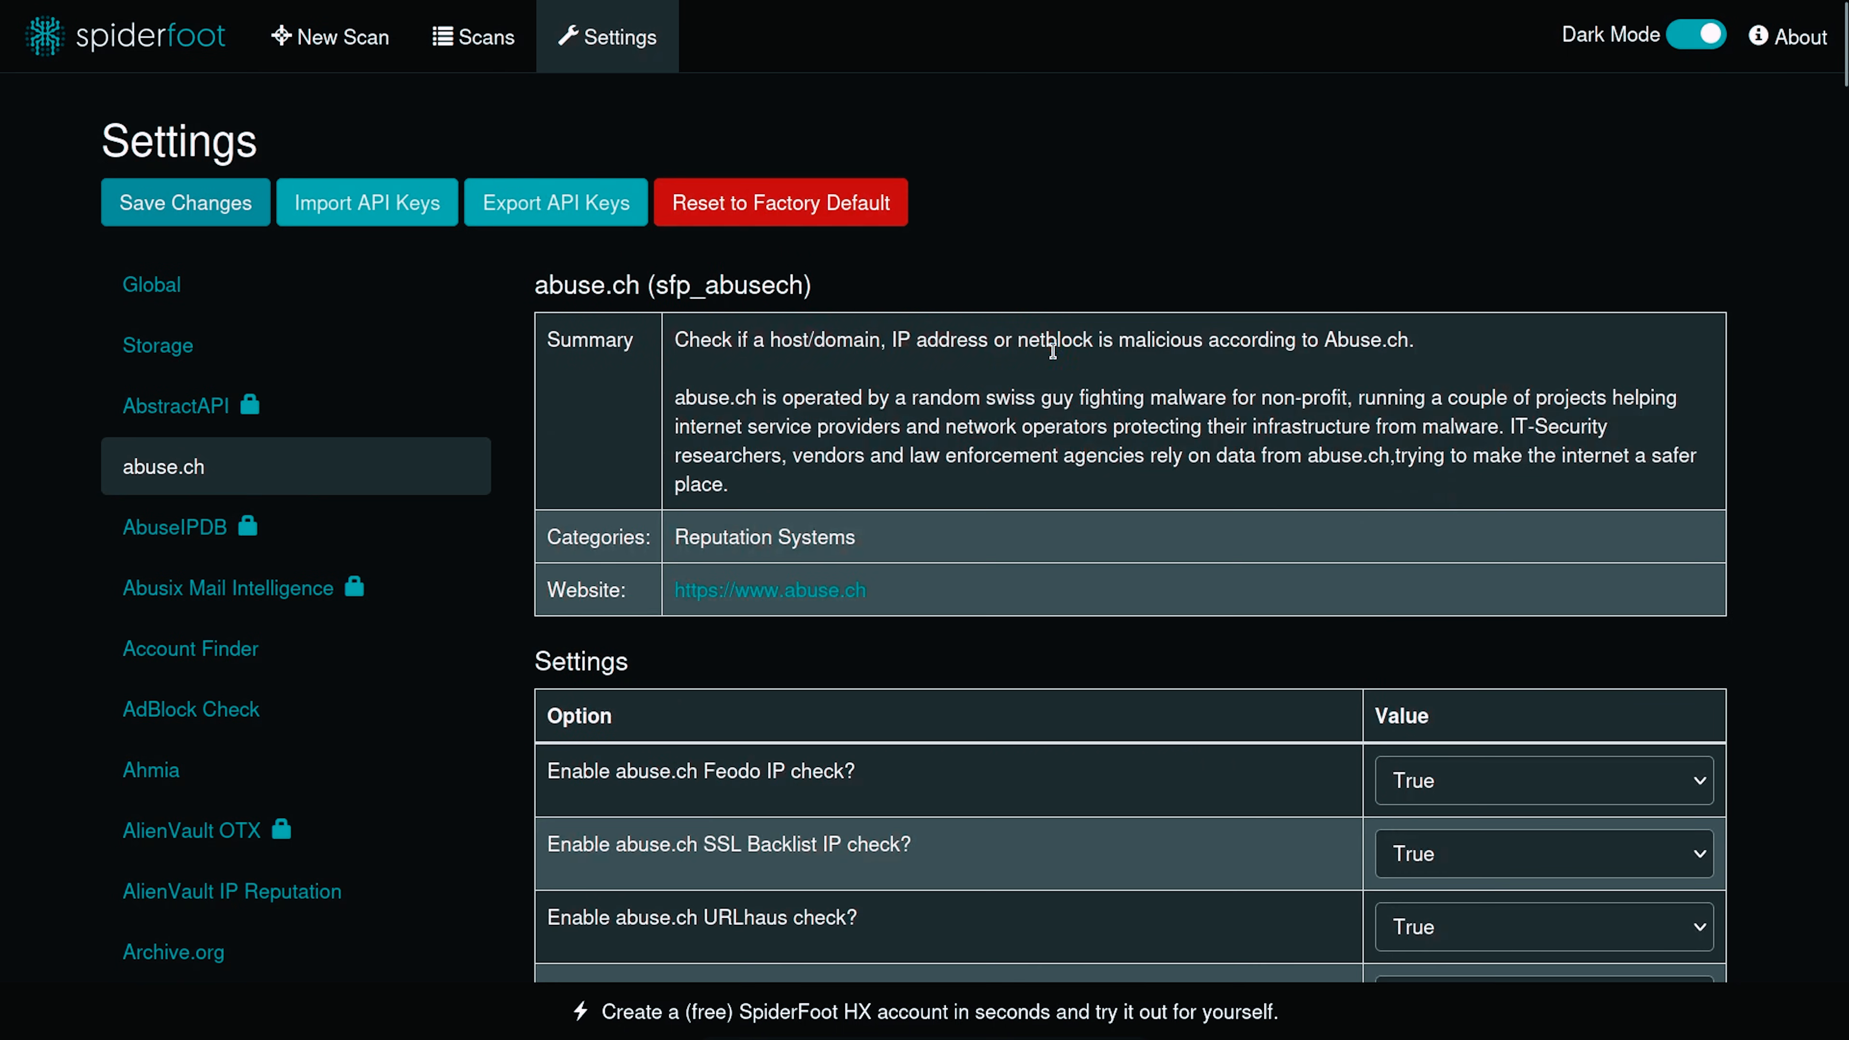
{"action": "left_click", "coordinate": [288, 642]}
{"action": "left_click_drag", "start_coordinate": [699, 341], "coordinate": [1235, 351]}
{"action": "left_click", "coordinate": [1250, 373]}
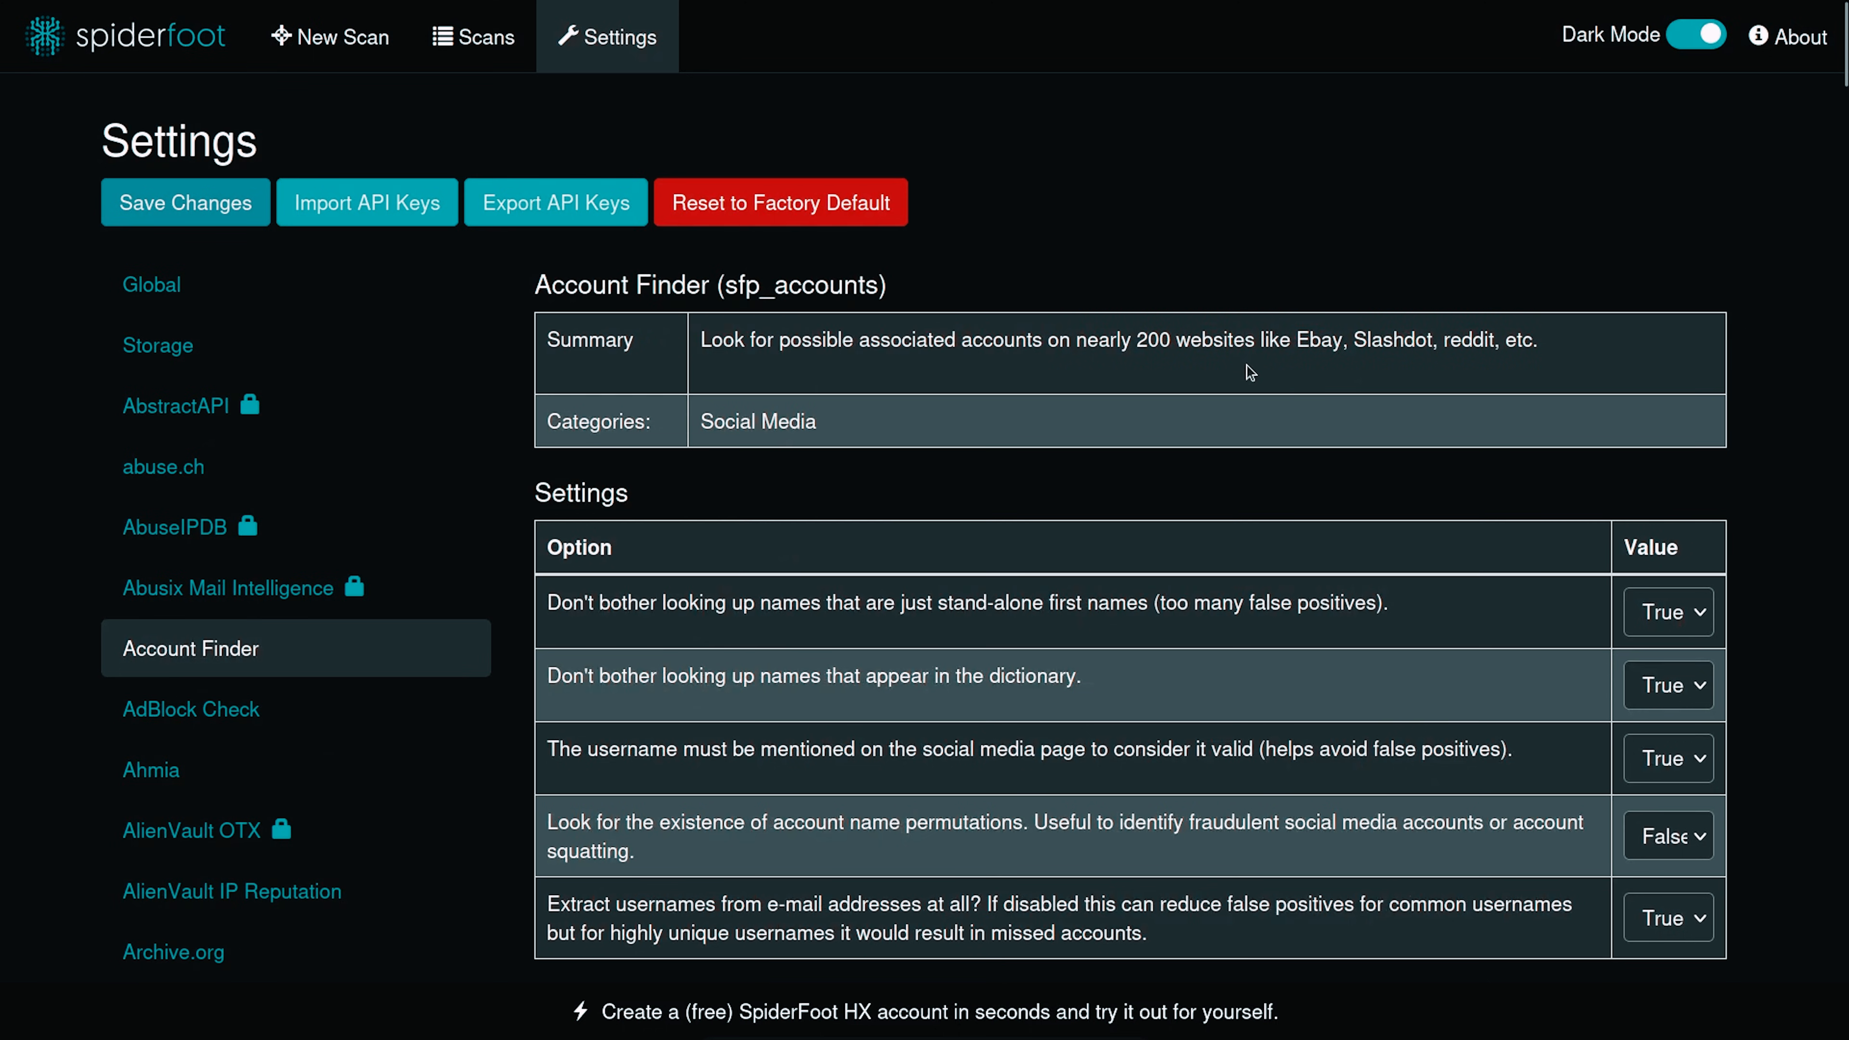
{"action": "scroll", "coordinate": [318, 642], "scroll_direction": "down", "scroll_amount": 3}
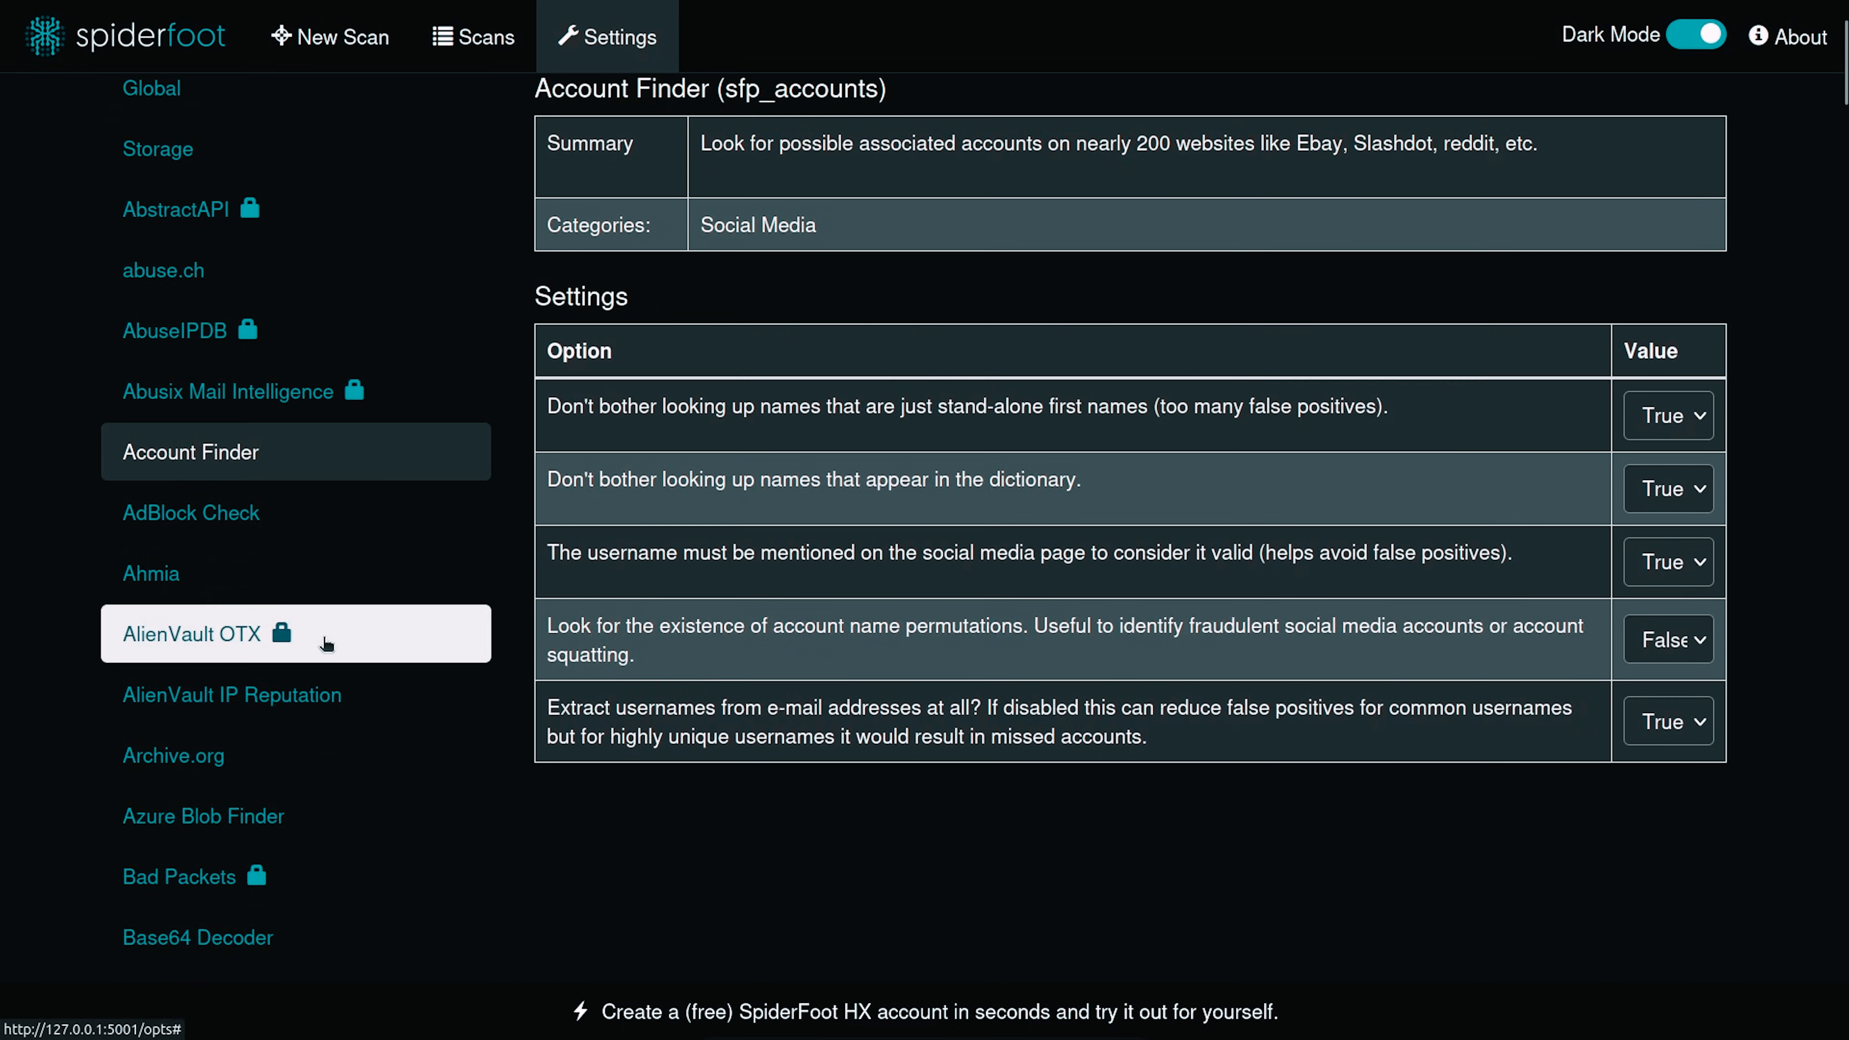
Step: Set the Ahmia module's option for fetching darknet pages via TOR to False, keeping the human name search at True
{"action": "left_click", "coordinate": [285, 577]}
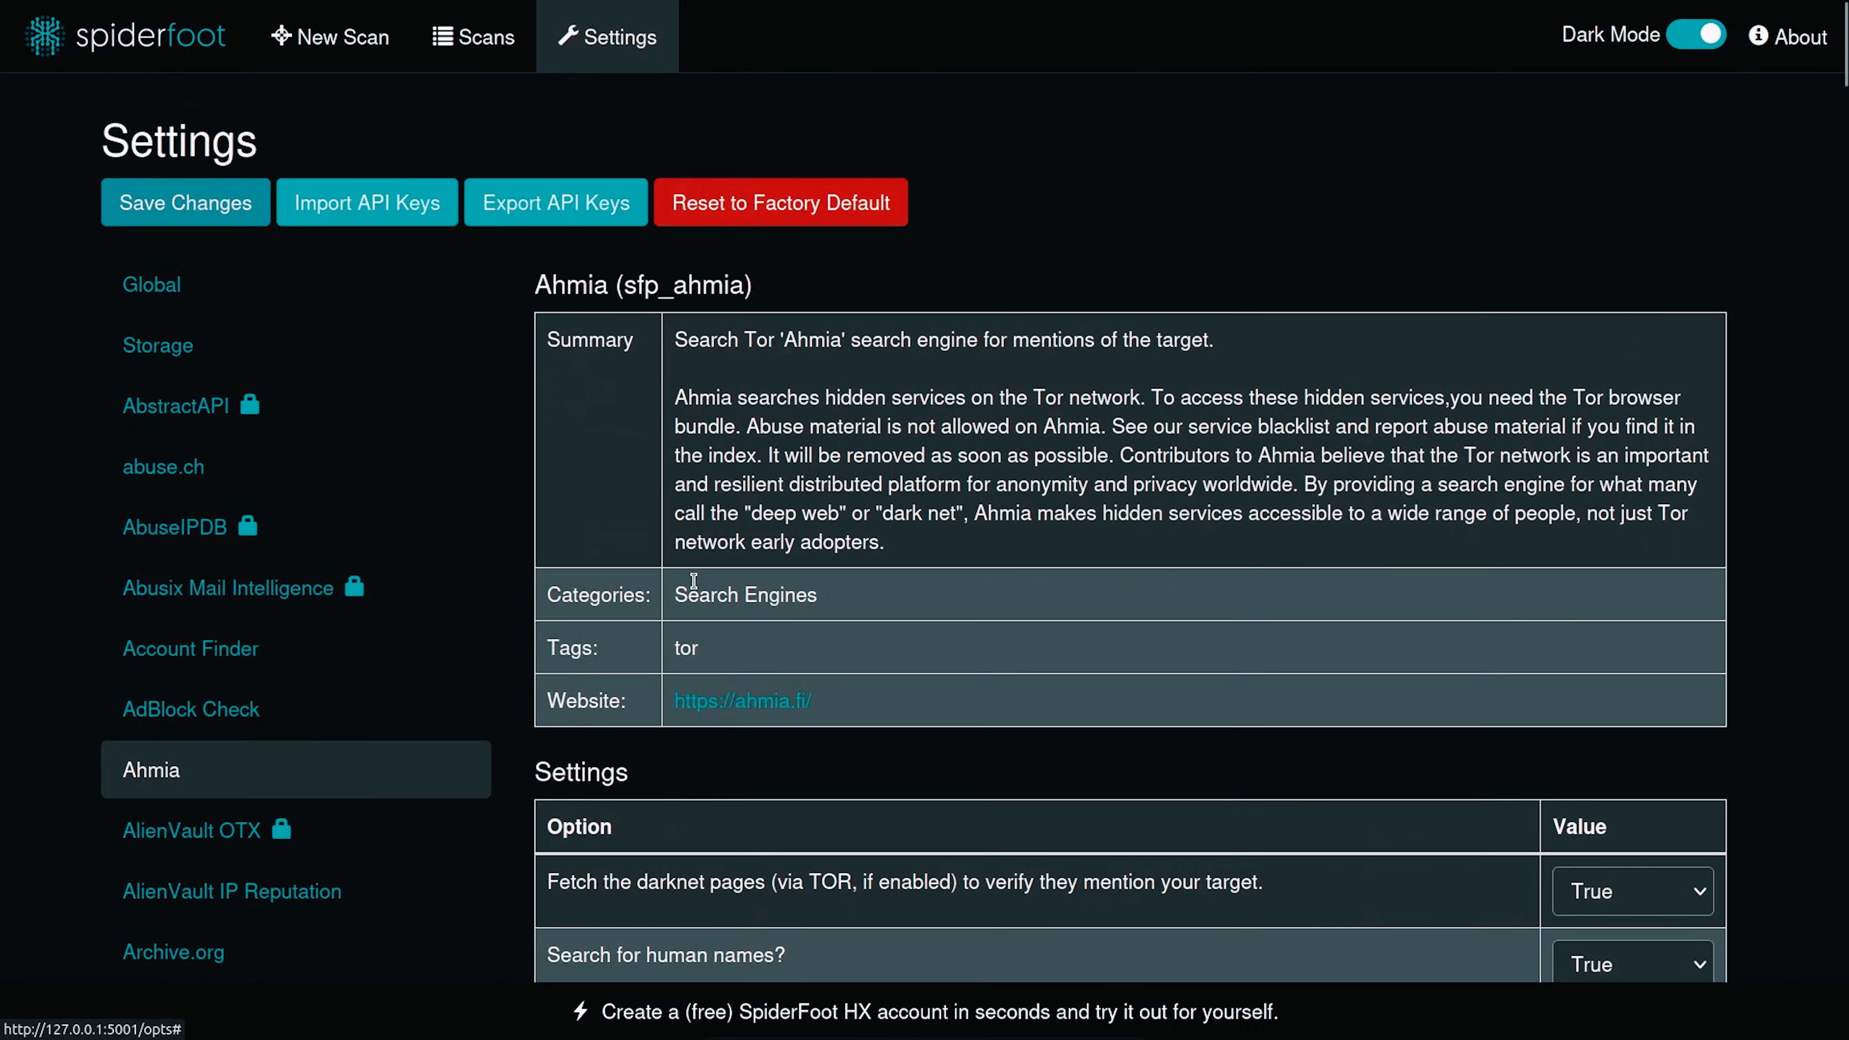
{"action": "scroll", "coordinate": [802, 573], "scroll_direction": "down", "scroll_amount": 5}
{"action": "left_click", "coordinate": [1642, 496]}
{"action": "left_click", "coordinate": [1610, 580]}
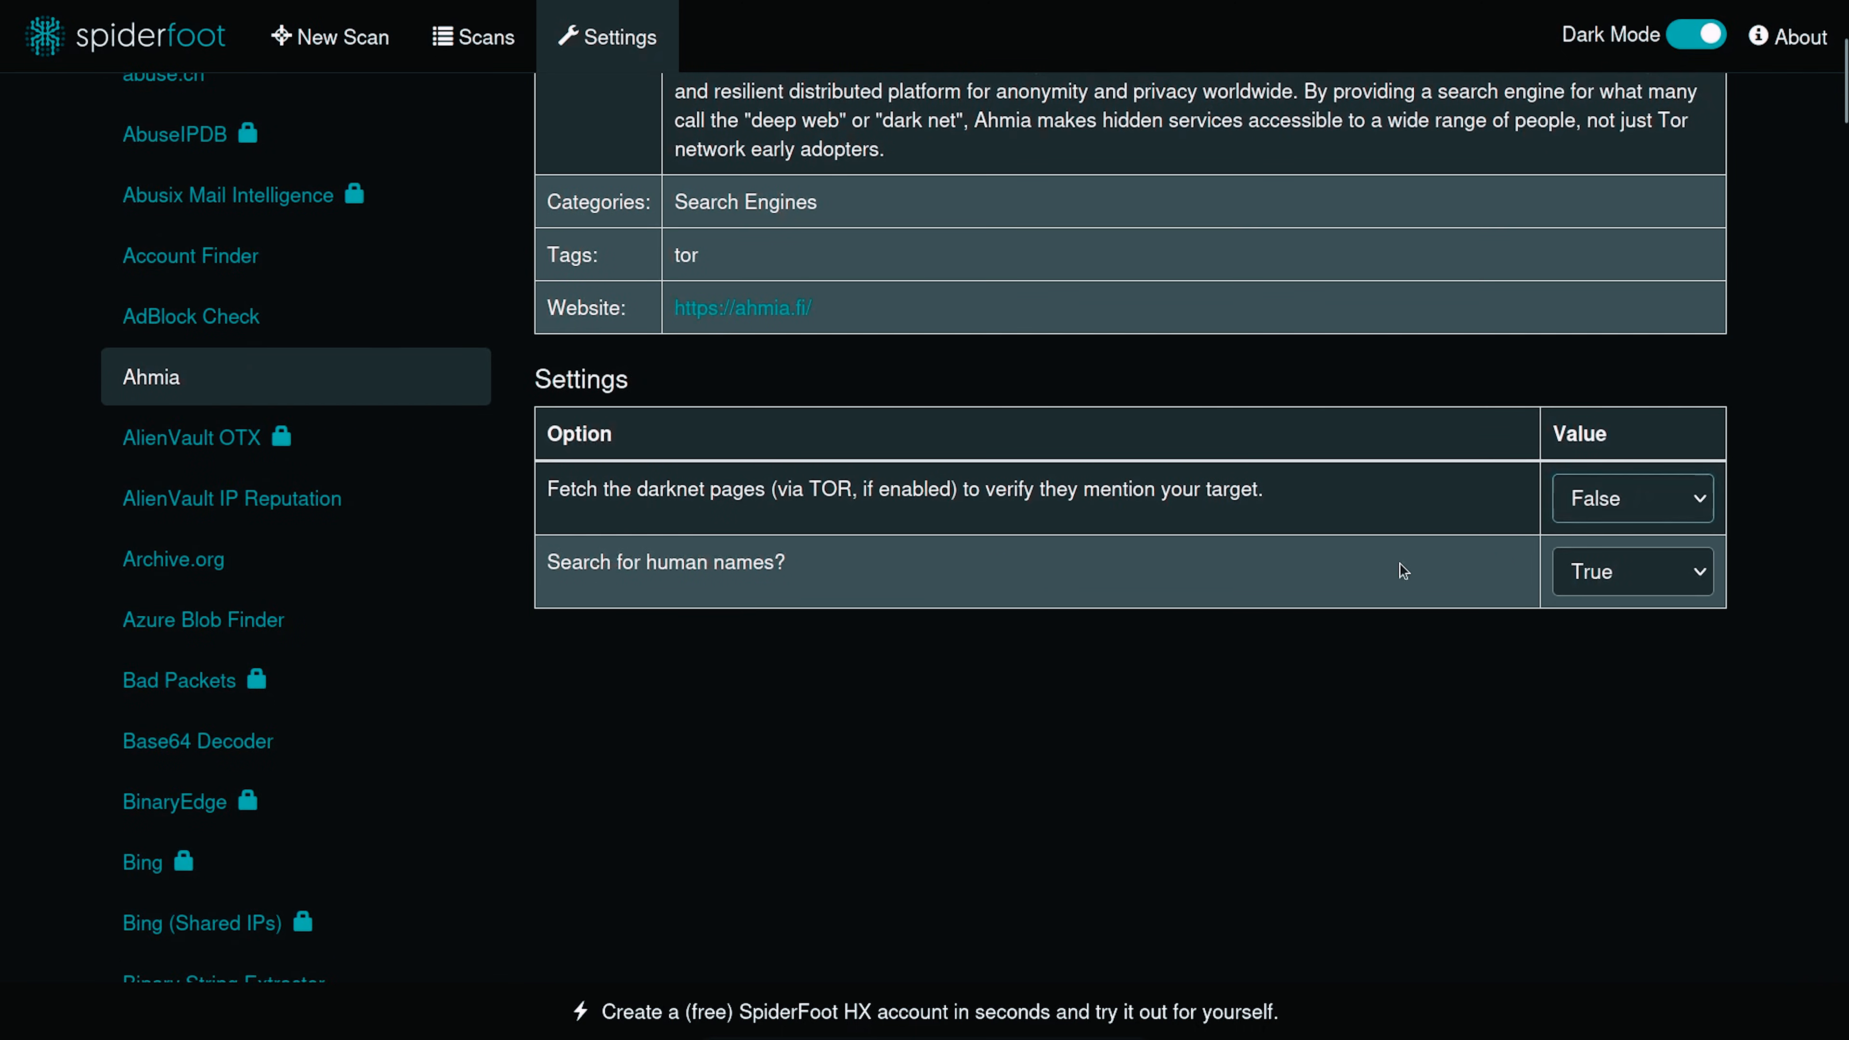
{"action": "left_click", "coordinate": [1610, 572]}
{"action": "left_click", "coordinate": [1674, 573]}
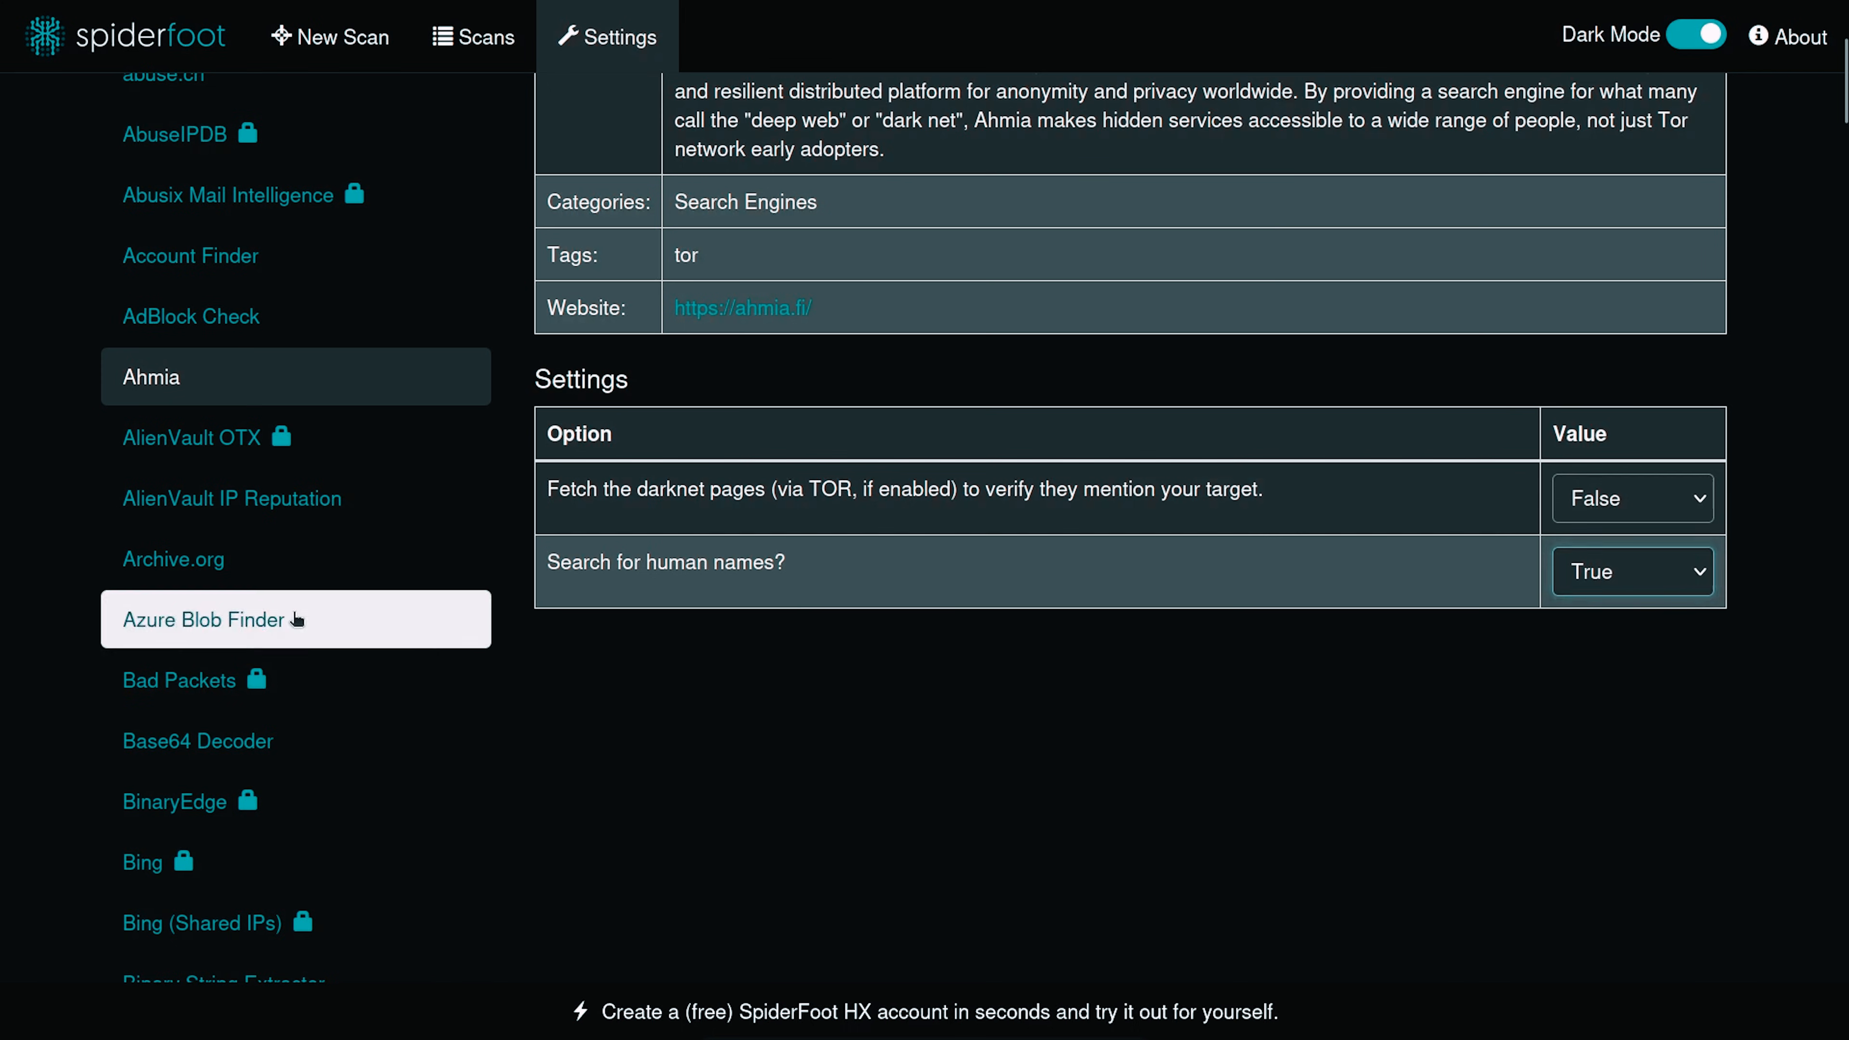
Step: Examine the settings and API key fields of the Azure Blob Finder, Censys, Bing (Shared IPs) and Bad Packets modules
{"action": "left_click", "coordinate": [412, 619]}
{"action": "left_click", "coordinate": [1139, 666]}
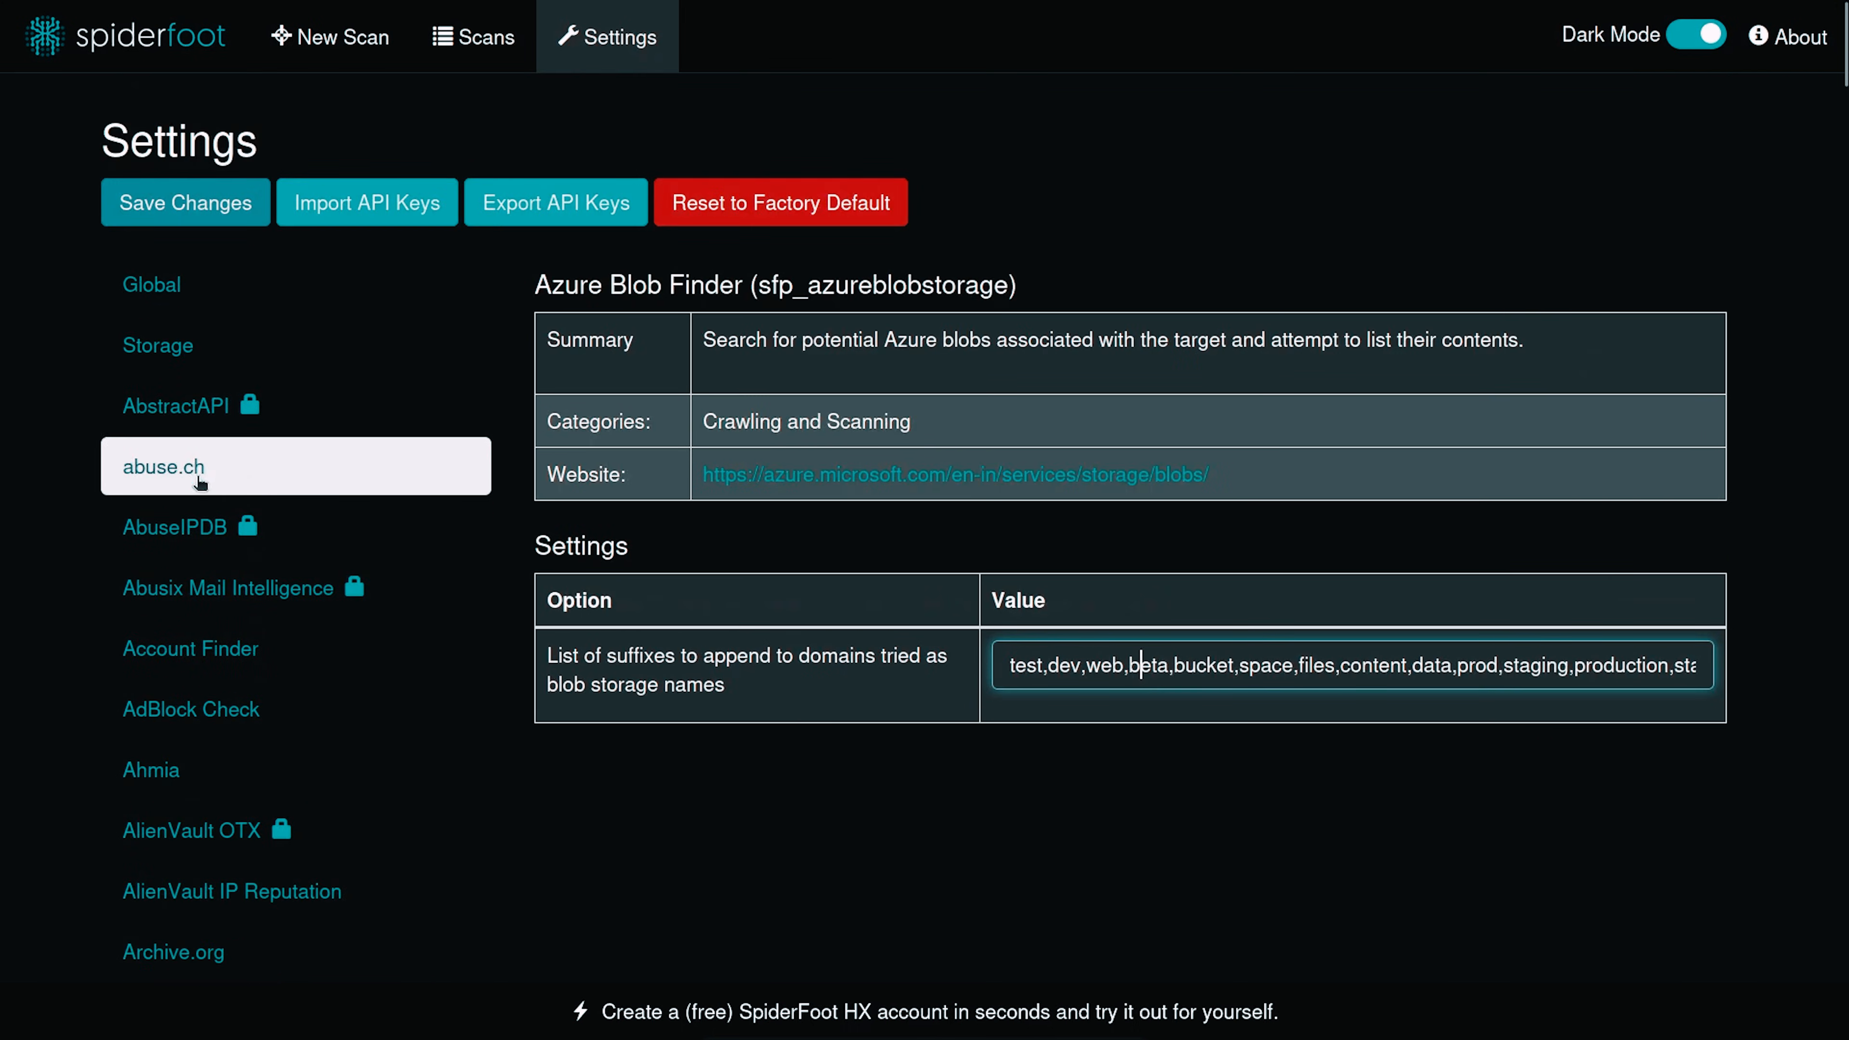
{"action": "scroll", "coordinate": [203, 685], "scroll_direction": "down", "scroll_amount": 15}
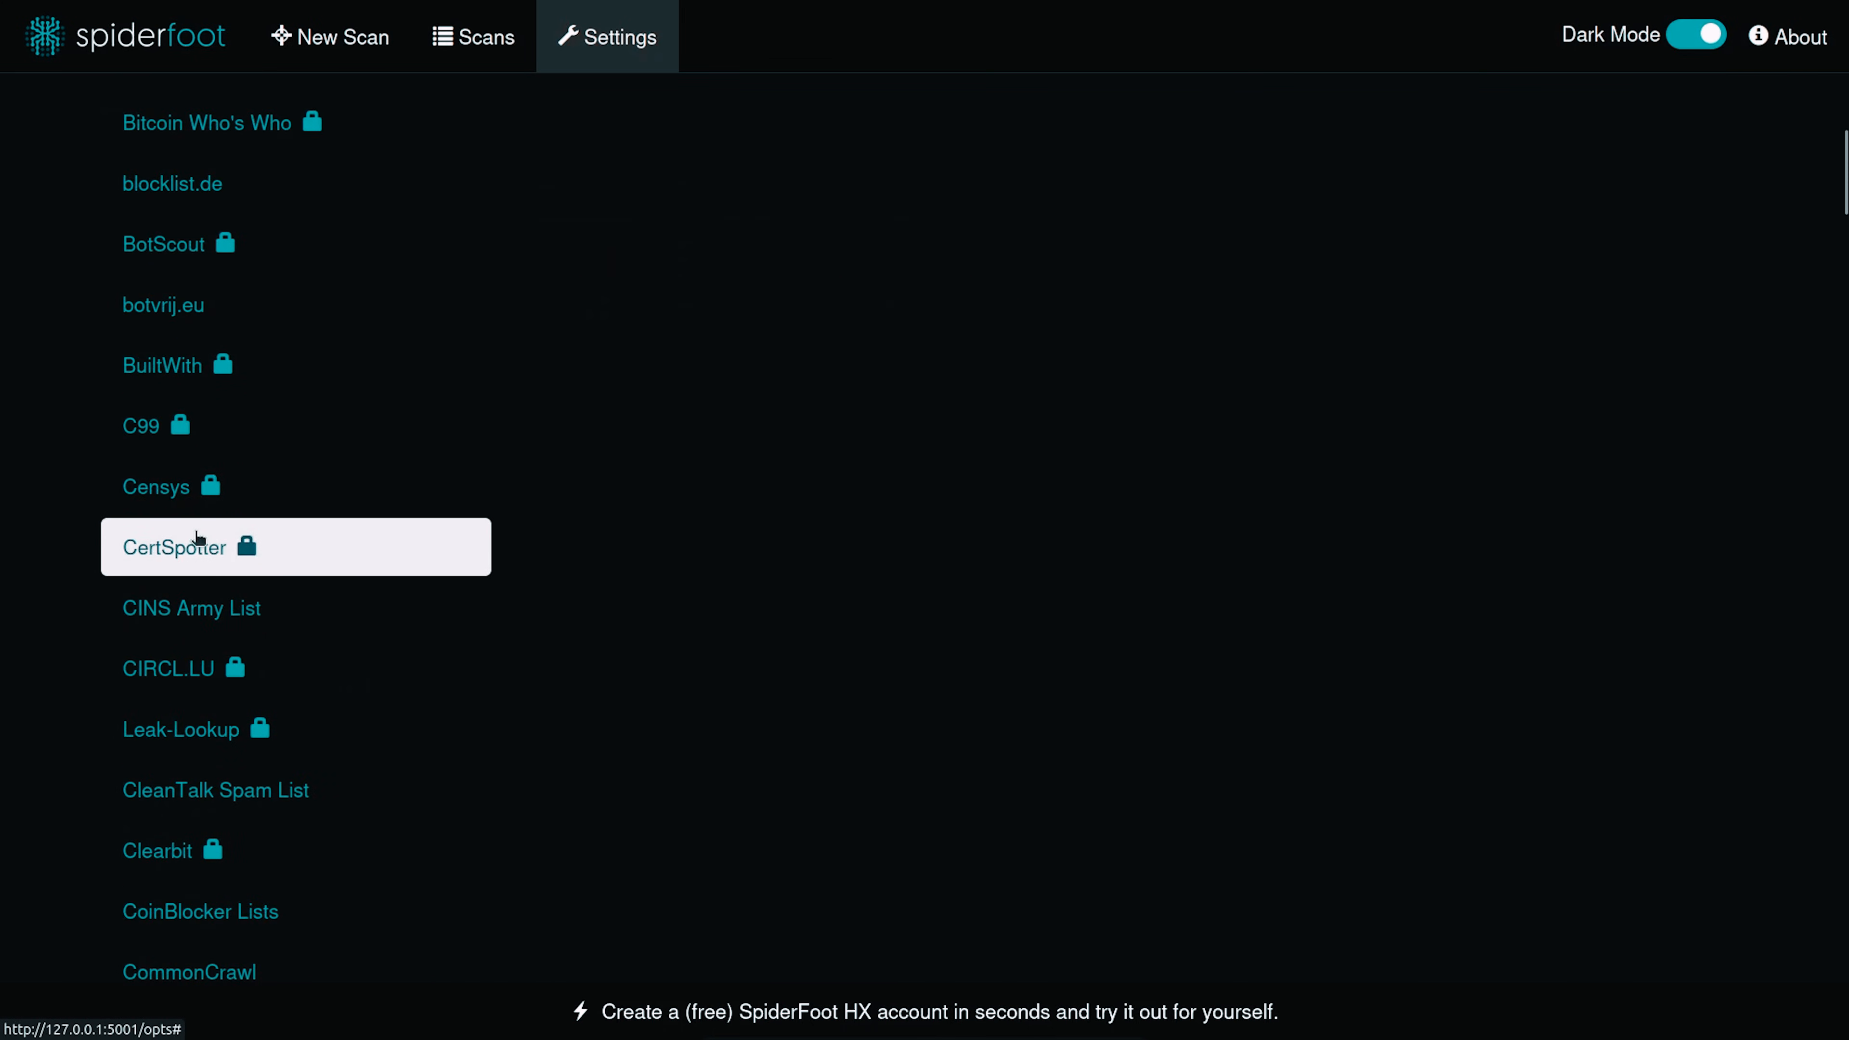
{"action": "left_click", "coordinate": [162, 487]}
{"action": "scroll", "coordinate": [830, 675], "scroll_direction": "down", "scroll_amount": 5}
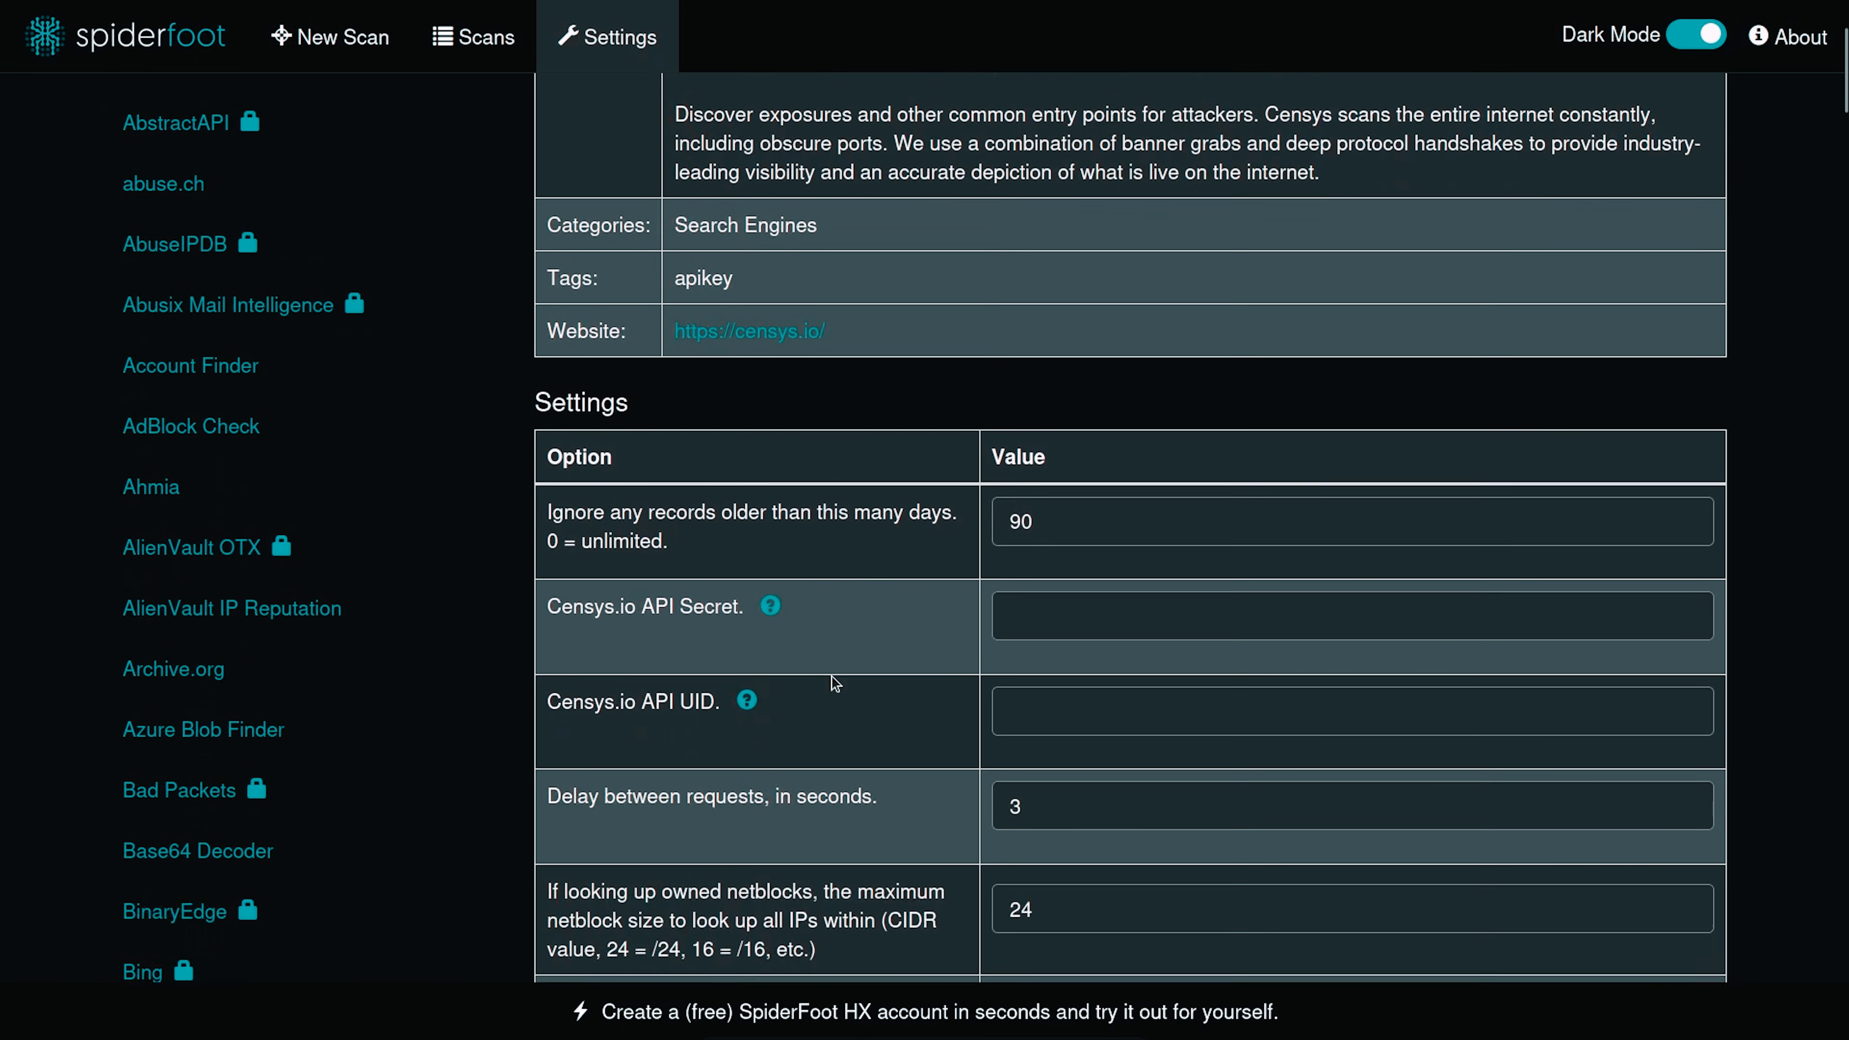
{"action": "scroll", "coordinate": [701, 718], "scroll_direction": "down", "scroll_amount": 3}
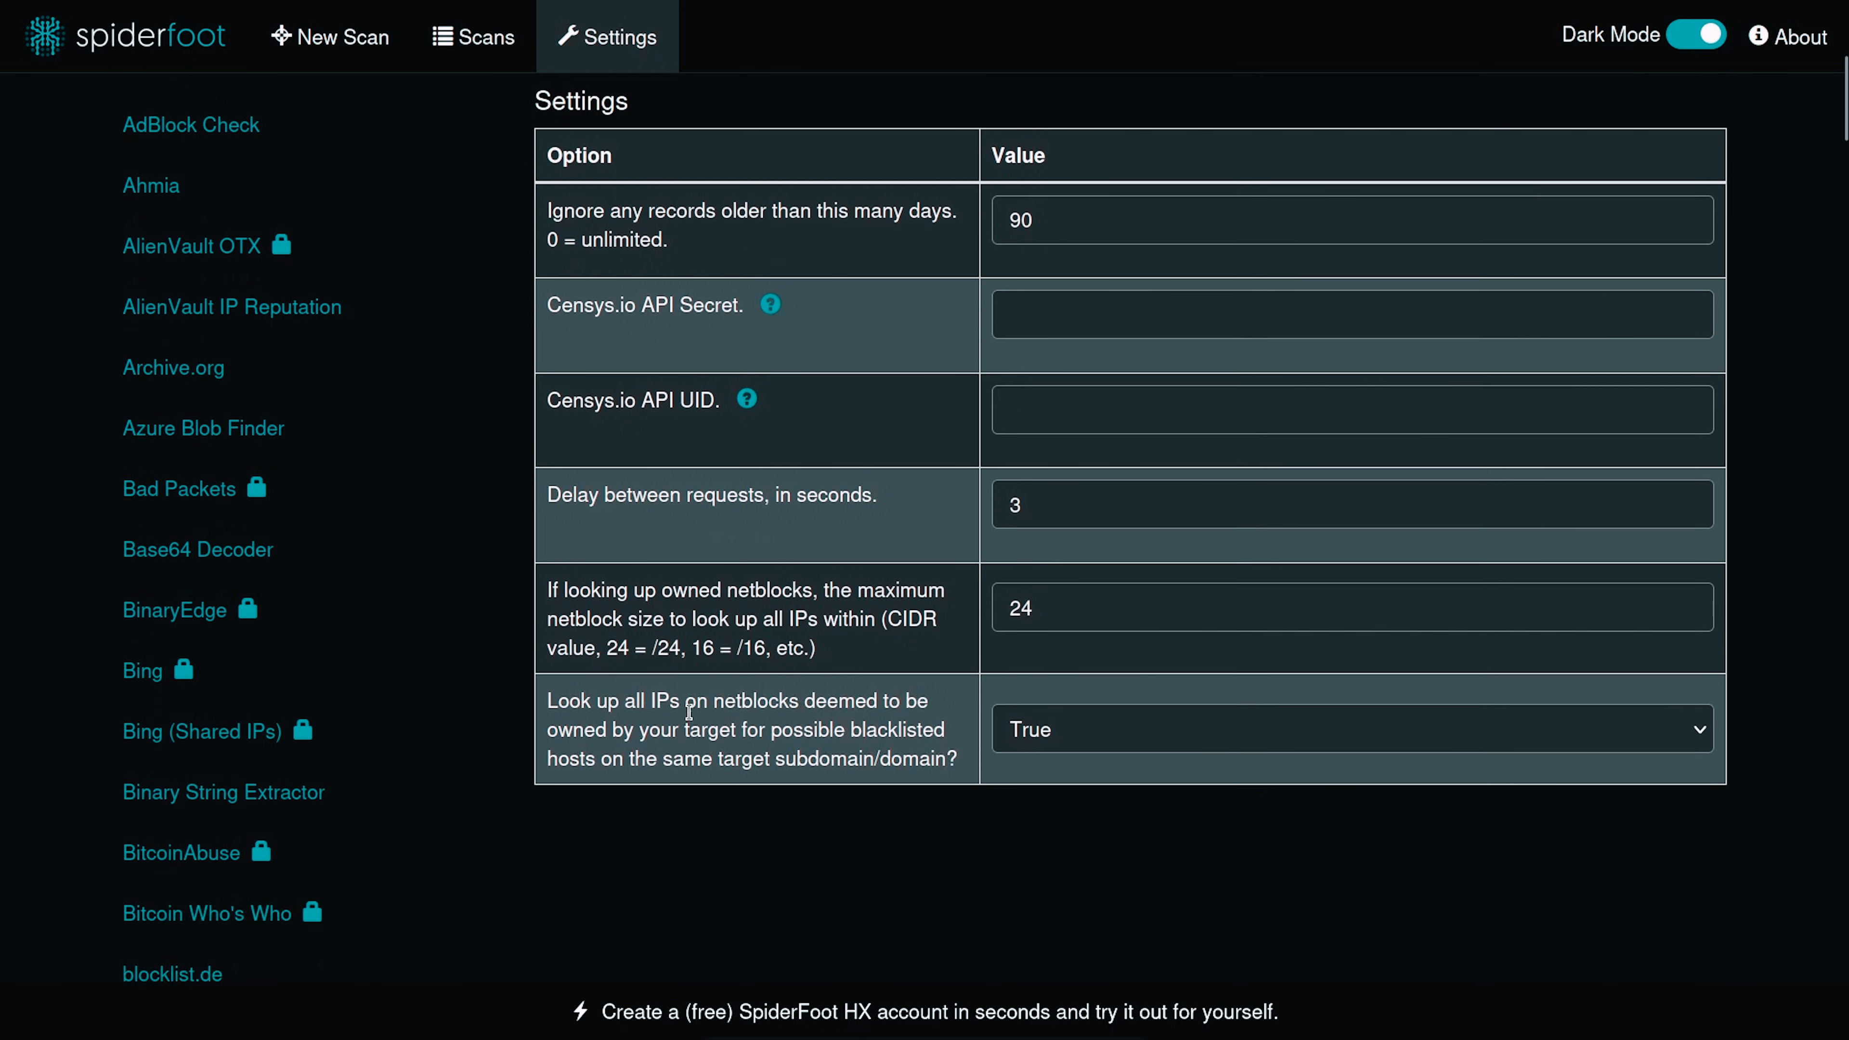
{"action": "left_click", "coordinate": [274, 746]}
{"action": "scroll", "coordinate": [769, 753], "scroll_direction": "down", "scroll_amount": 8}
{"action": "scroll", "coordinate": [873, 699], "scroll_direction": "up", "scroll_amount": 6}
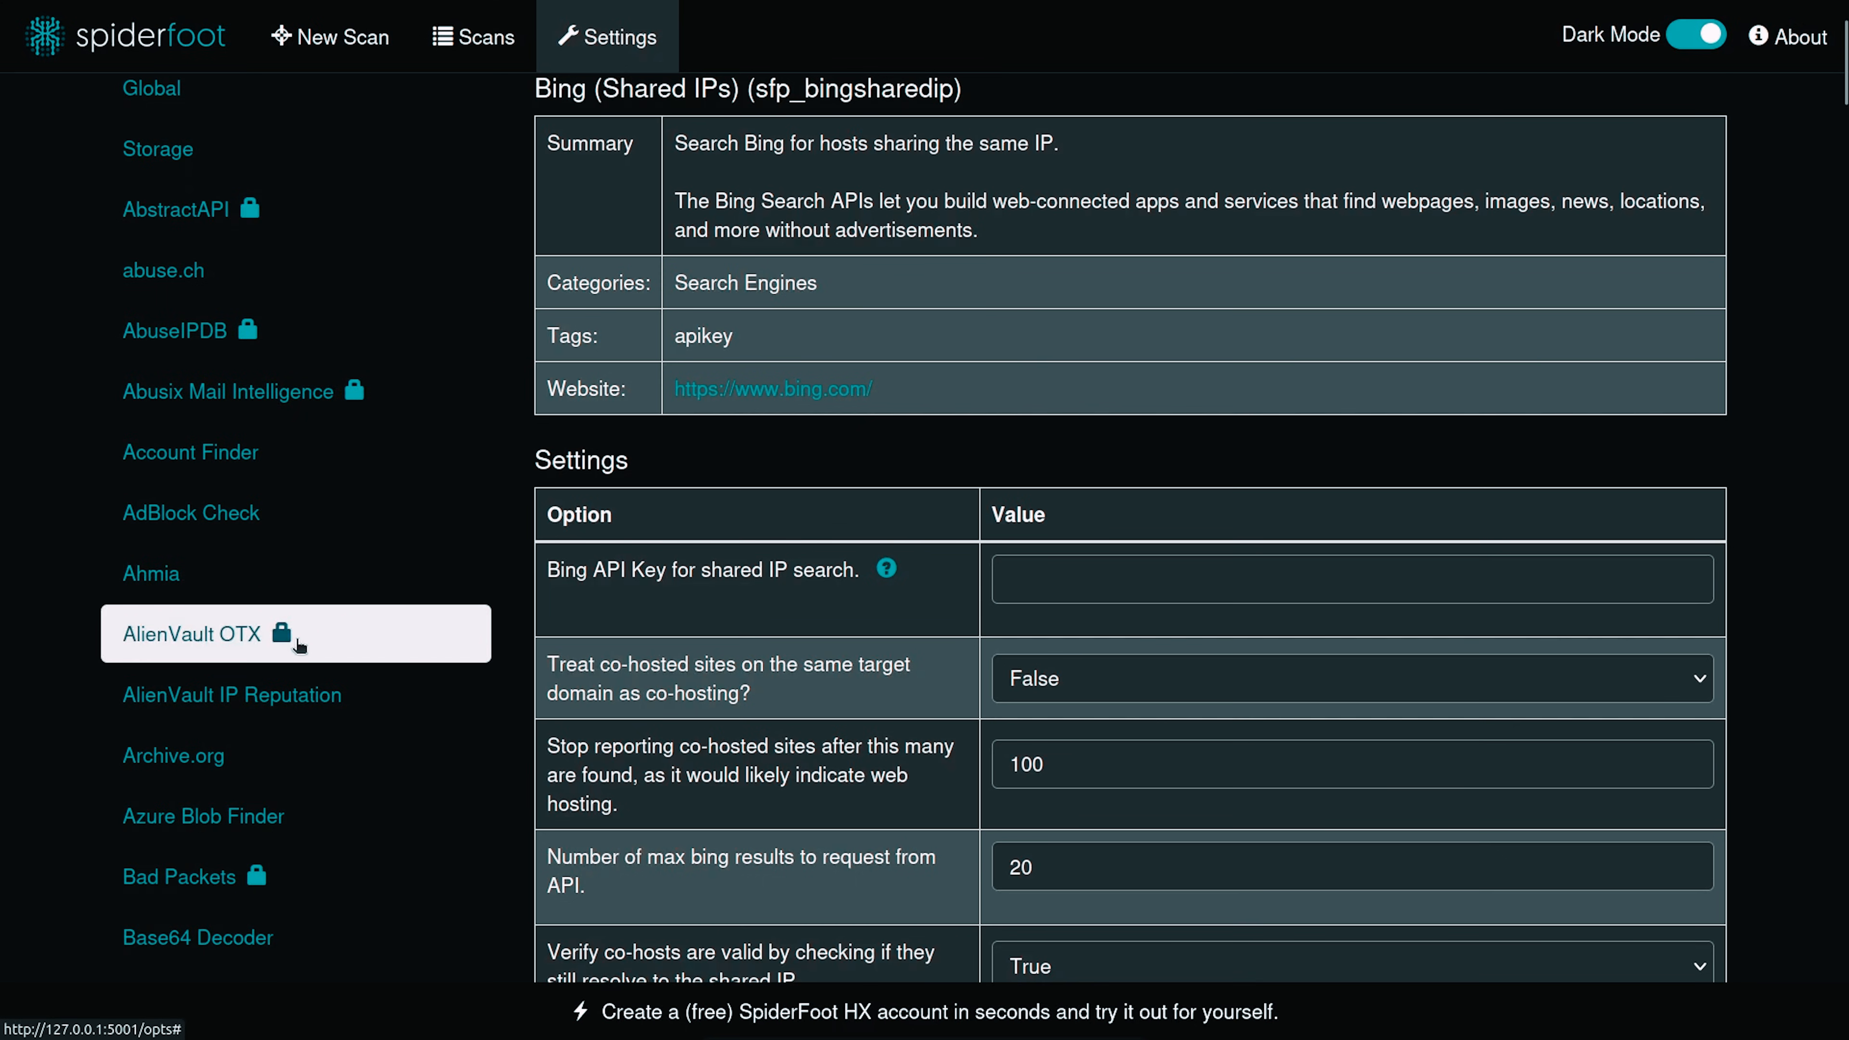
{"action": "left_click", "coordinate": [291, 878]}
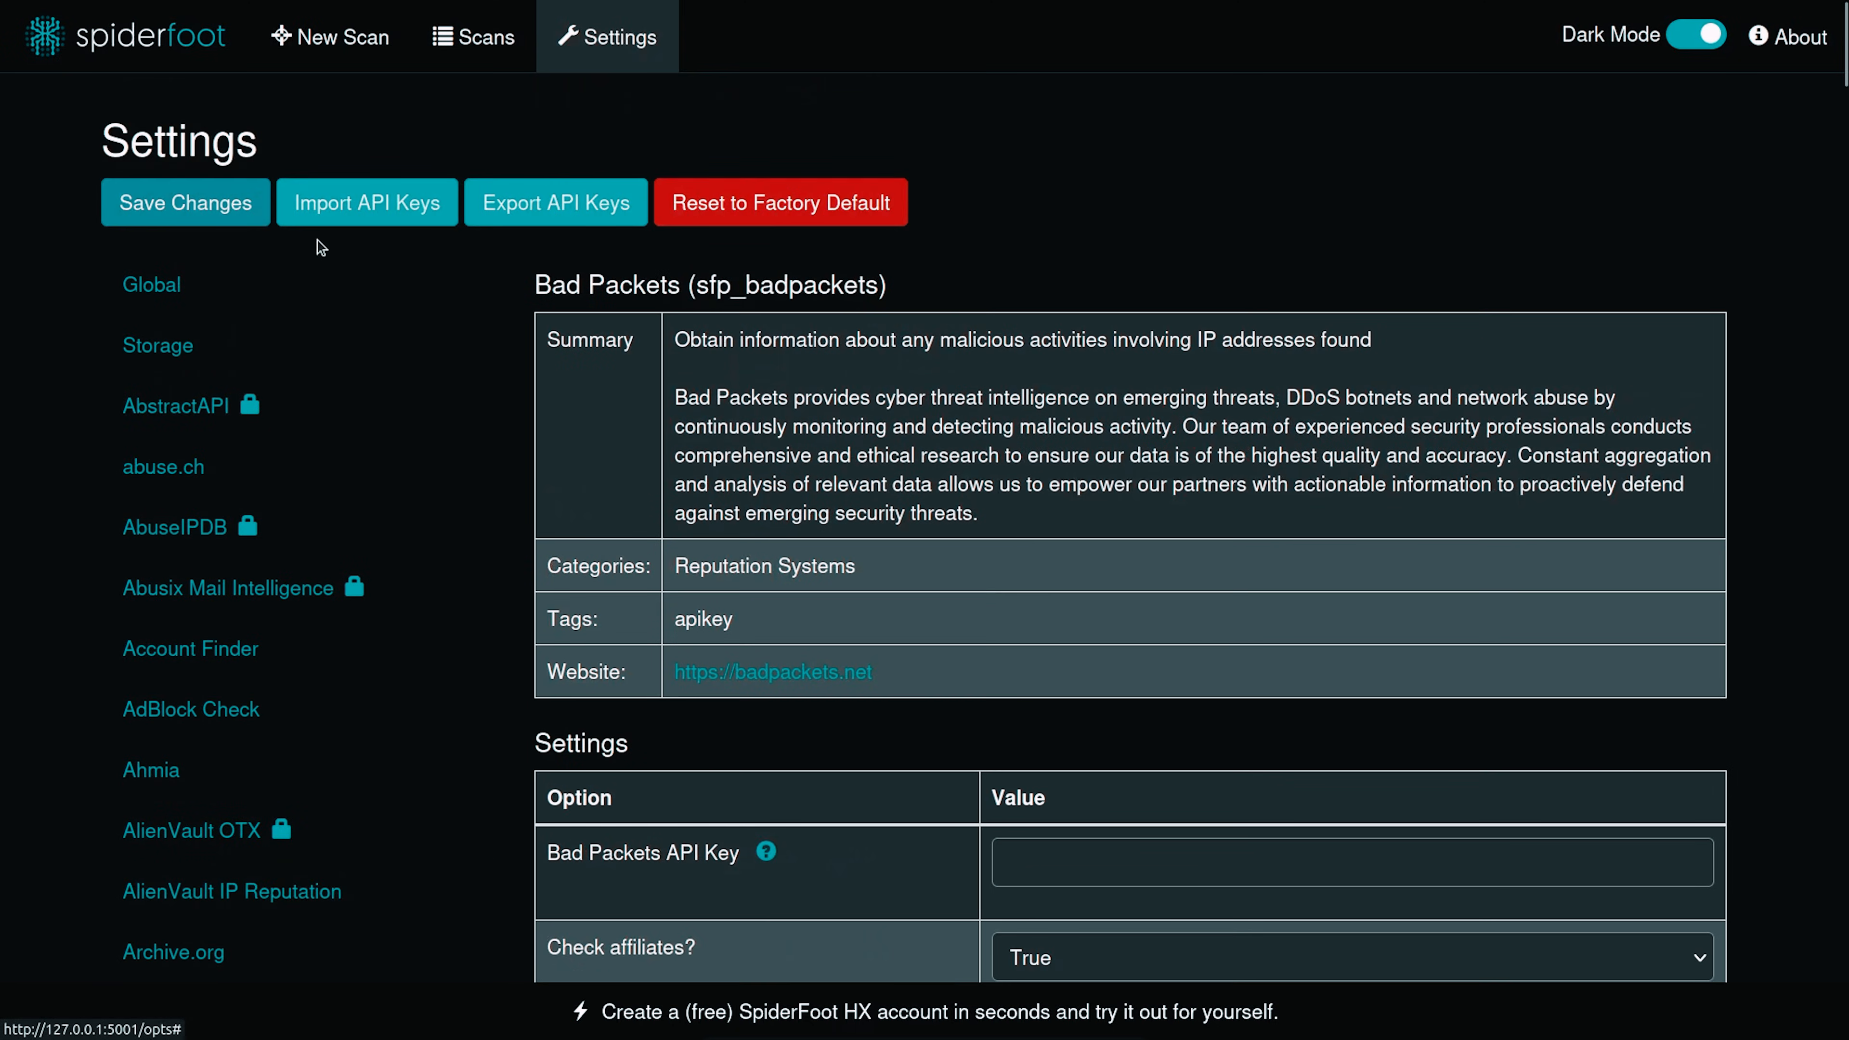
Step: Open the file chooser for importing API keys, cancel it and return to the Storage module settings
{"action": "left_click", "coordinate": [357, 219]}
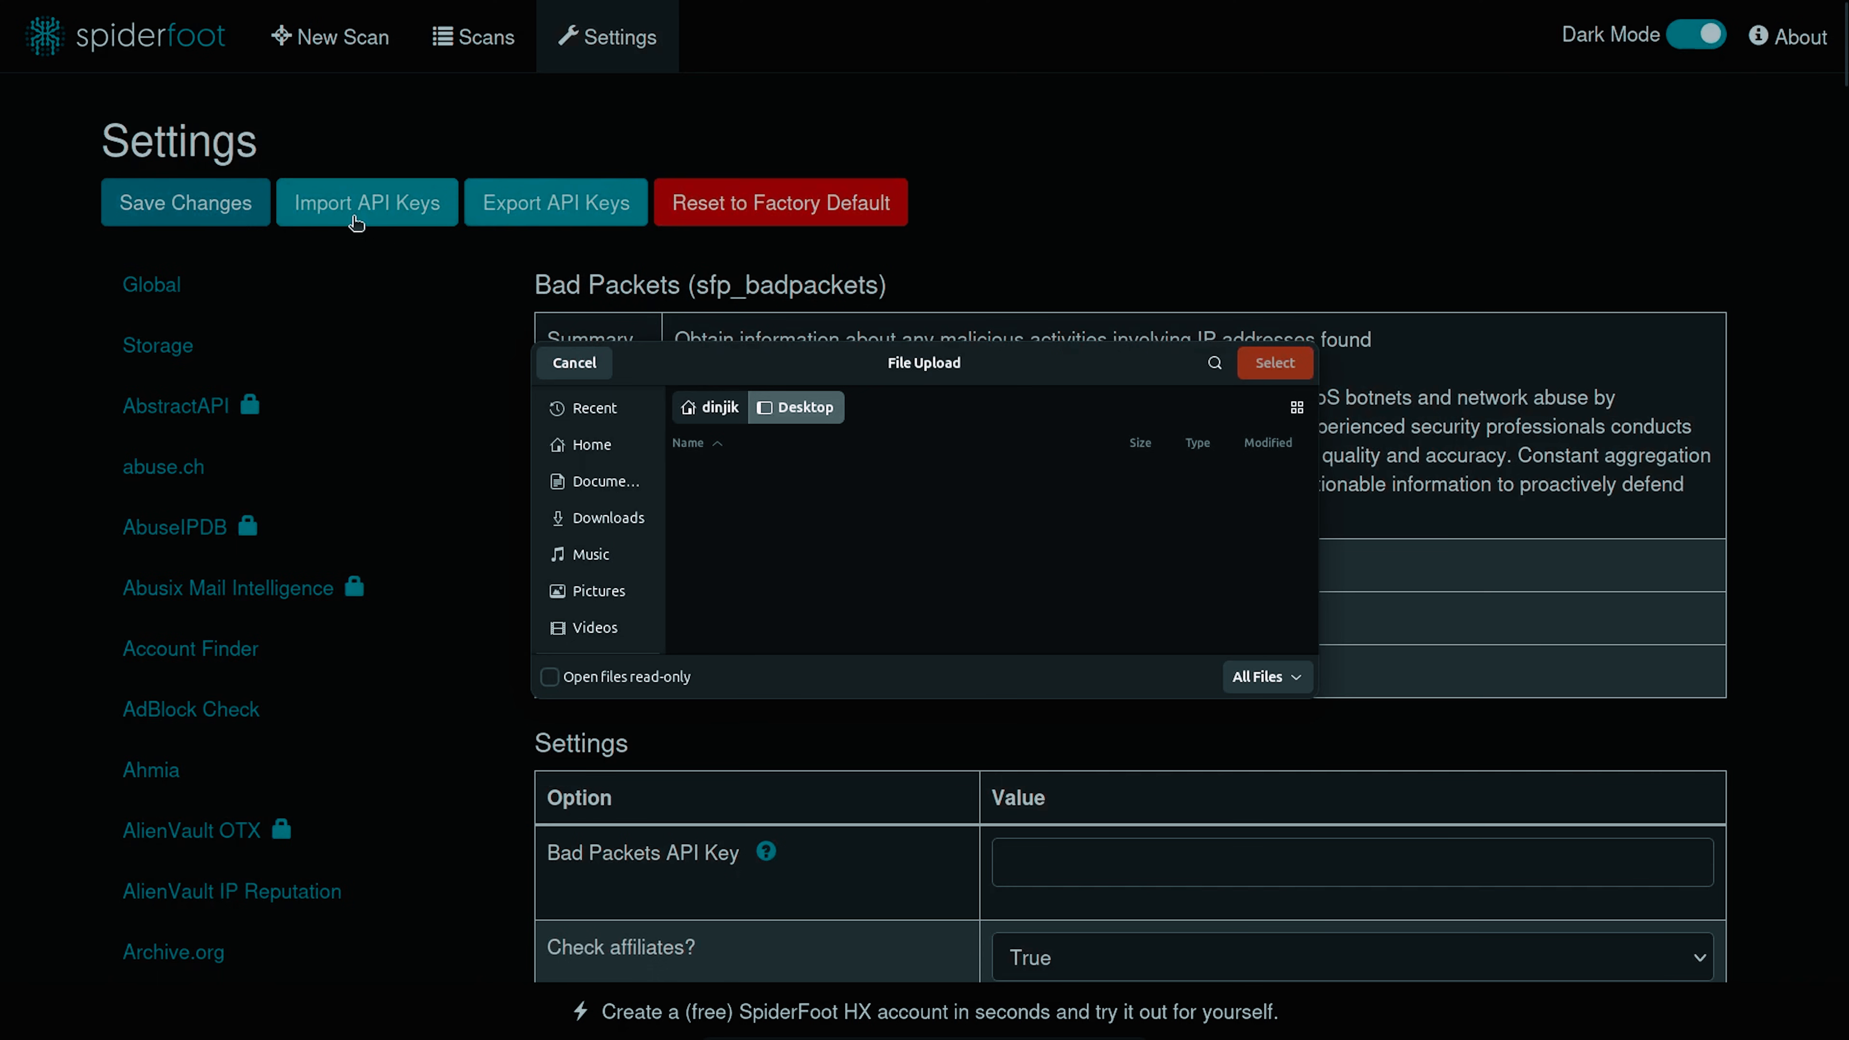
{"action": "left_click", "coordinate": [573, 363]}
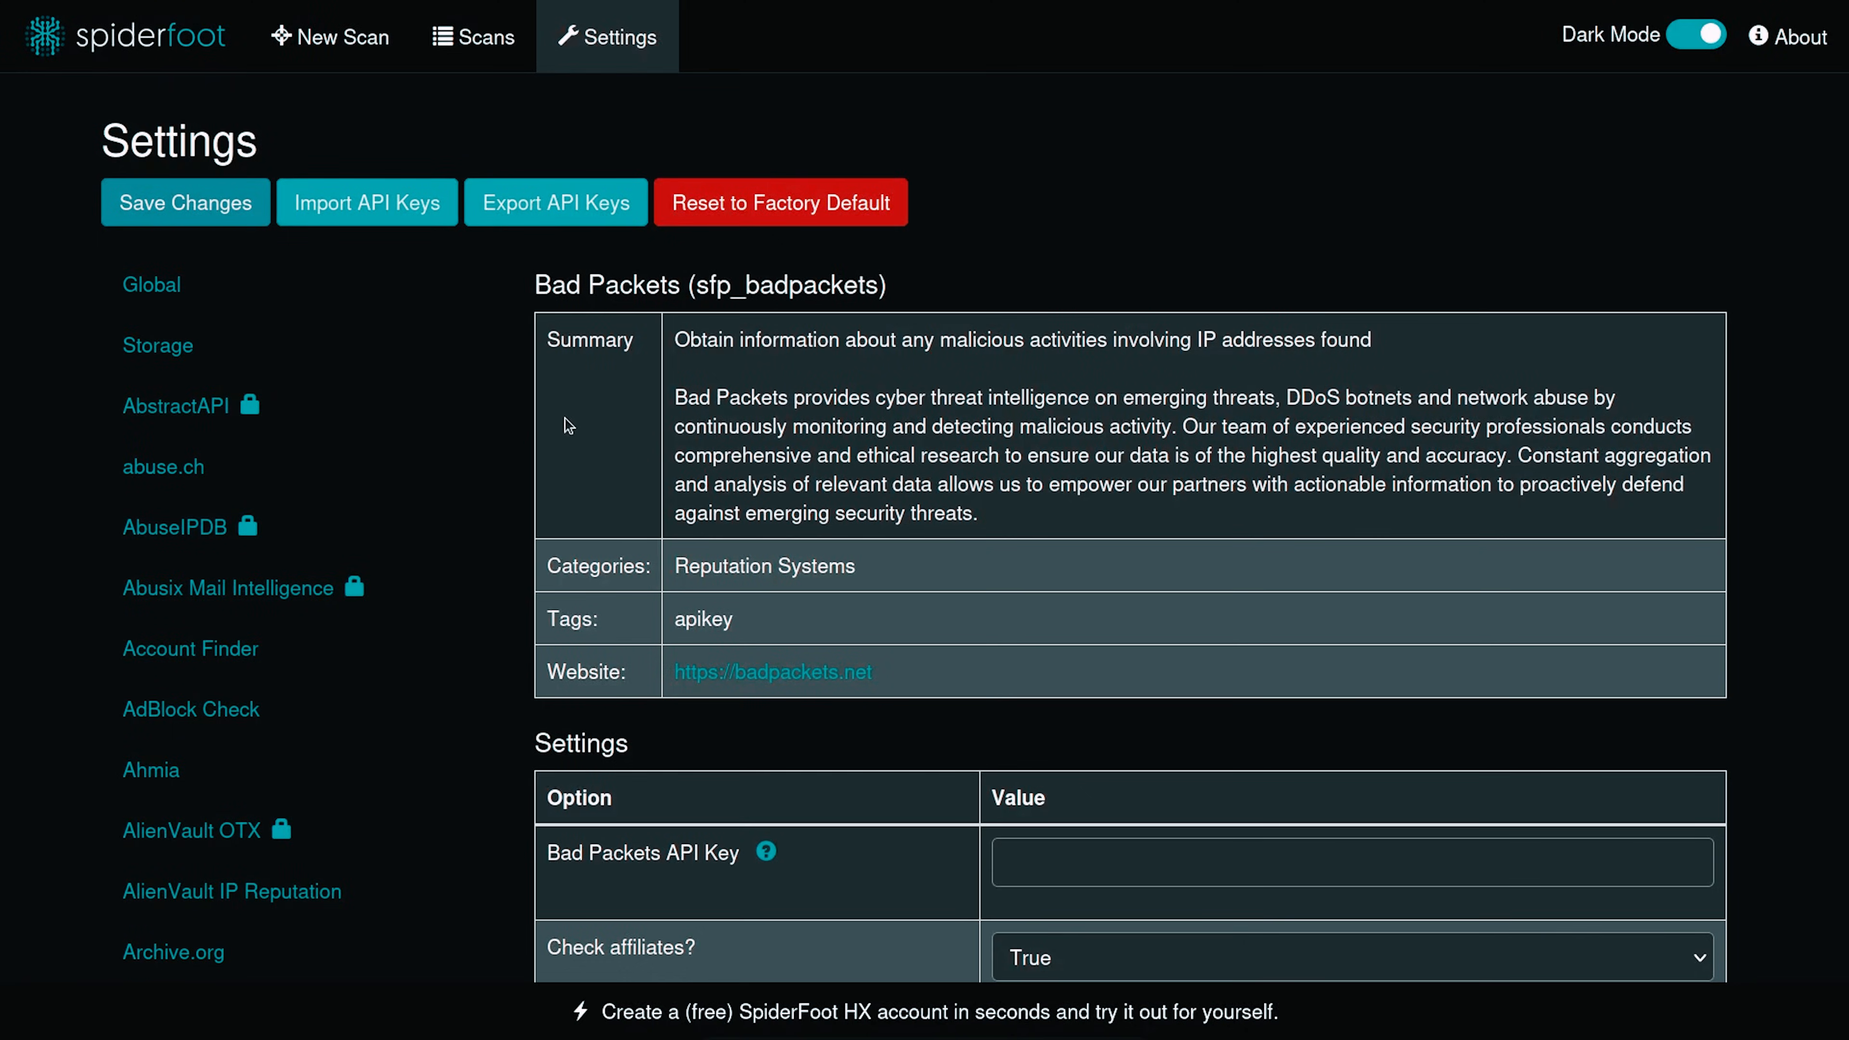
{"action": "left_click", "coordinate": [175, 366]}
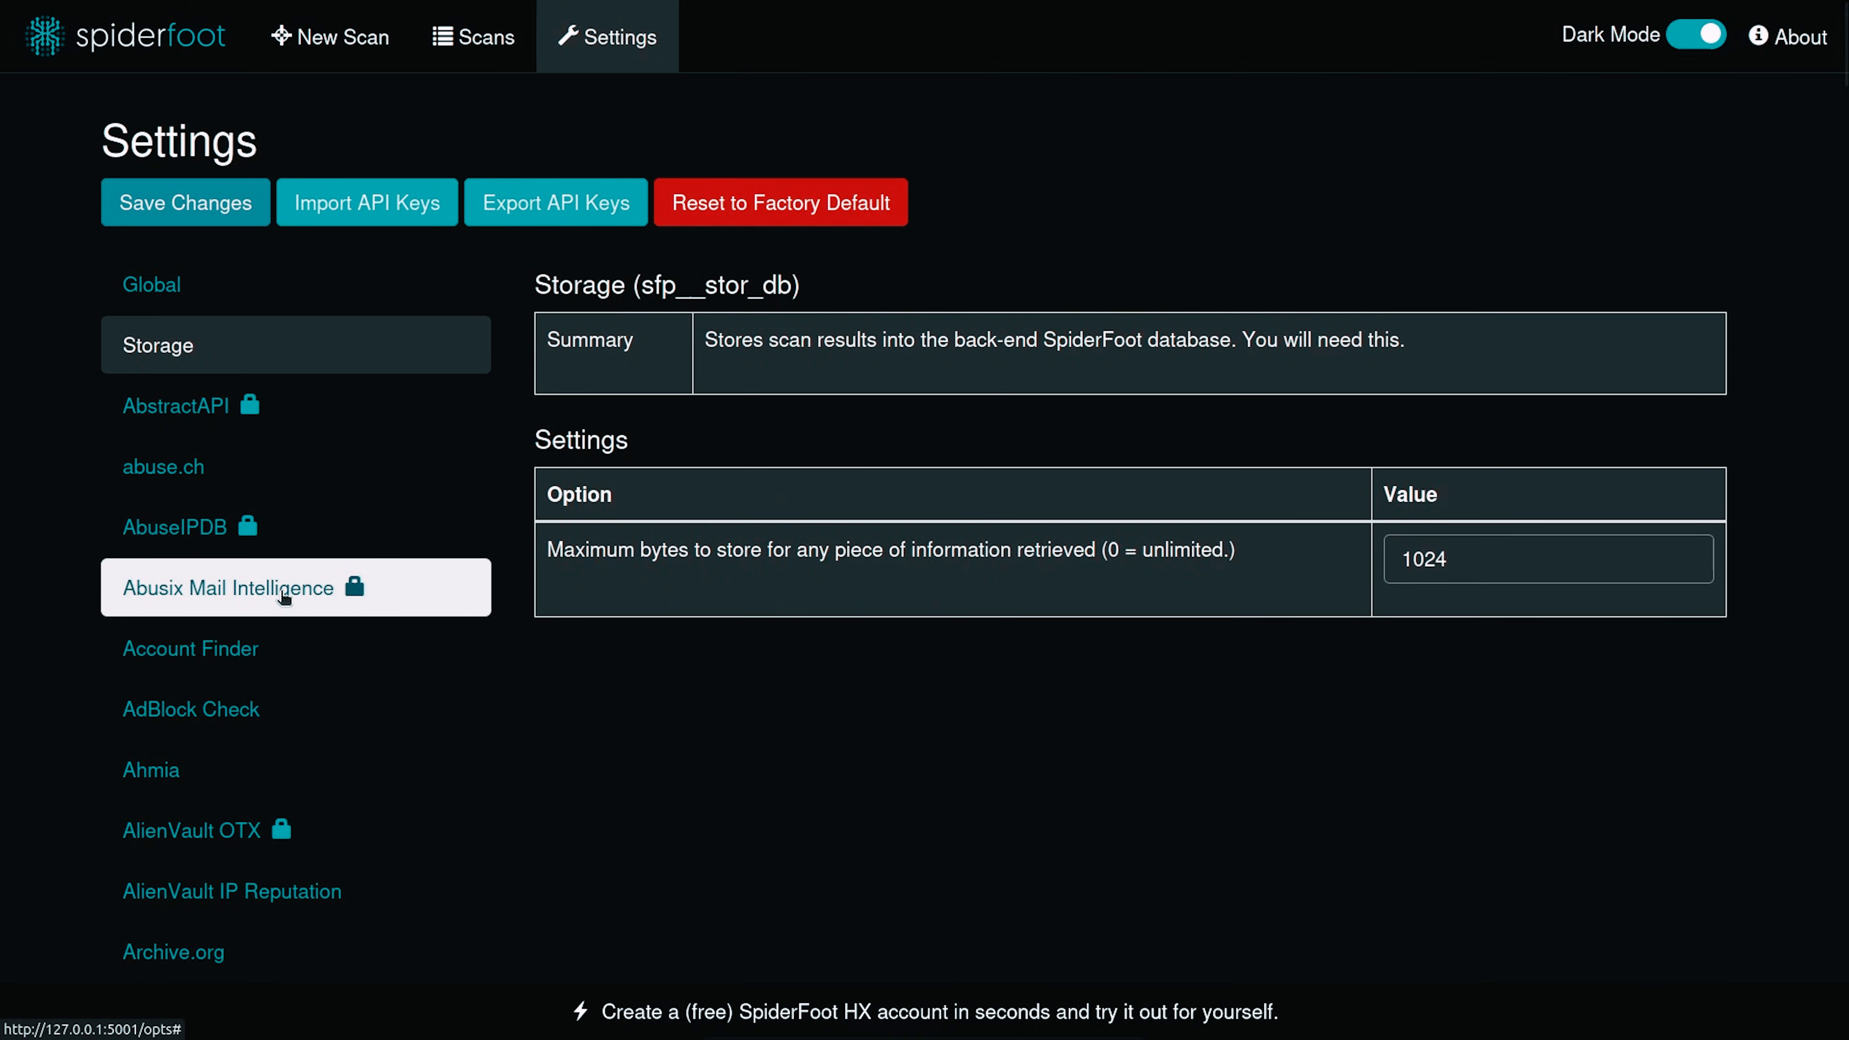
Step: Check the history of previously run scans, and open the new scan form with its name and target fields
{"action": "left_click", "coordinate": [455, 63]}
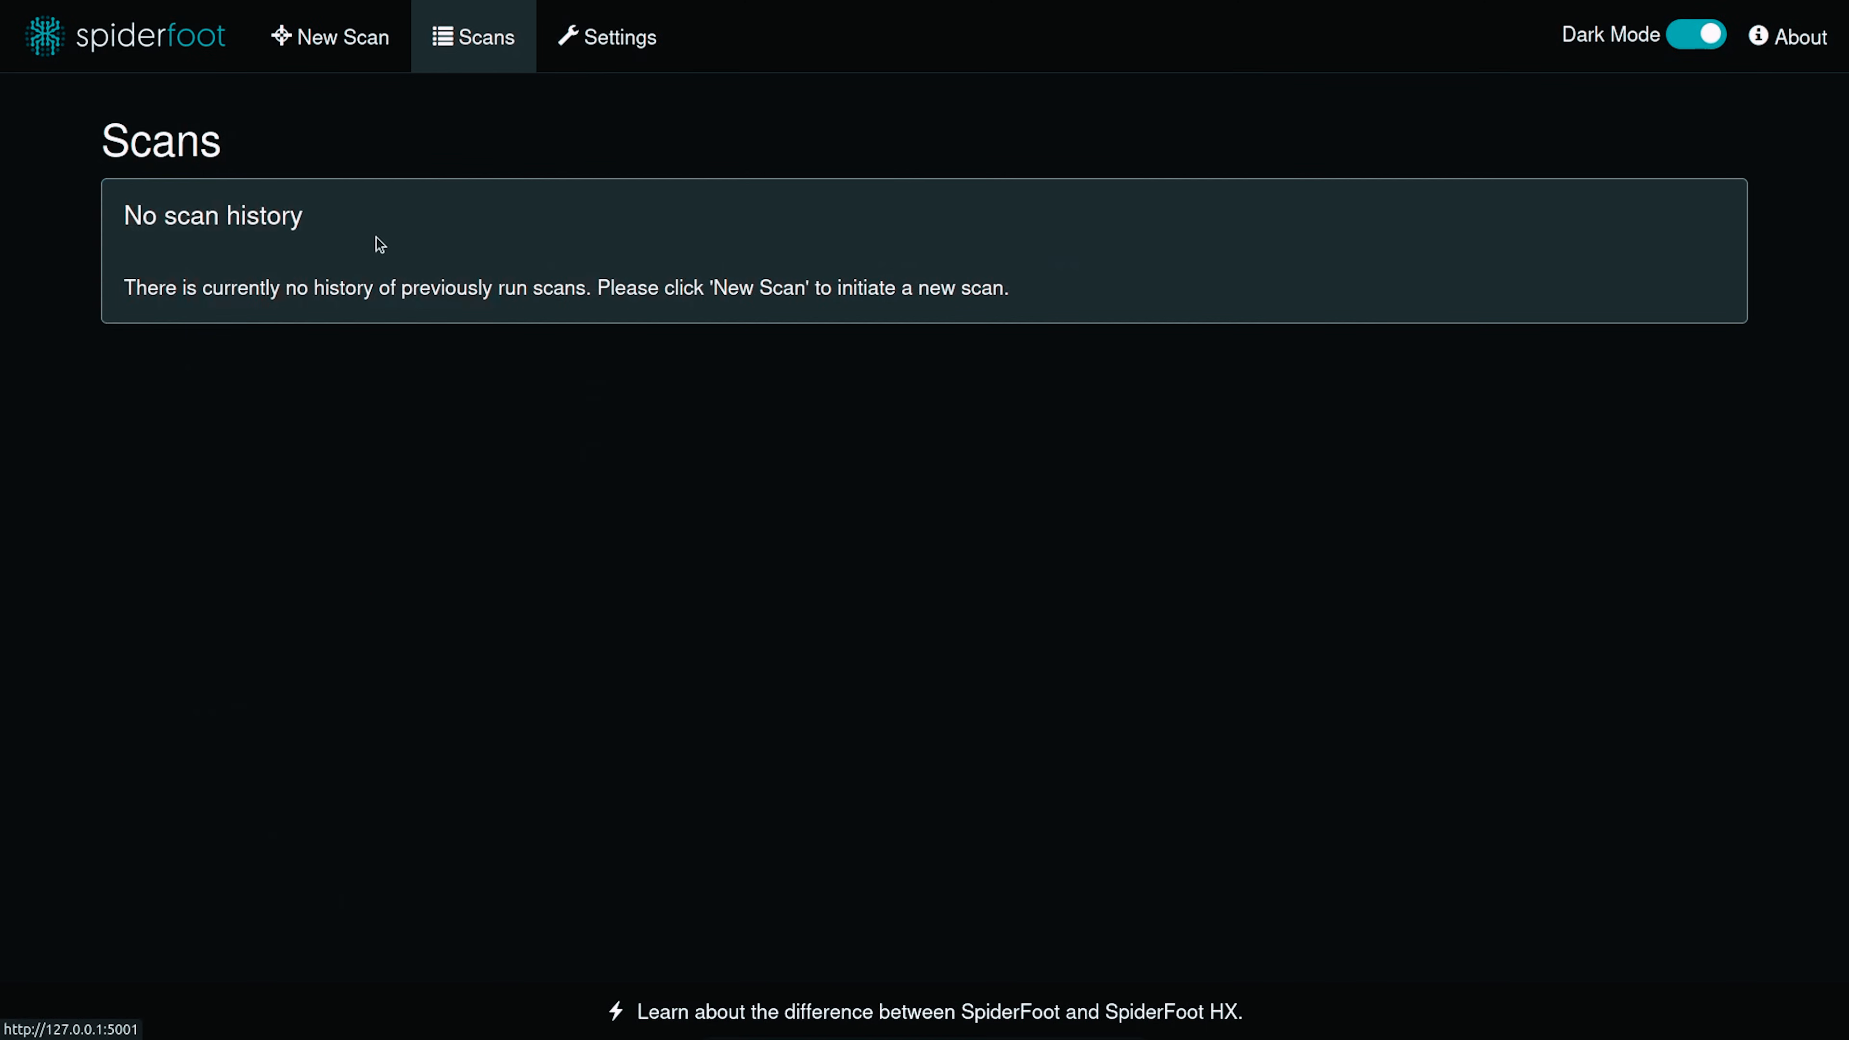
{"action": "left_click_drag", "start_coordinate": [186, 290], "coordinate": [1040, 295]}
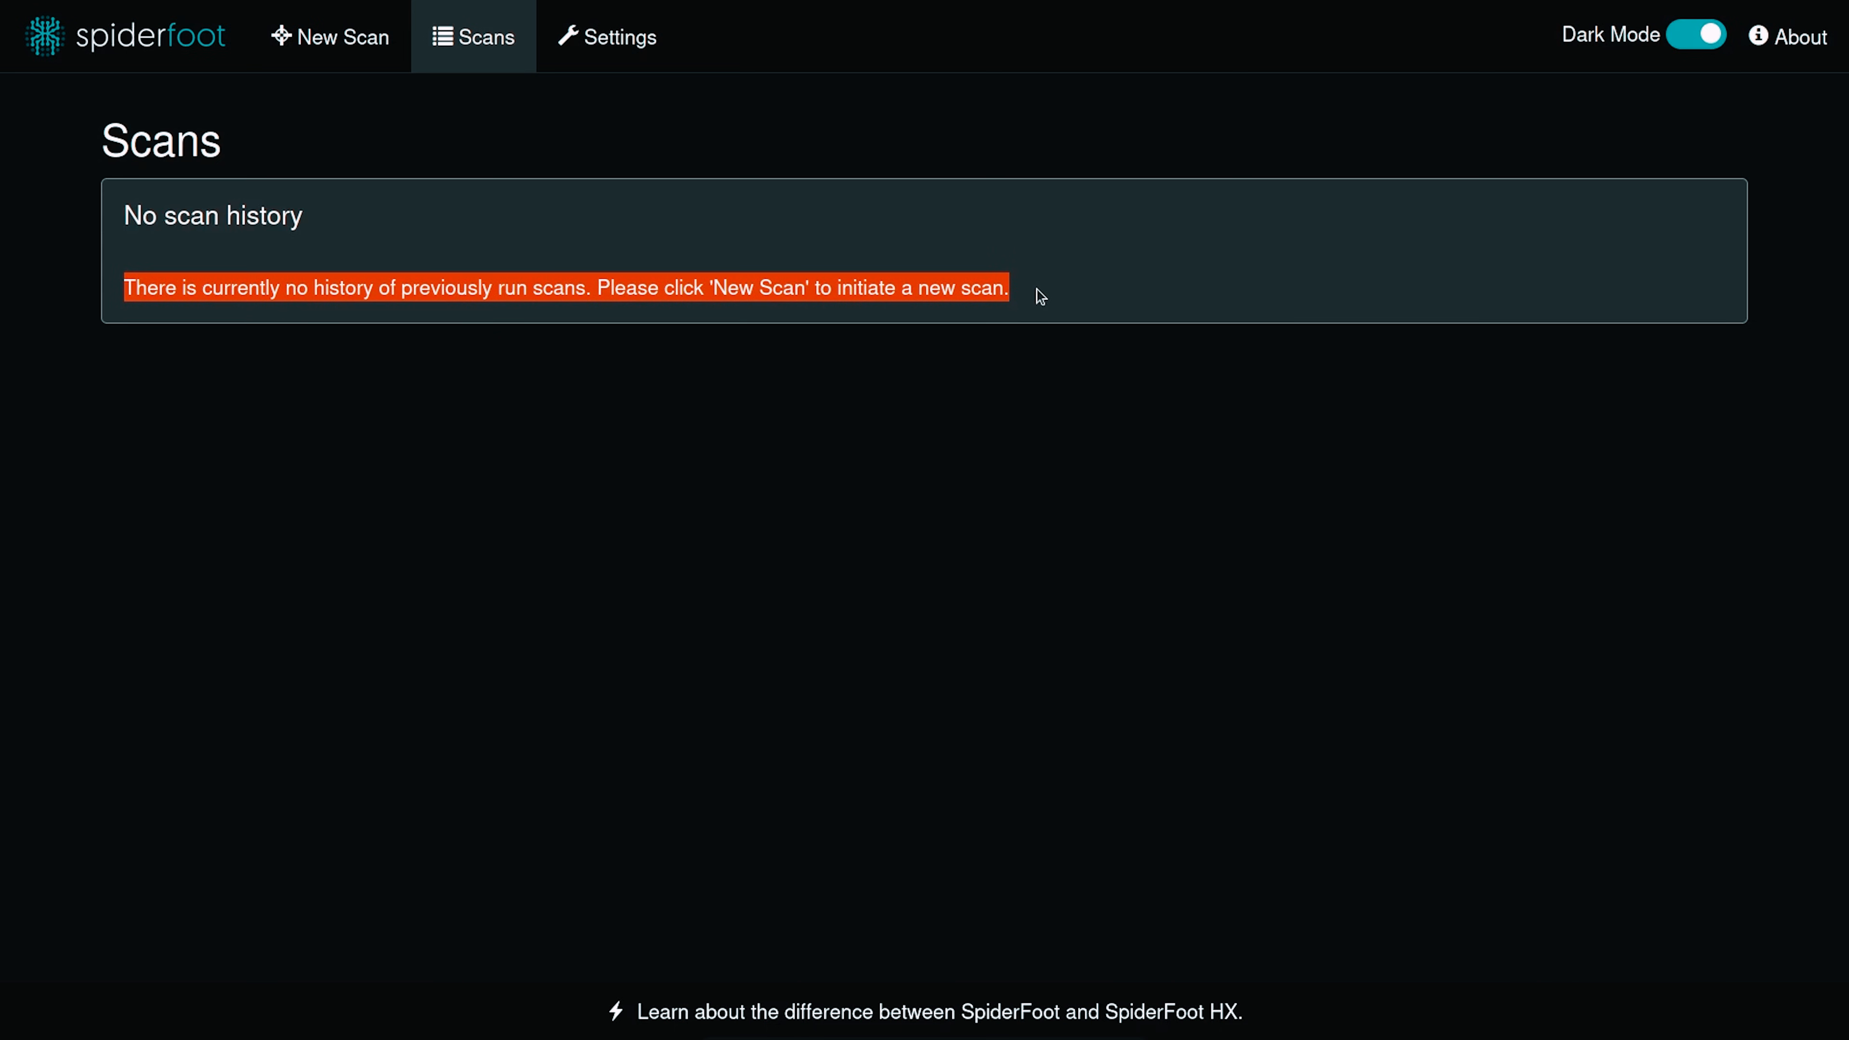
{"action": "left_click", "coordinate": [368, 54]}
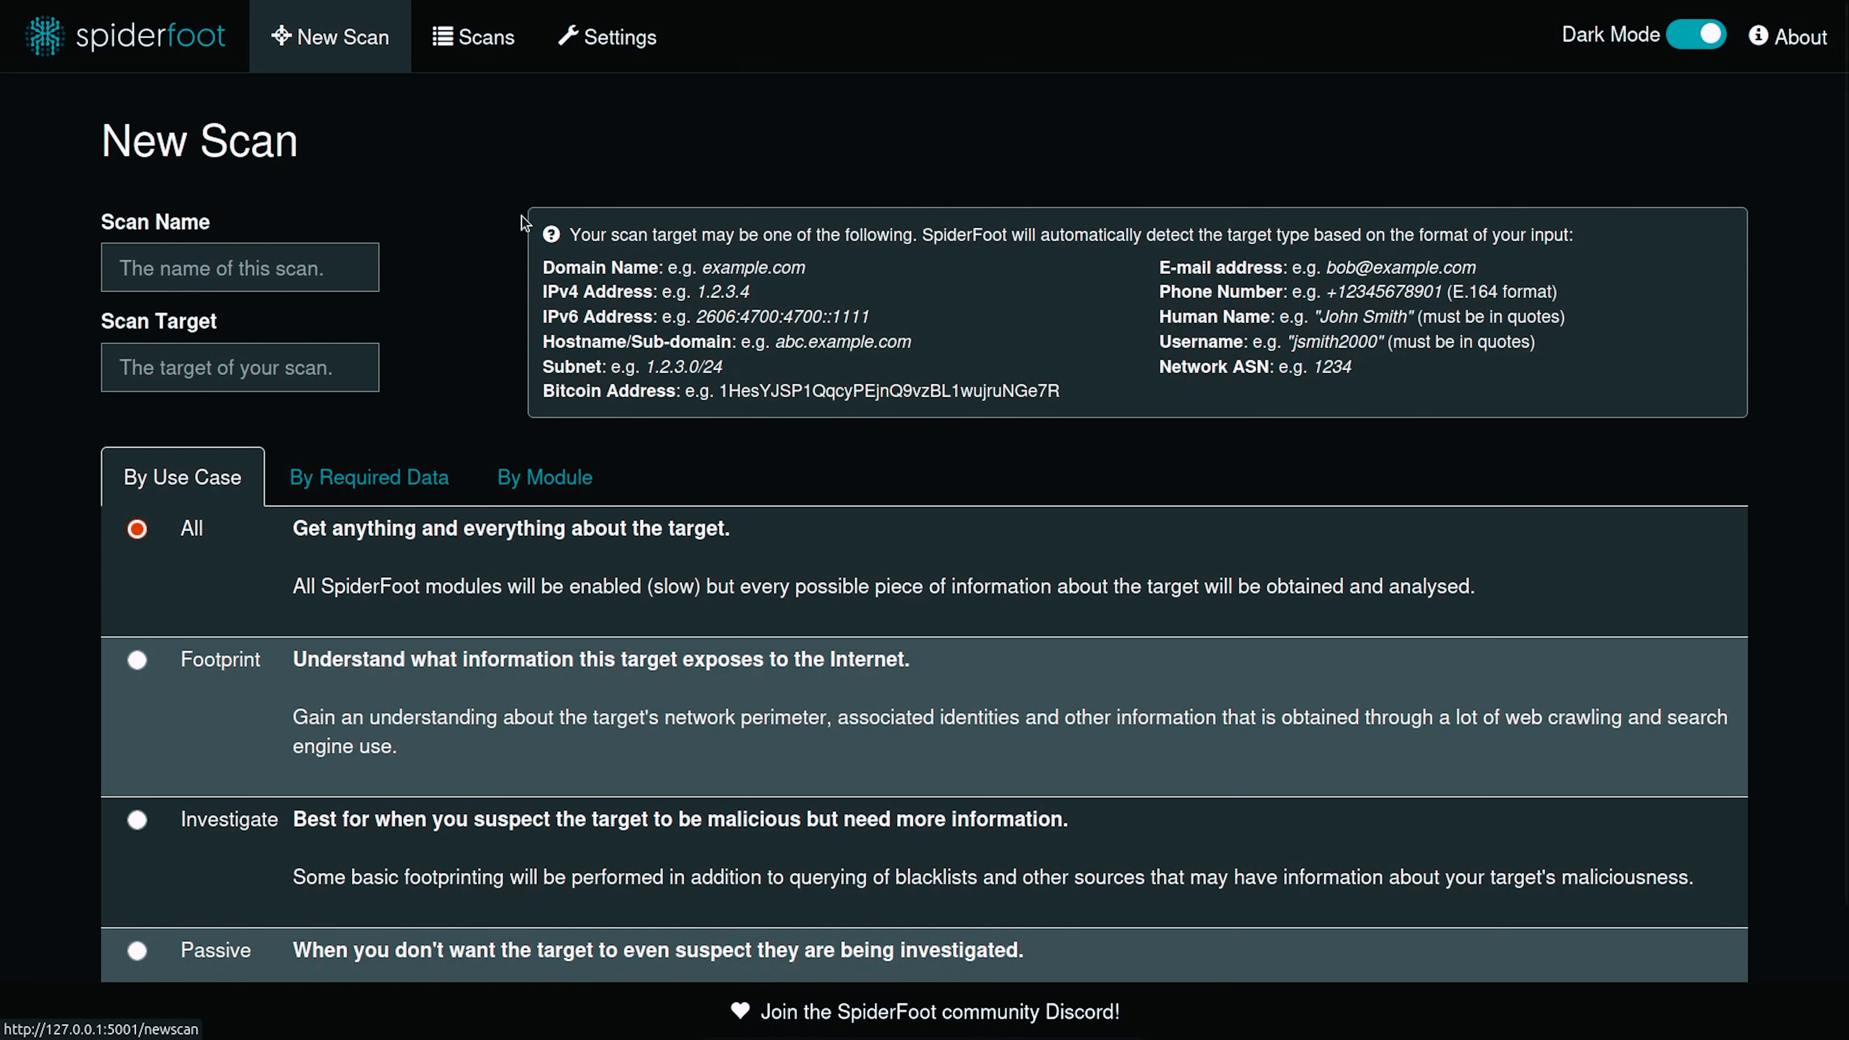
{"action": "left_click", "coordinate": [272, 278]}
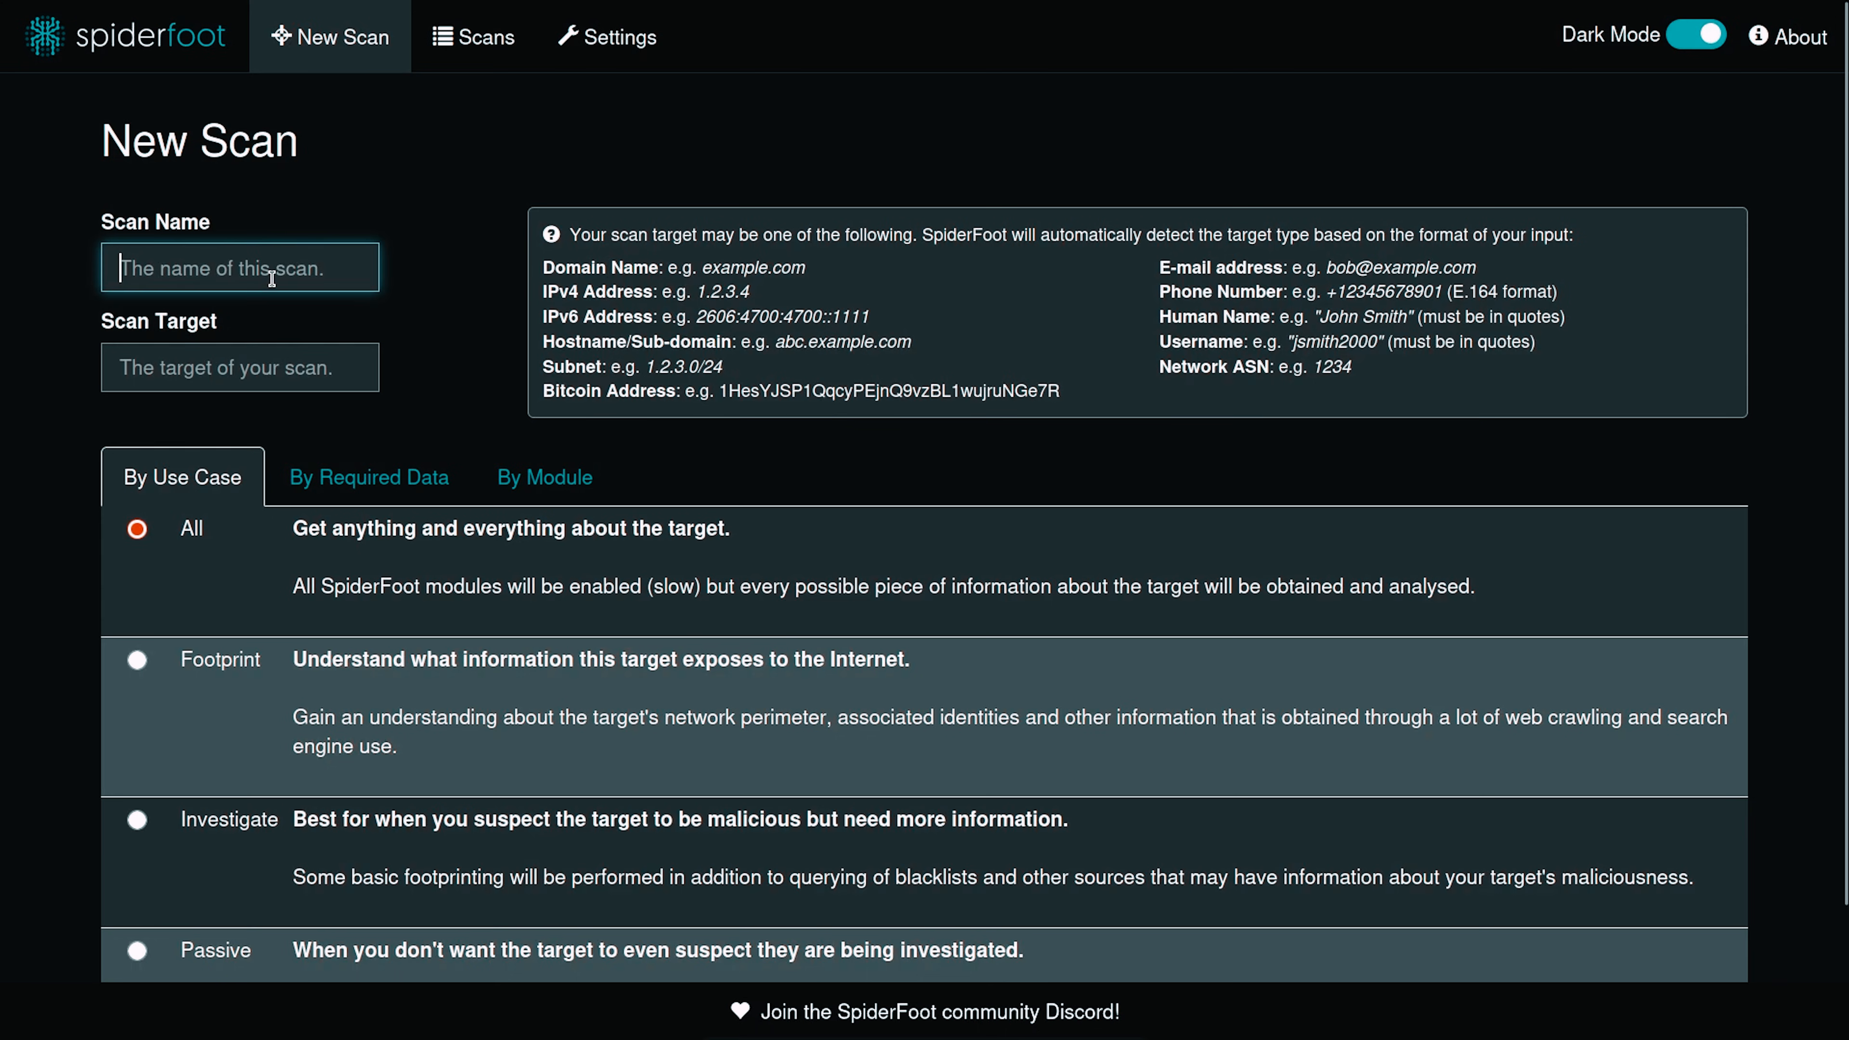
{"action": "left_click", "coordinate": [202, 372]}
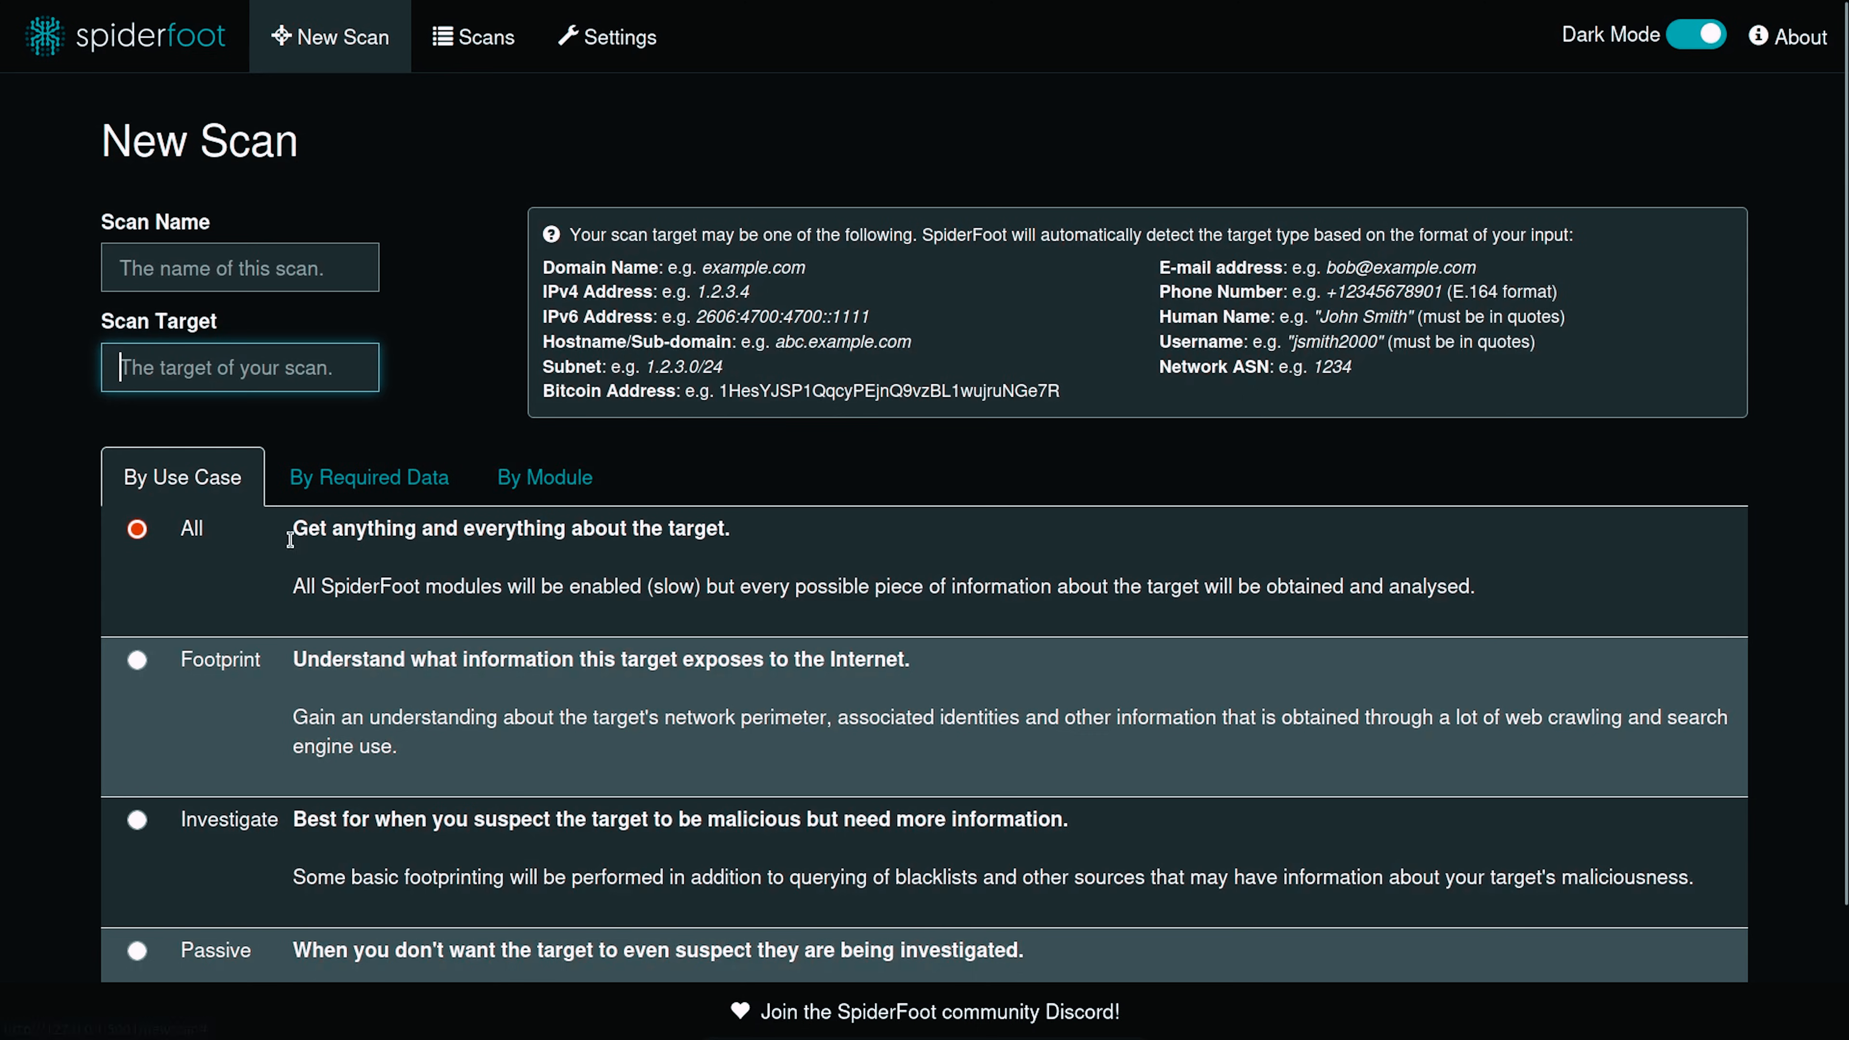
Step: Examine the descriptions of the All, Footprint, Investigate and Passive use cases for a new scan
{"action": "scroll", "coordinate": [257, 545], "scroll_direction": "down", "scroll_amount": 2}
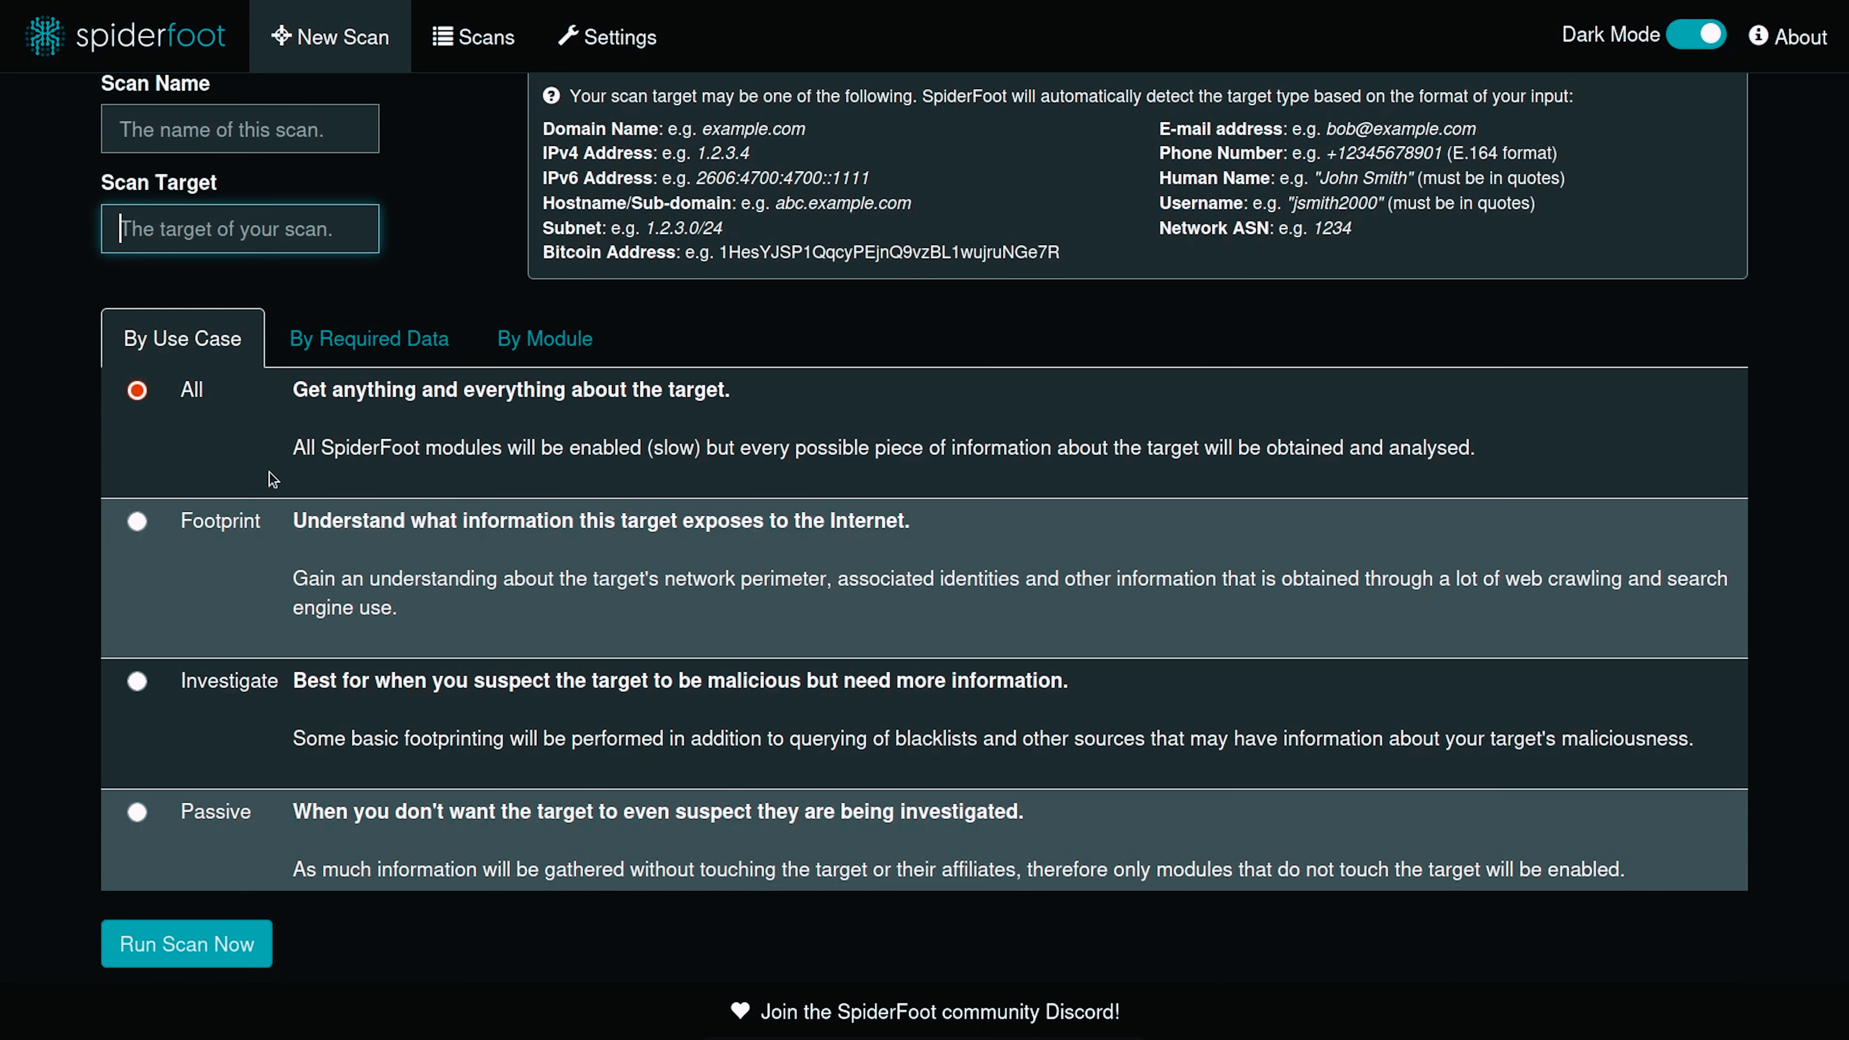
{"action": "left_click_drag", "start_coordinate": [294, 391], "coordinate": [749, 399]}
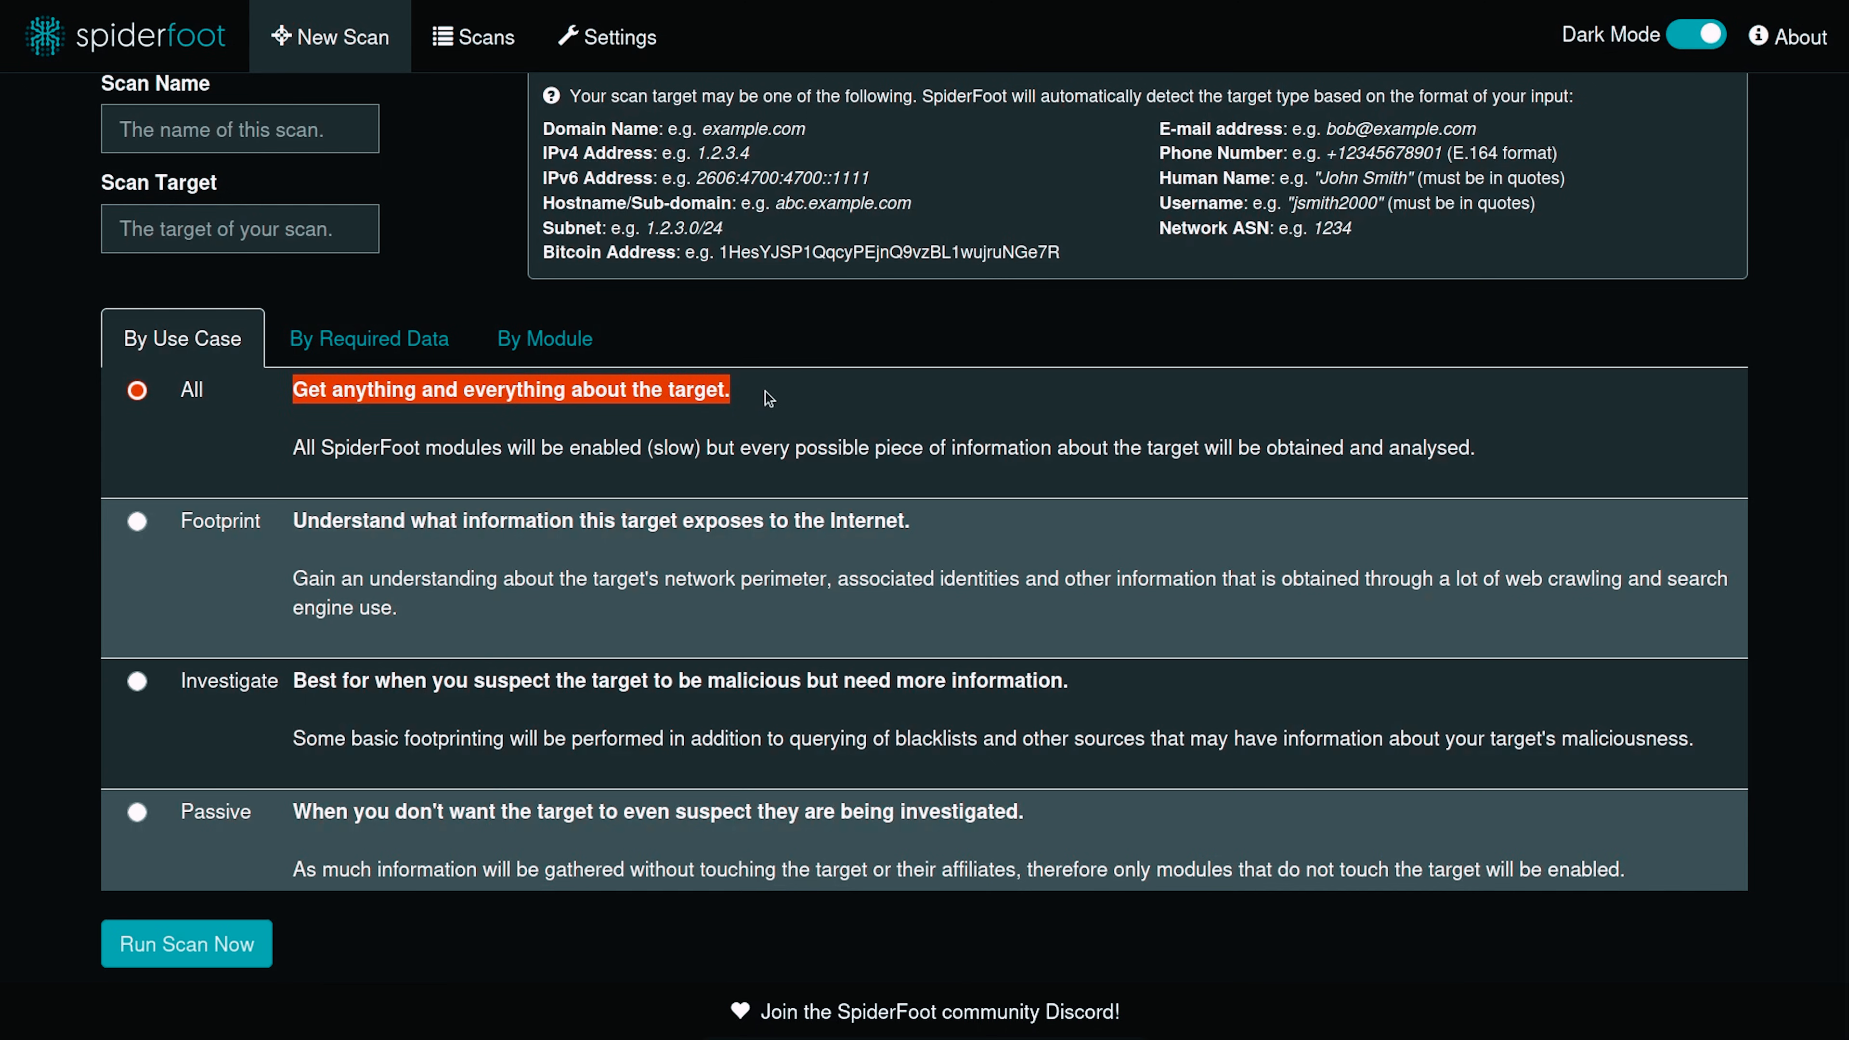
{"action": "left_click", "coordinate": [763, 390]}
{"action": "double_click", "coordinate": [679, 449]}
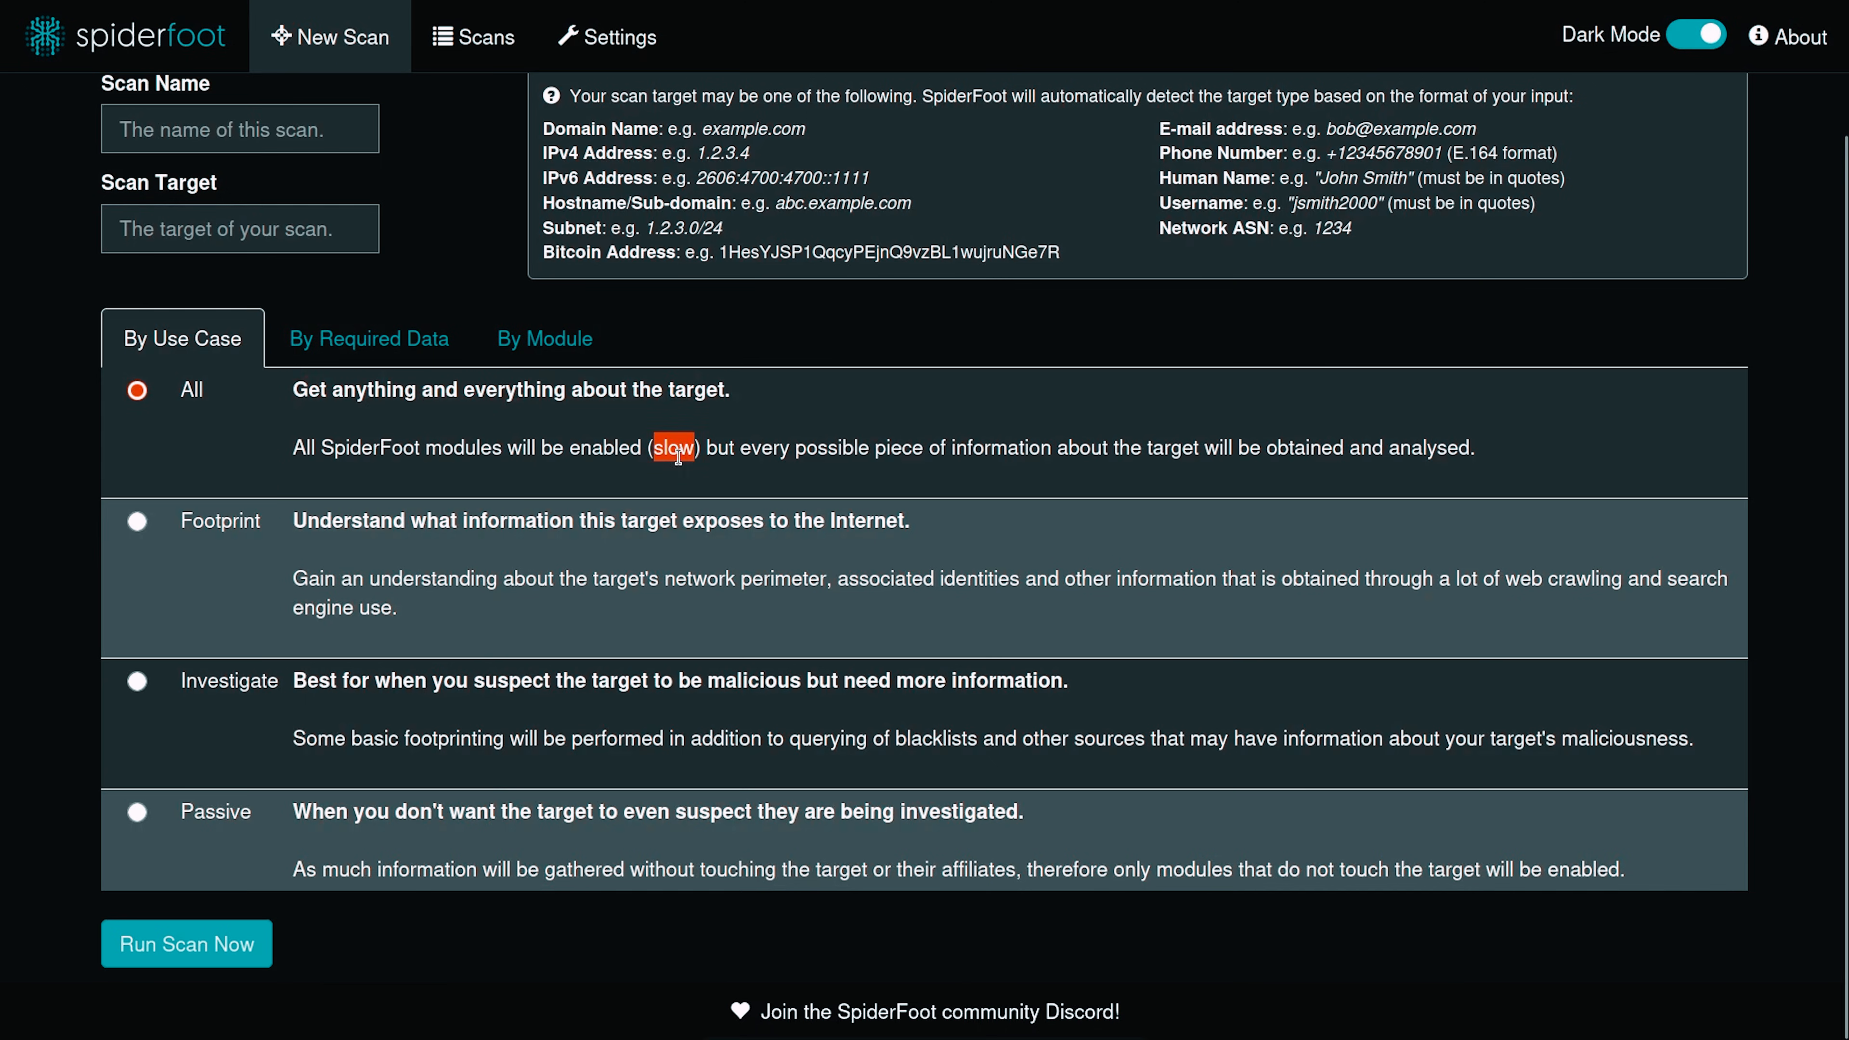
{"action": "left_click_drag", "start_coordinate": [295, 520], "coordinate": [929, 523]}
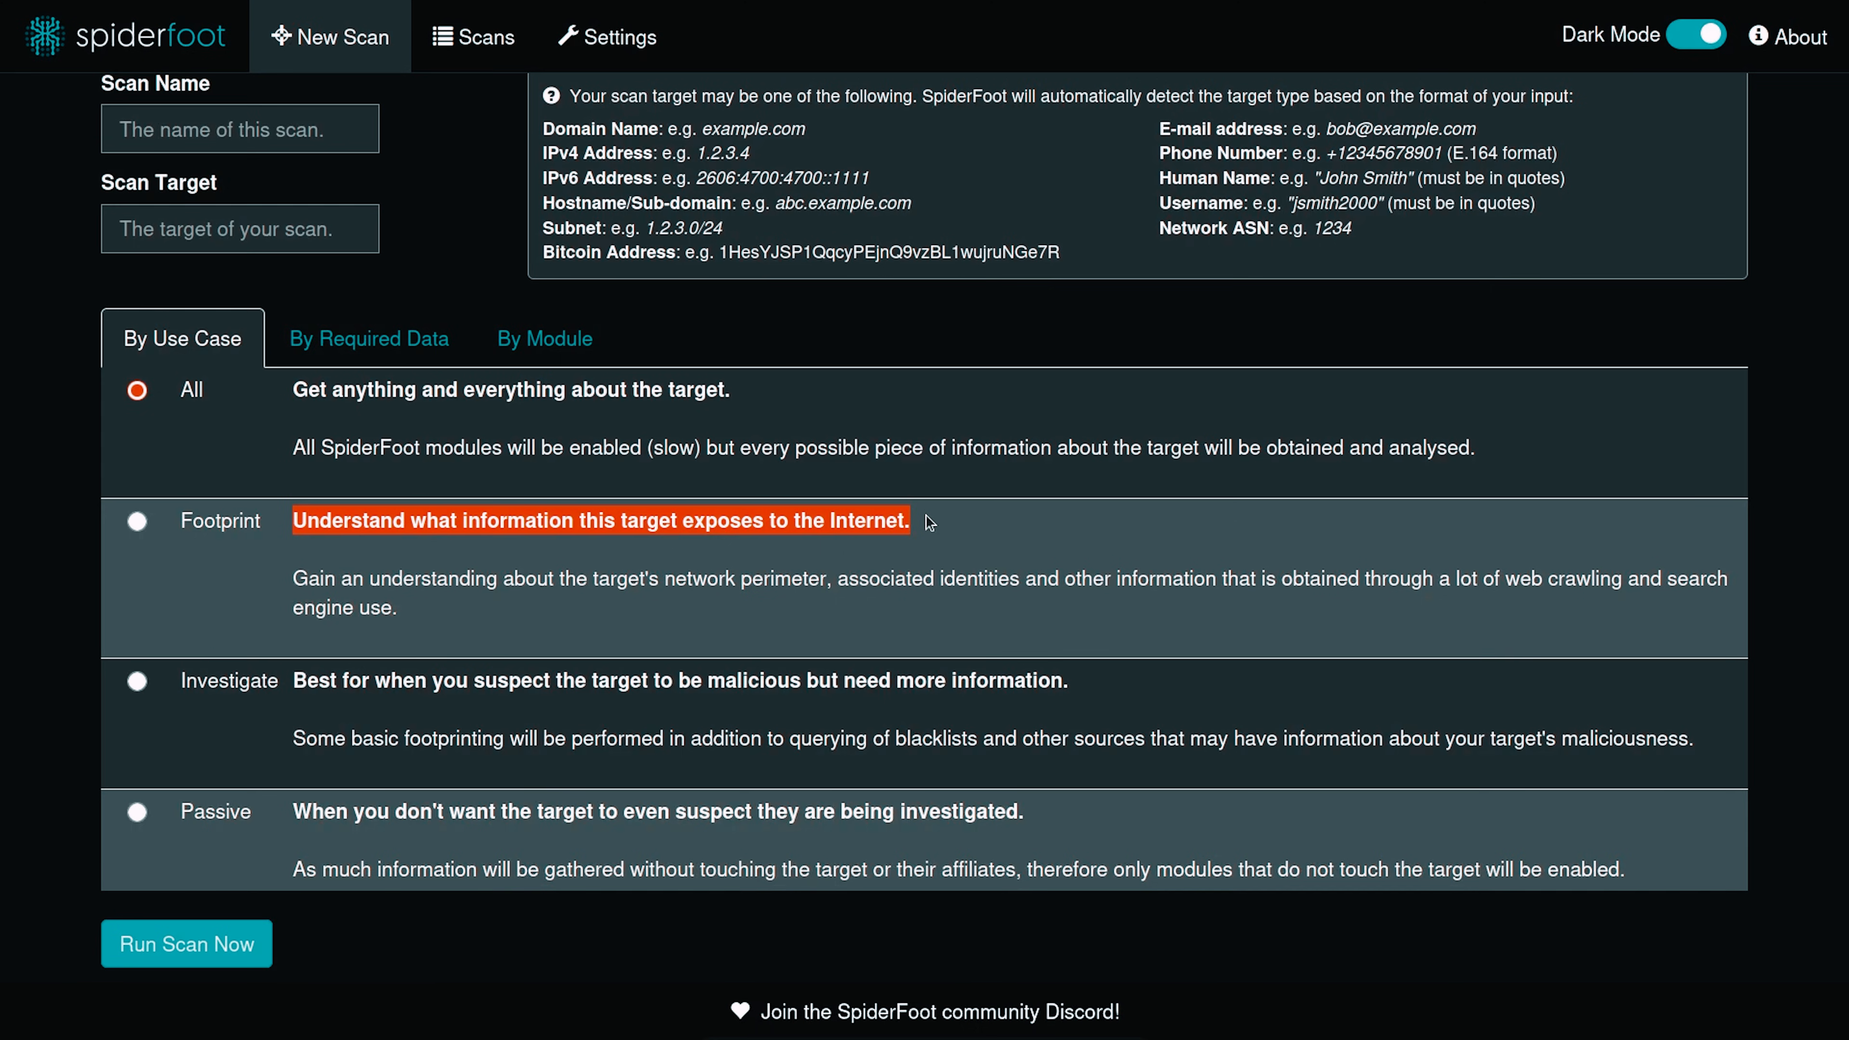
{"action": "left_click", "coordinate": [929, 522]}
{"action": "left_click_drag", "start_coordinate": [295, 680], "coordinate": [1093, 677]}
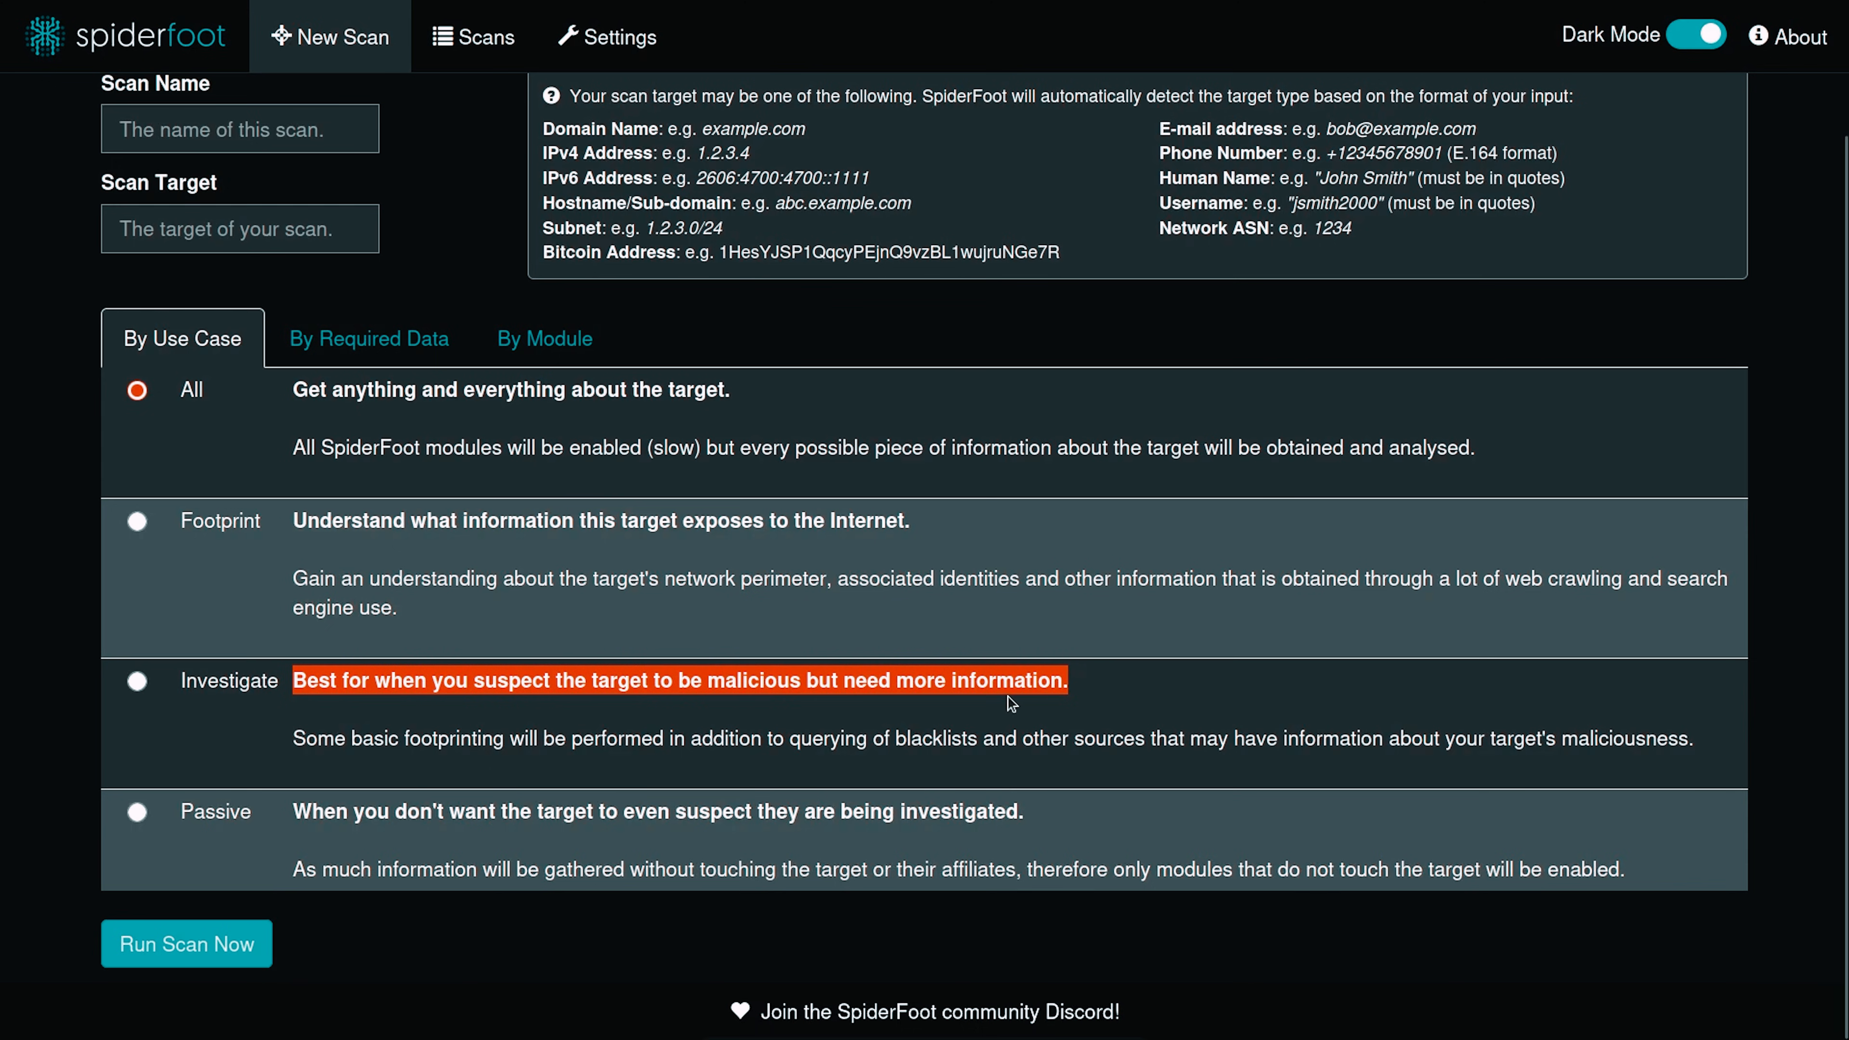
{"action": "double_click", "coordinate": [212, 810]}
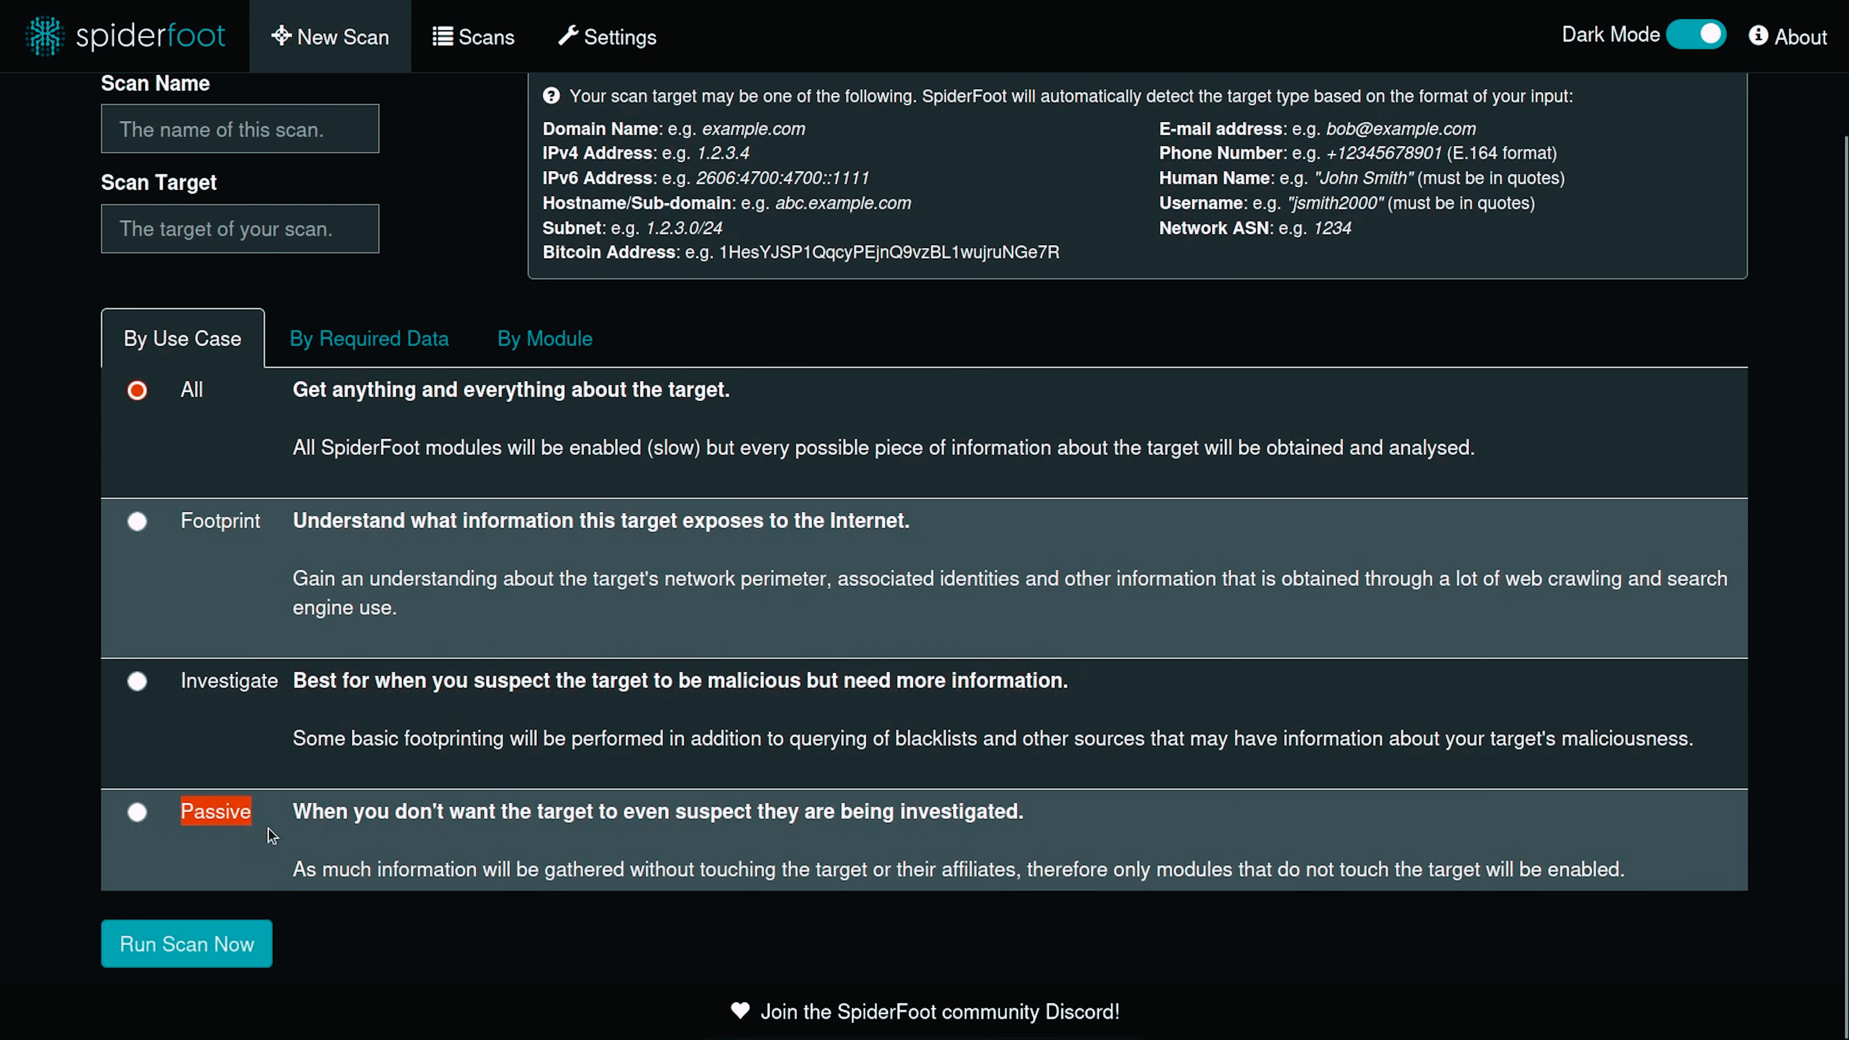
{"action": "left_click_drag", "start_coordinate": [294, 816], "coordinate": [1056, 820]}
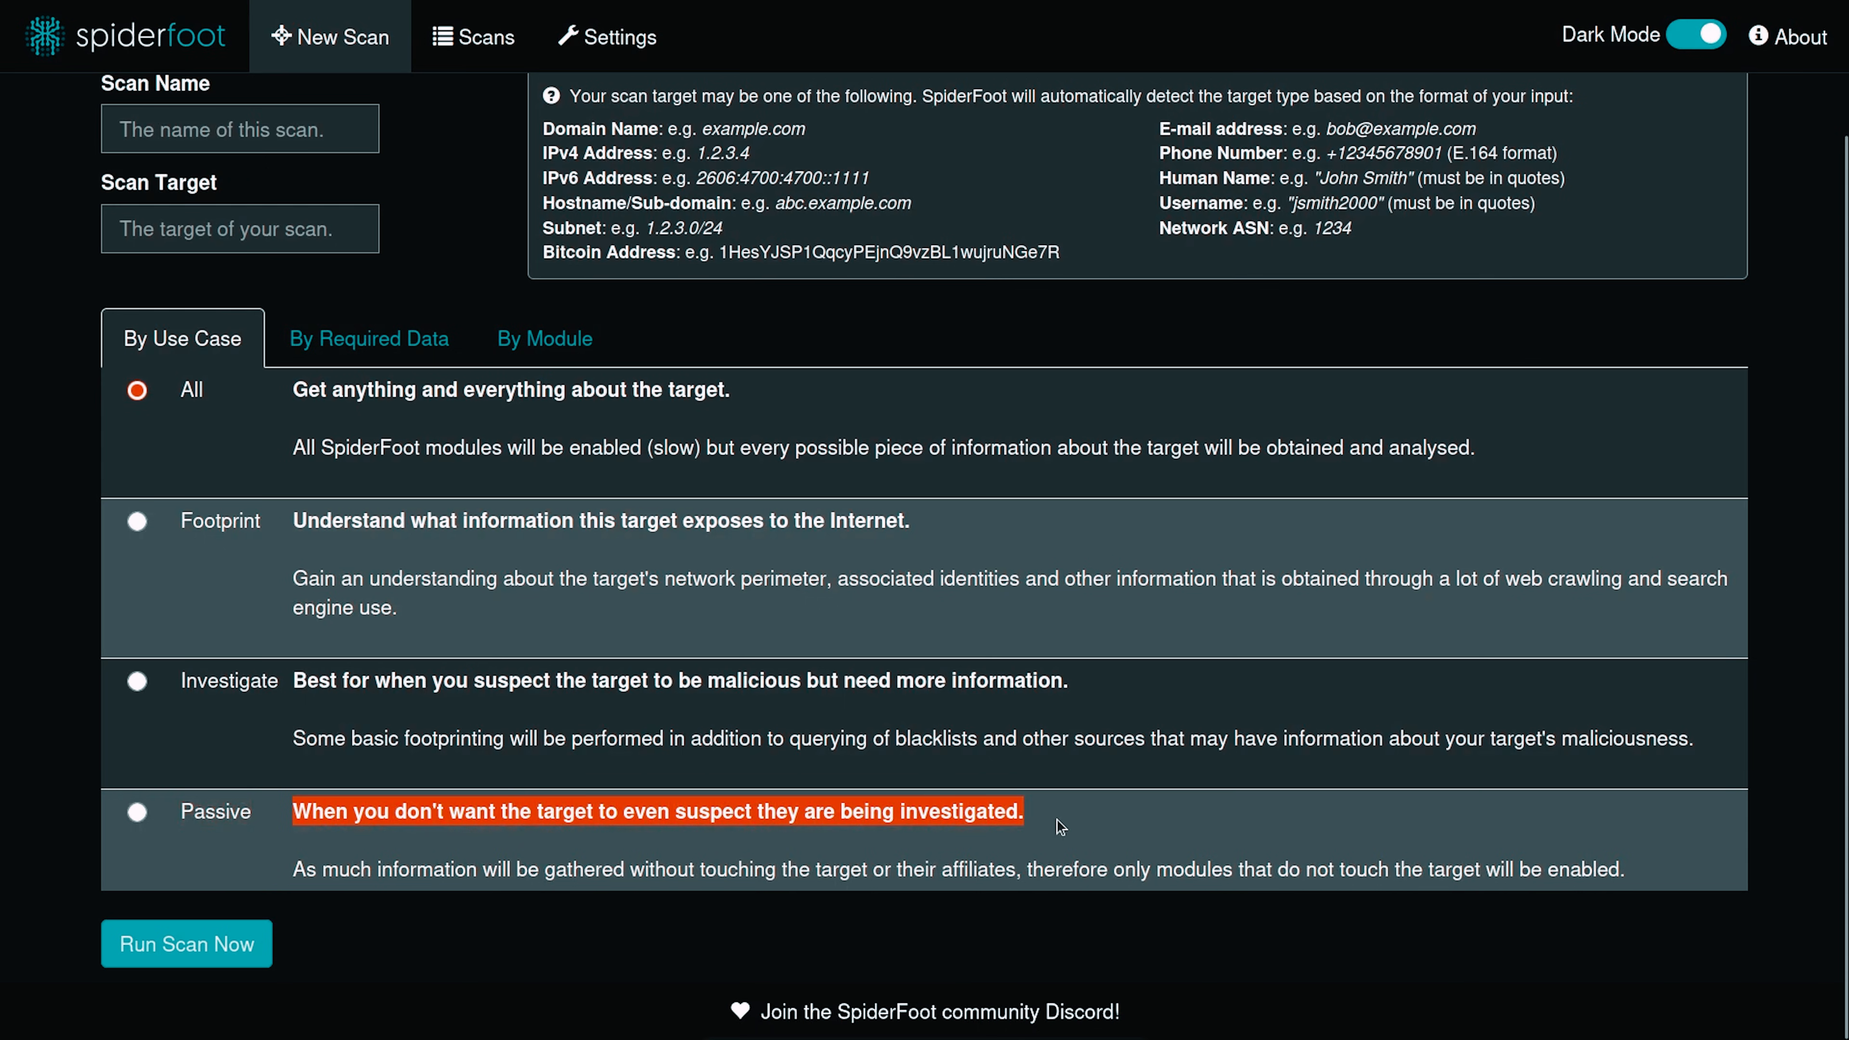
{"action": "left_click", "coordinate": [1056, 820]}
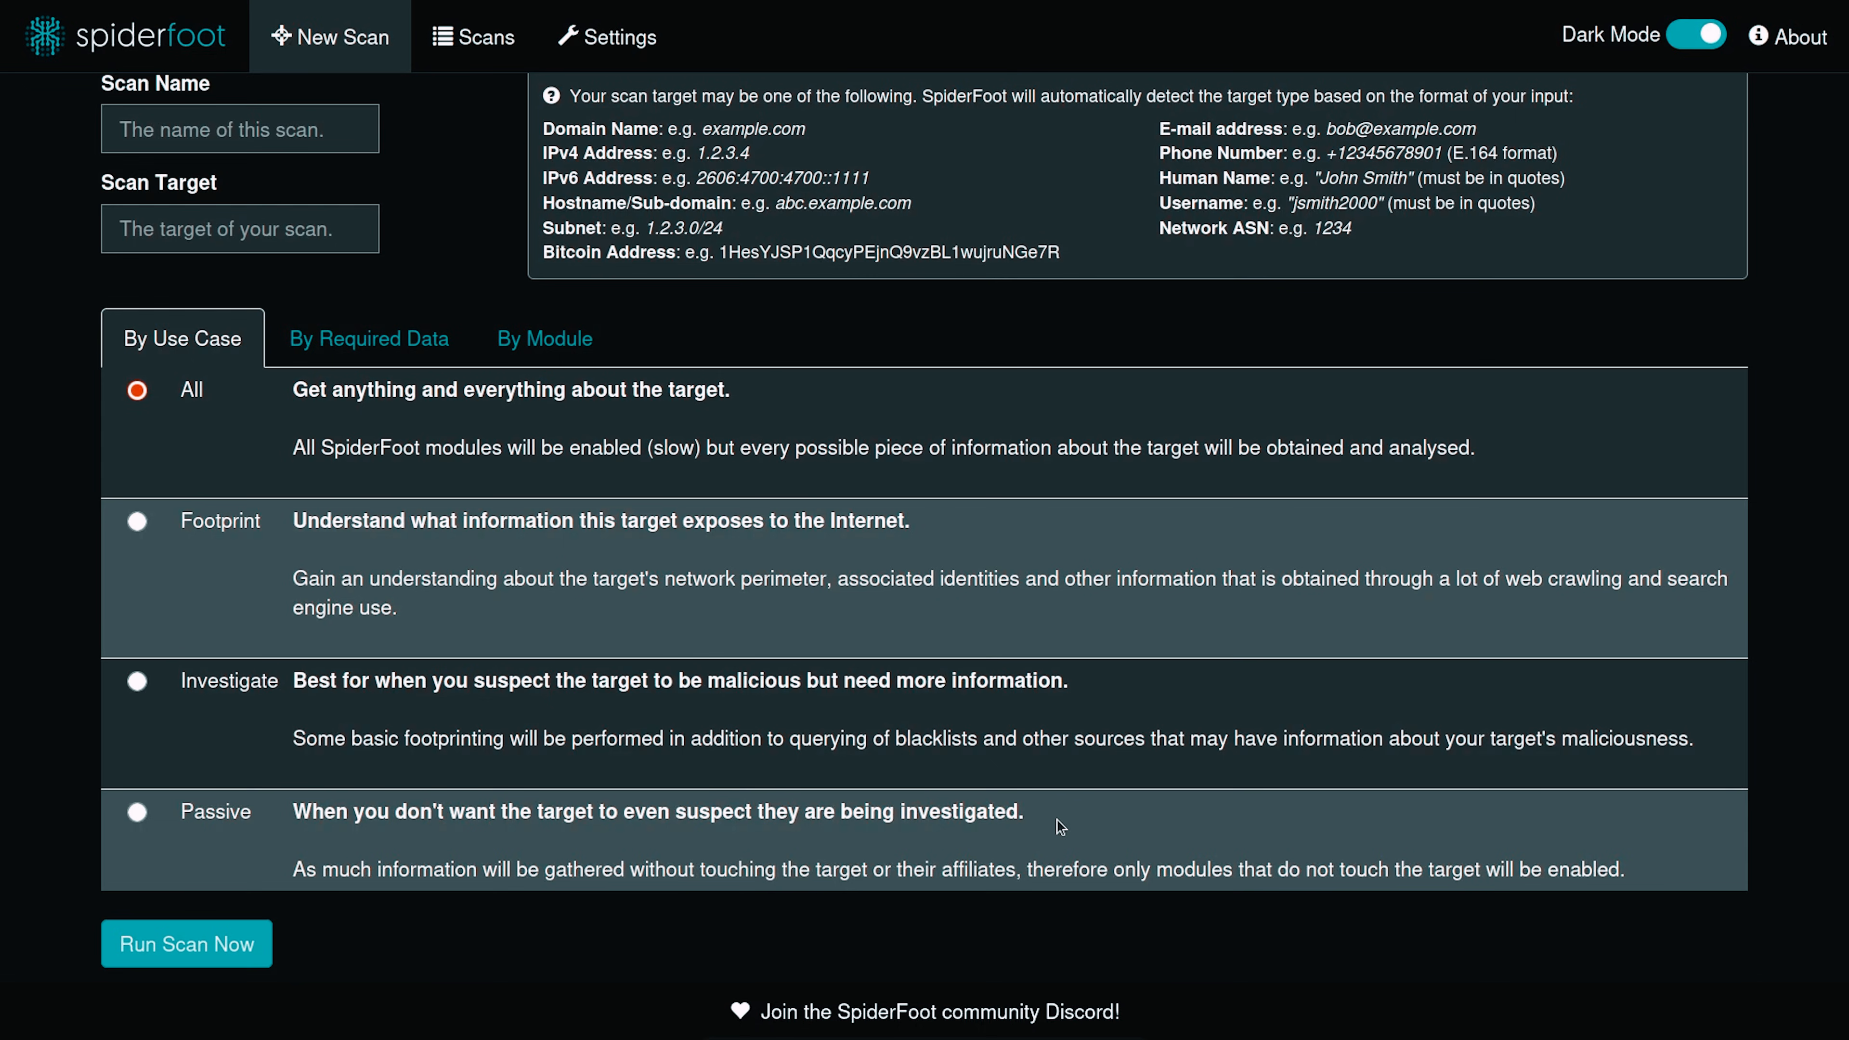
Step: Switch the new scan to selection by required data and deselect all data types
{"action": "left_click", "coordinate": [409, 353]}
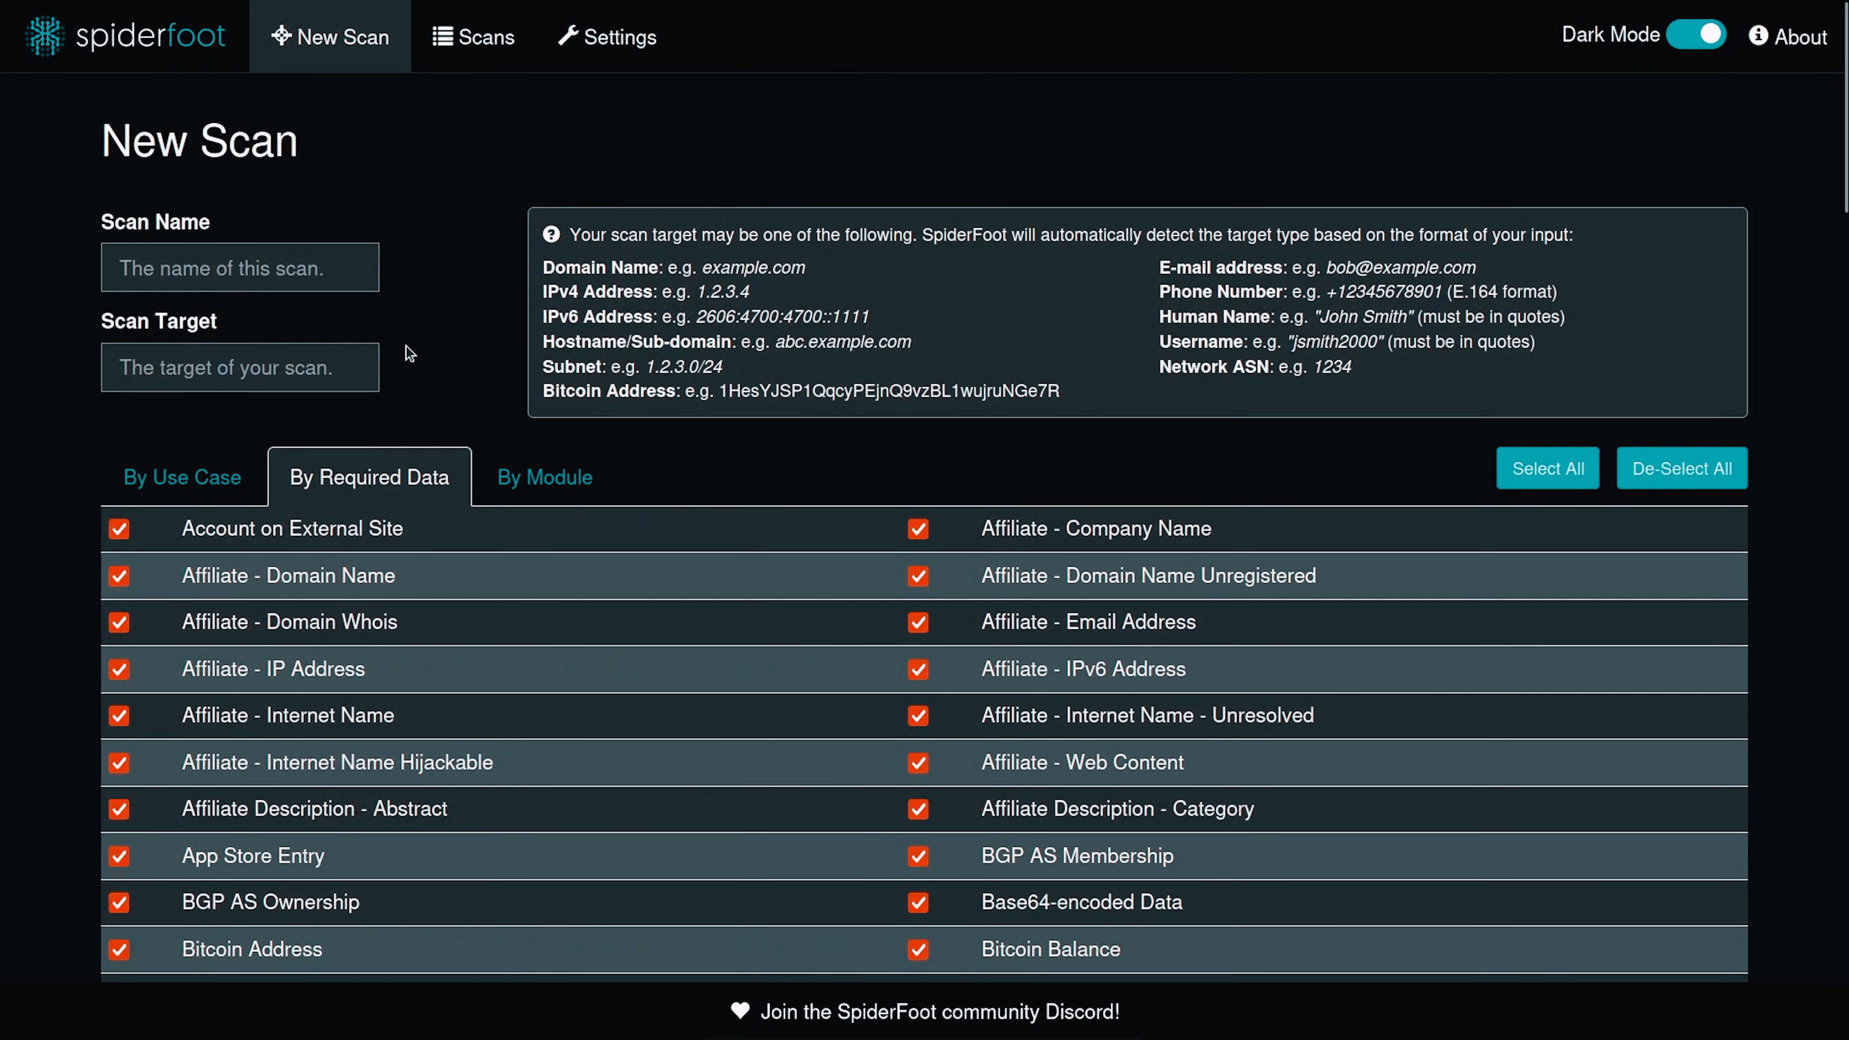
{"action": "scroll", "coordinate": [968, 481], "scroll_direction": "down", "scroll_amount": 3}
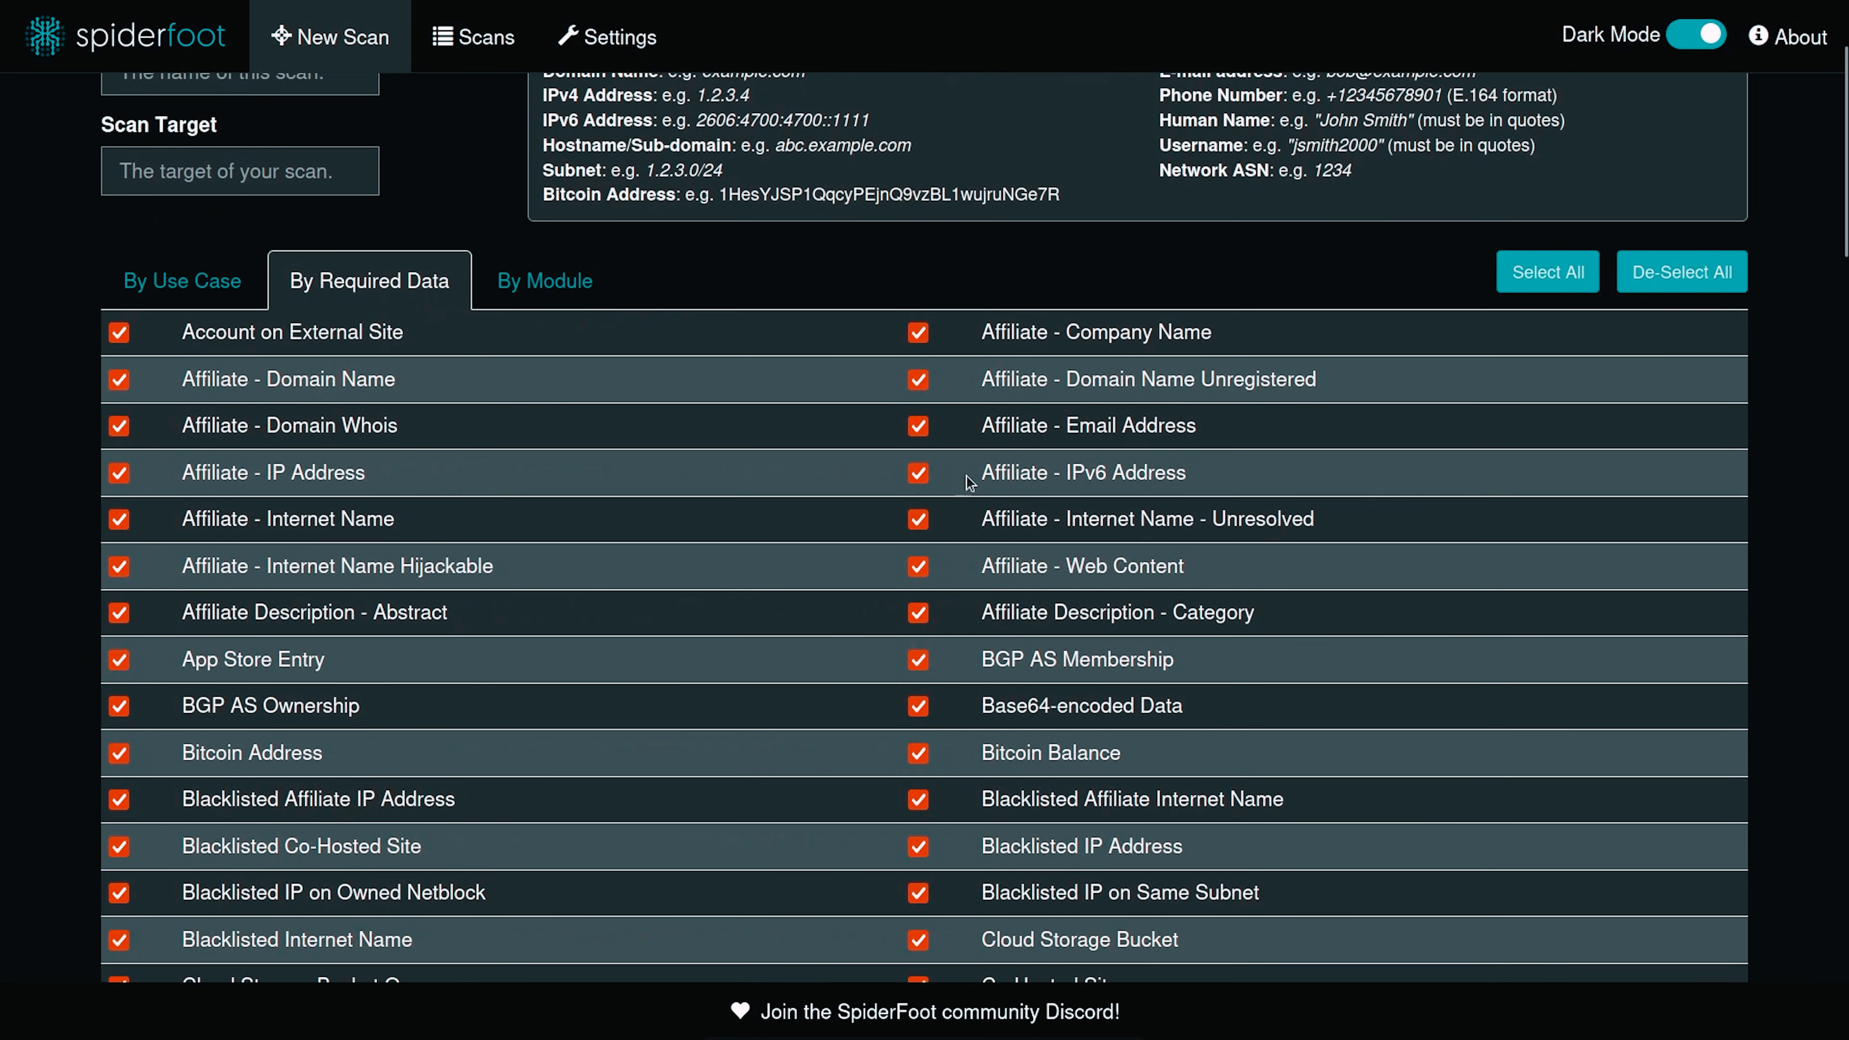
{"action": "left_click", "coordinate": [1646, 290]}
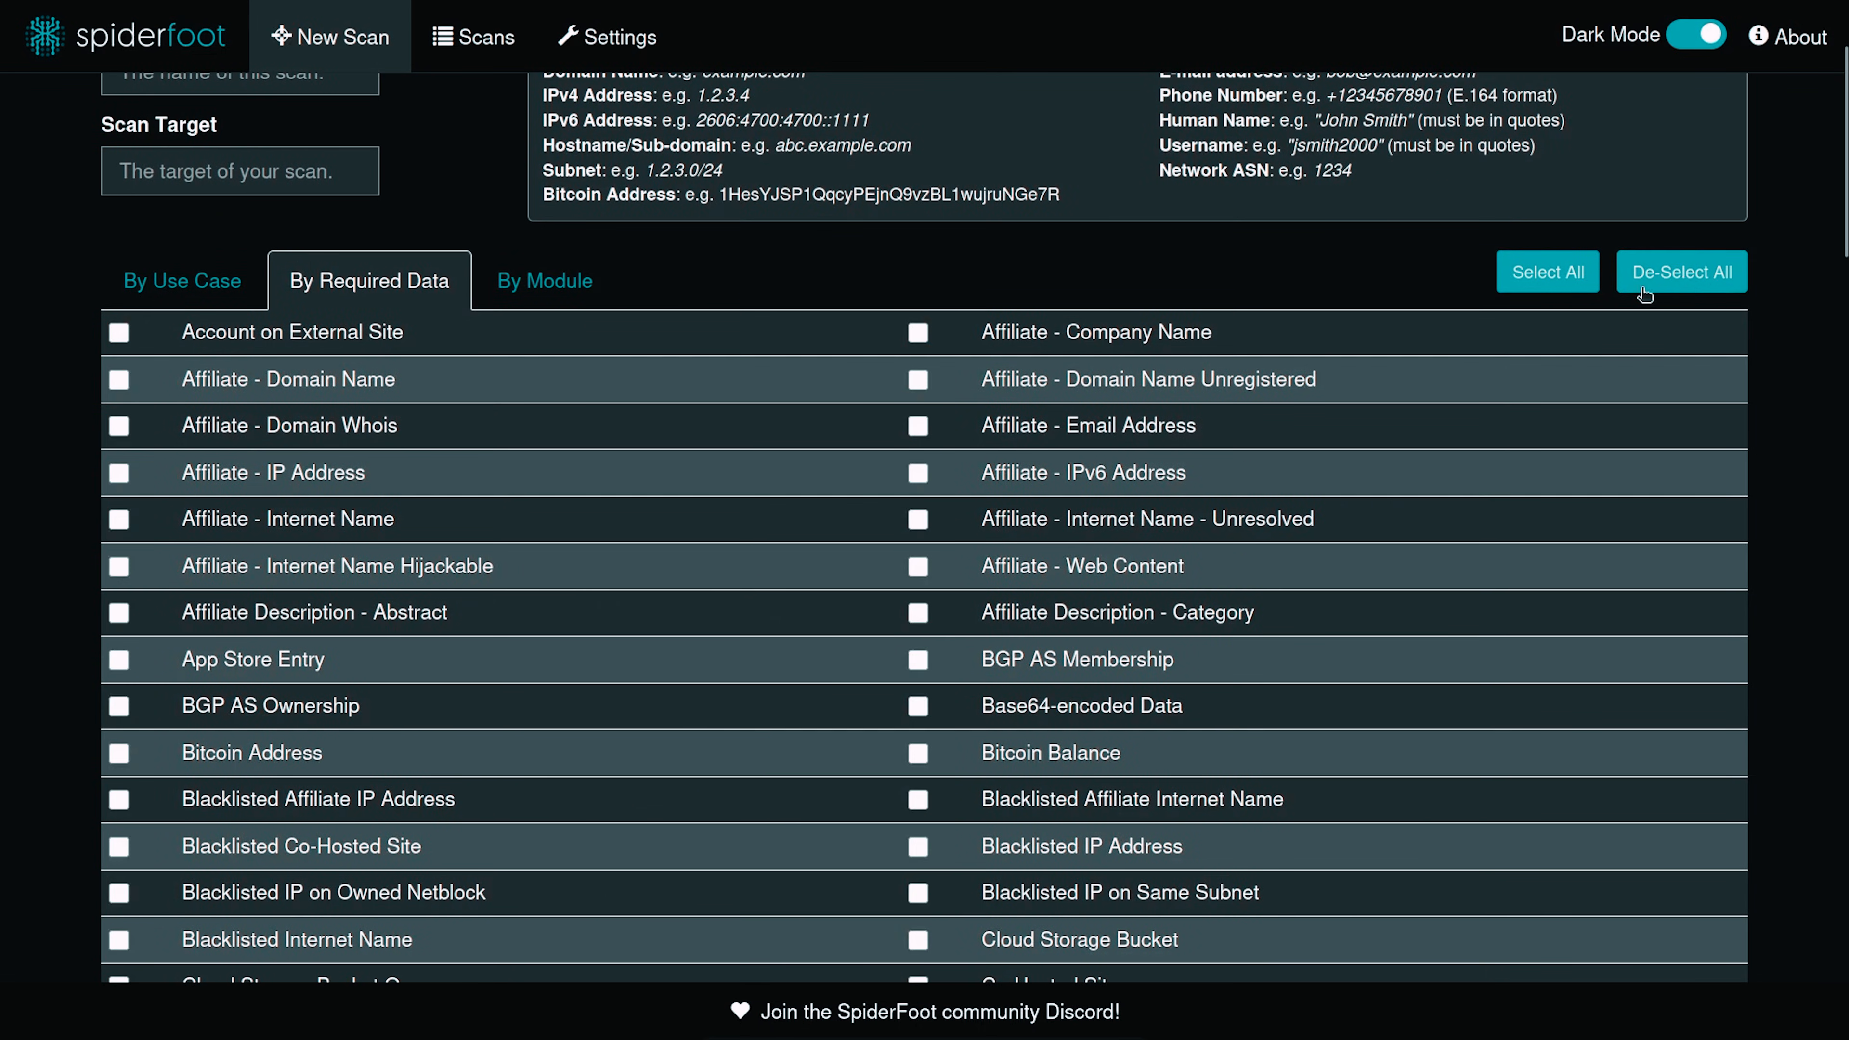
{"action": "left_click", "coordinate": [1565, 280]}
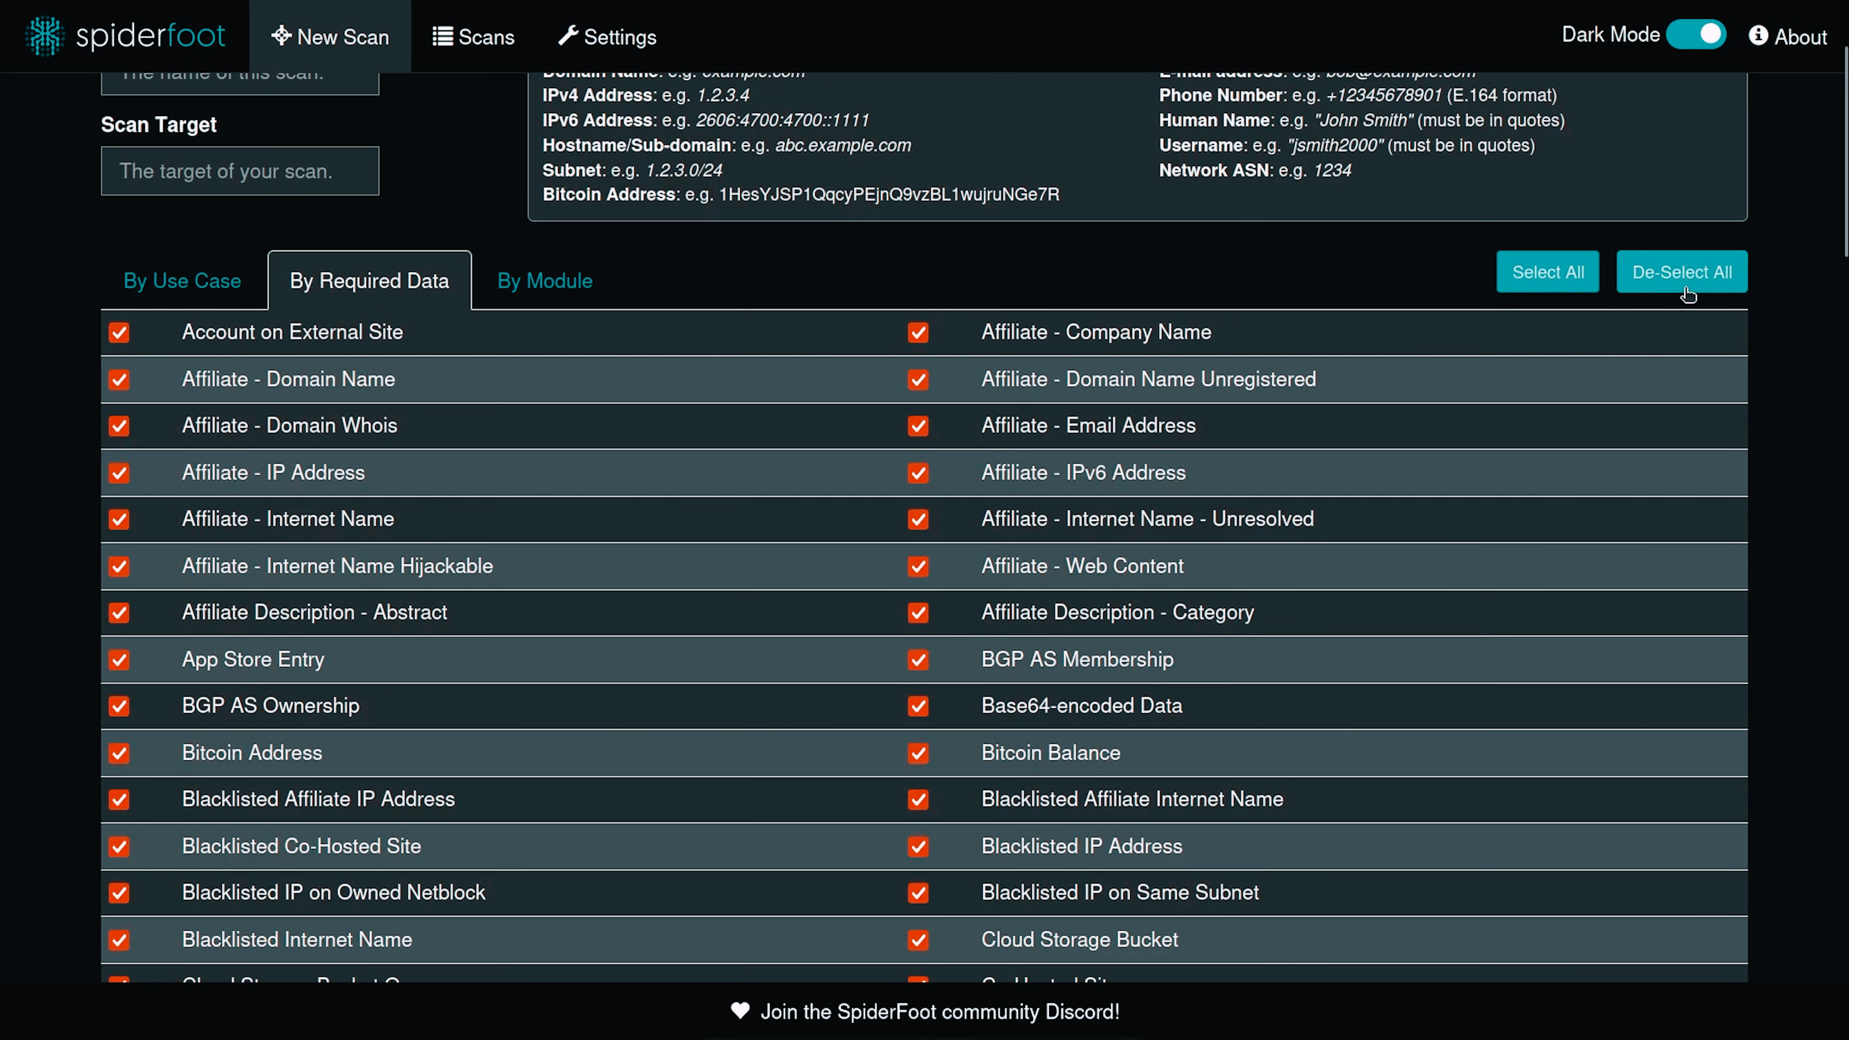
{"action": "left_click", "coordinate": [1678, 284]}
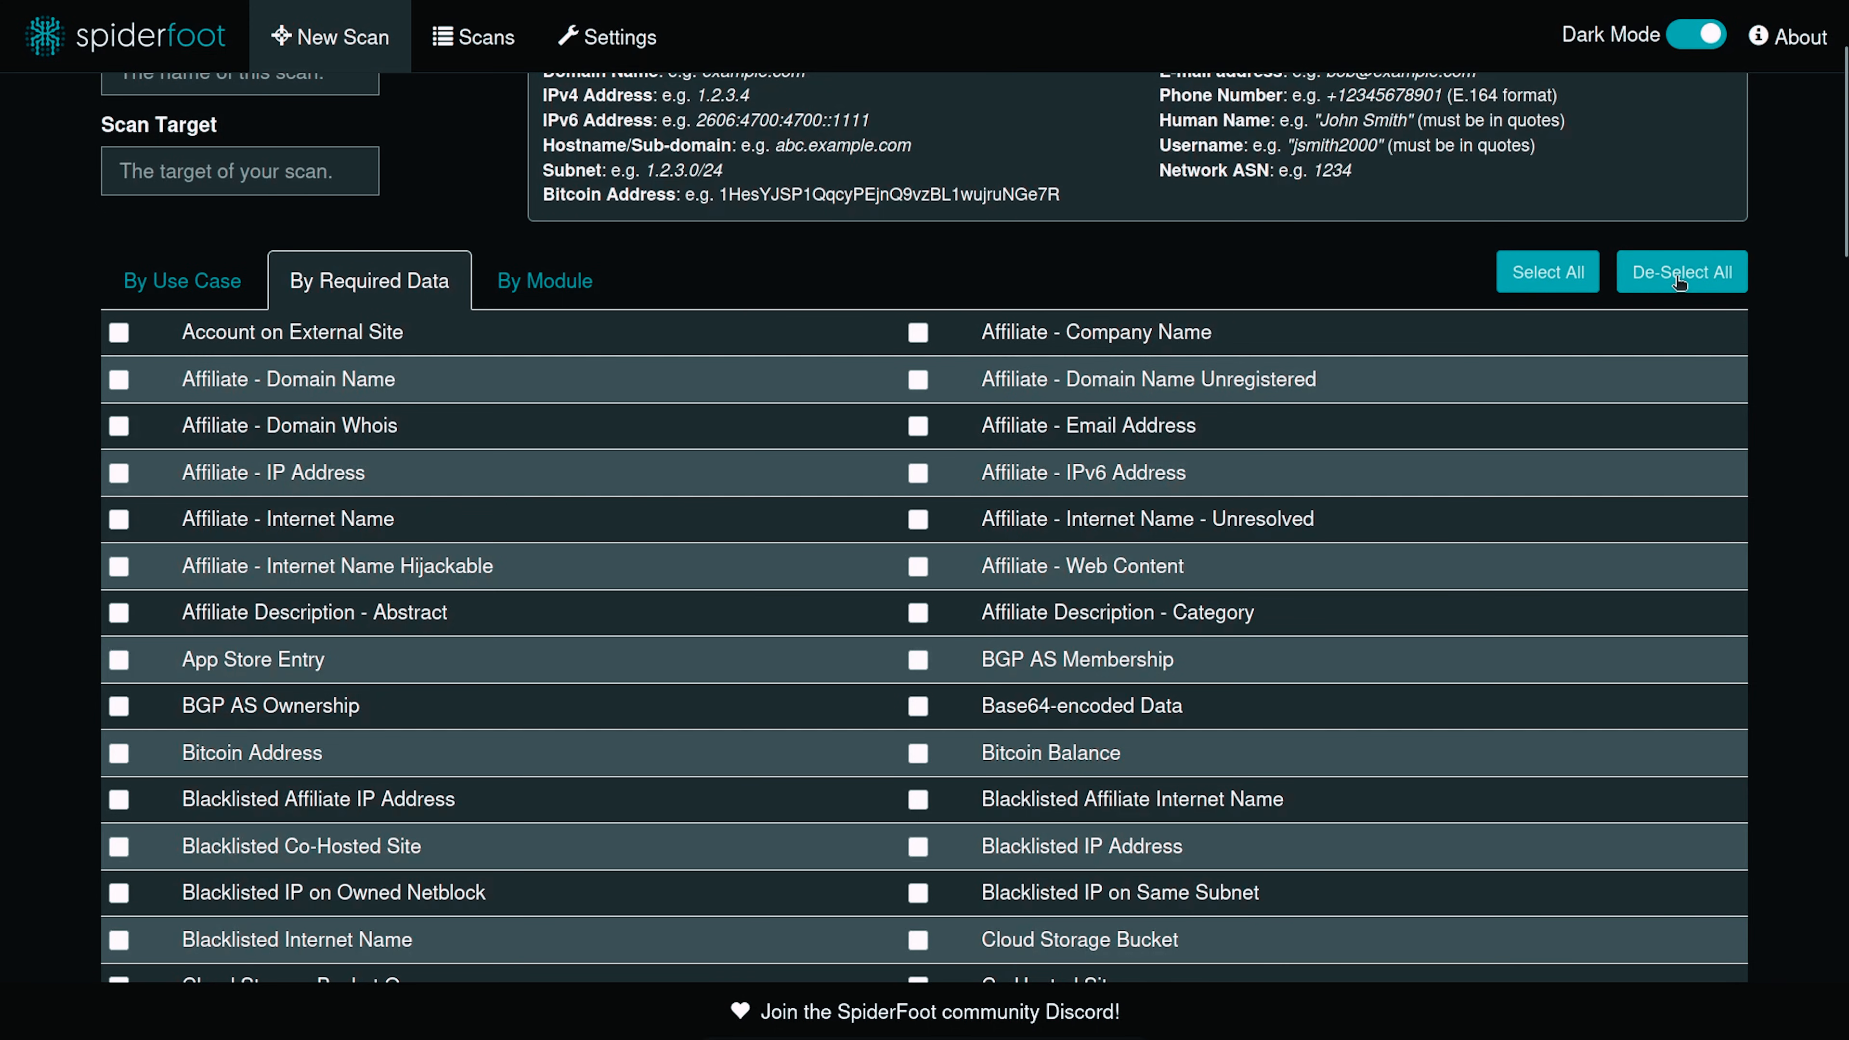
Step: Select Affiliate - Domain Name, Affiliate - IP Address, Affiliate - Internet Name, Bitcoin Address and several data types further down the list
{"action": "left_click", "coordinate": [119, 381]}
{"action": "left_click", "coordinate": [118, 474]}
{"action": "left_click", "coordinate": [120, 520]}
{"action": "left_click", "coordinate": [118, 753]}
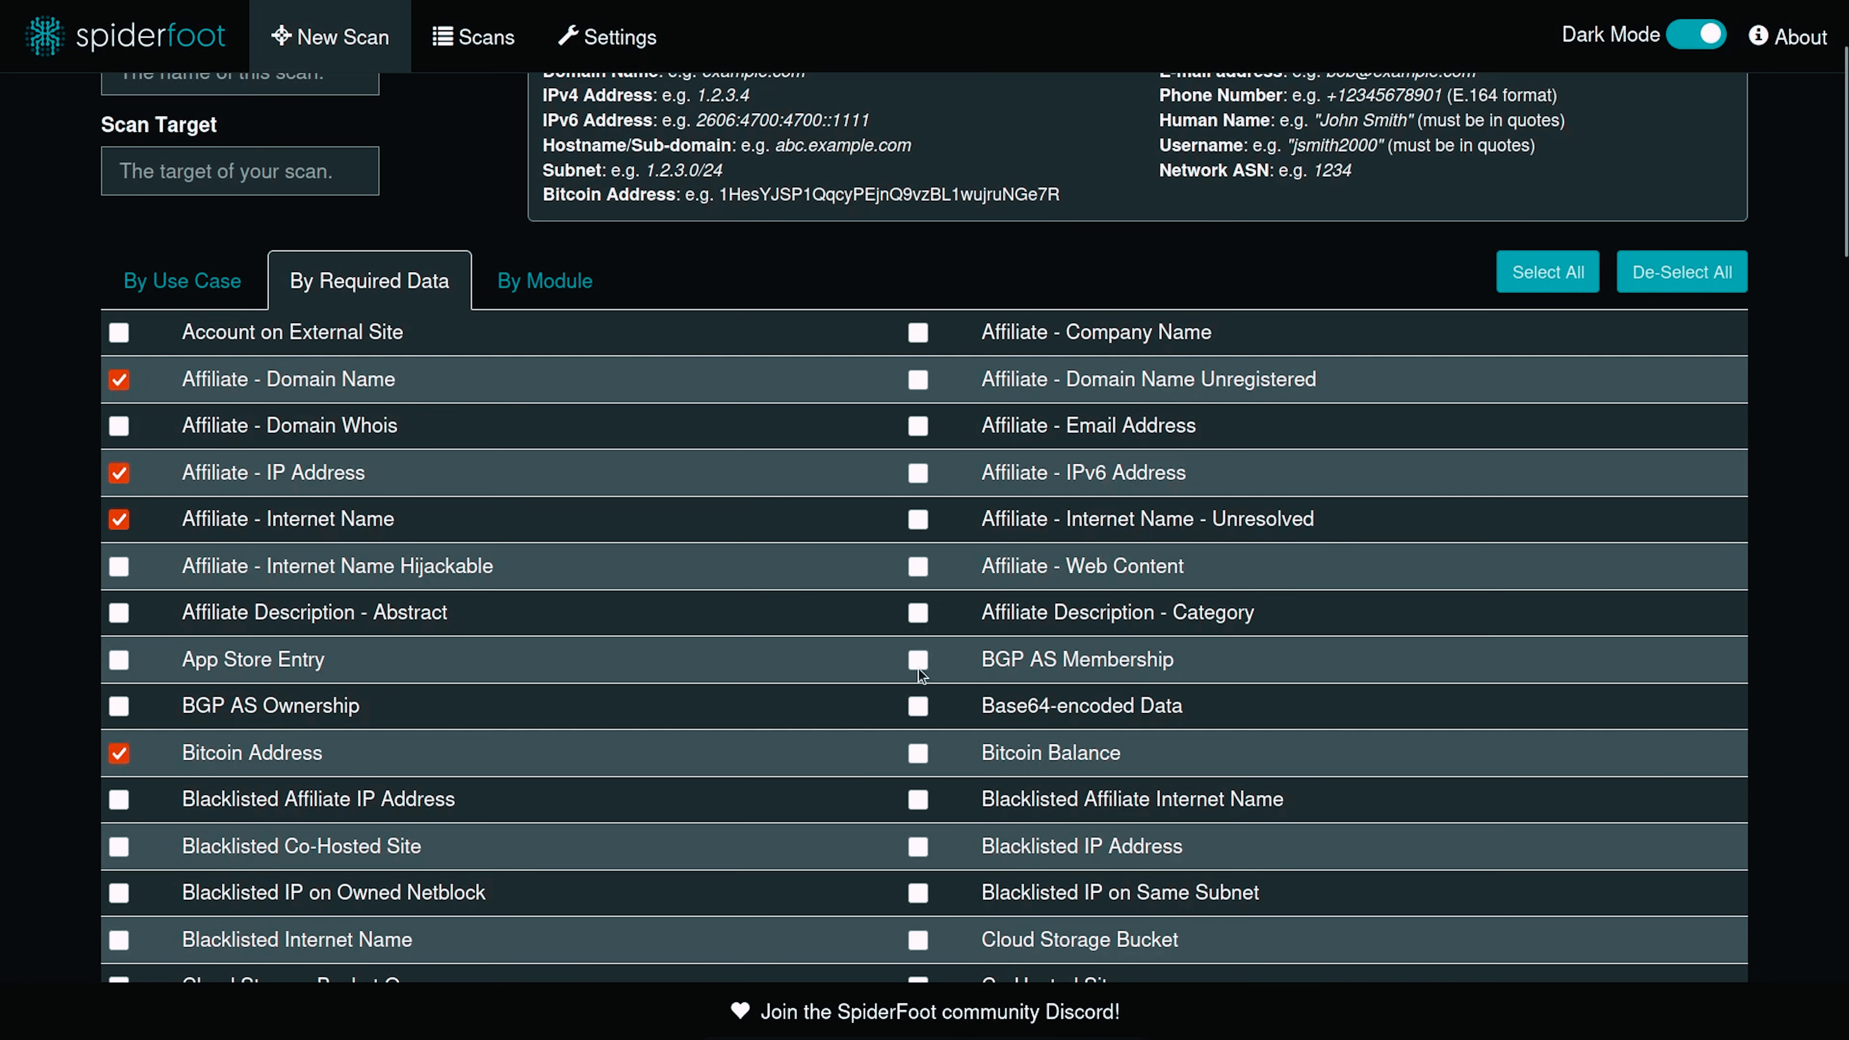
{"action": "scroll", "coordinate": [920, 665], "scroll_direction": "down", "scroll_amount": 8}
{"action": "left_click", "coordinate": [919, 583]}
{"action": "left_click", "coordinate": [118, 583]}
{"action": "left_click", "coordinate": [119, 677]}
{"action": "left_click", "coordinate": [120, 490]}
{"action": "left_click", "coordinate": [118, 350]}
{"action": "scroll", "coordinate": [962, 586], "scroll_direction": "down", "scroll_amount": 3}
{"action": "scroll", "coordinate": [964, 587], "scroll_direction": "down", "scroll_amount": 3}
{"action": "left_click", "coordinate": [919, 706]}
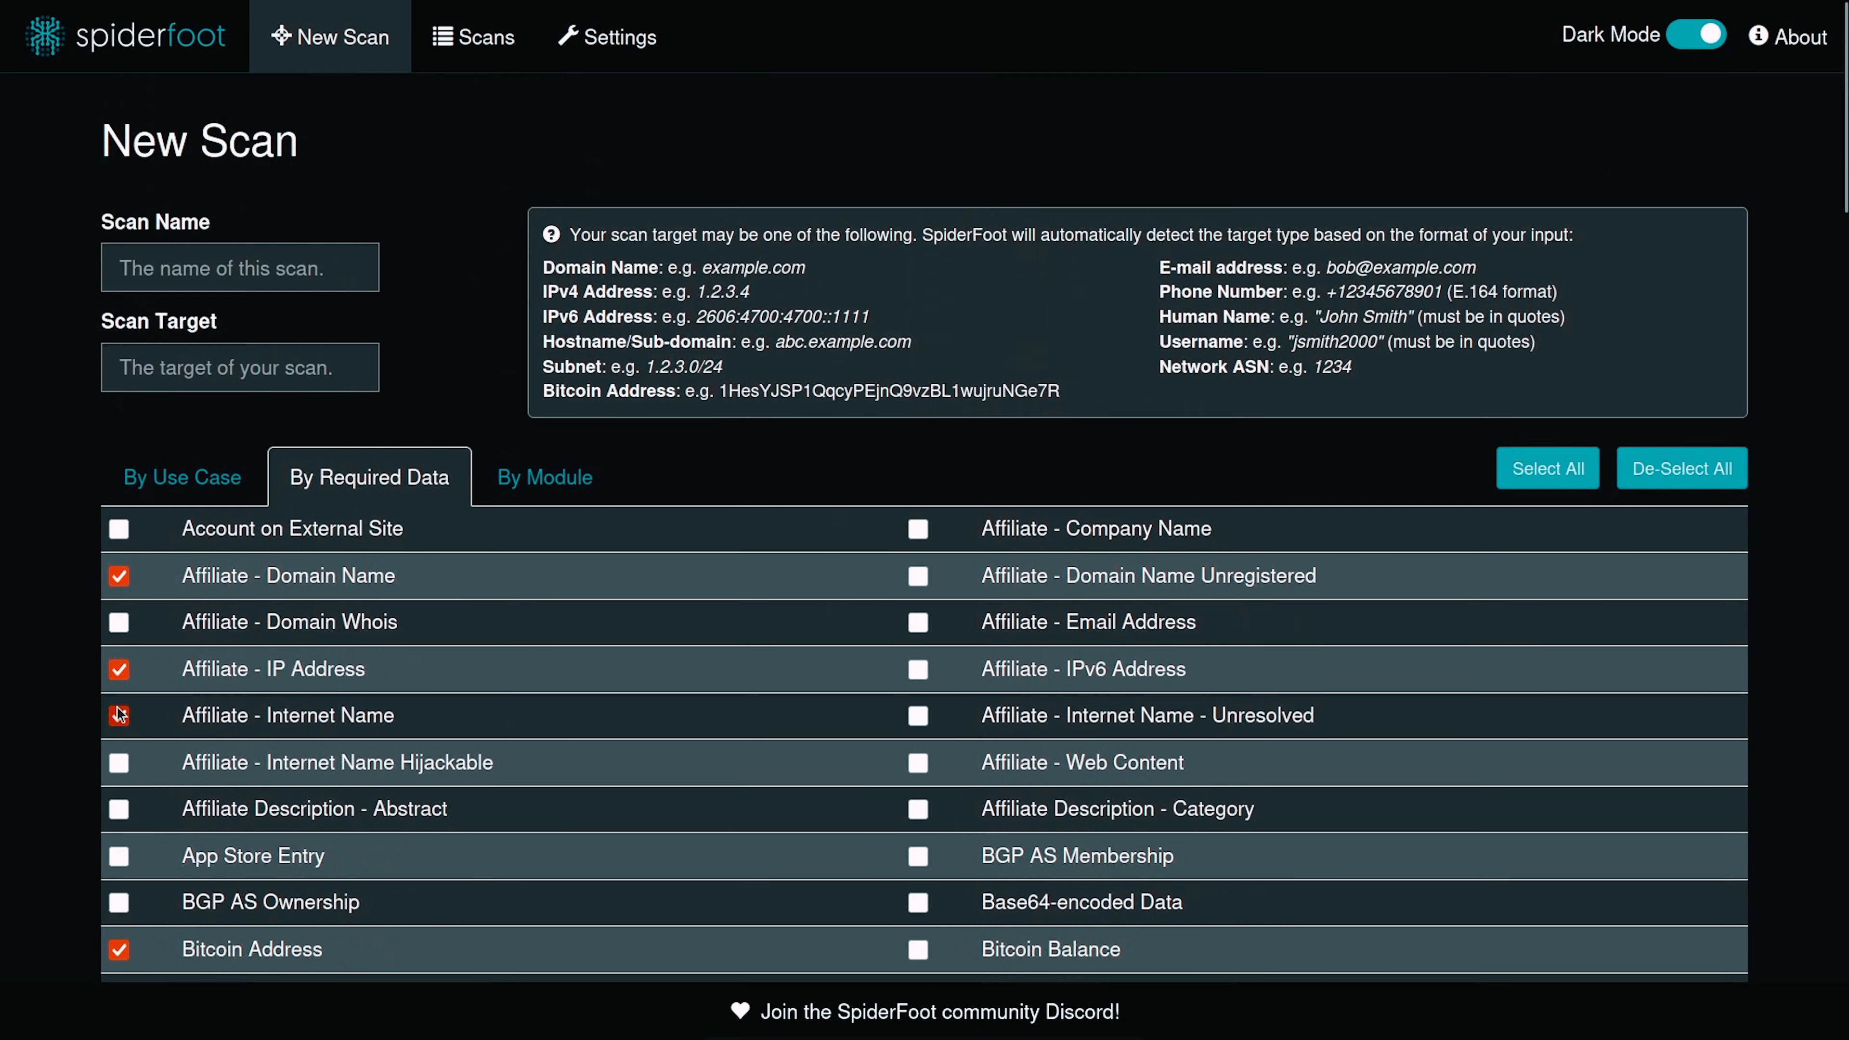
Step: Switch to selection by module, deselect all modules and enable only abuse.ch, AdGuard DNS and Ahmia
{"action": "left_click", "coordinate": [551, 490]}
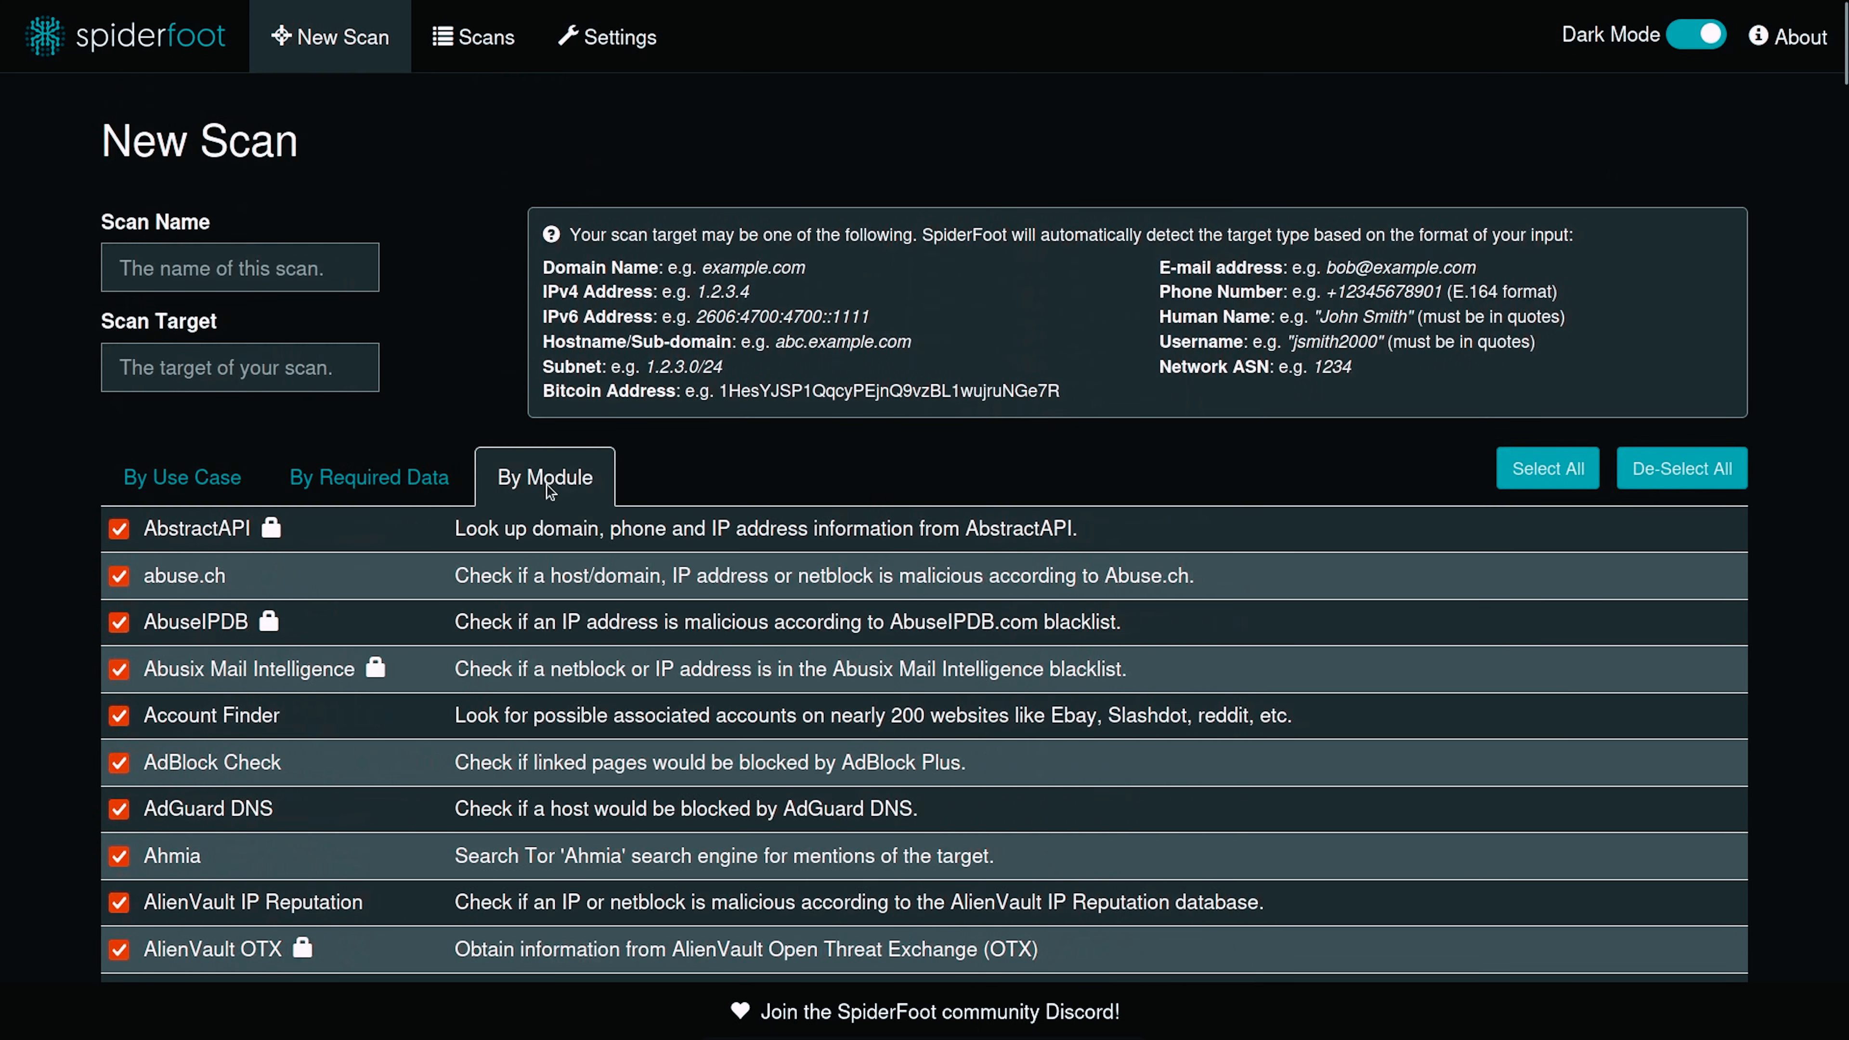
{"action": "scroll", "coordinate": [952, 419], "scroll_direction": "down", "scroll_amount": 3}
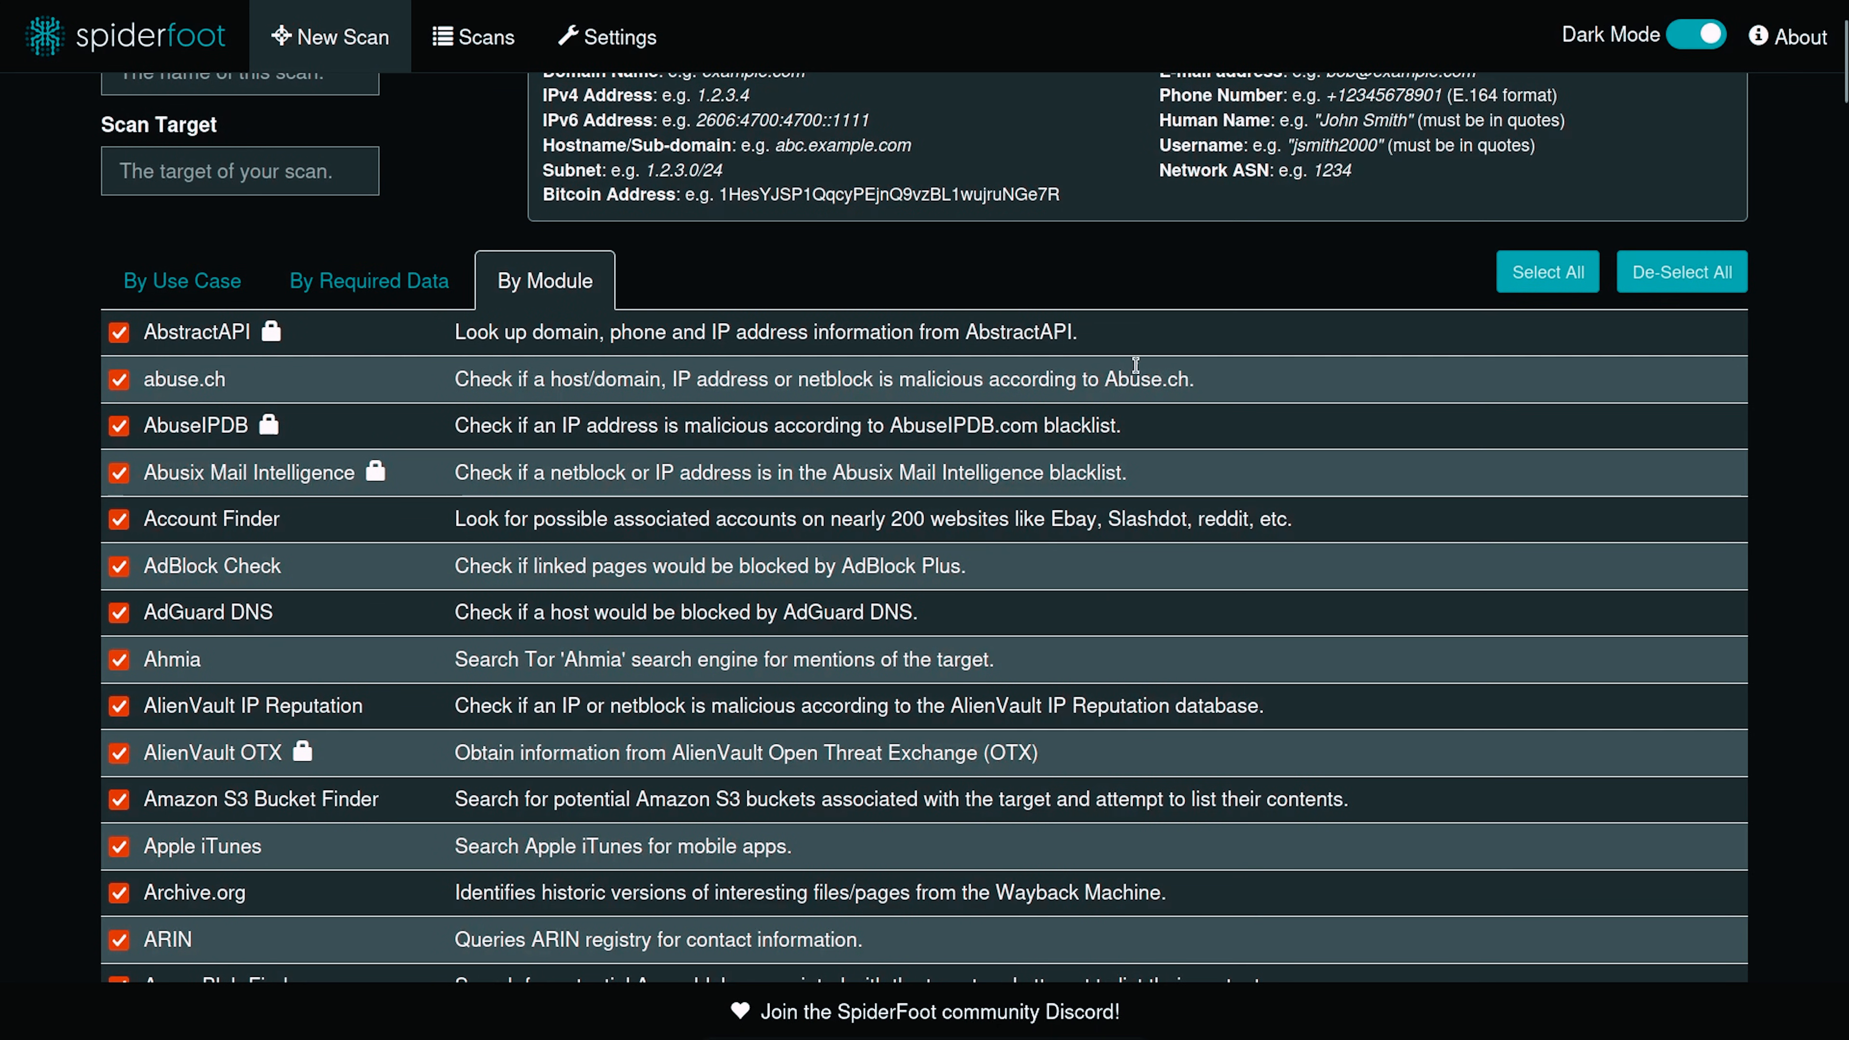
{"action": "left_click", "coordinate": [1681, 272]}
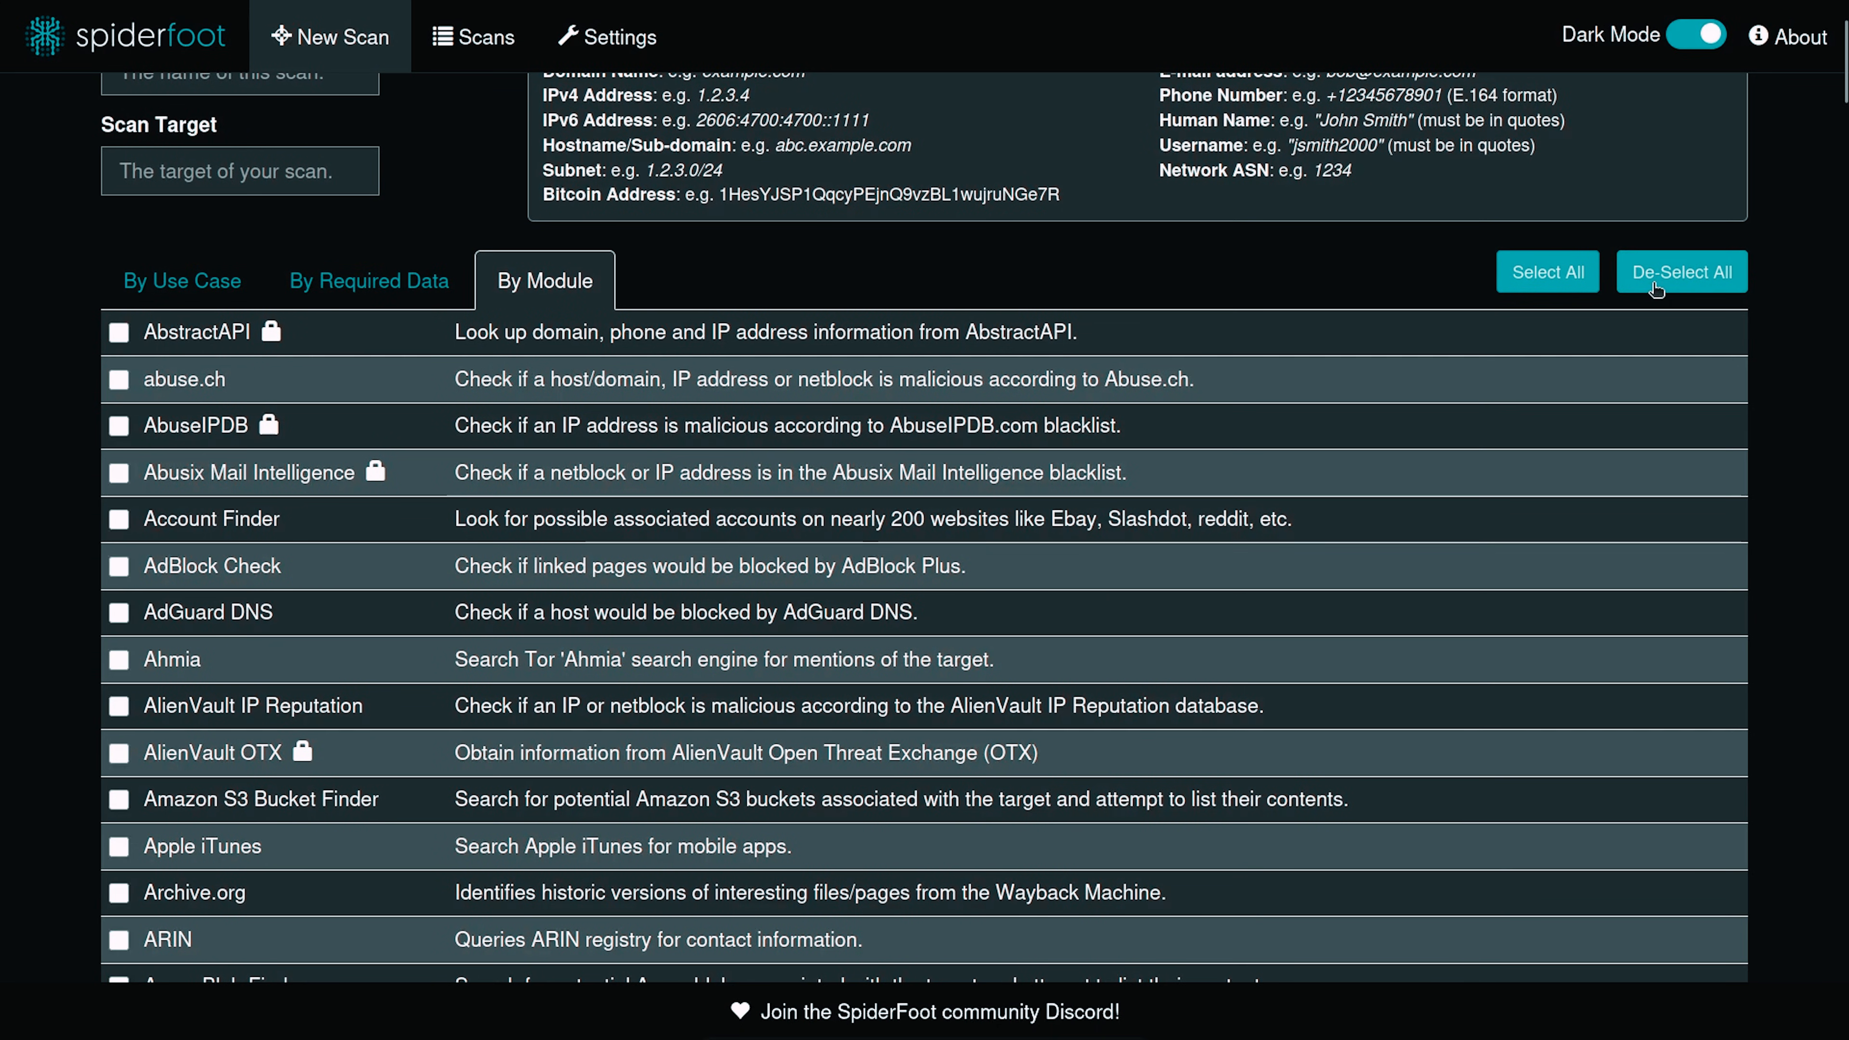
{"action": "left_click", "coordinate": [120, 380]}
{"action": "left_click", "coordinate": [119, 612]}
{"action": "left_click", "coordinate": [119, 661]}
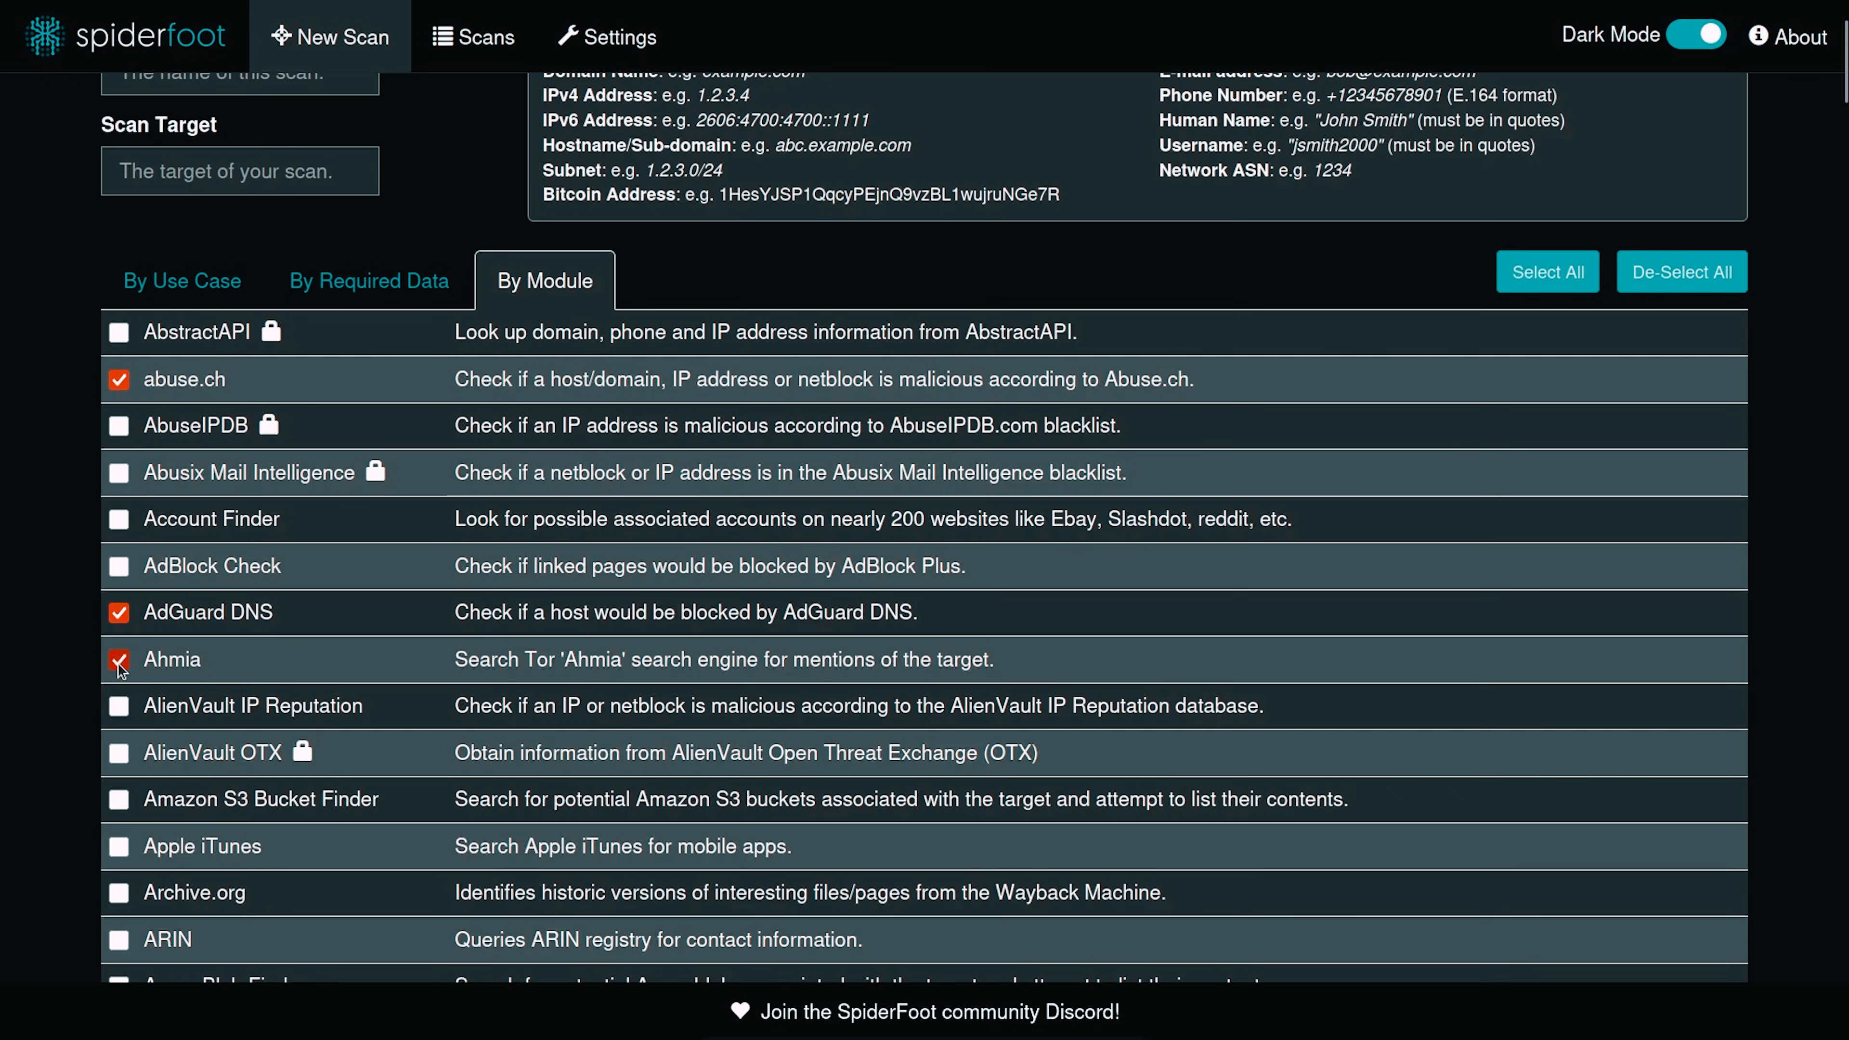
{"action": "mouse_move", "coordinate": [374, 479]}
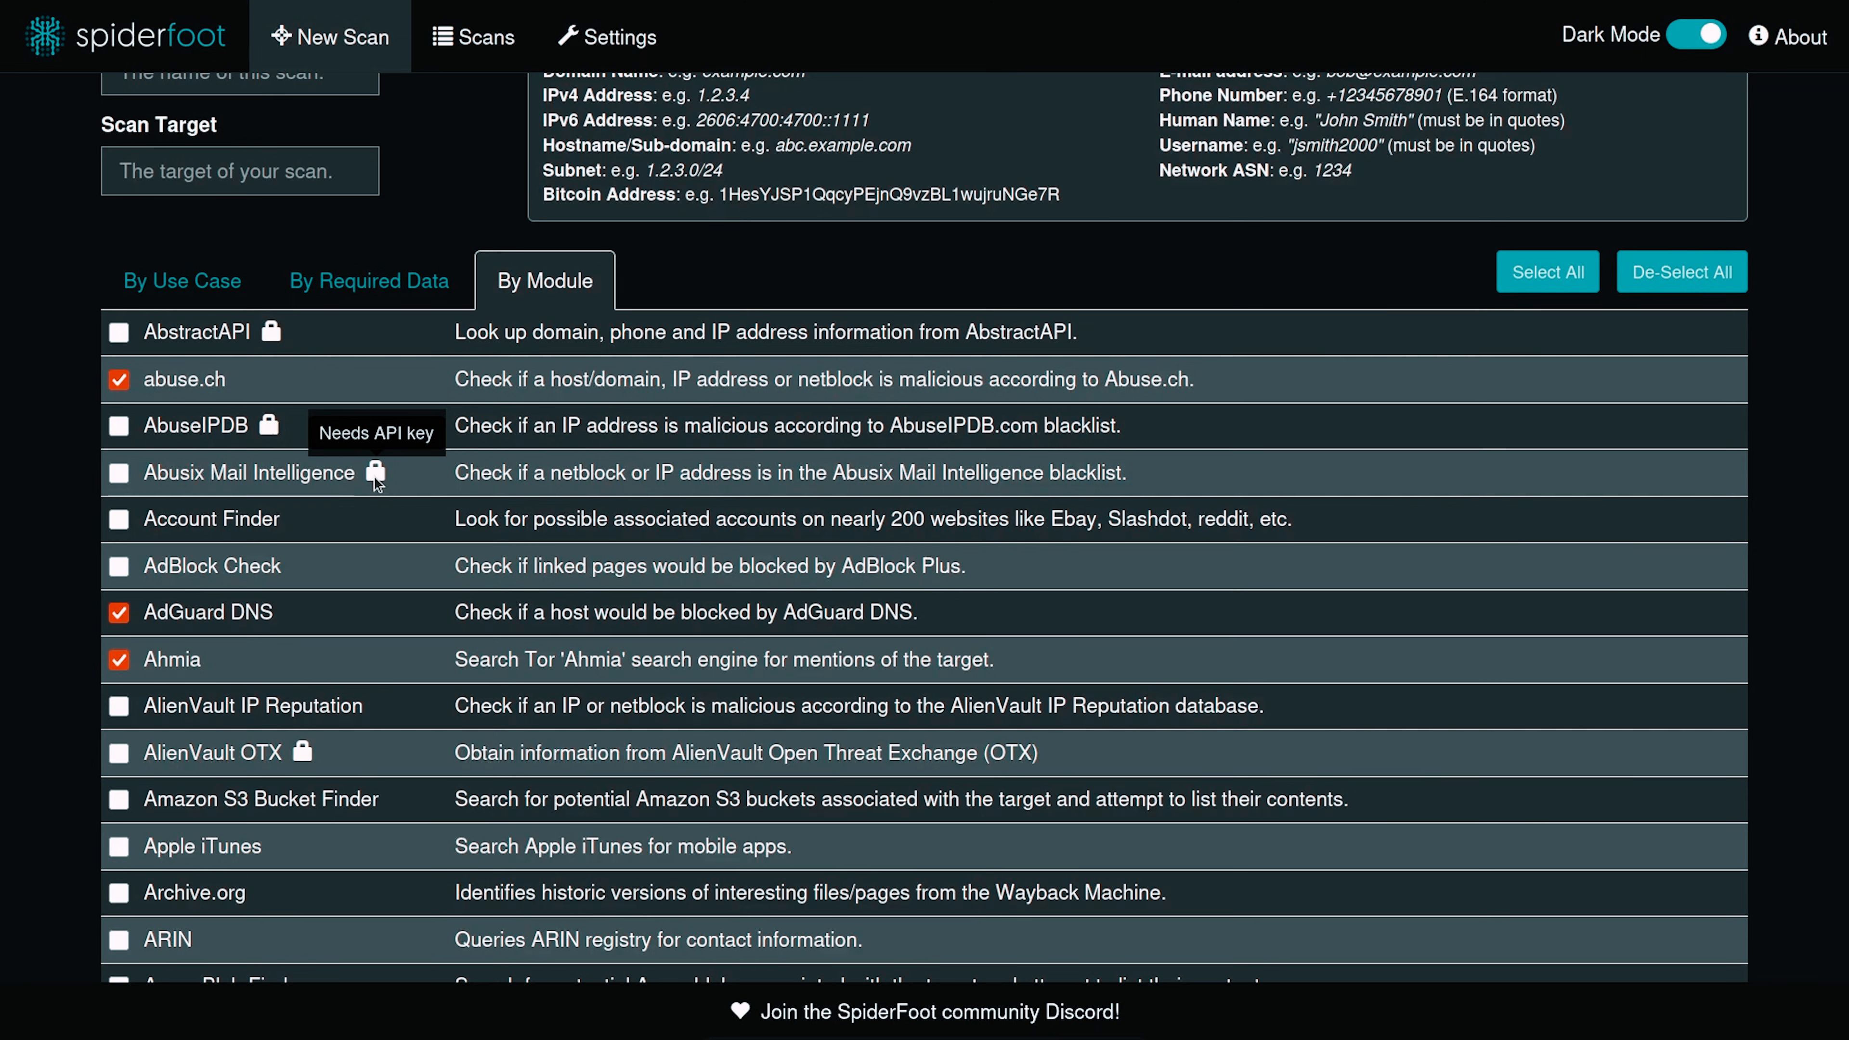
Step: Return to the selection by required data and name the scan new_scan
{"action": "left_click", "coordinate": [342, 297]}
{"action": "scroll", "coordinate": [343, 297], "scroll_direction": "up", "scroll_amount": 3}
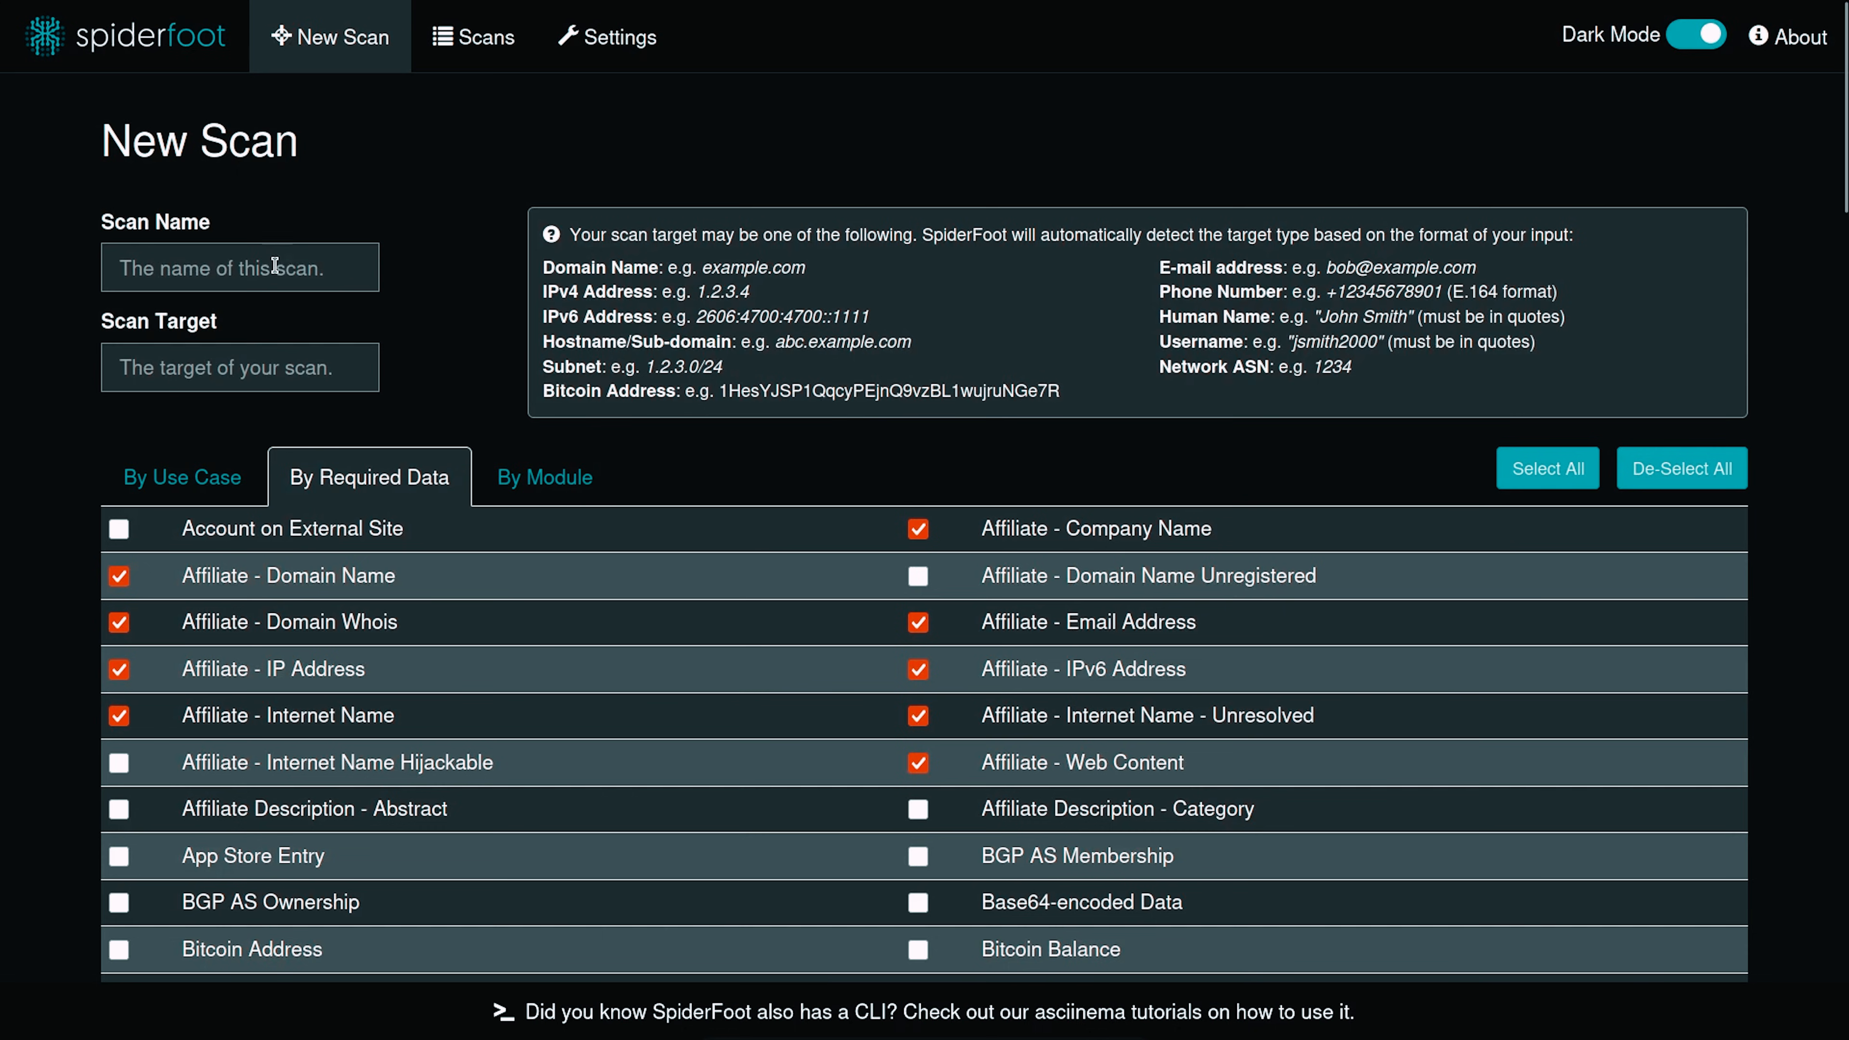
{"action": "left_click", "coordinate": [295, 266]}
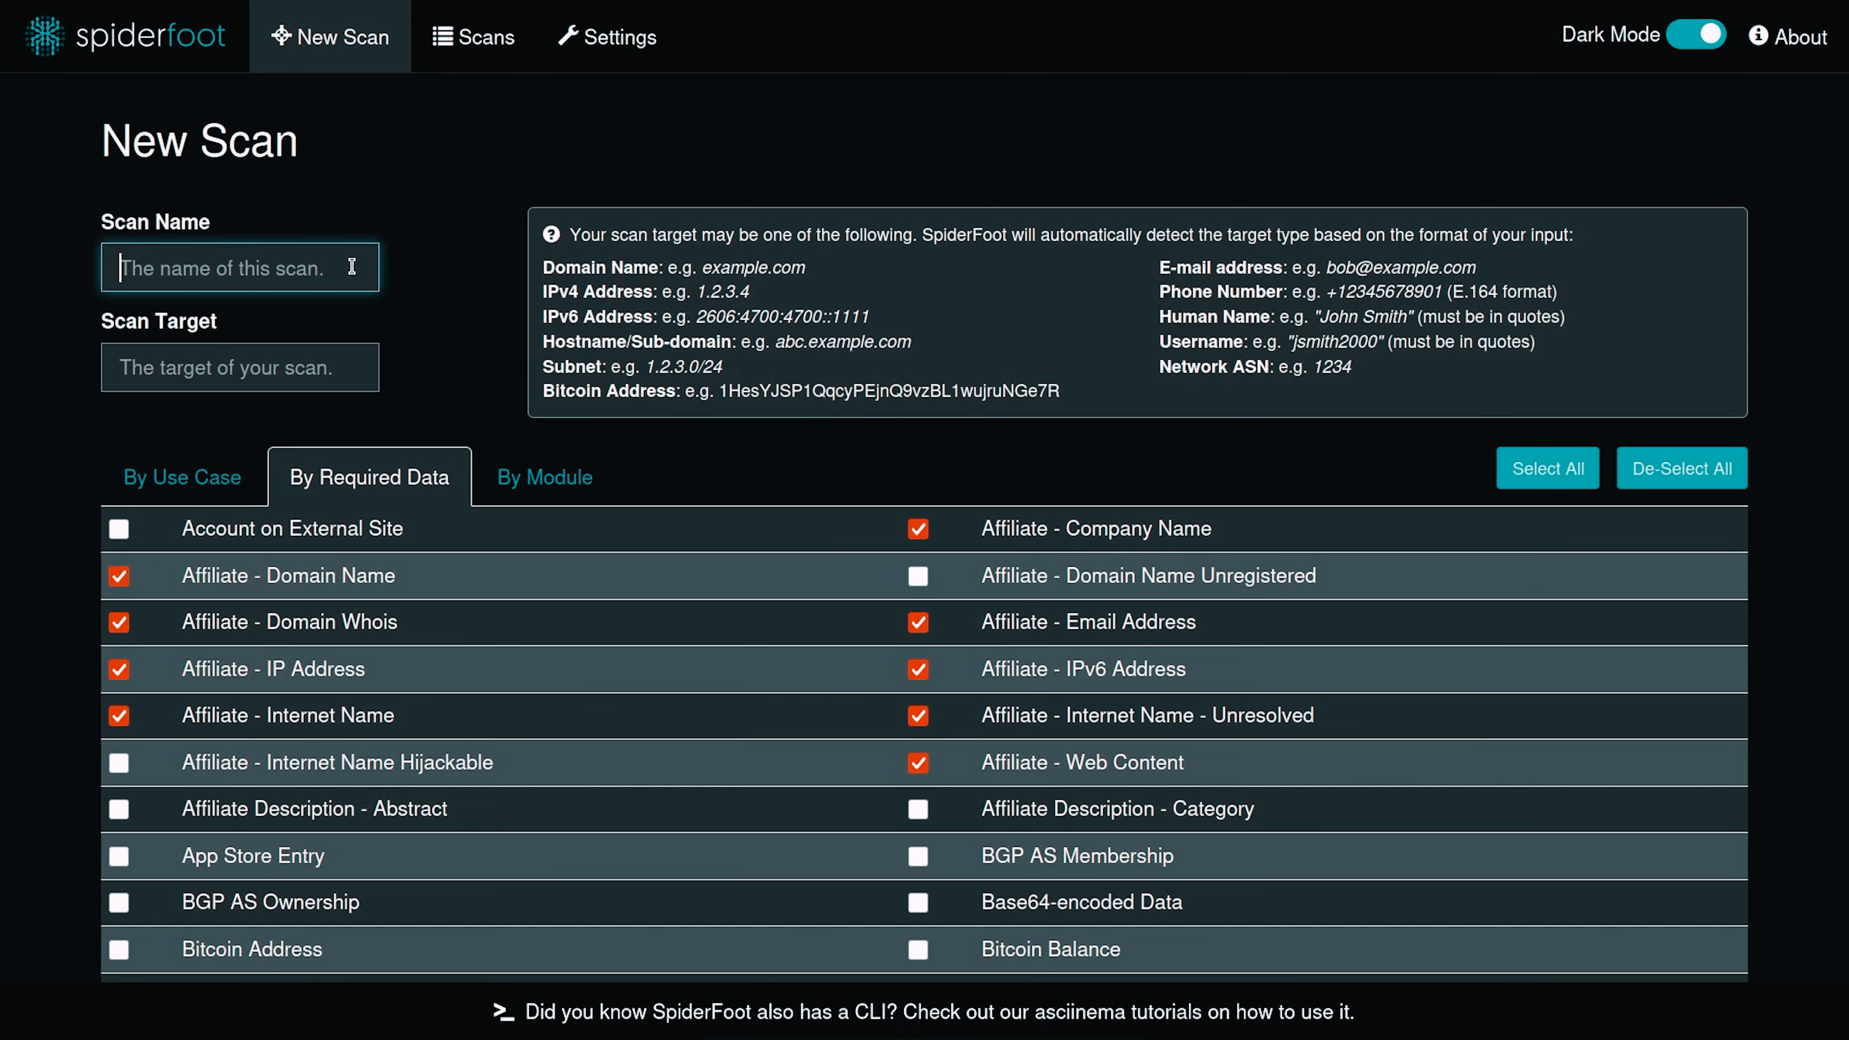
{"action": "type", "text": "new_scan"}
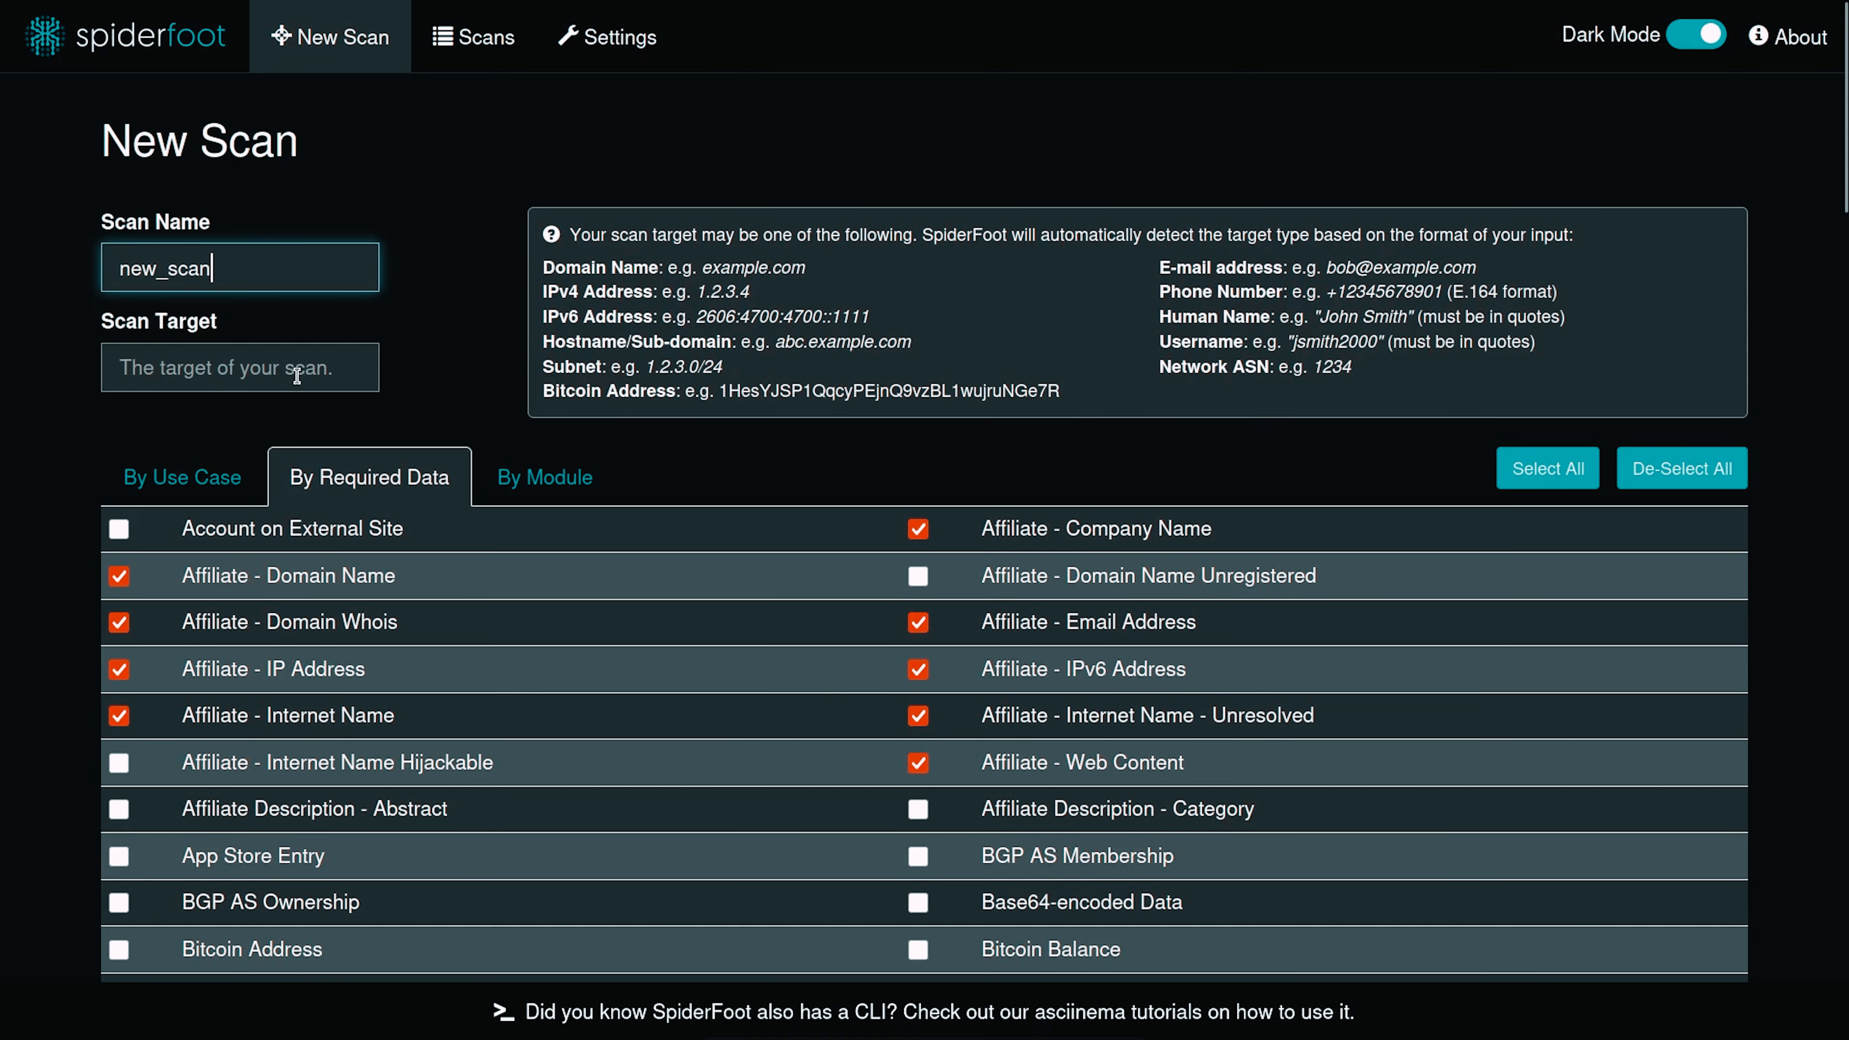
Step: Examine the accepted scan target formats, including domain name, IPv4 address, hostname, e-mail address, network ASN and Bitcoin address
{"action": "left_click", "coordinate": [334, 376]}
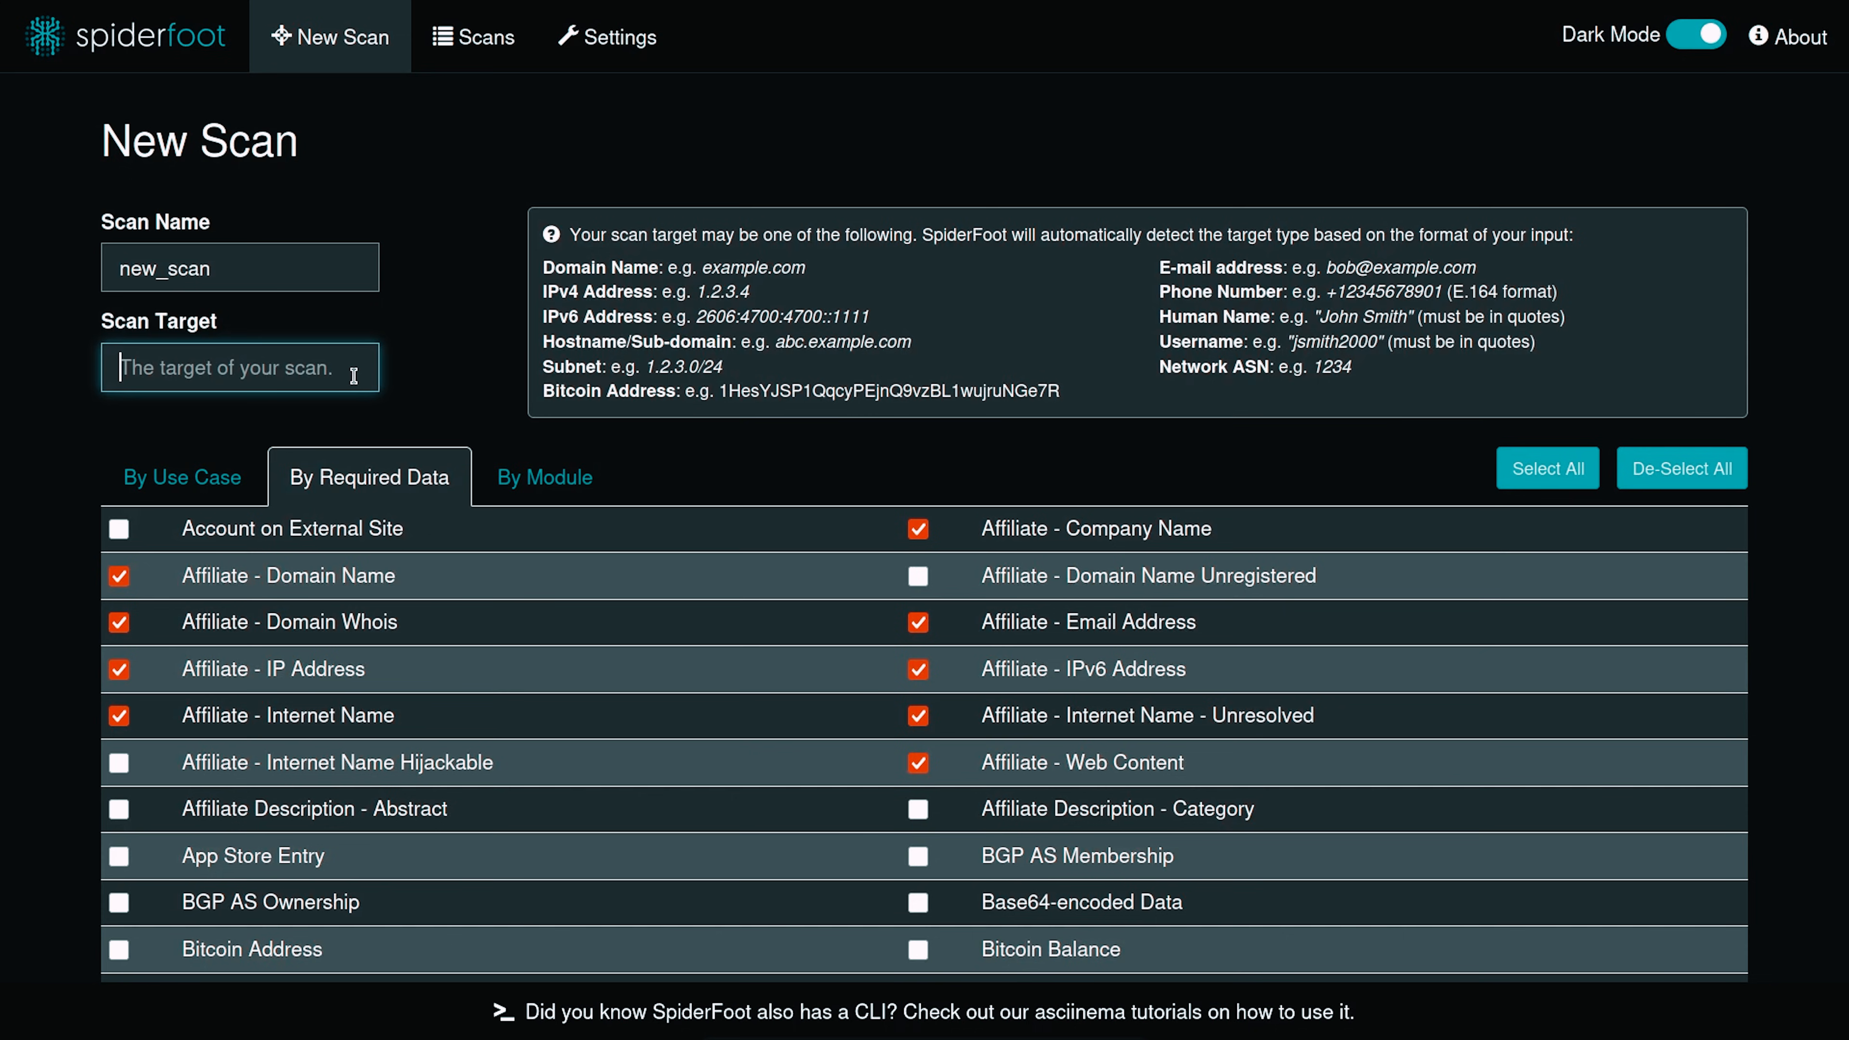
{"action": "triple_click", "coordinate": [583, 233]}
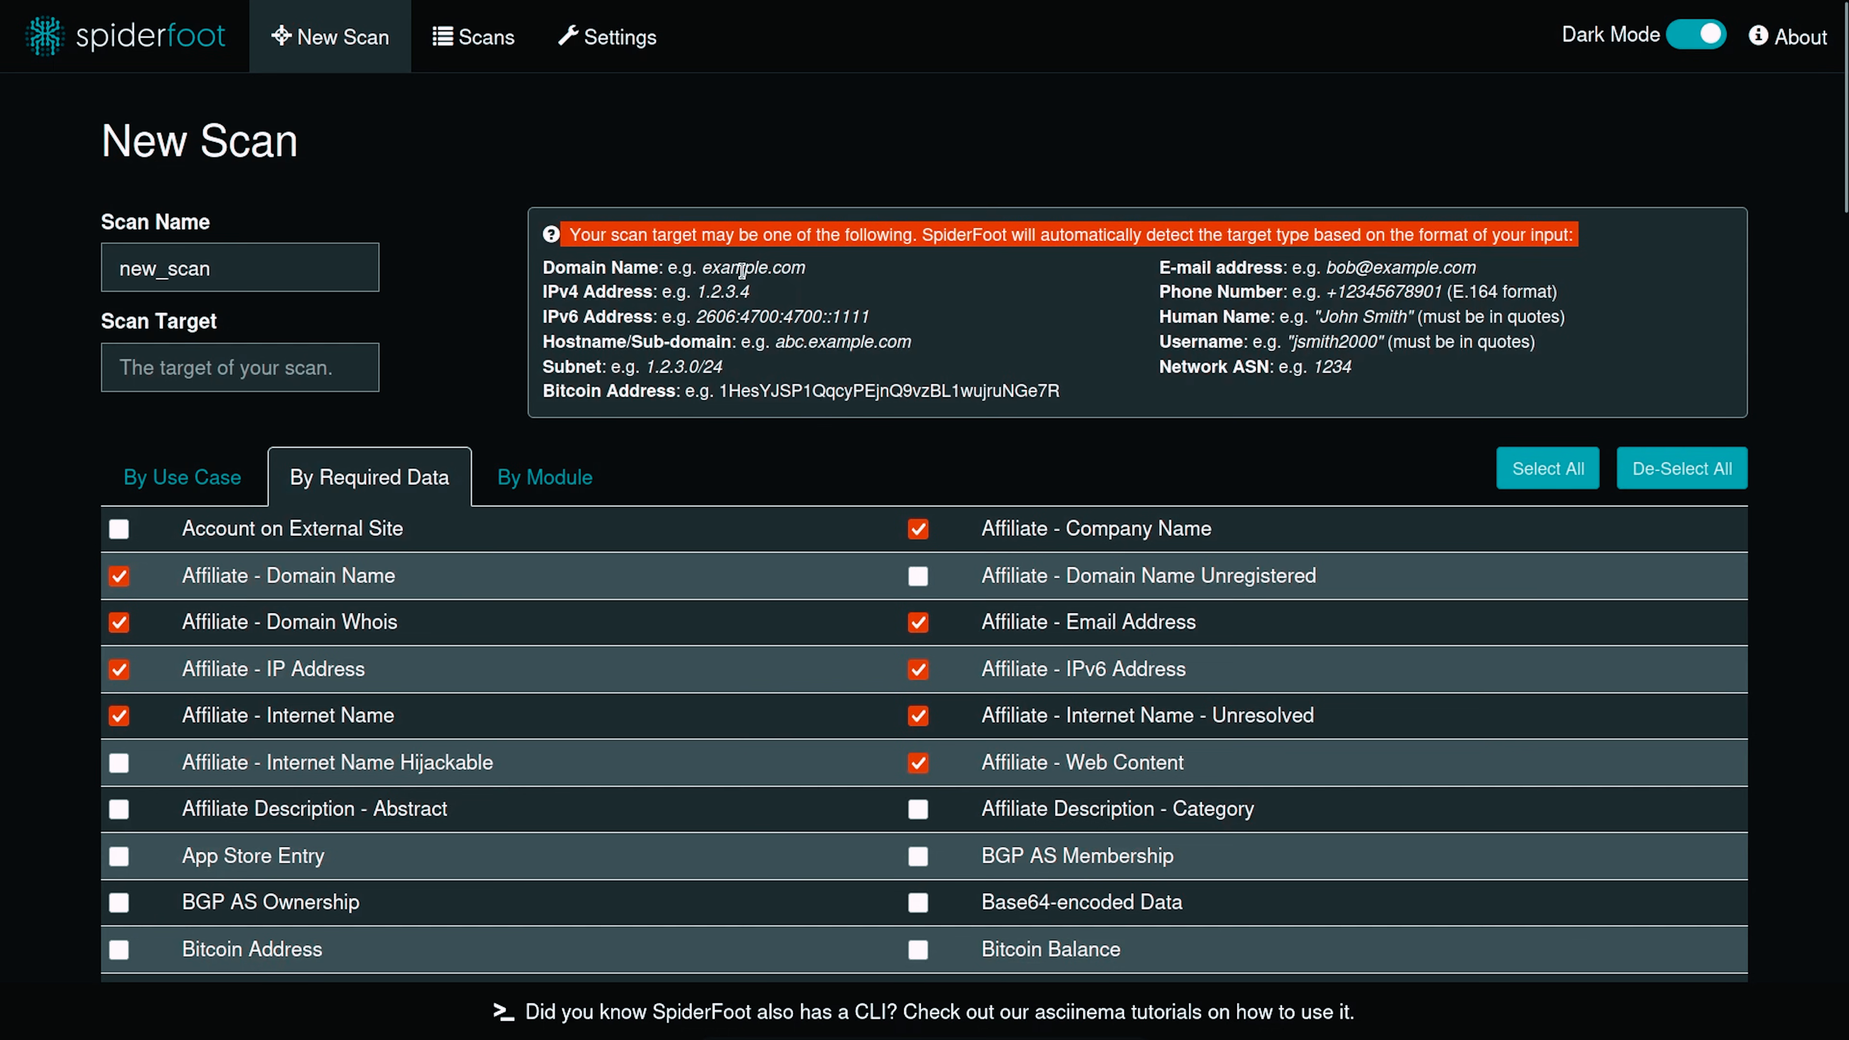
{"action": "left_click_drag", "start_coordinate": [544, 270], "coordinate": [856, 266]}
{"action": "left_click", "coordinate": [856, 267]}
{"action": "left_click_drag", "start_coordinate": [545, 291], "coordinate": [807, 292]}
{"action": "left_click", "coordinate": [803, 295]}
{"action": "left_click_drag", "start_coordinate": [548, 348], "coordinate": [922, 337]}
{"action": "left_click", "coordinate": [923, 337]}
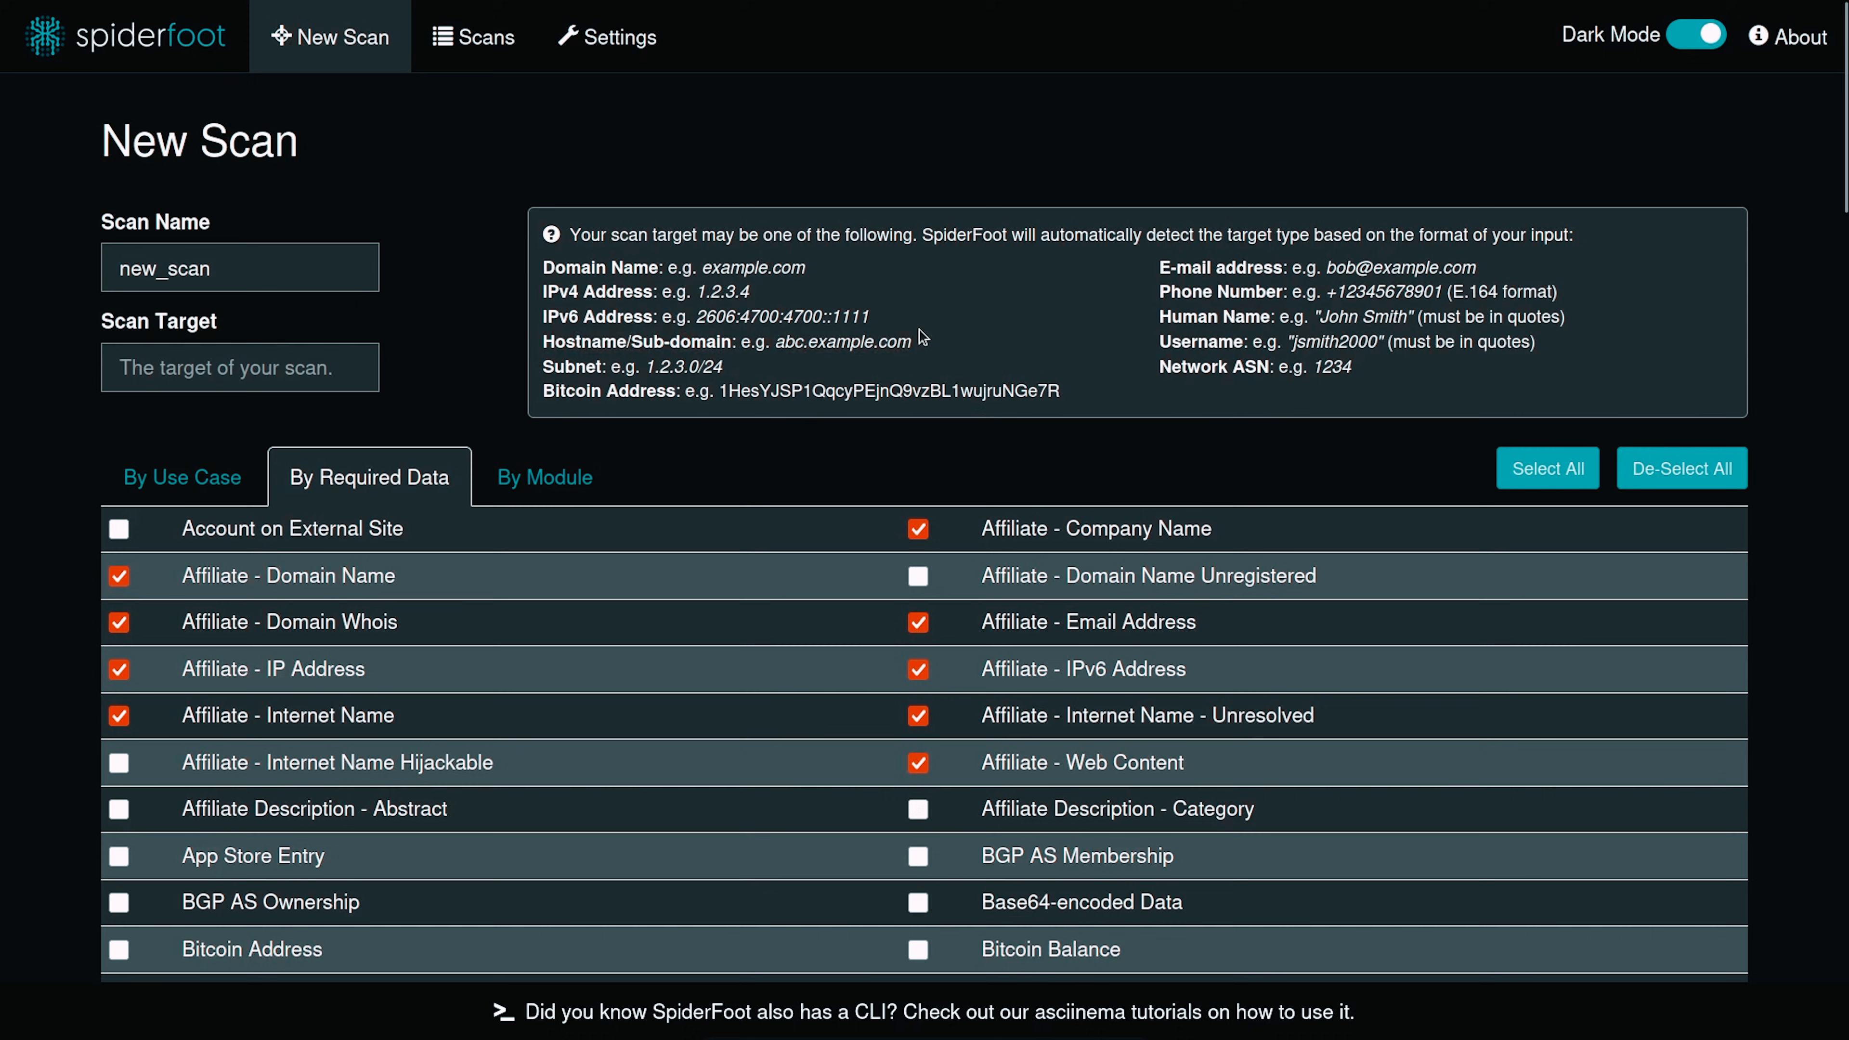
{"action": "triple_click", "coordinate": [1214, 271]}
{"action": "left_click", "coordinate": [1214, 271]}
{"action": "left_click_drag", "start_coordinate": [1159, 367], "coordinate": [1350, 368]}
{"action": "left_click", "coordinate": [1345, 371]}
{"action": "left_click_drag", "start_coordinate": [546, 394], "coordinate": [1082, 400]}
{"action": "left_click", "coordinate": [1082, 402]}
Step: Set the scan target to dinjik.com and run the scan with the selected data types
{"action": "left_click", "coordinate": [286, 382]}
{"action": "type", "text": "dinjik.com"}
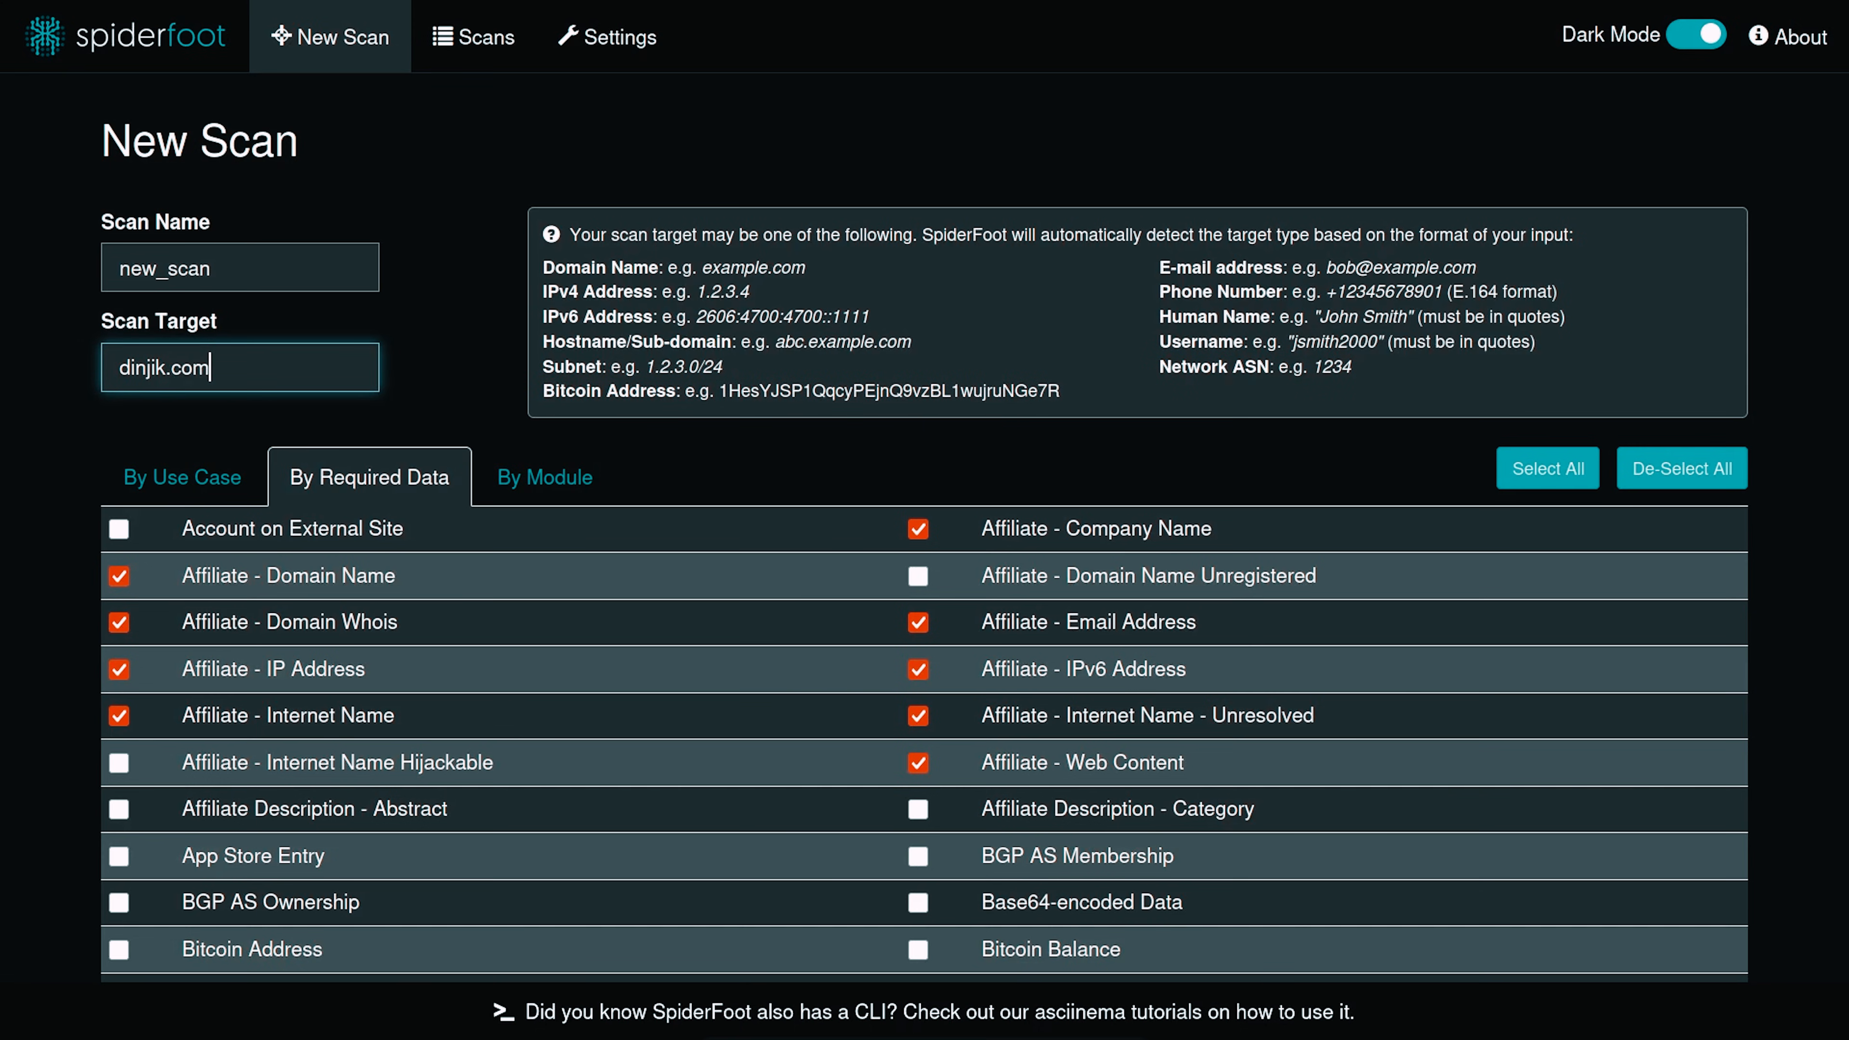
{"action": "left_click", "coordinate": [477, 405]}
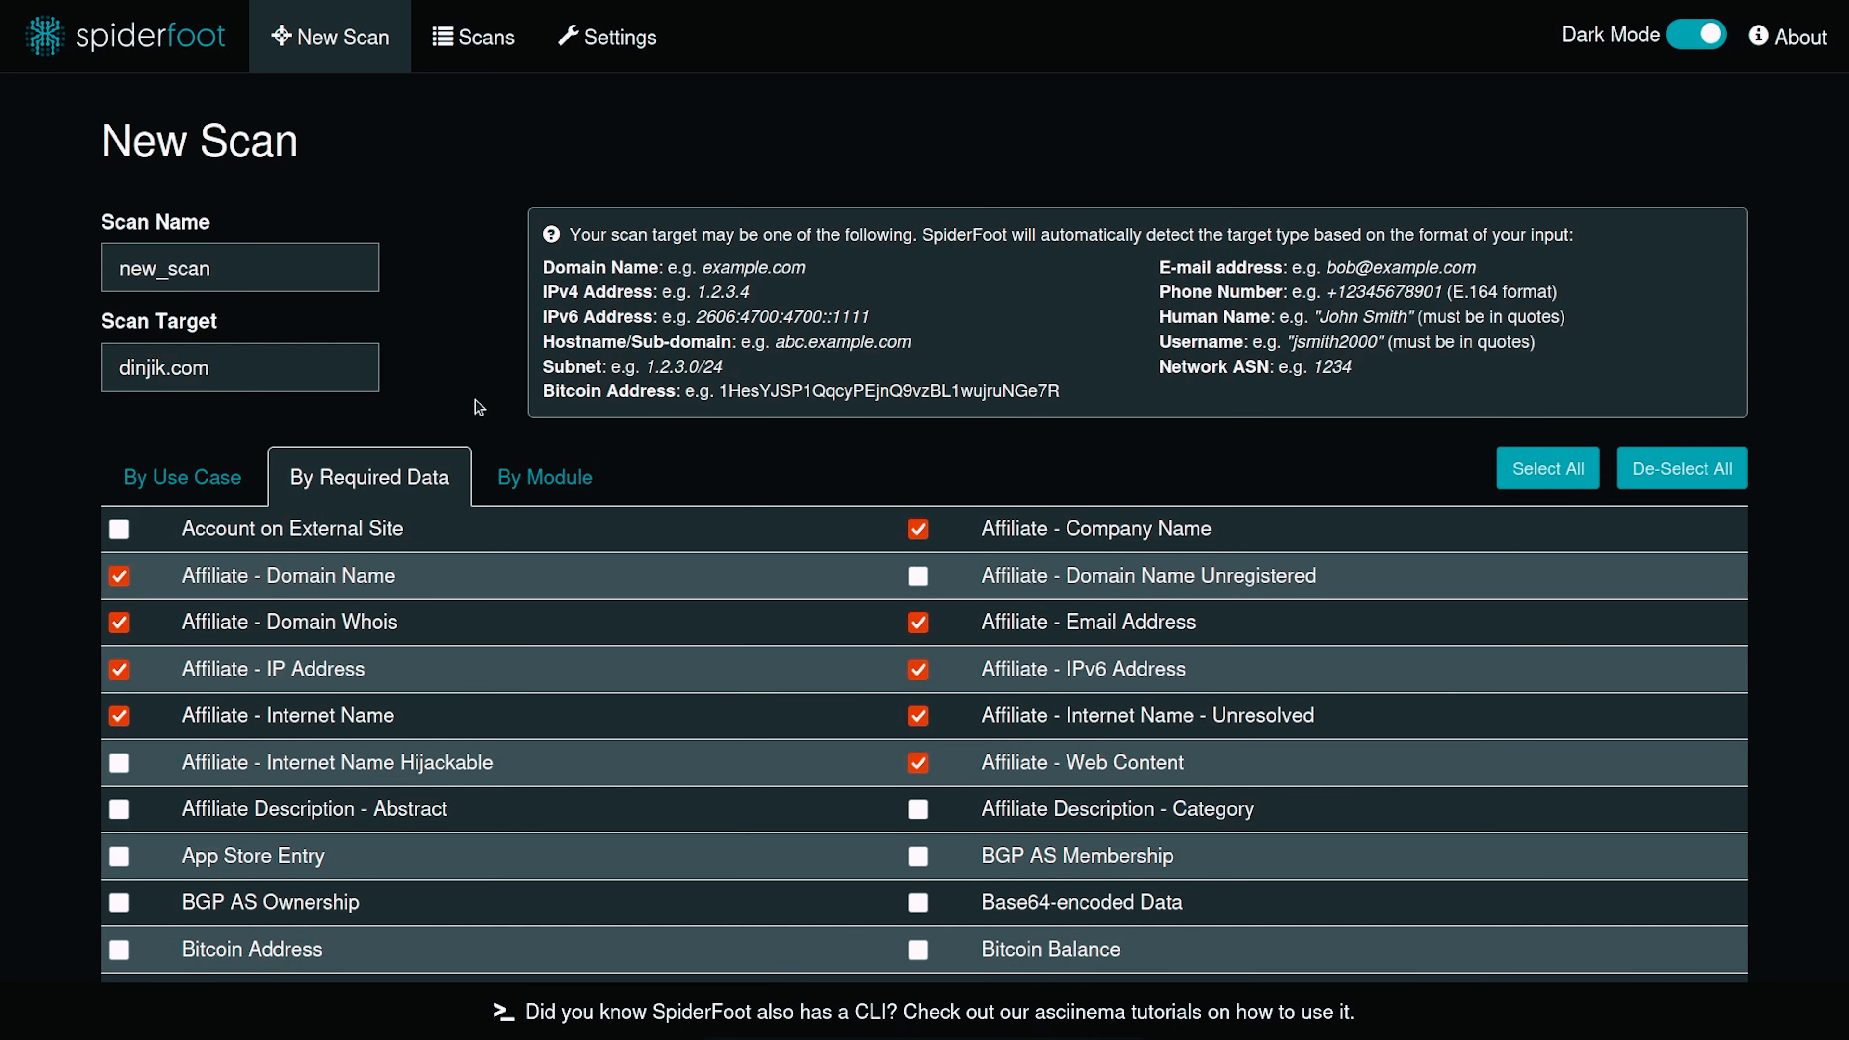
{"action": "scroll", "coordinate": [480, 407], "scroll_direction": "down", "scroll_amount": 15}
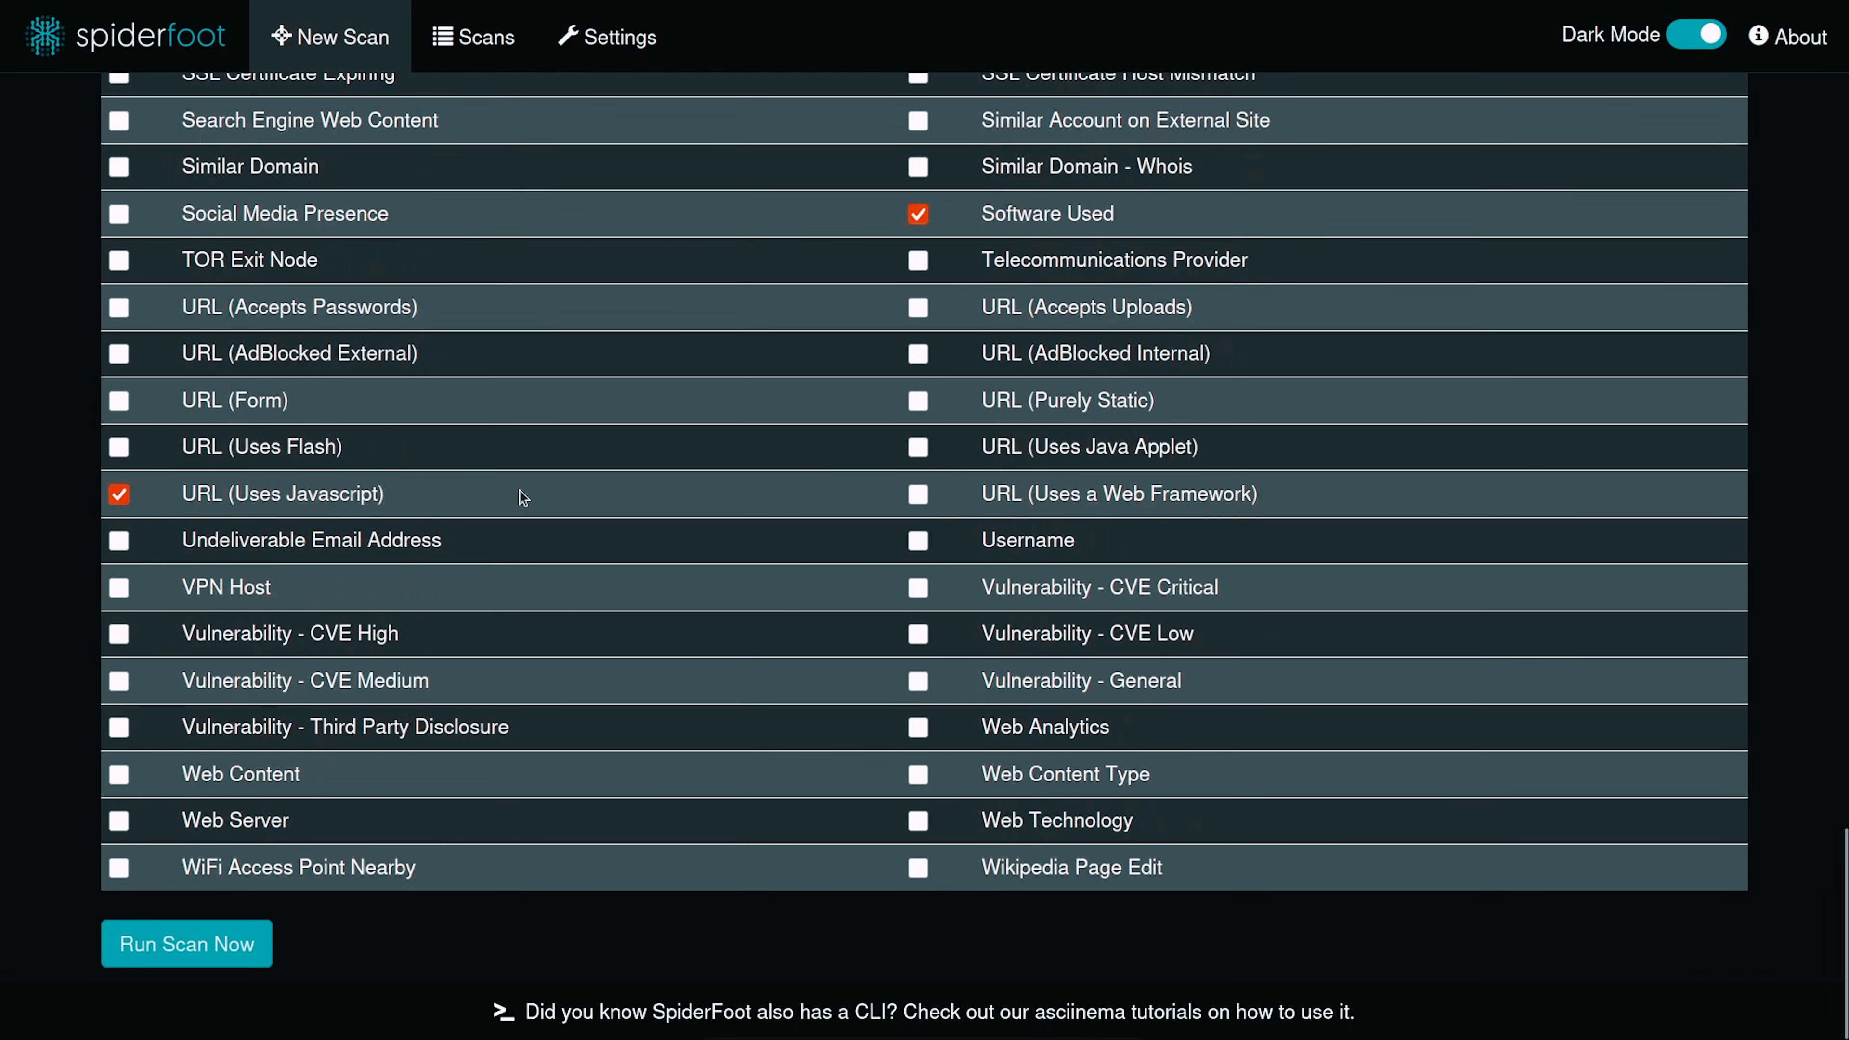
{"action": "left_click", "coordinate": [219, 960]}
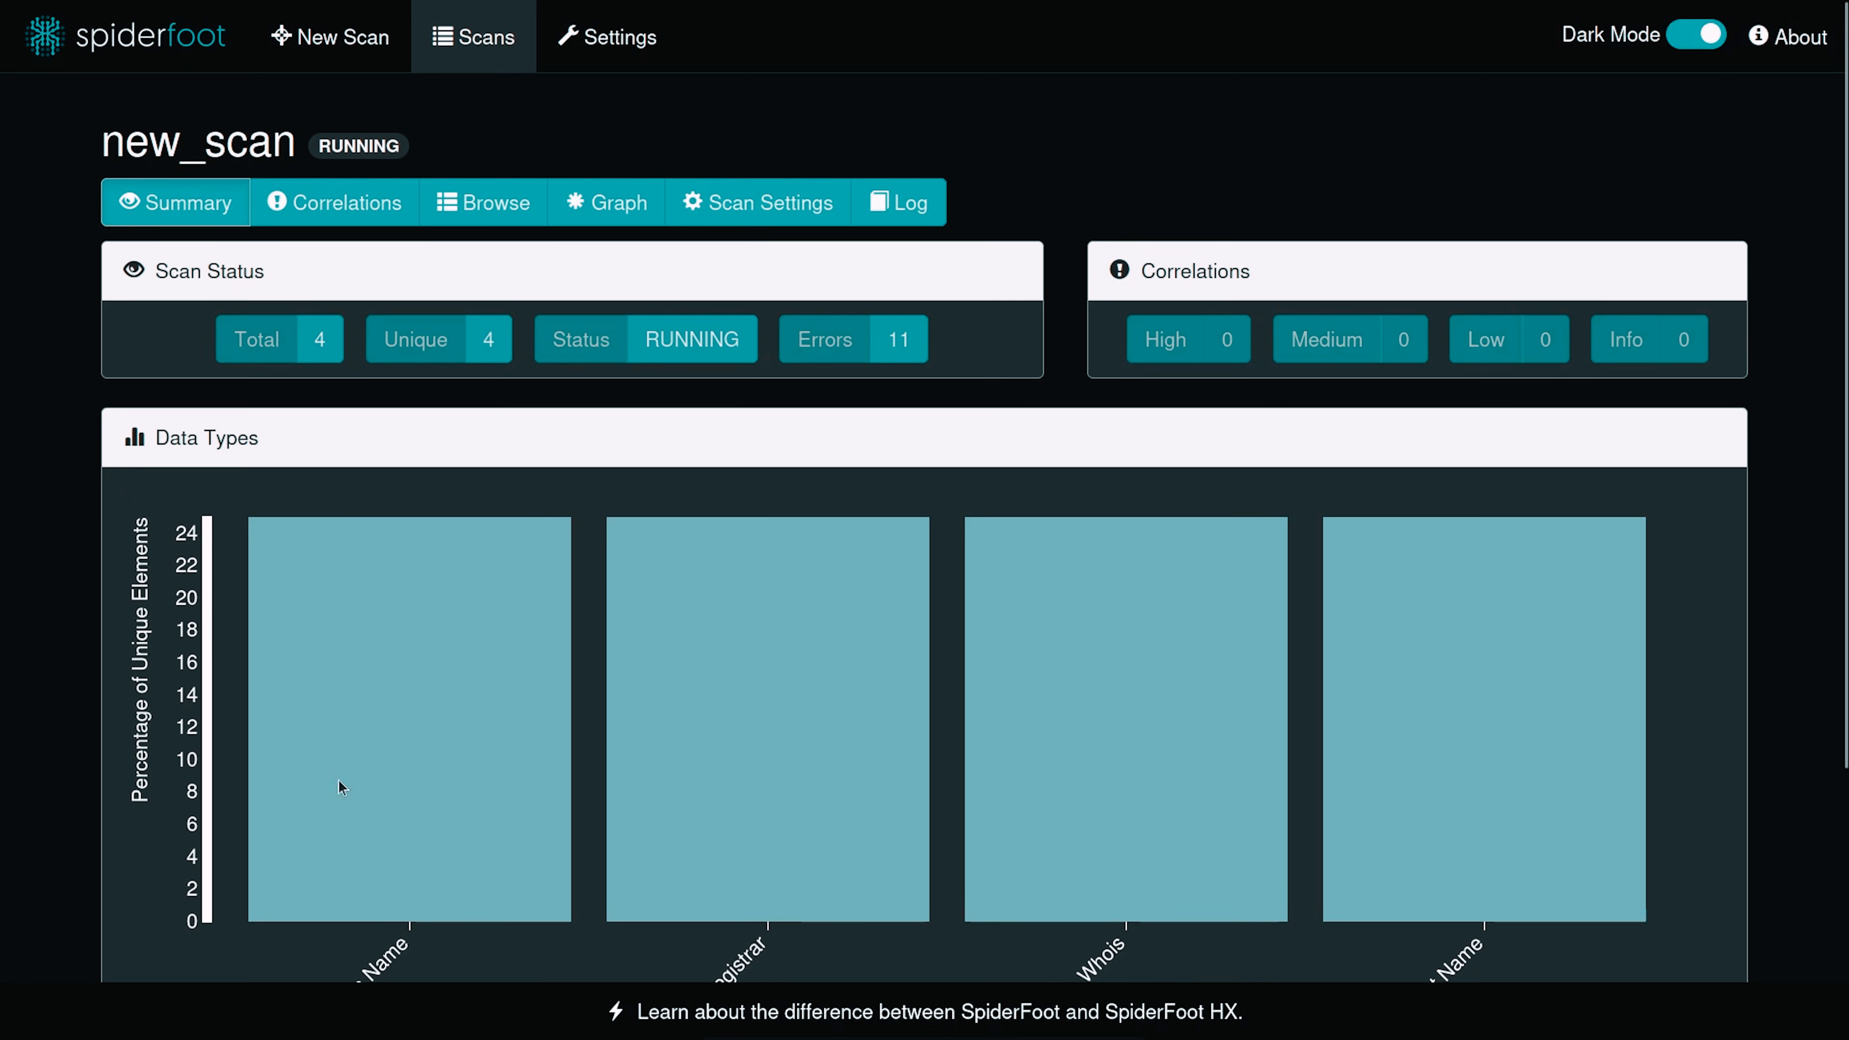
Step: Examine the running scan's summary, including its status and the Domain Registrar, Internet Name and Similar Domain bars of the data types chart
{"action": "triple_click", "coordinate": [391, 146]}
{"action": "double_click", "coordinate": [387, 147]}
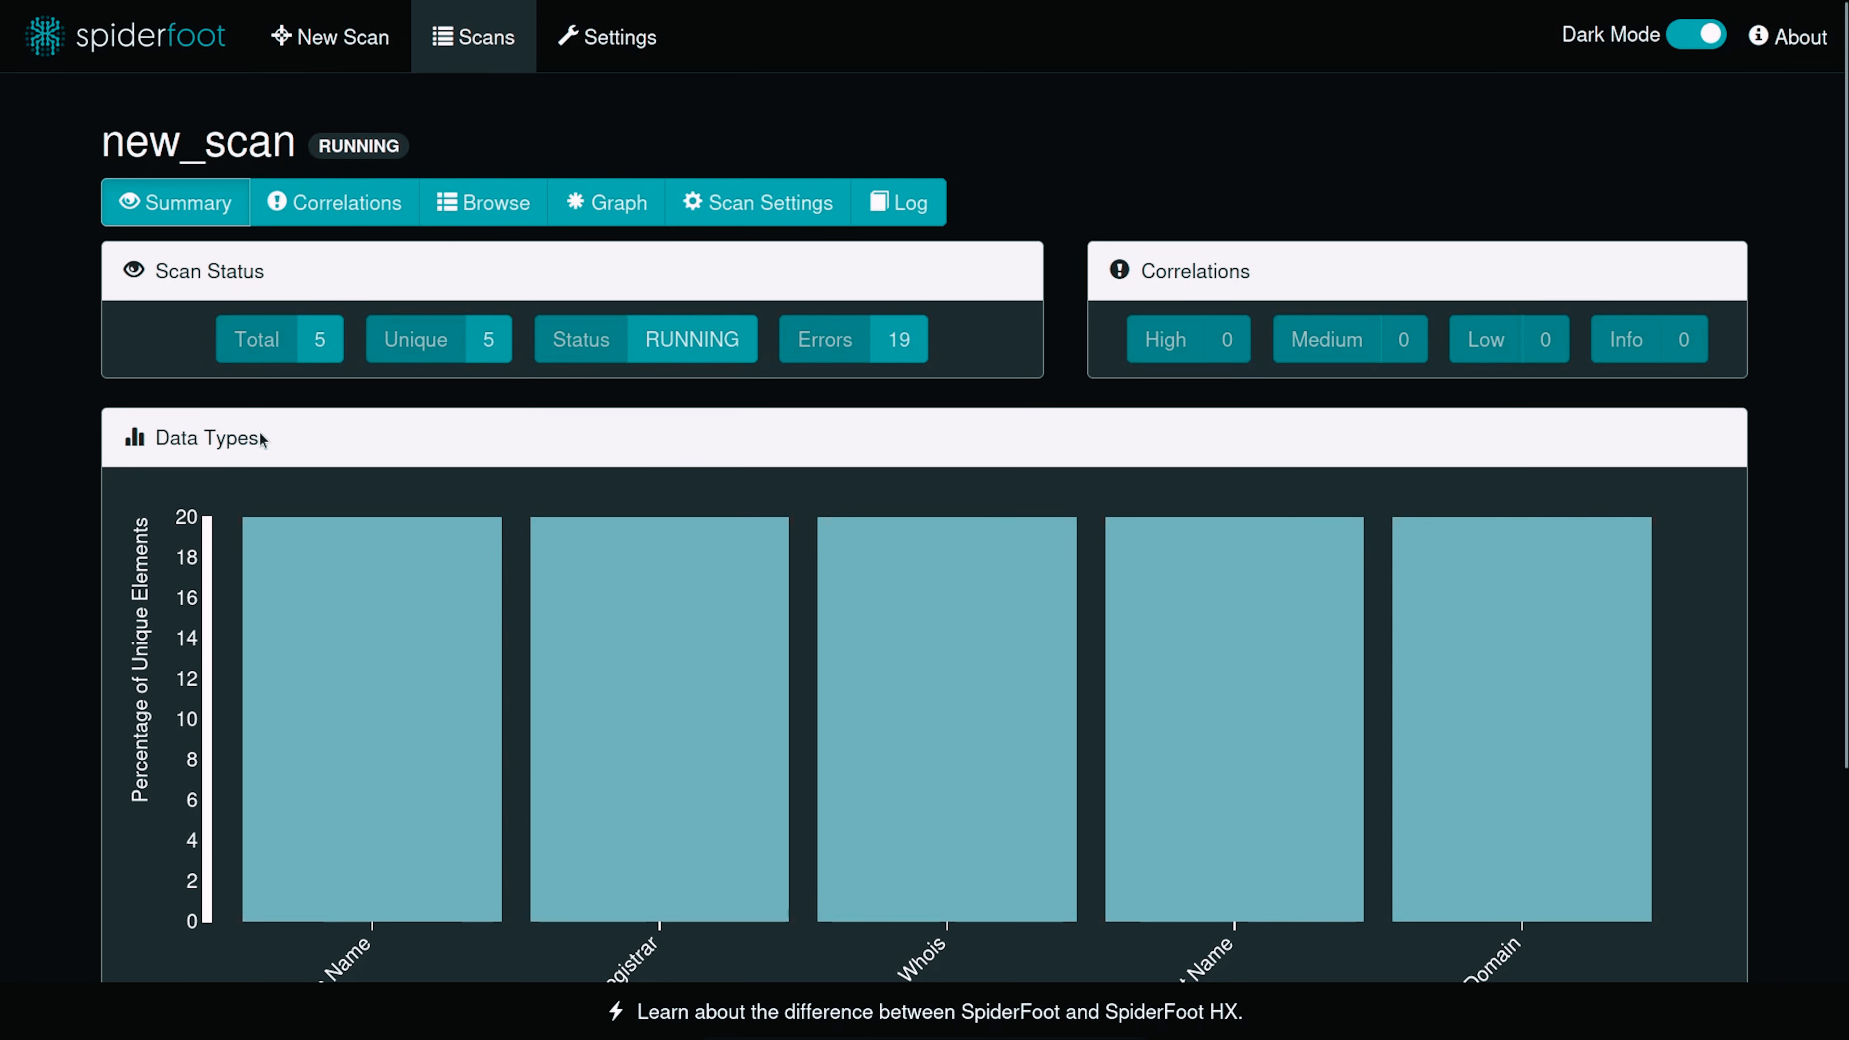
{"action": "left_click_drag", "start_coordinate": [429, 149], "coordinate": [356, 147]}
{"action": "left_click", "coordinate": [354, 150]}
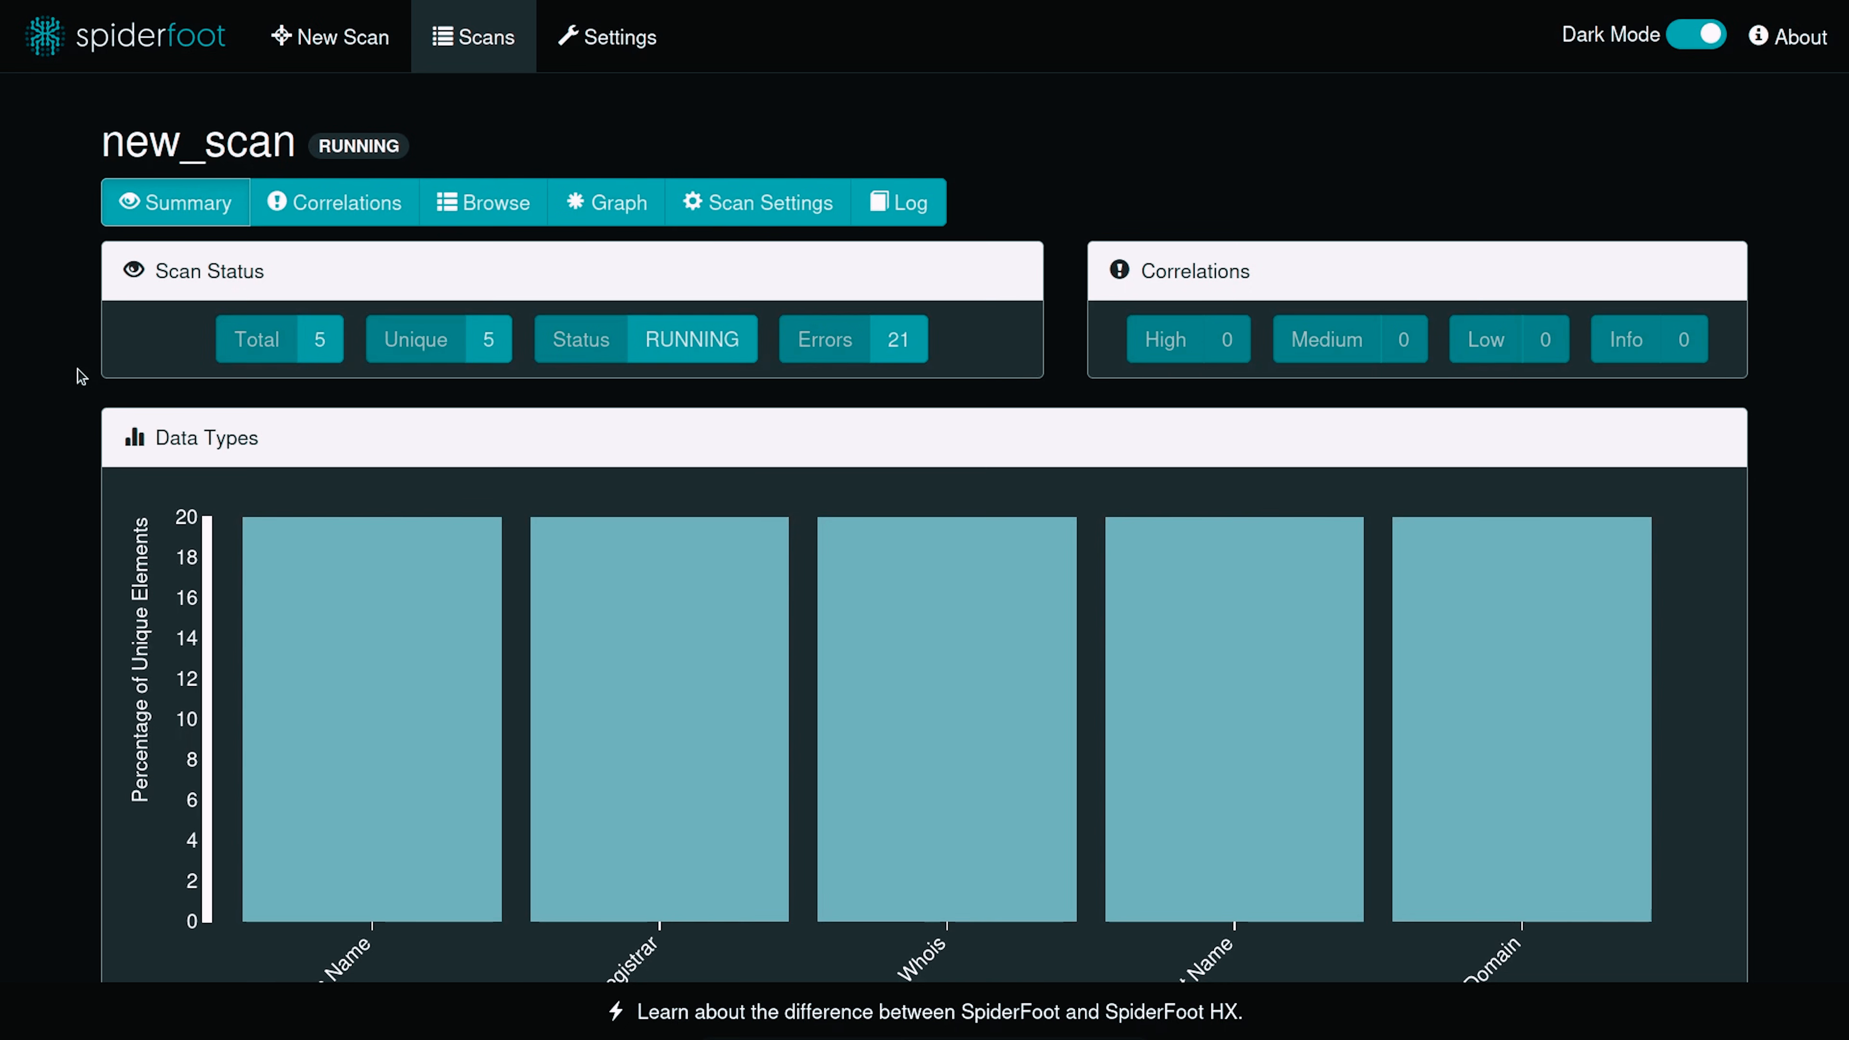
{"action": "scroll", "coordinate": [78, 370], "scroll_direction": "down", "scroll_amount": 3}
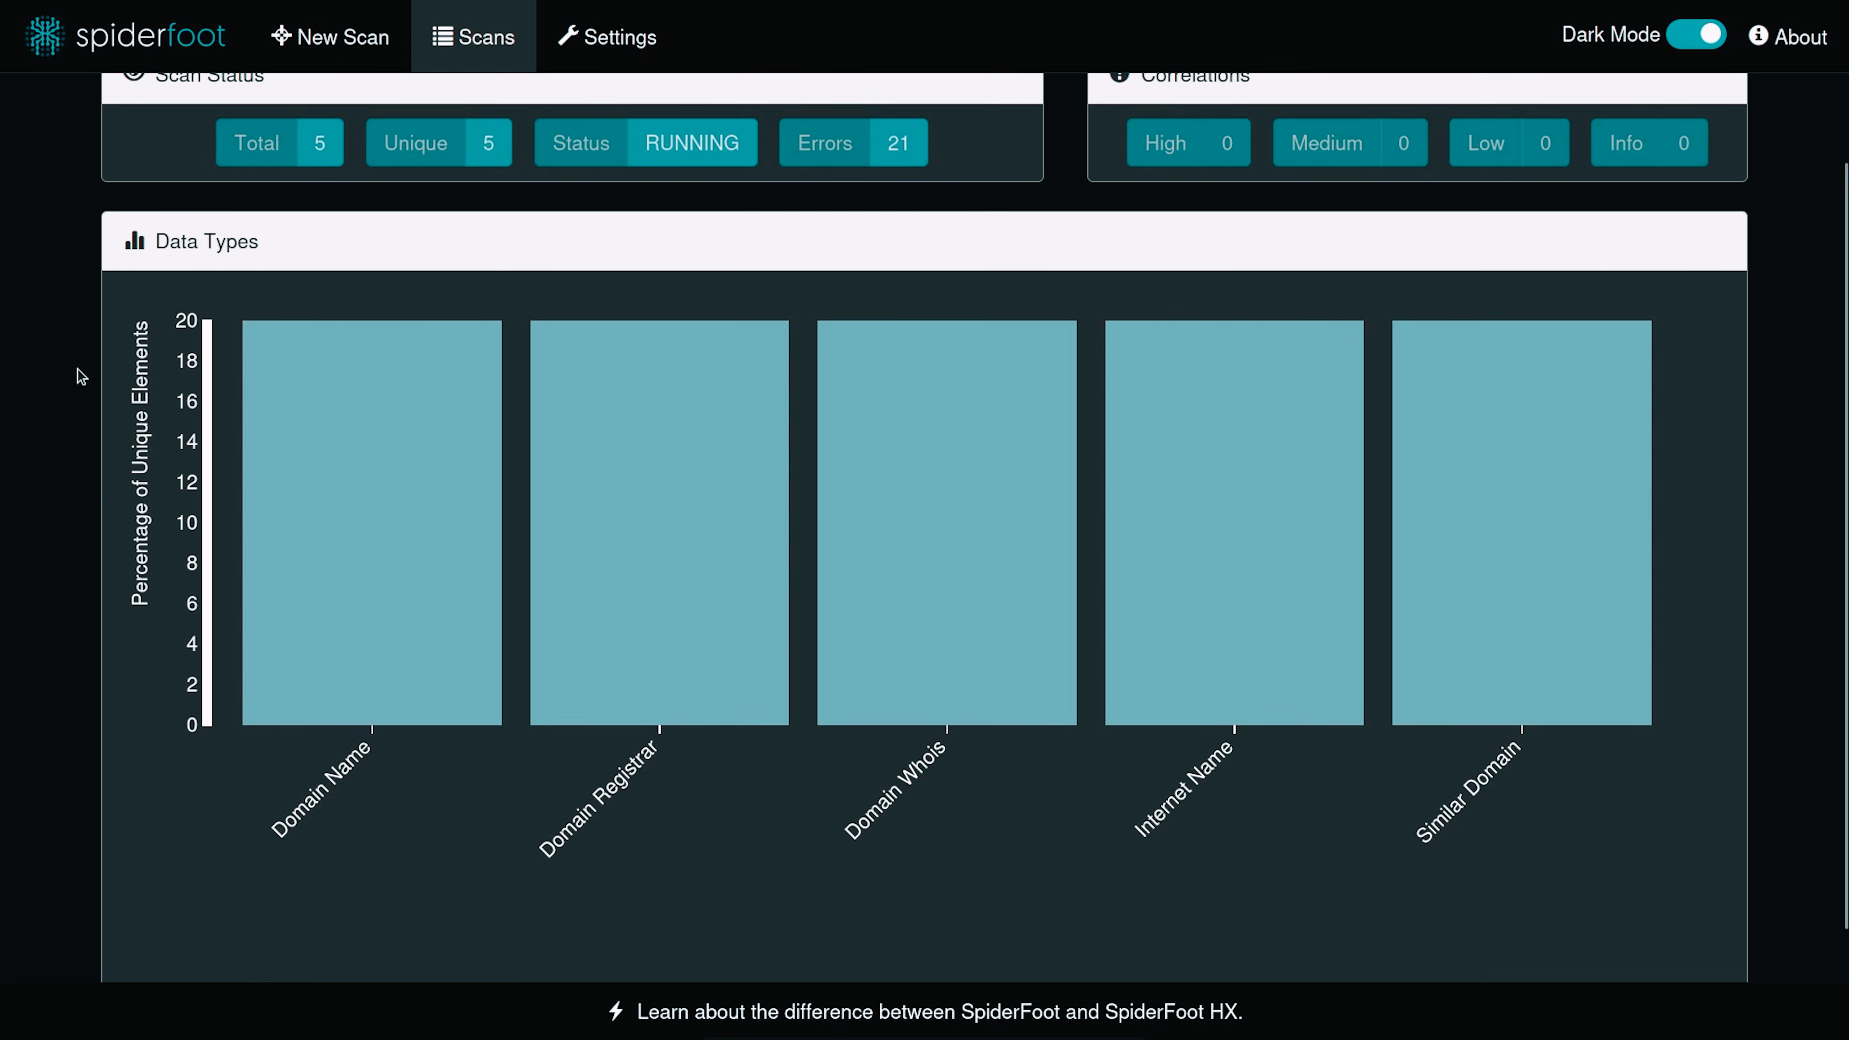
{"action": "mouse_move", "coordinate": [588, 486]}
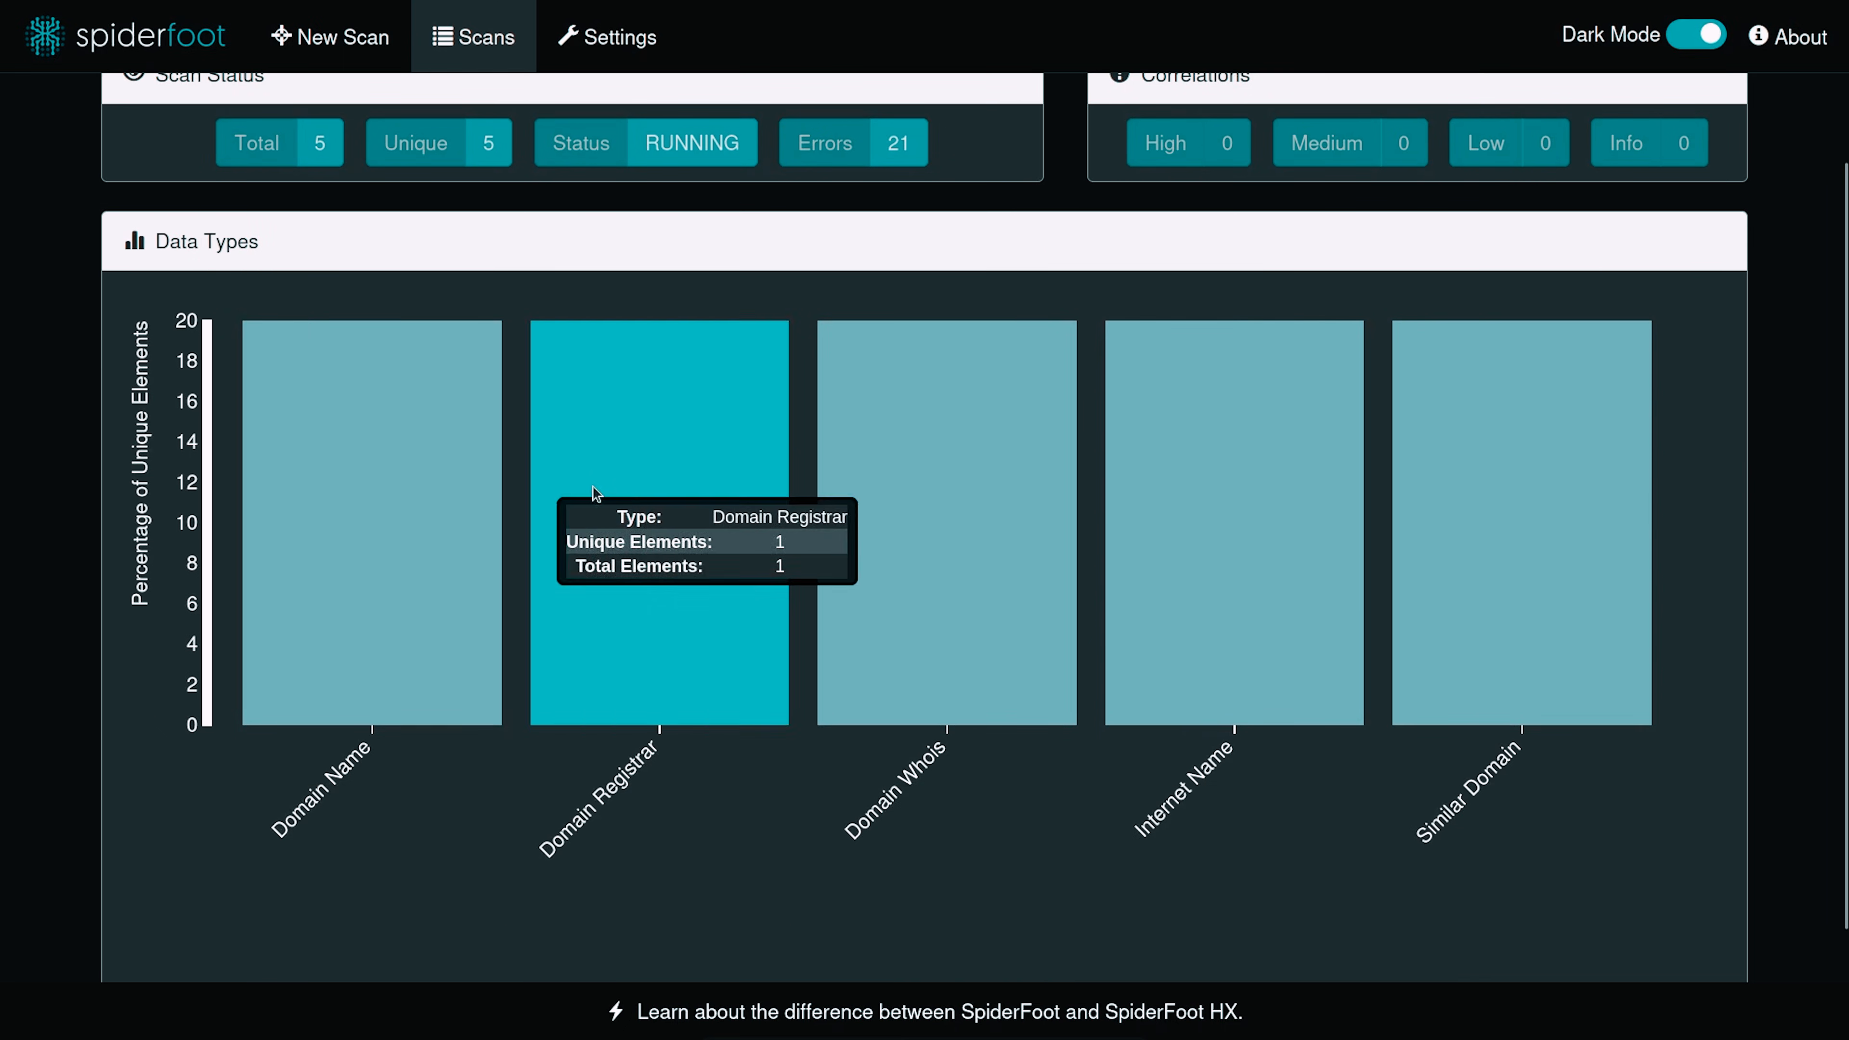
{"action": "mouse_move", "coordinate": [864, 525]}
{"action": "mouse_move", "coordinate": [1448, 508]}
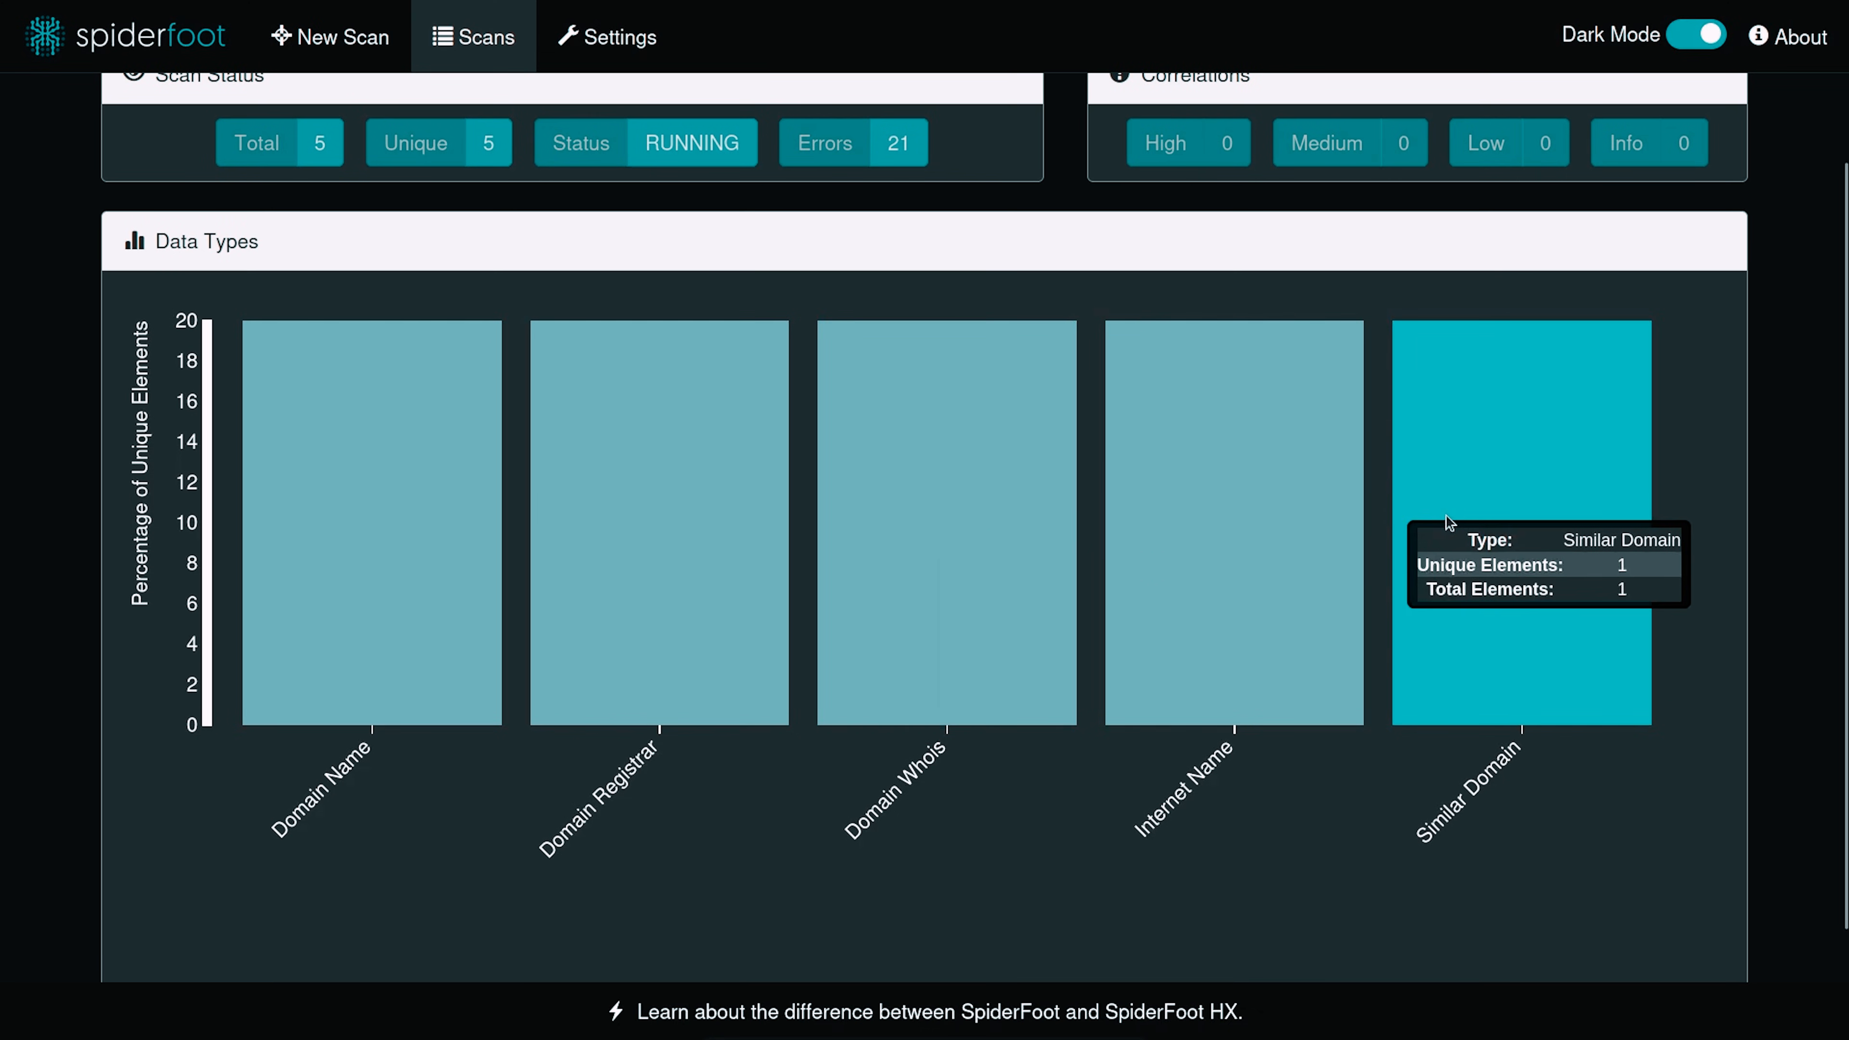
{"action": "scroll", "coordinate": [1166, 547], "scroll_direction": "up", "scroll_amount": 3}
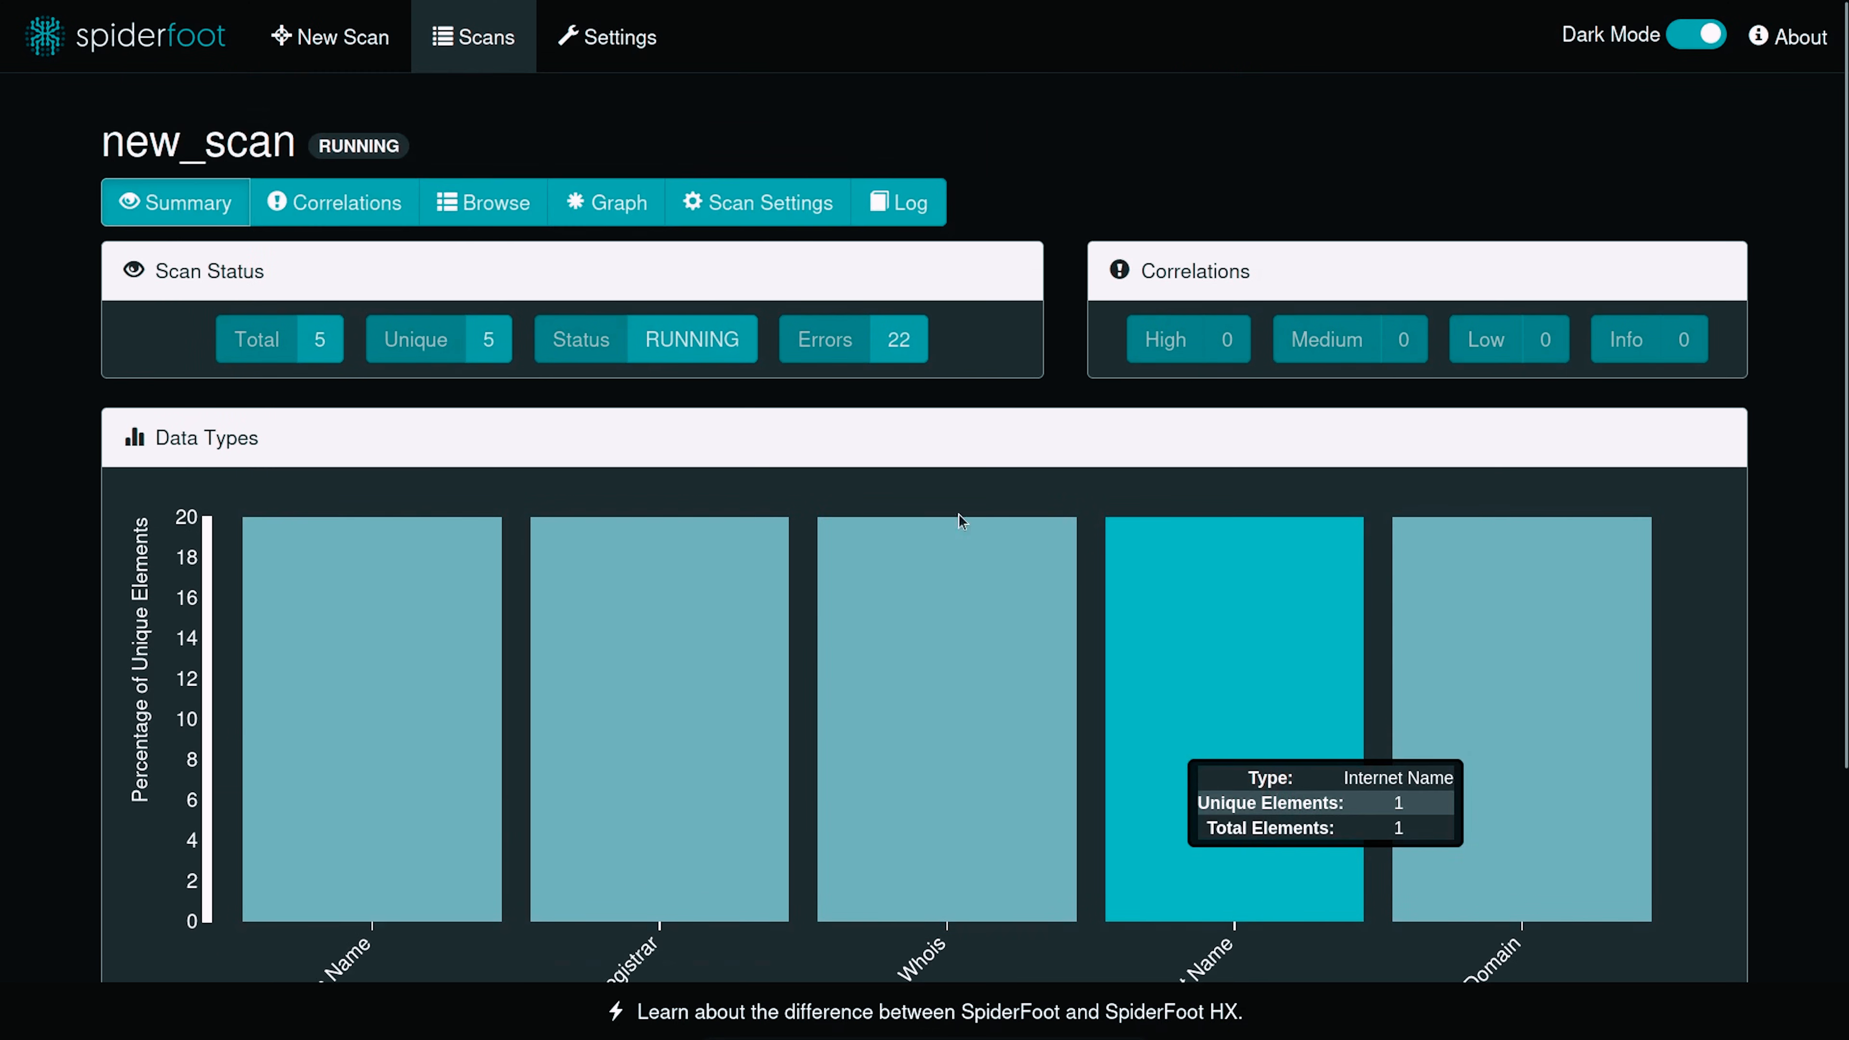
Step: Check the scan's correlations and look through the full list of data types collected for the target
{"action": "left_click", "coordinate": [349, 219]}
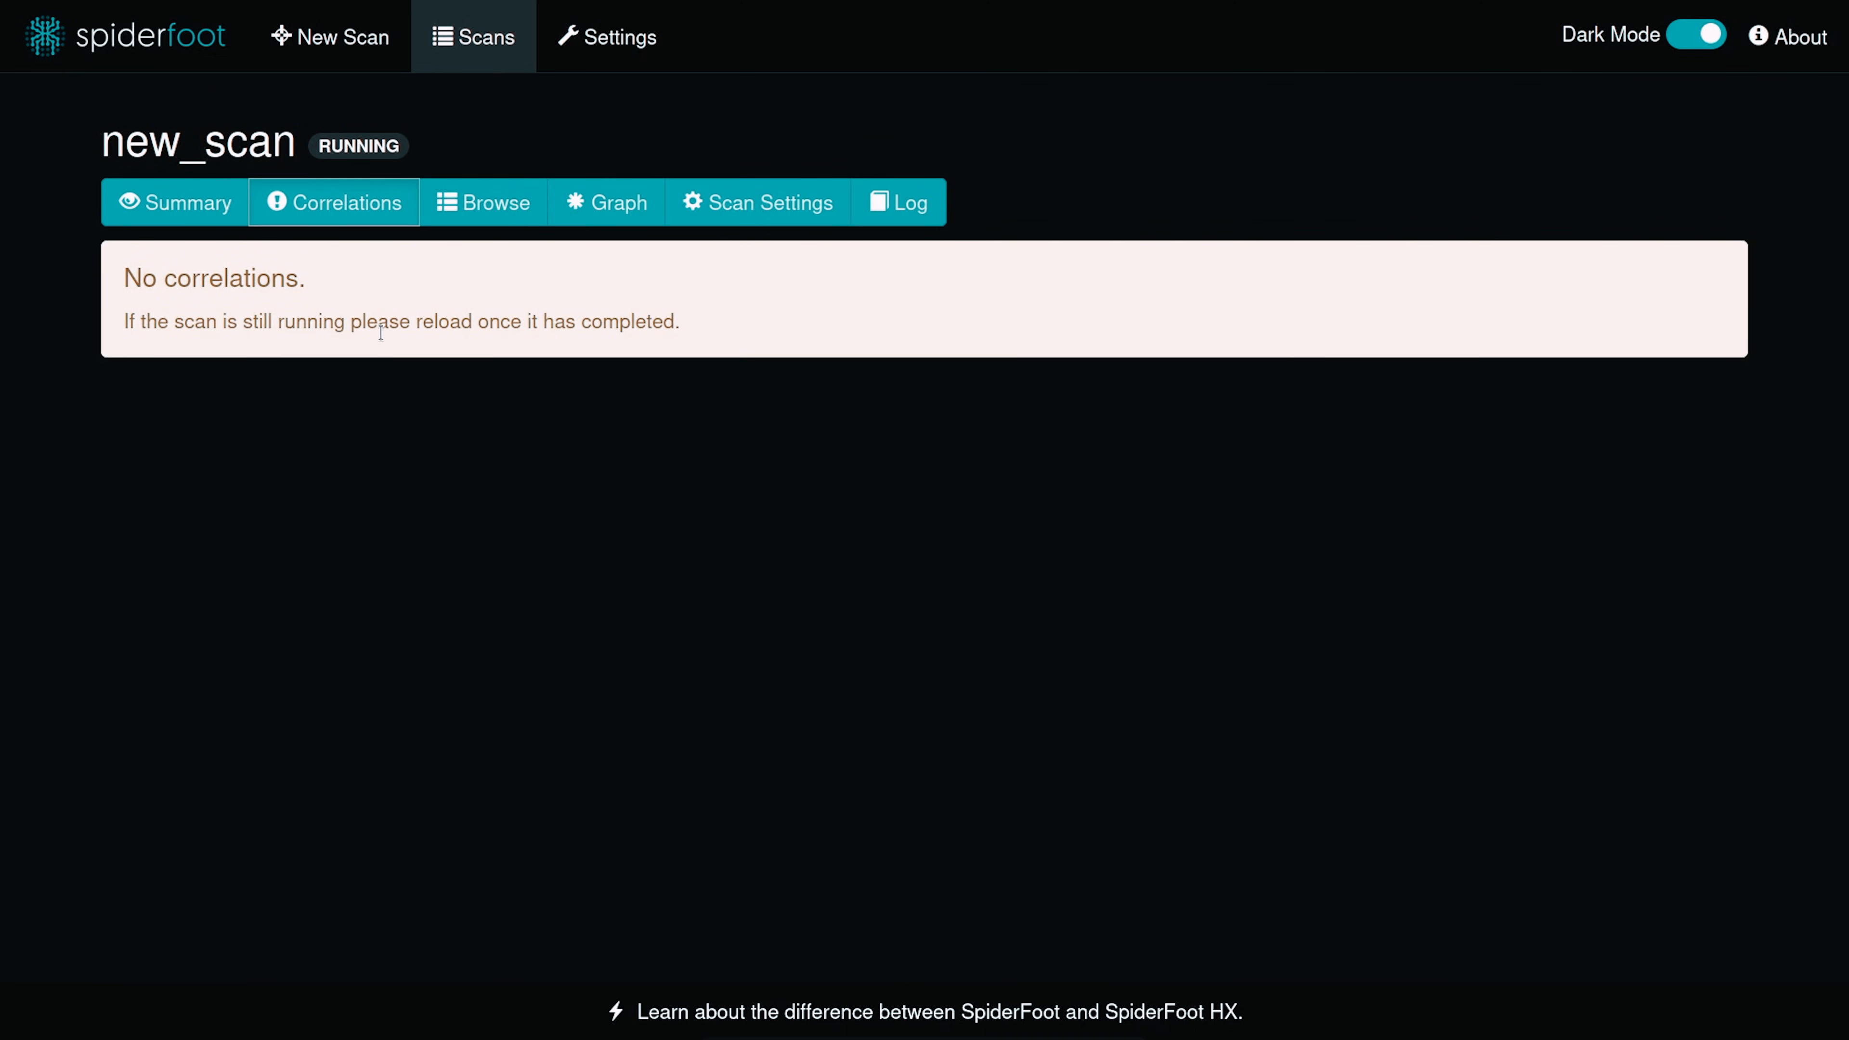
{"action": "left_click", "coordinate": [487, 220]}
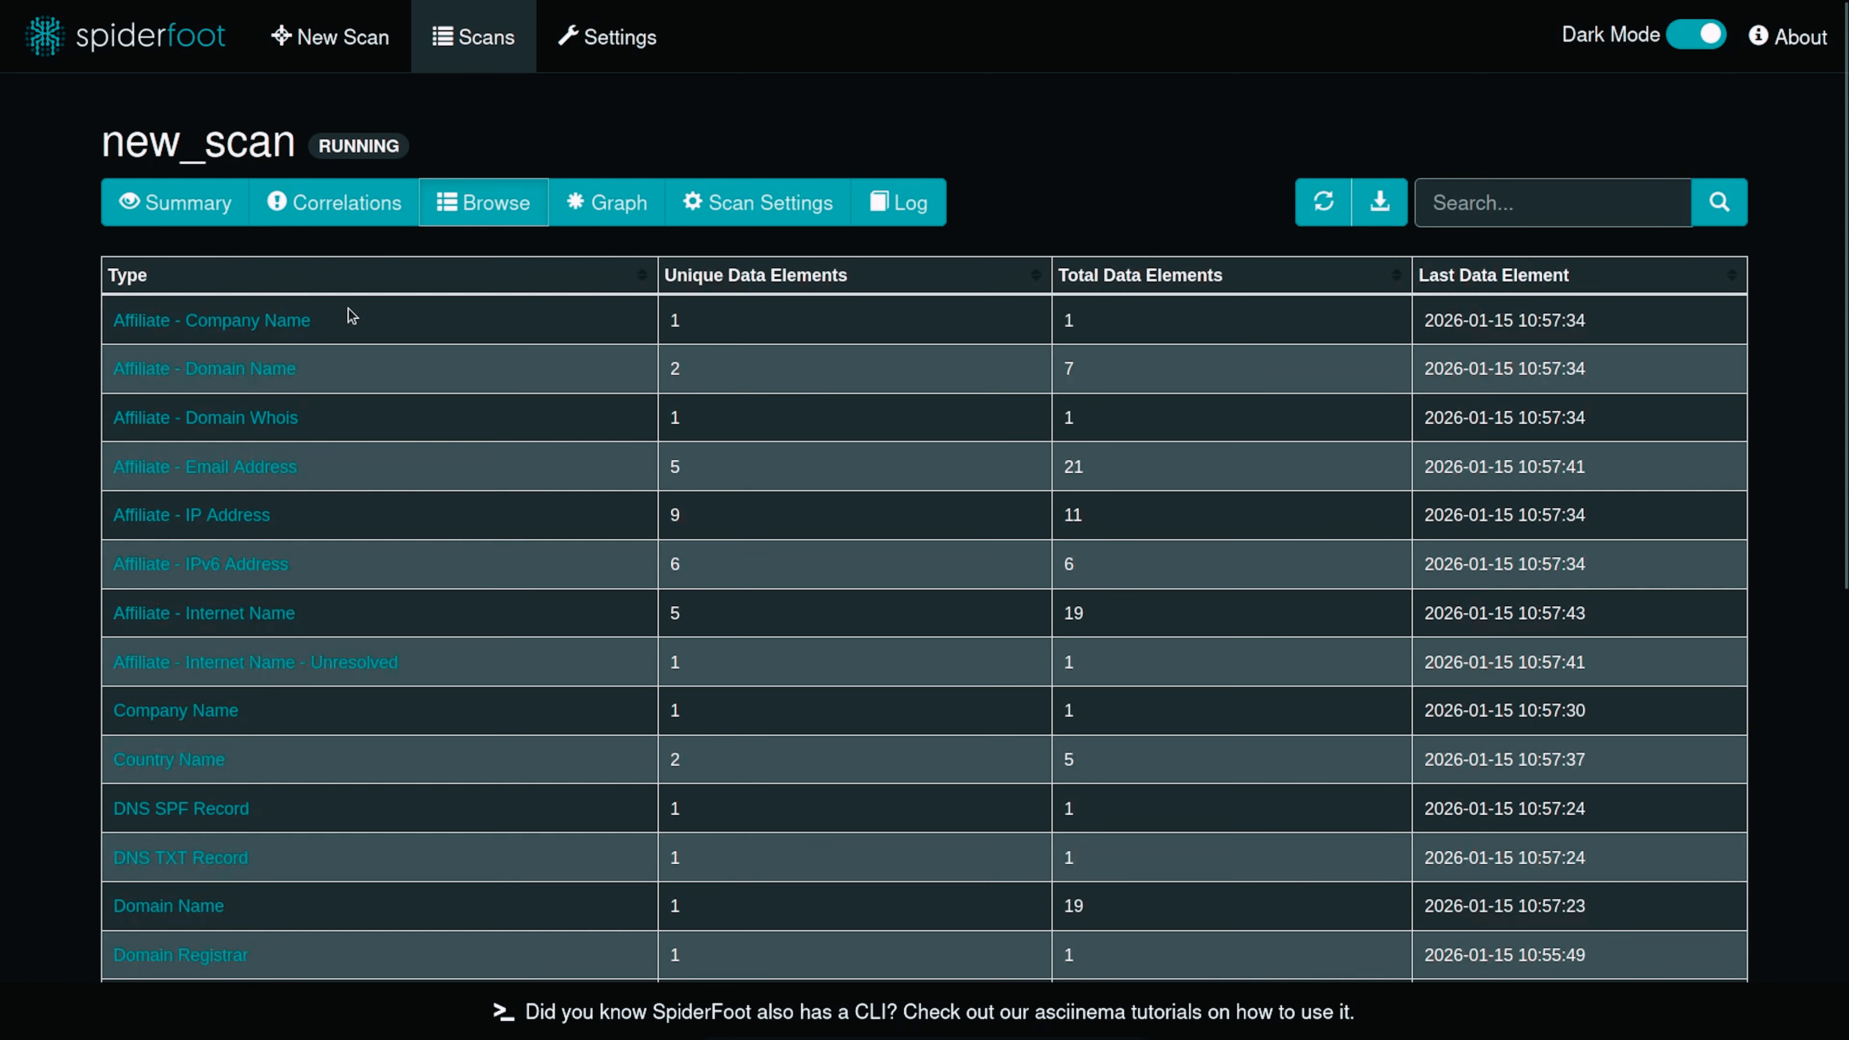
{"action": "scroll", "coordinate": [391, 503], "scroll_direction": "down", "scroll_amount": 3}
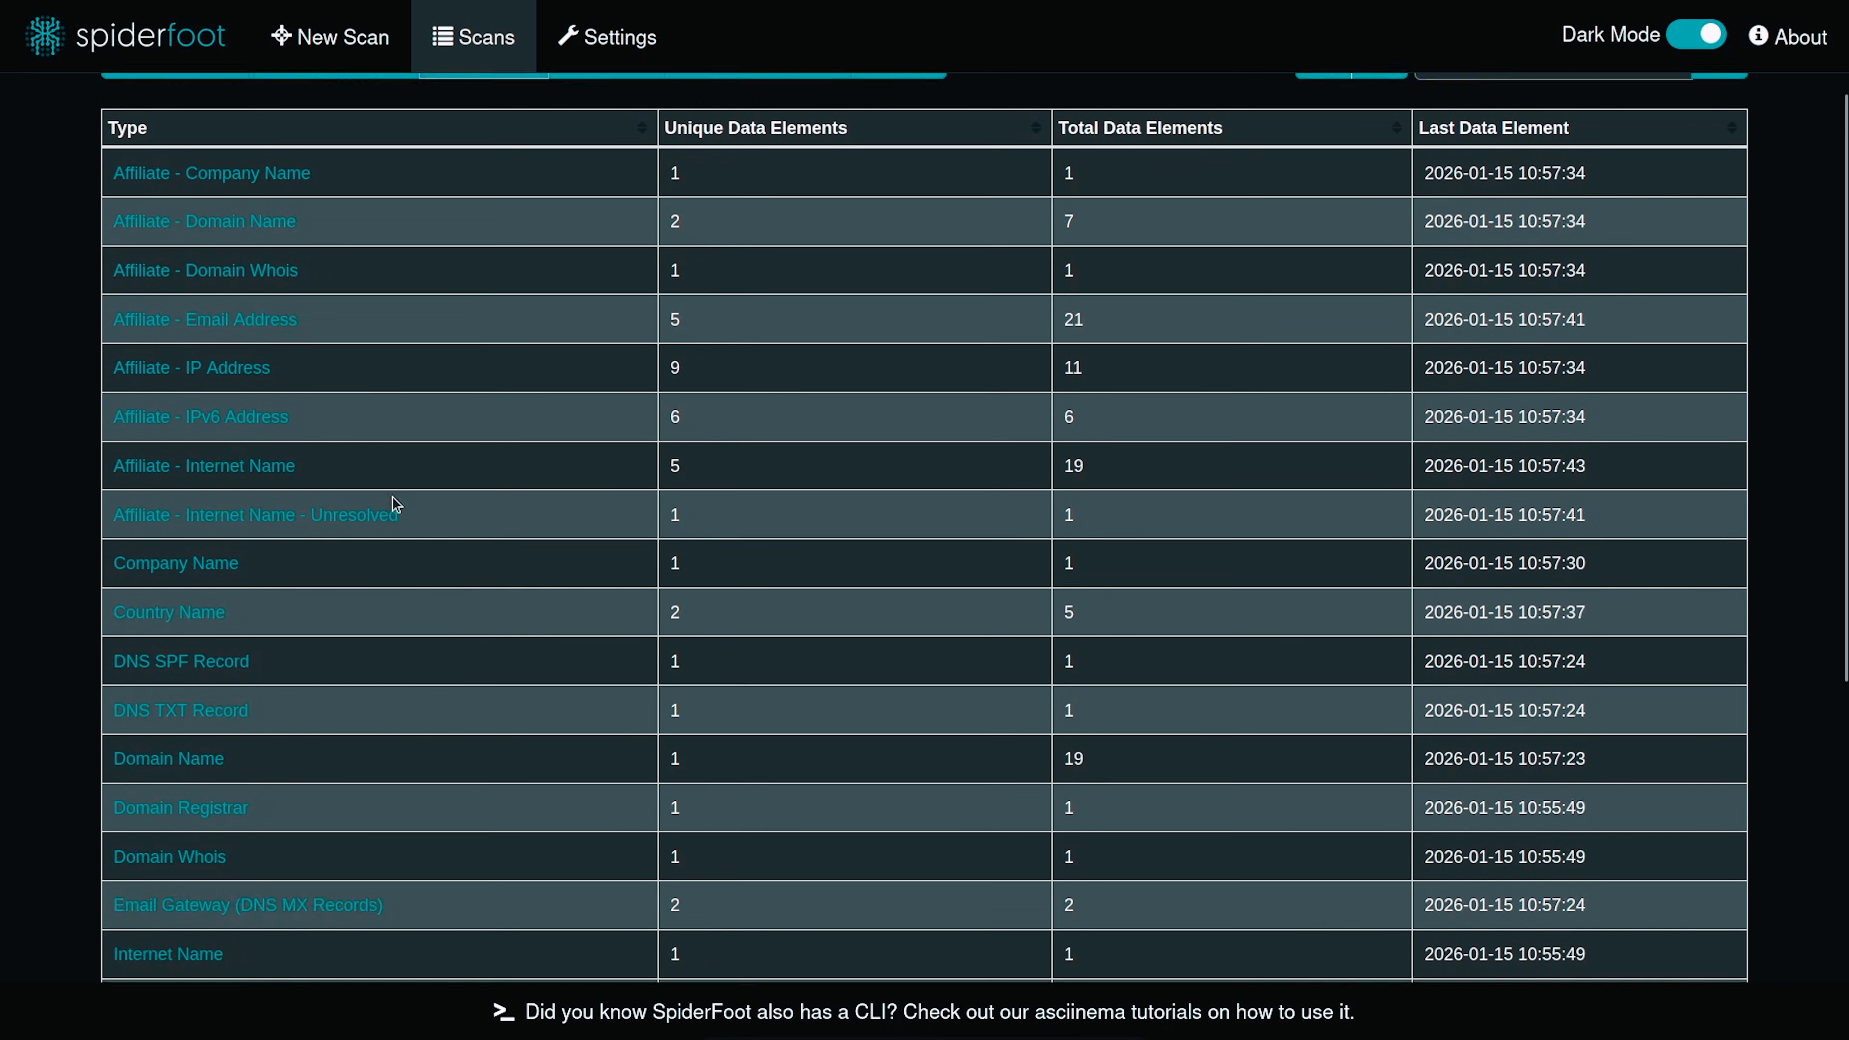
{"action": "scroll", "coordinate": [399, 507], "scroll_direction": "down", "scroll_amount": 6}
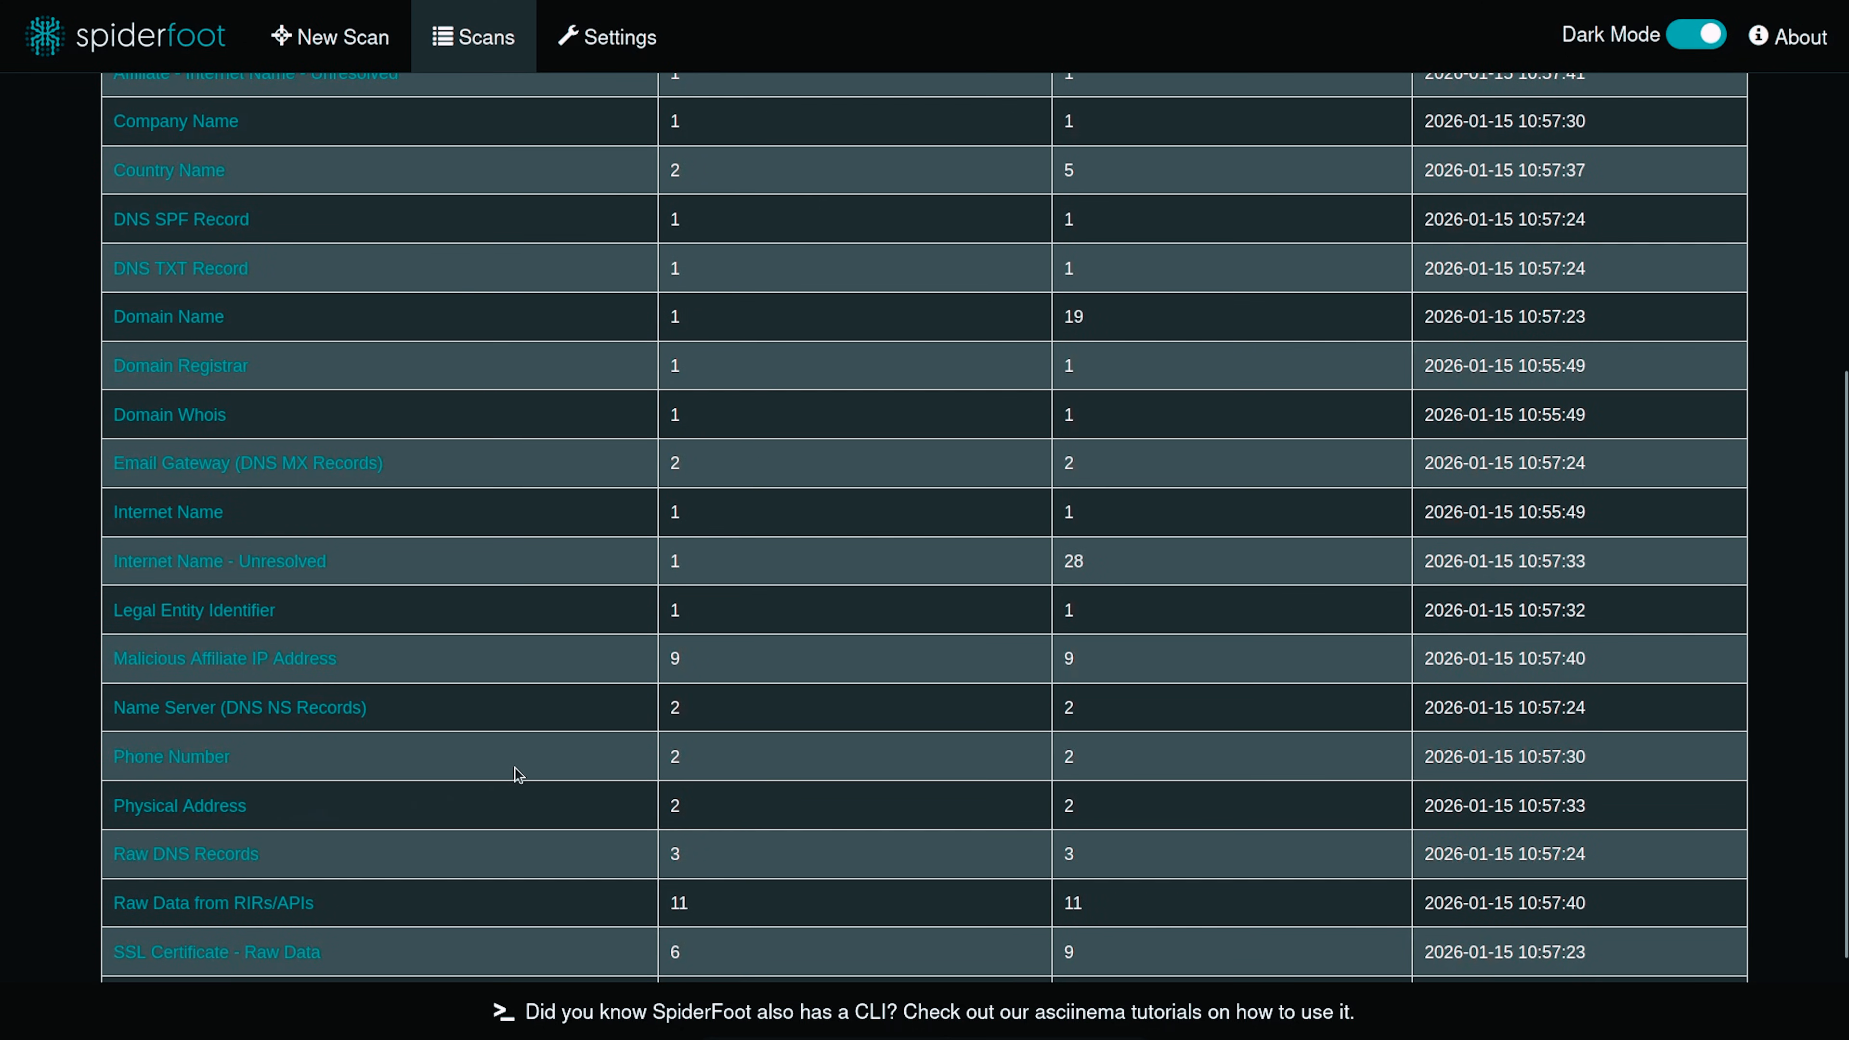
{"action": "scroll", "coordinate": [516, 776], "scroll_direction": "up", "scroll_amount": 3}
{"action": "scroll", "coordinate": [515, 773], "scroll_direction": "down", "scroll_amount": 5}
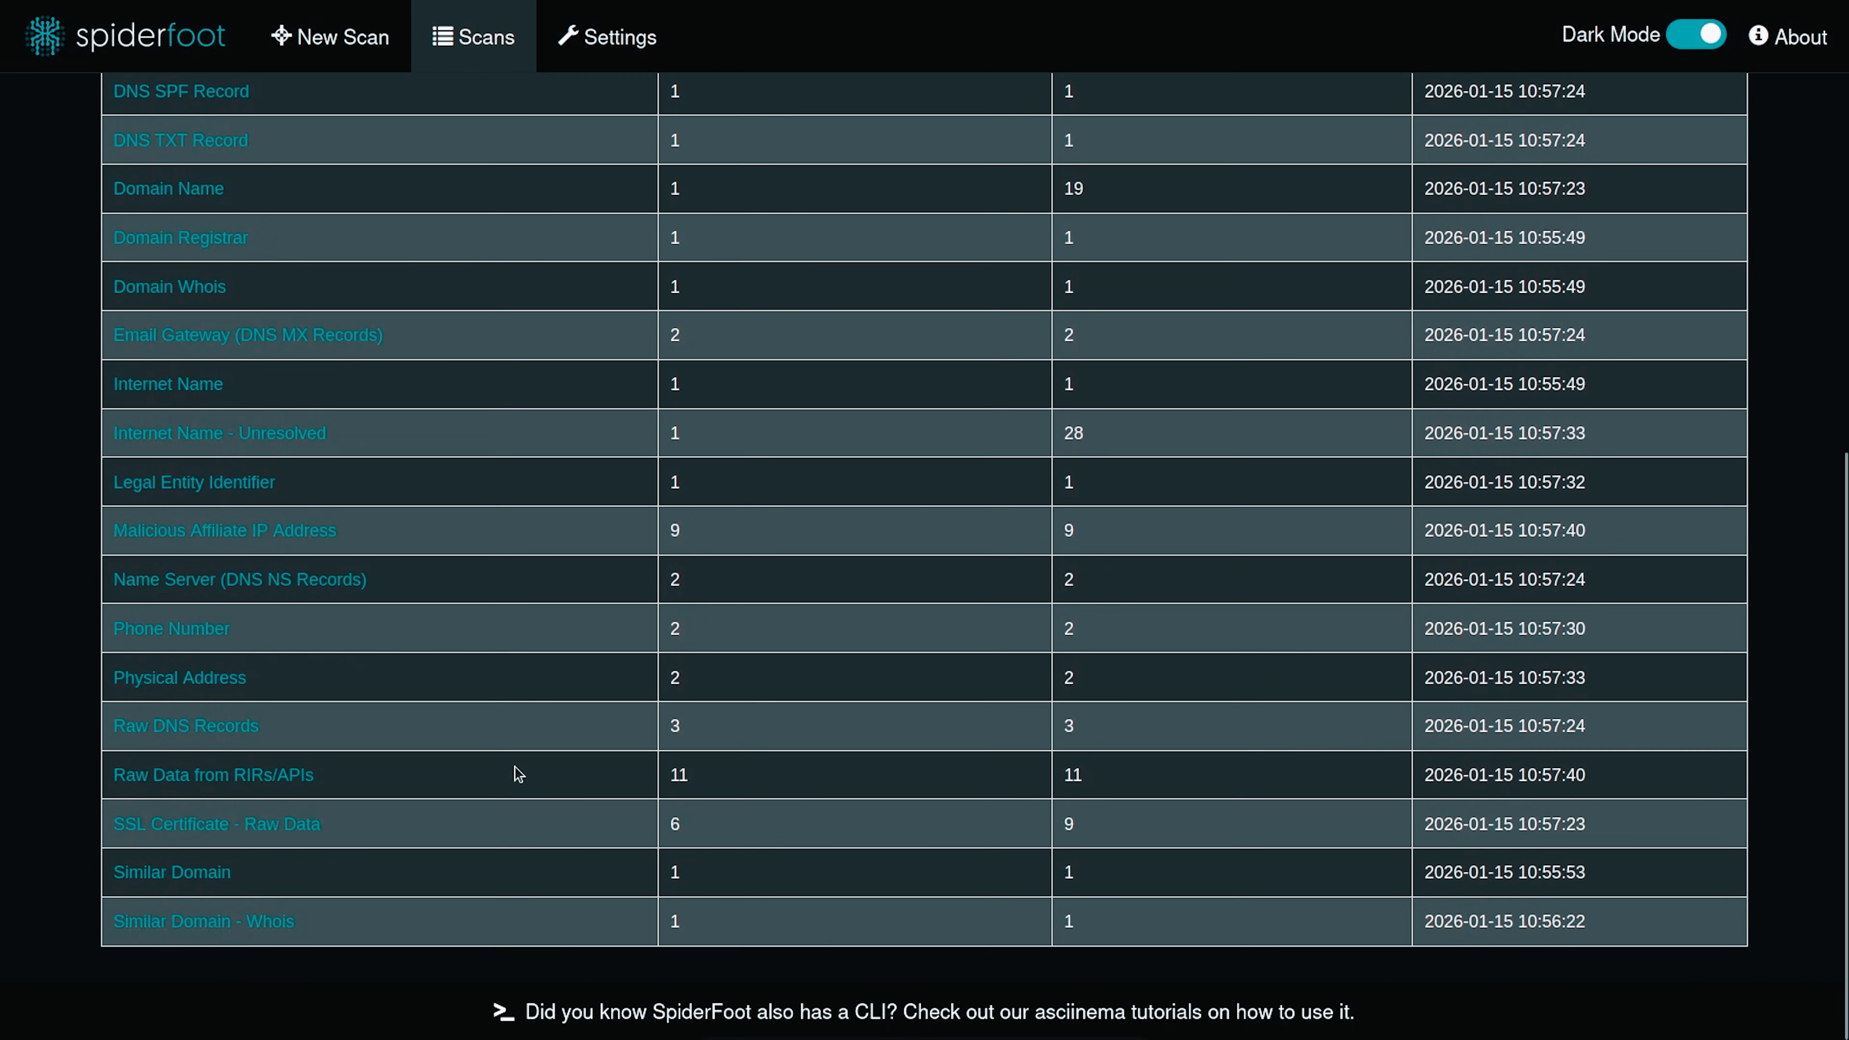
{"action": "scroll", "coordinate": [429, 750], "scroll_direction": "up", "scroll_amount": 10}
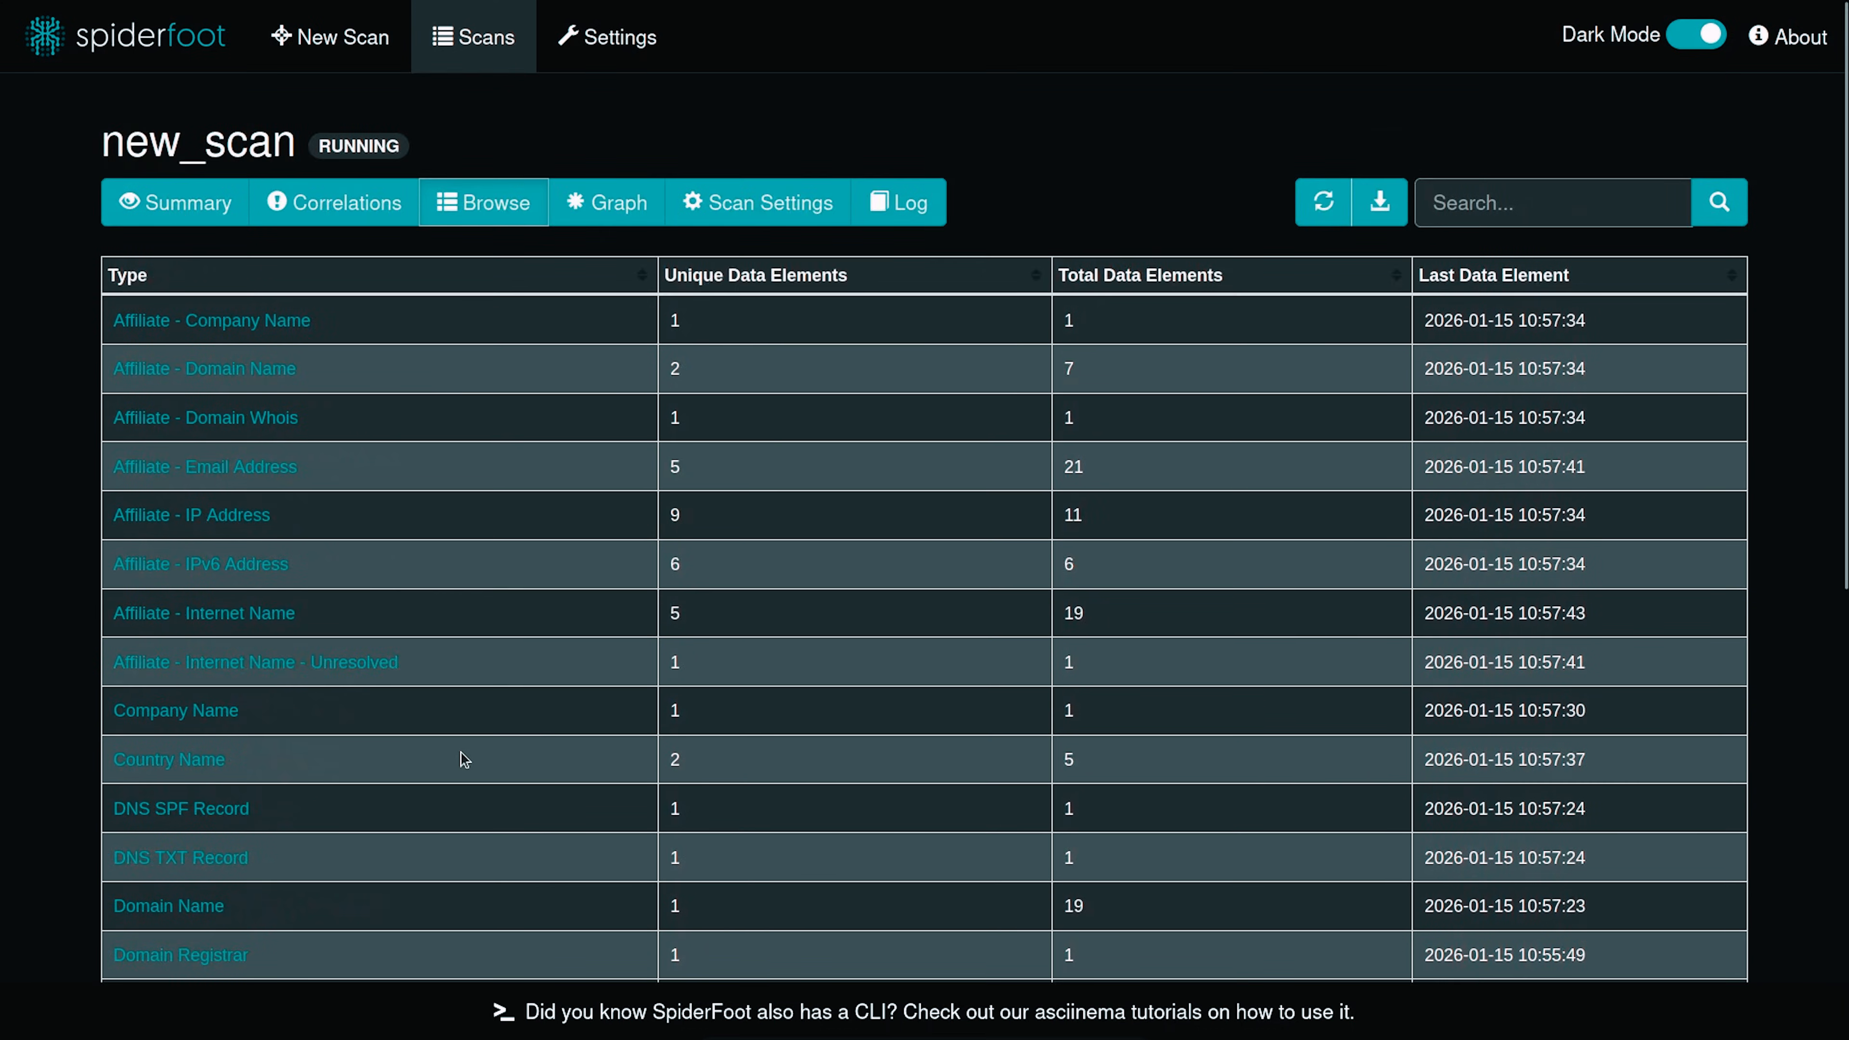
{"action": "scroll", "coordinate": [461, 755], "scroll_direction": "down", "scroll_amount": 10}
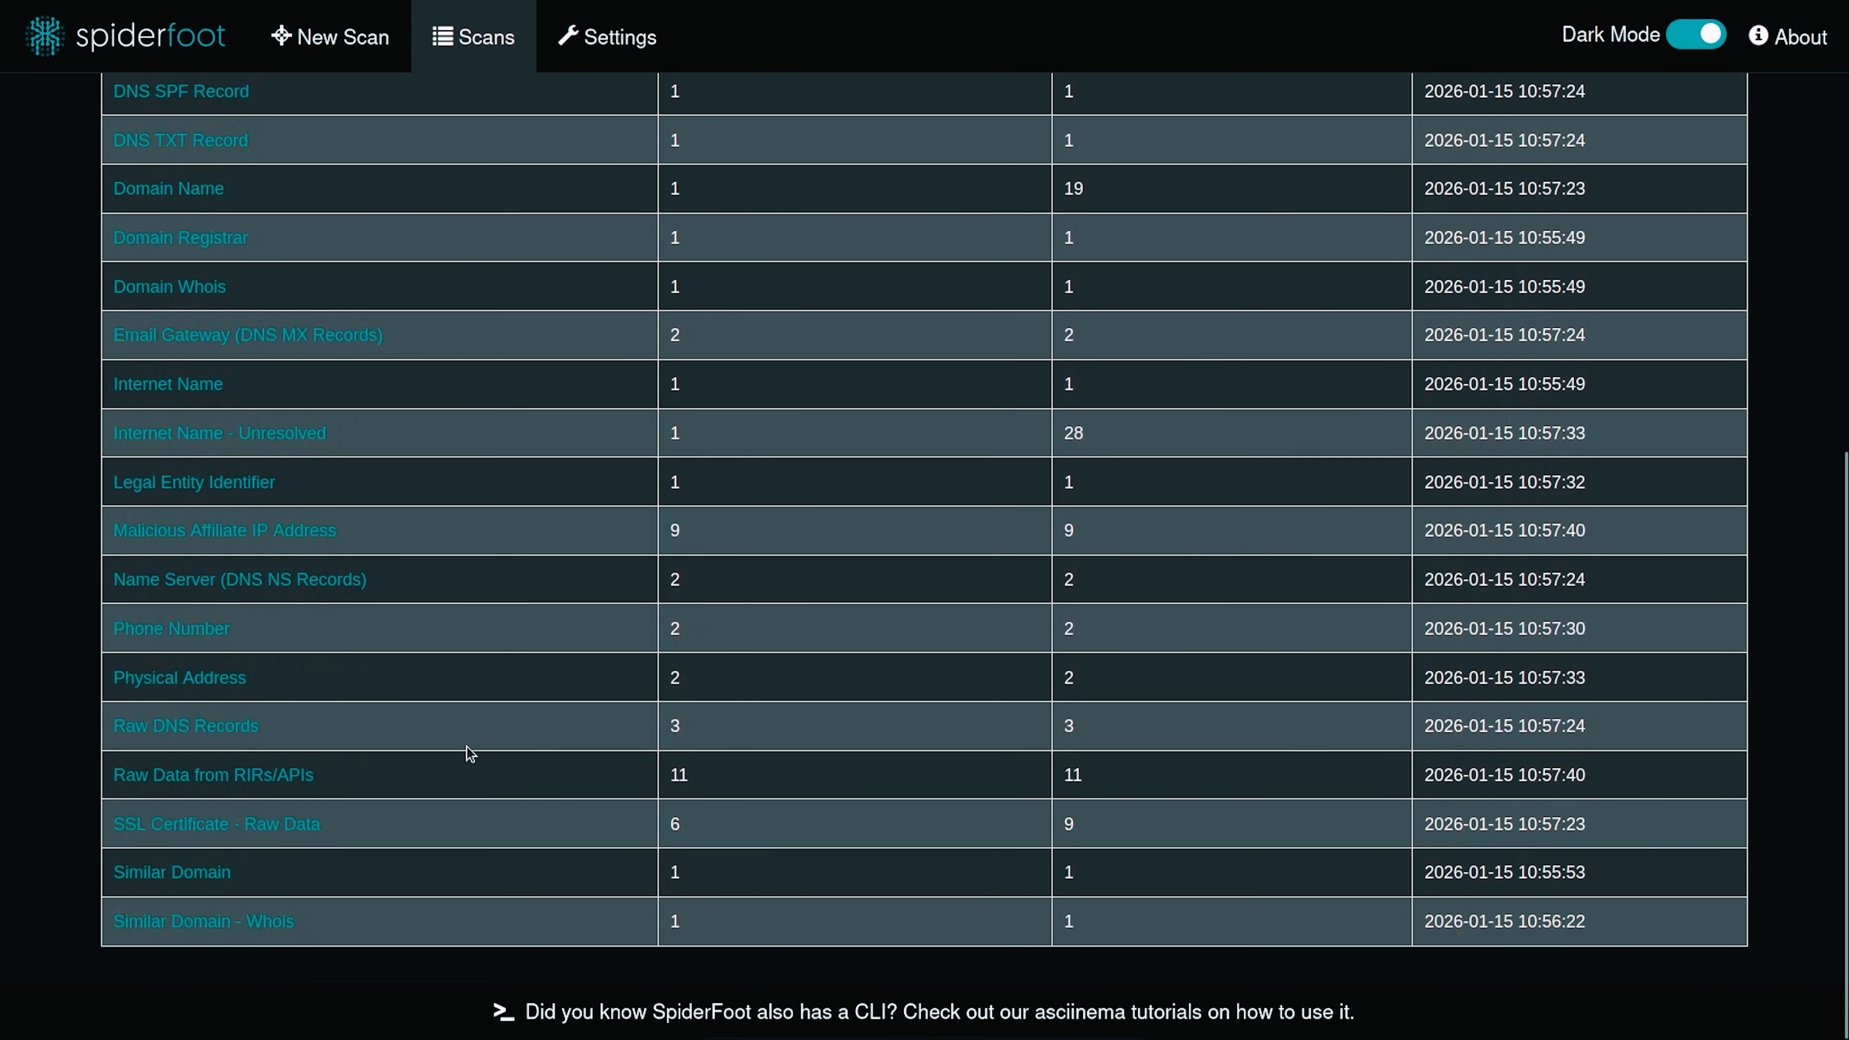
Step: Inspect the collected Physical Address and Affiliate - IP Address elements and return to the data type list
{"action": "left_click", "coordinate": [213, 682]}
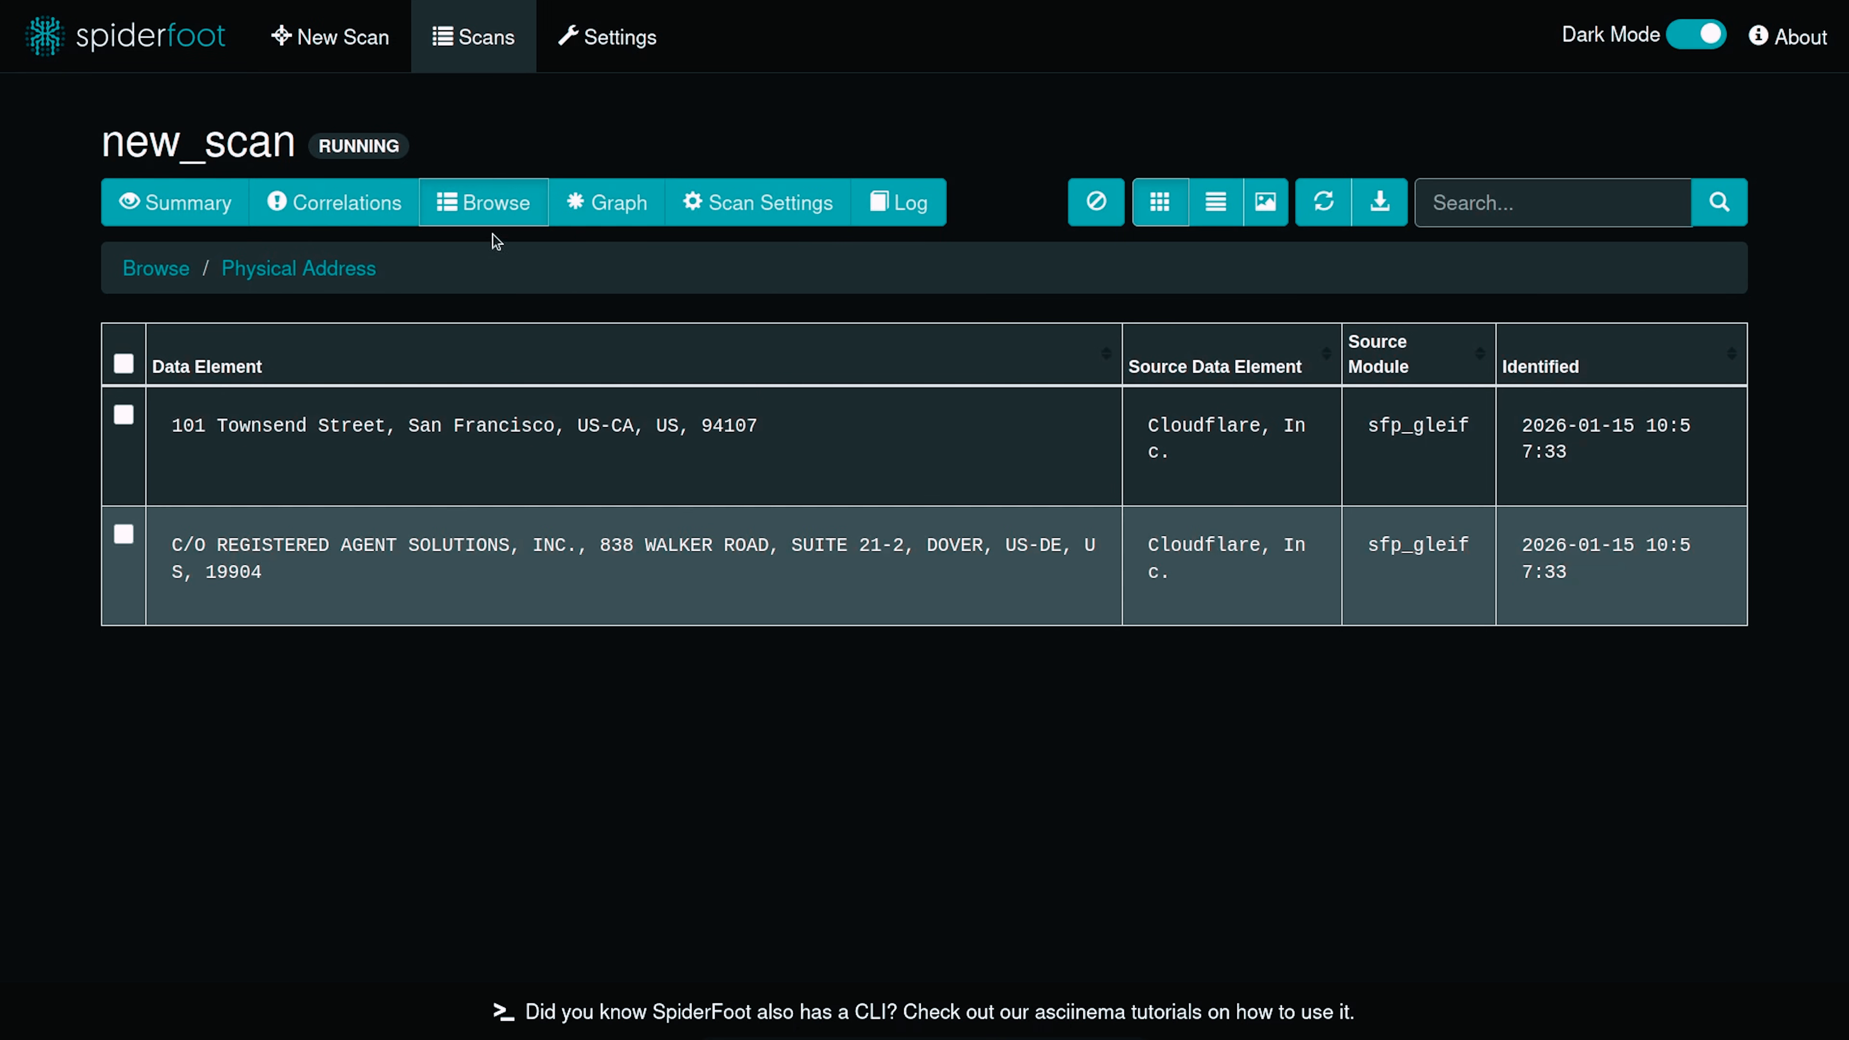
{"action": "left_click", "coordinate": [497, 219]}
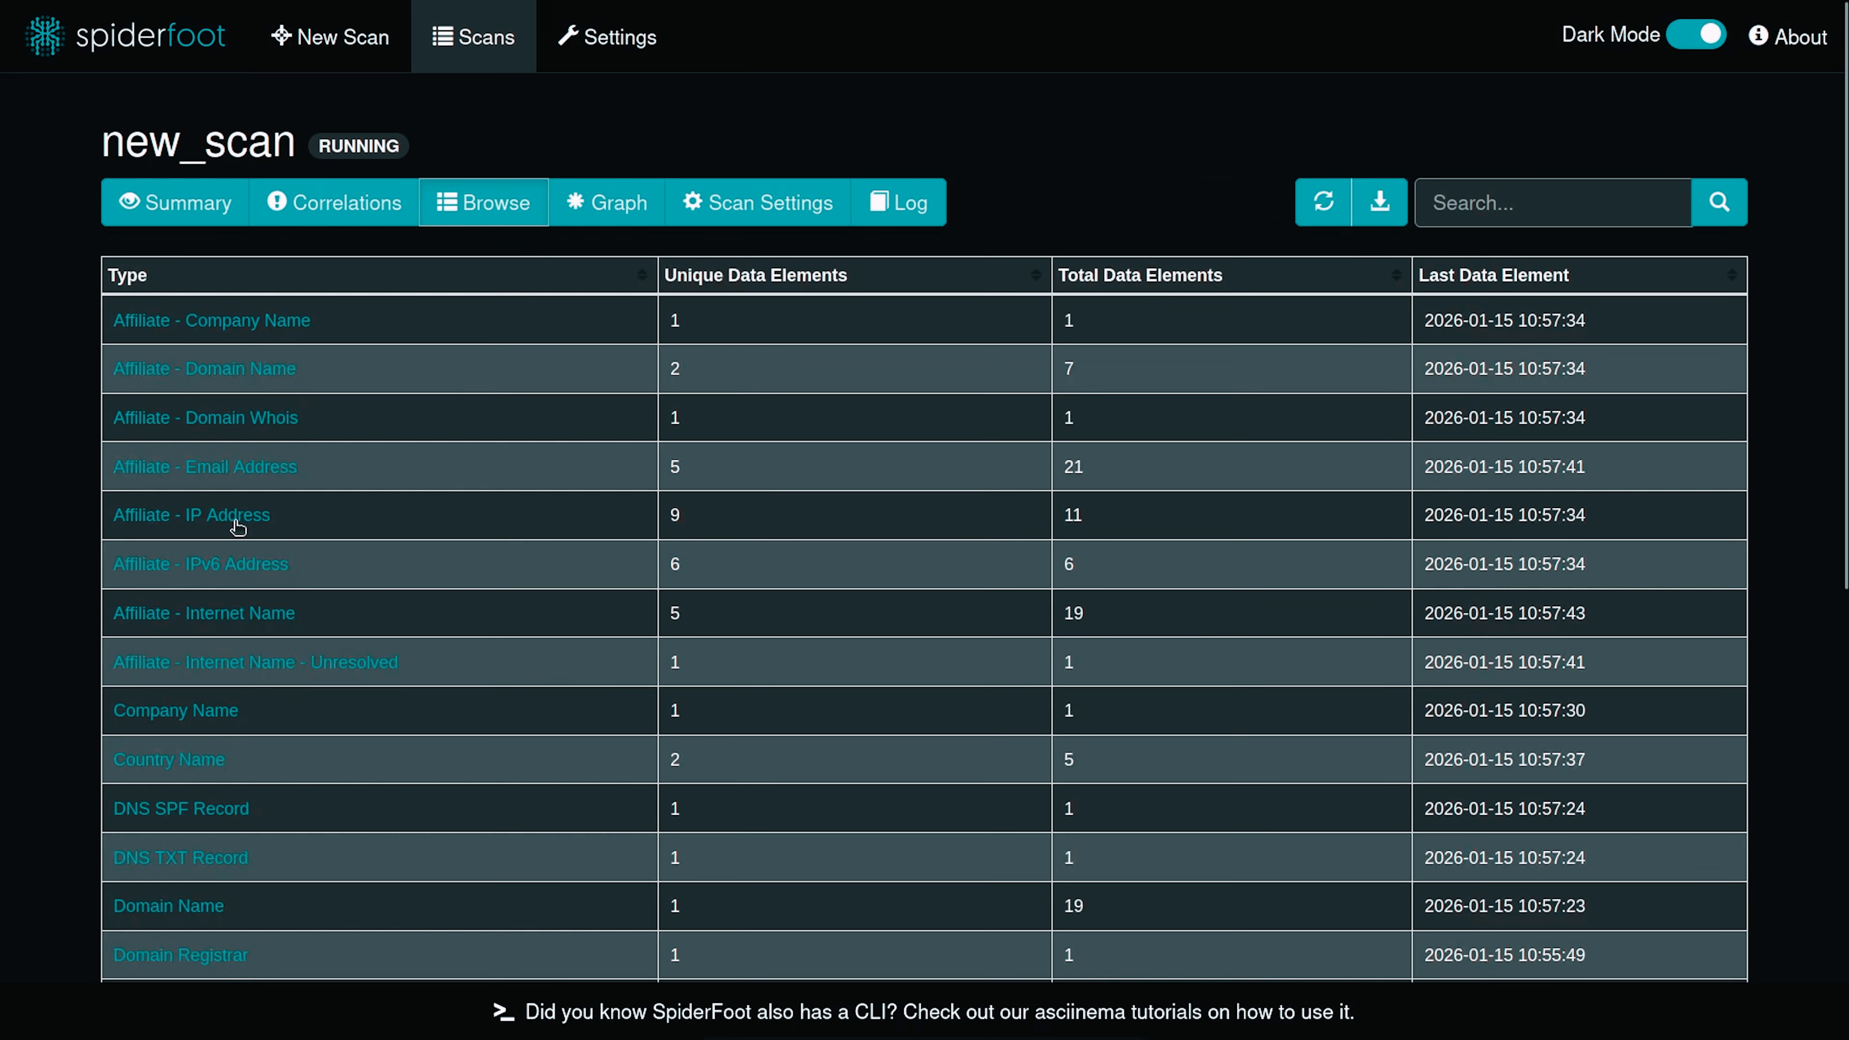
{"action": "left_click", "coordinate": [234, 520]}
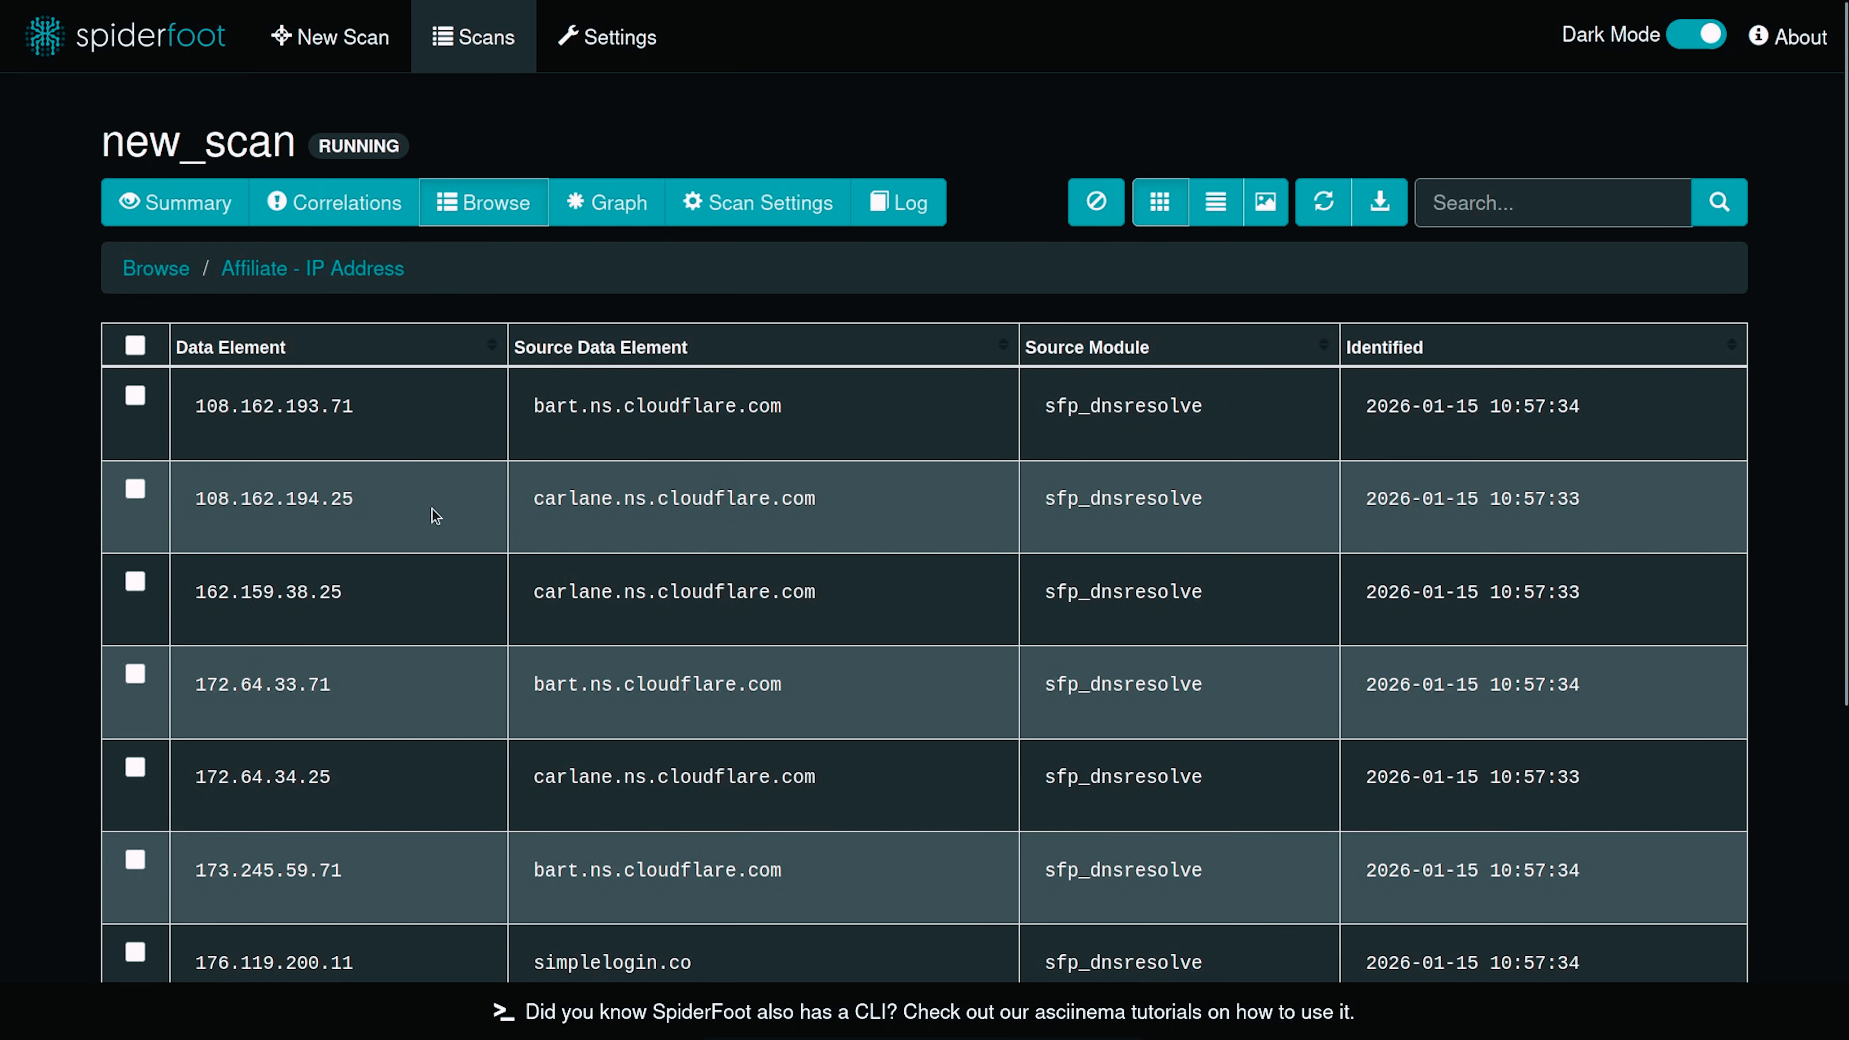
{"action": "left_click", "coordinate": [484, 201]}
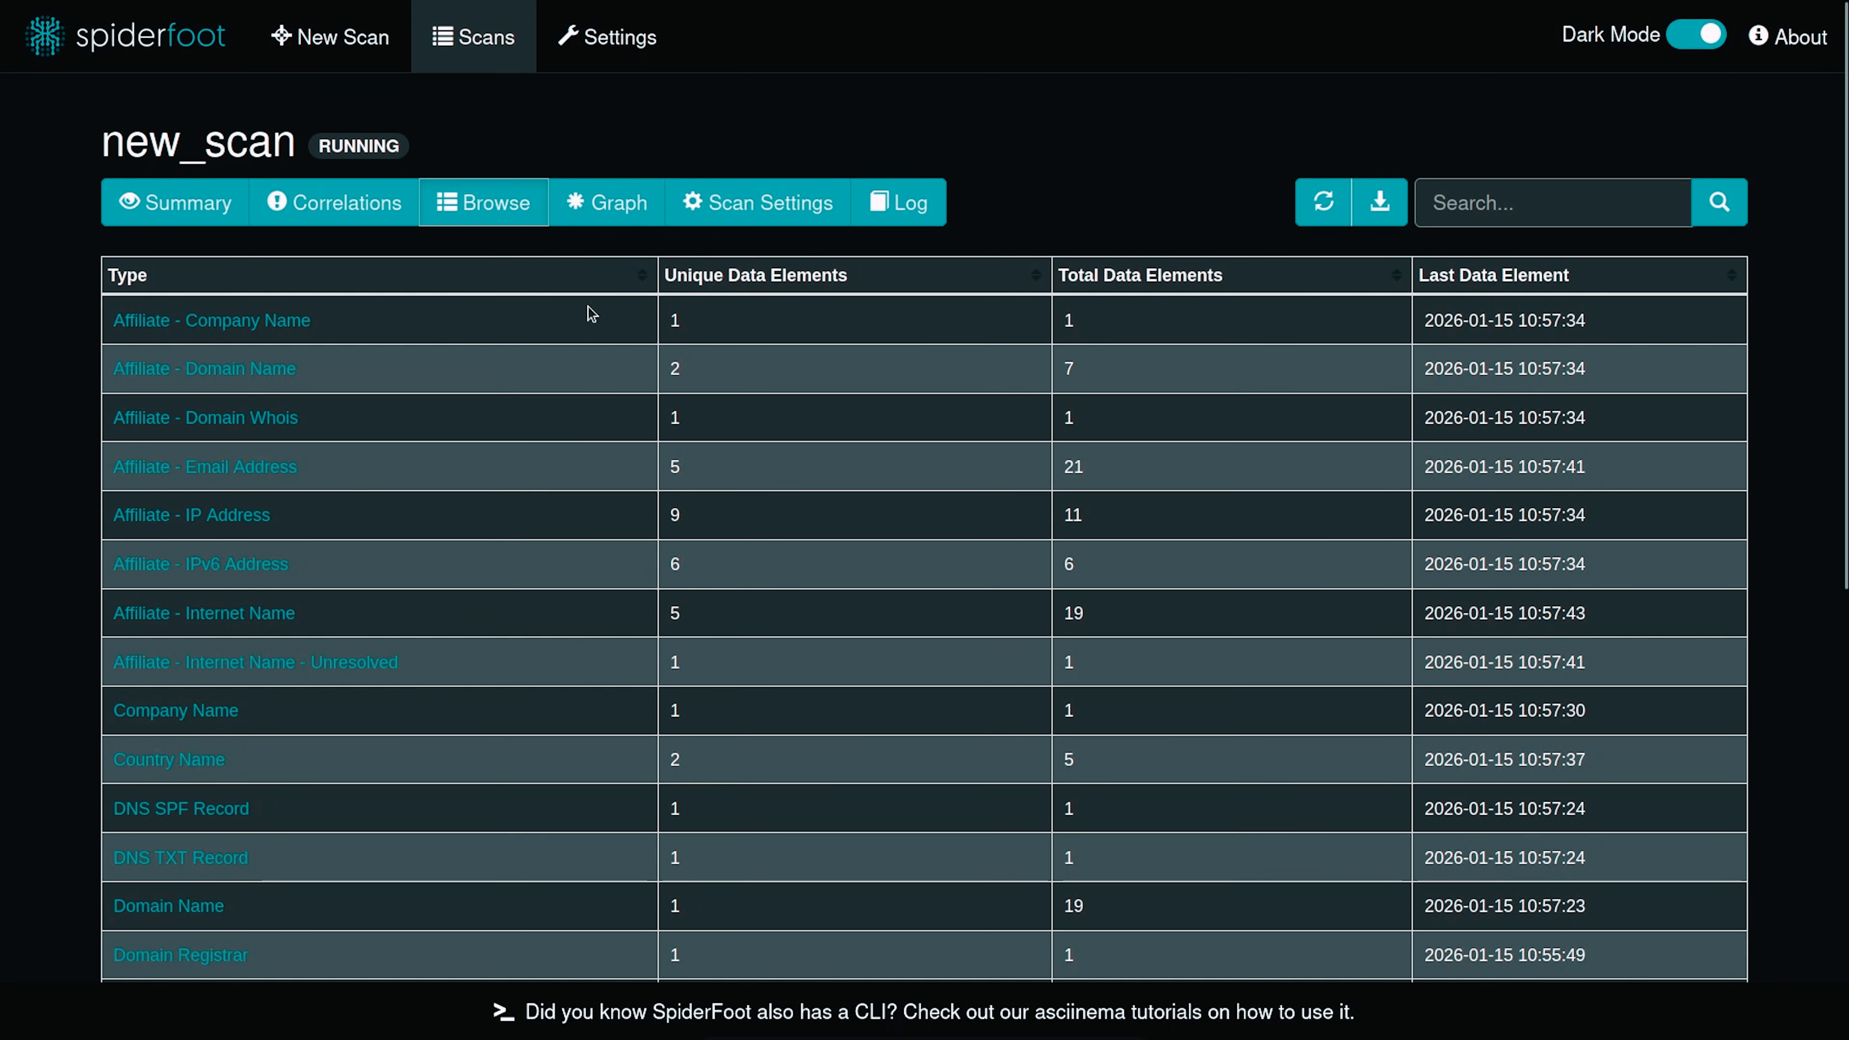
Step: Open the scan's relationship graph, reposition the red node and inspect the labels of several connected nodes
{"action": "left_click", "coordinate": [610, 197]}
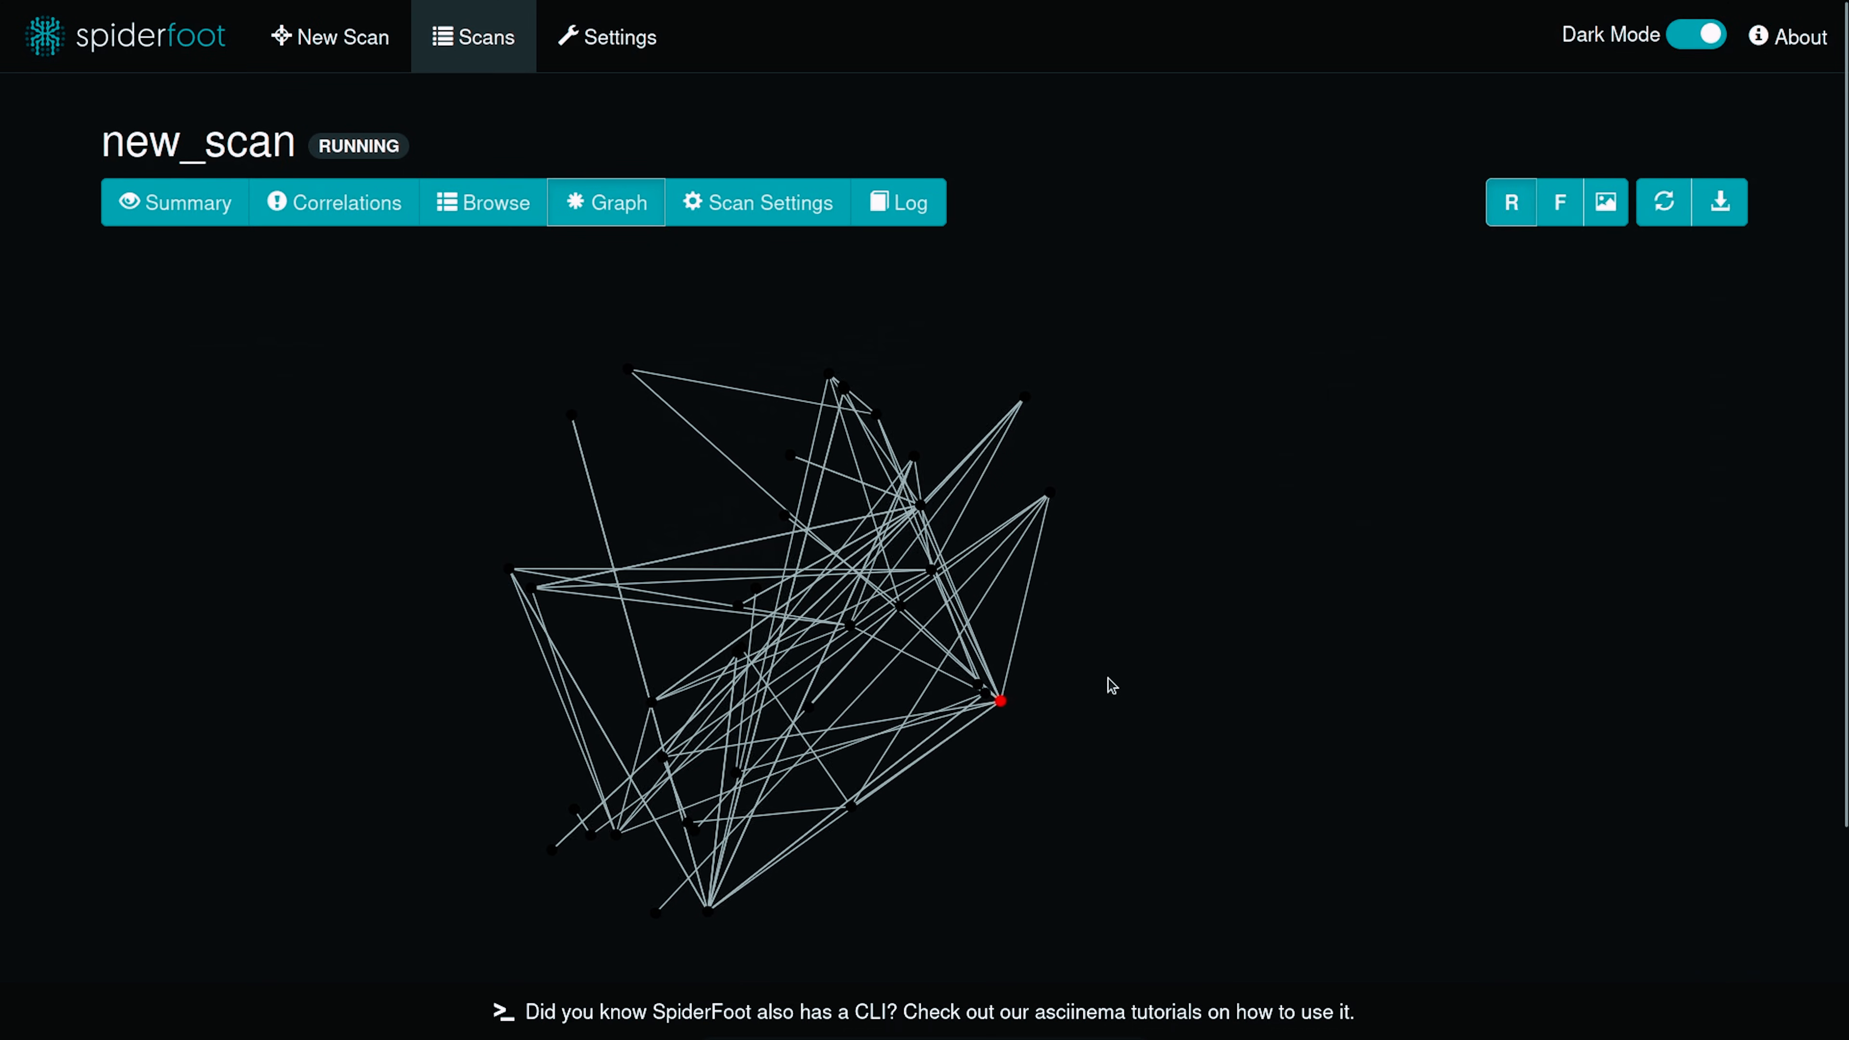
{"action": "mouse_move", "coordinate": [1026, 676]}
{"action": "left_click_drag", "start_coordinate": [1031, 668], "coordinate": [1053, 748]}
{"action": "left_click_drag", "start_coordinate": [1019, 659], "coordinate": [894, 683]}
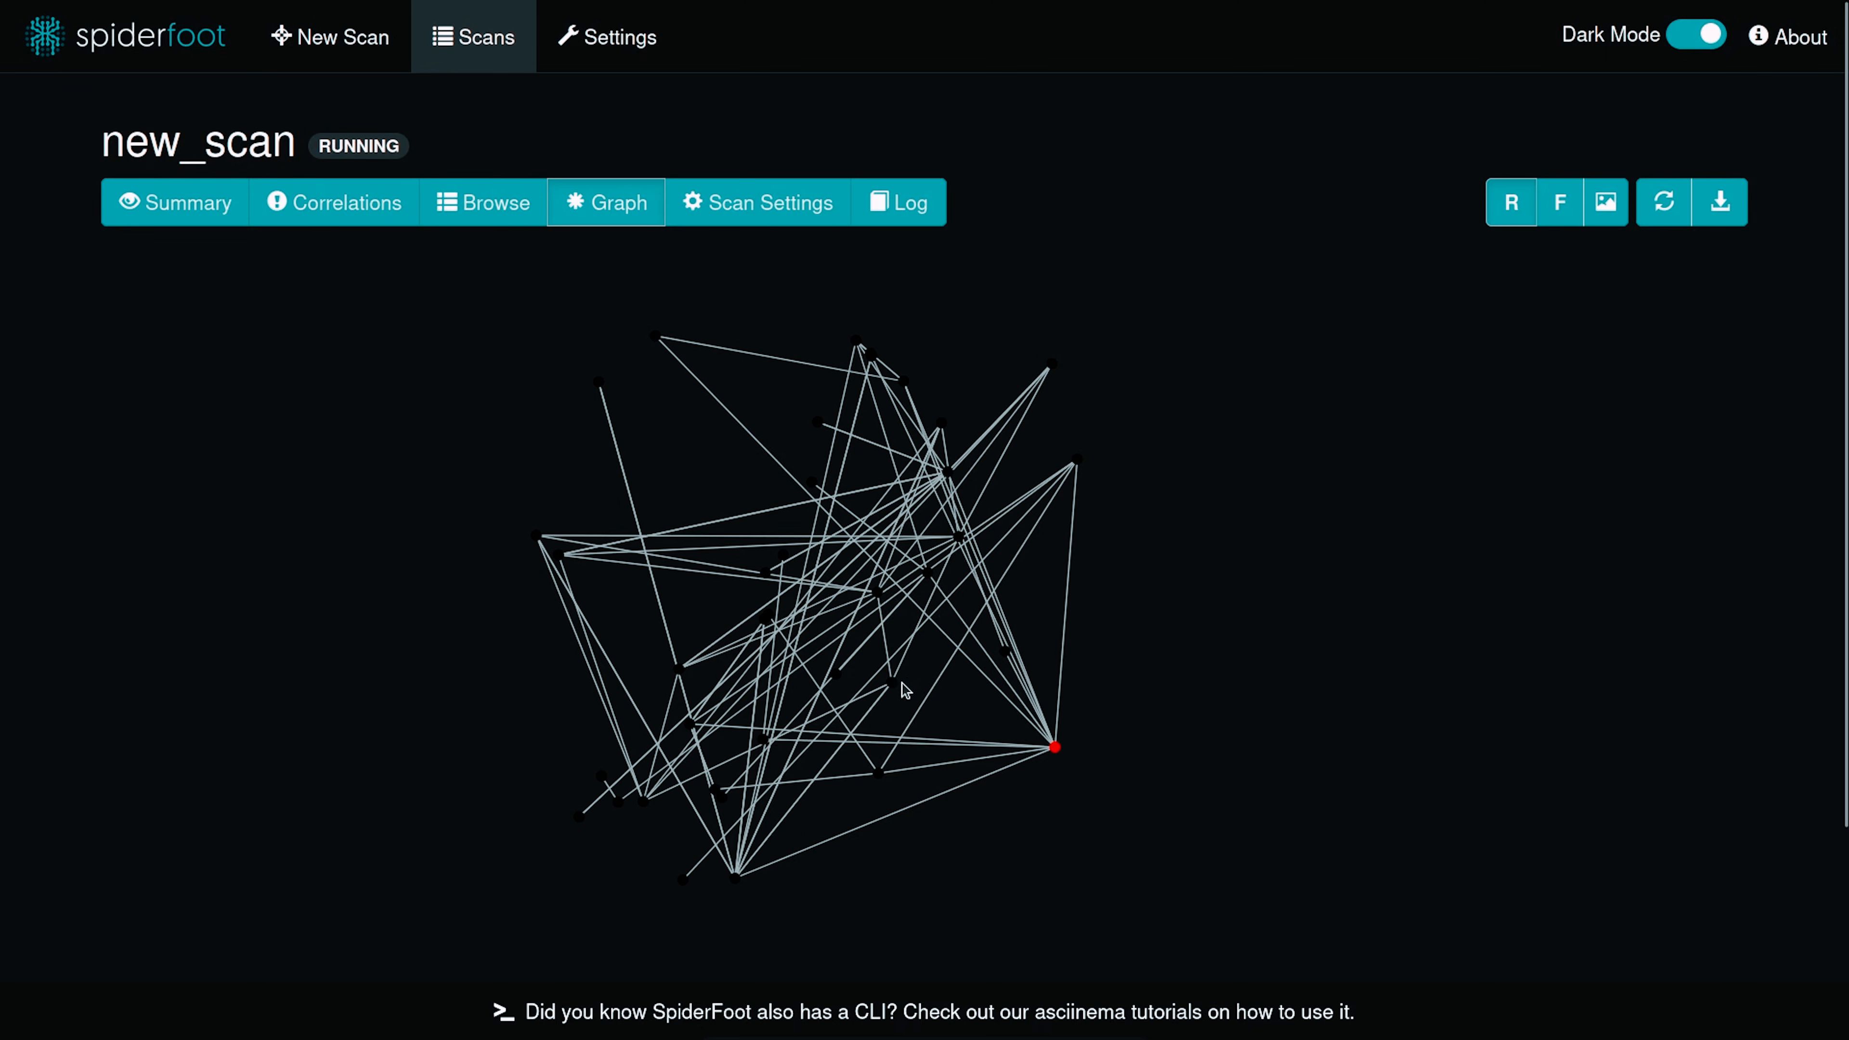
{"action": "mouse_move", "coordinate": [877, 597]}
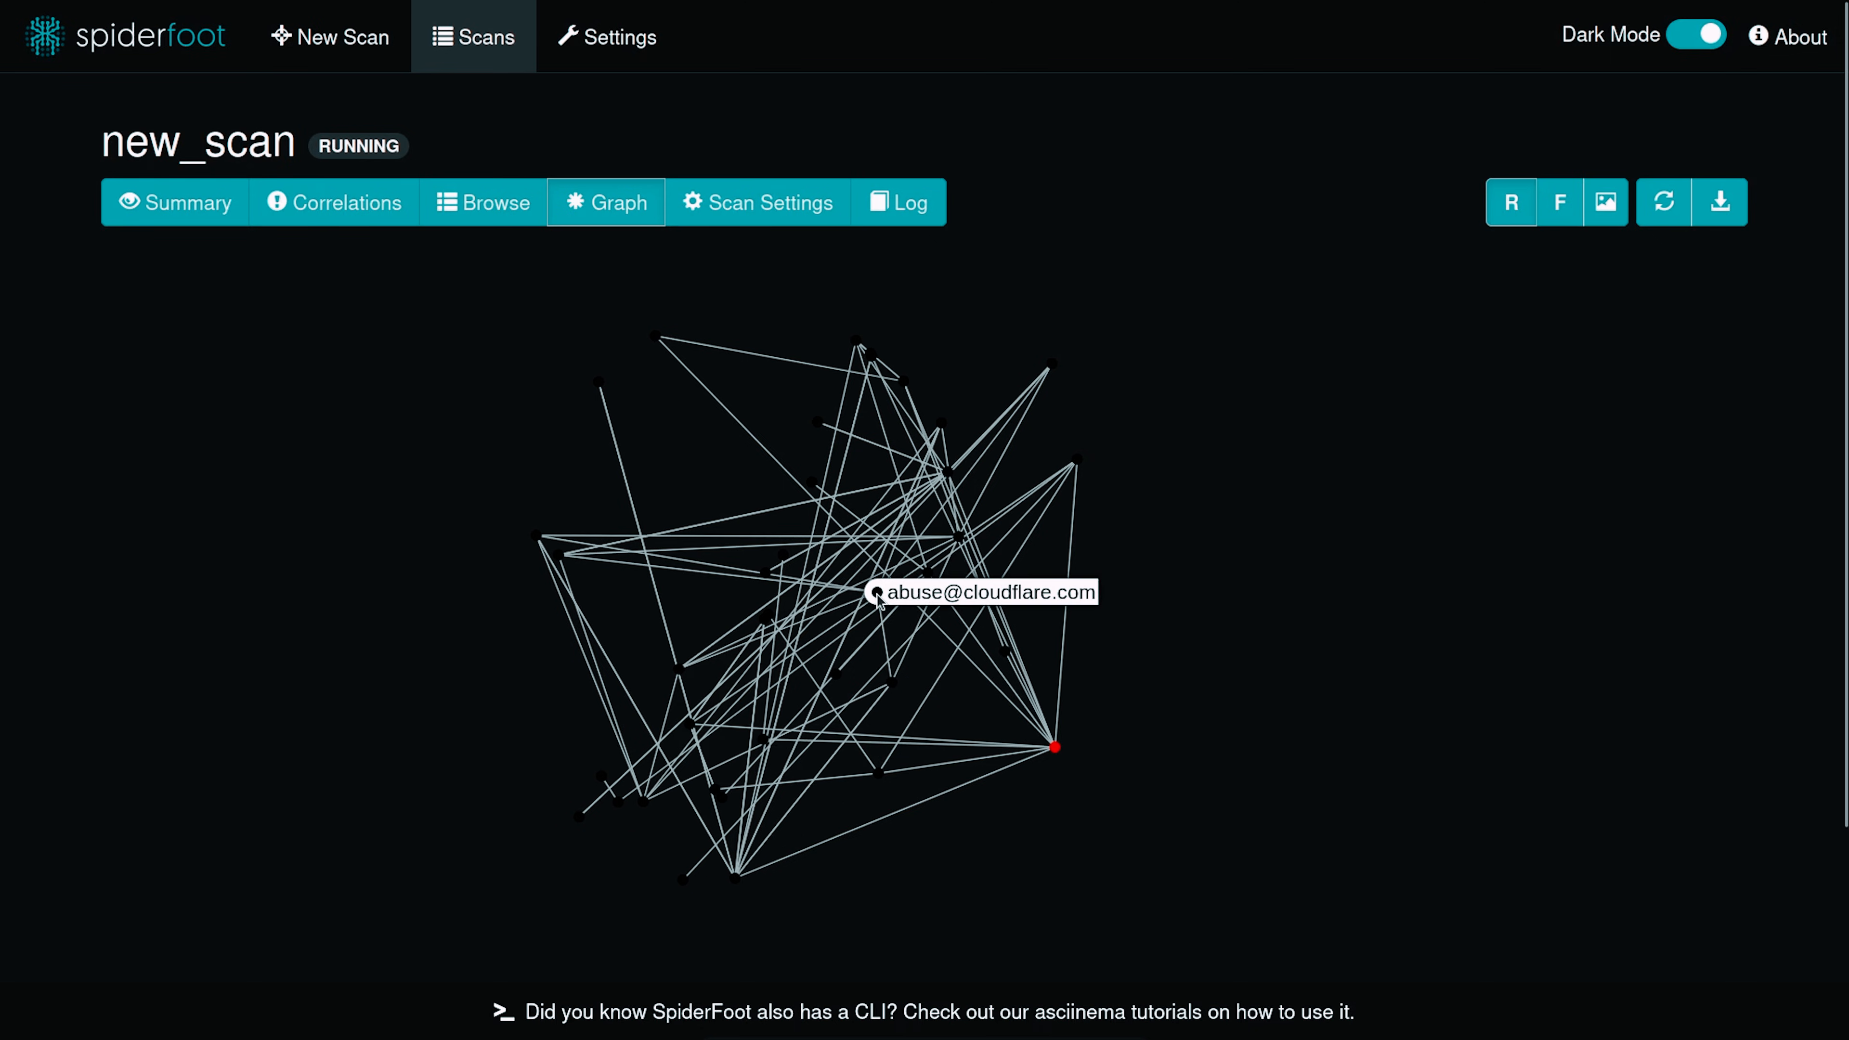
{"action": "mouse_move", "coordinate": [763, 579]}
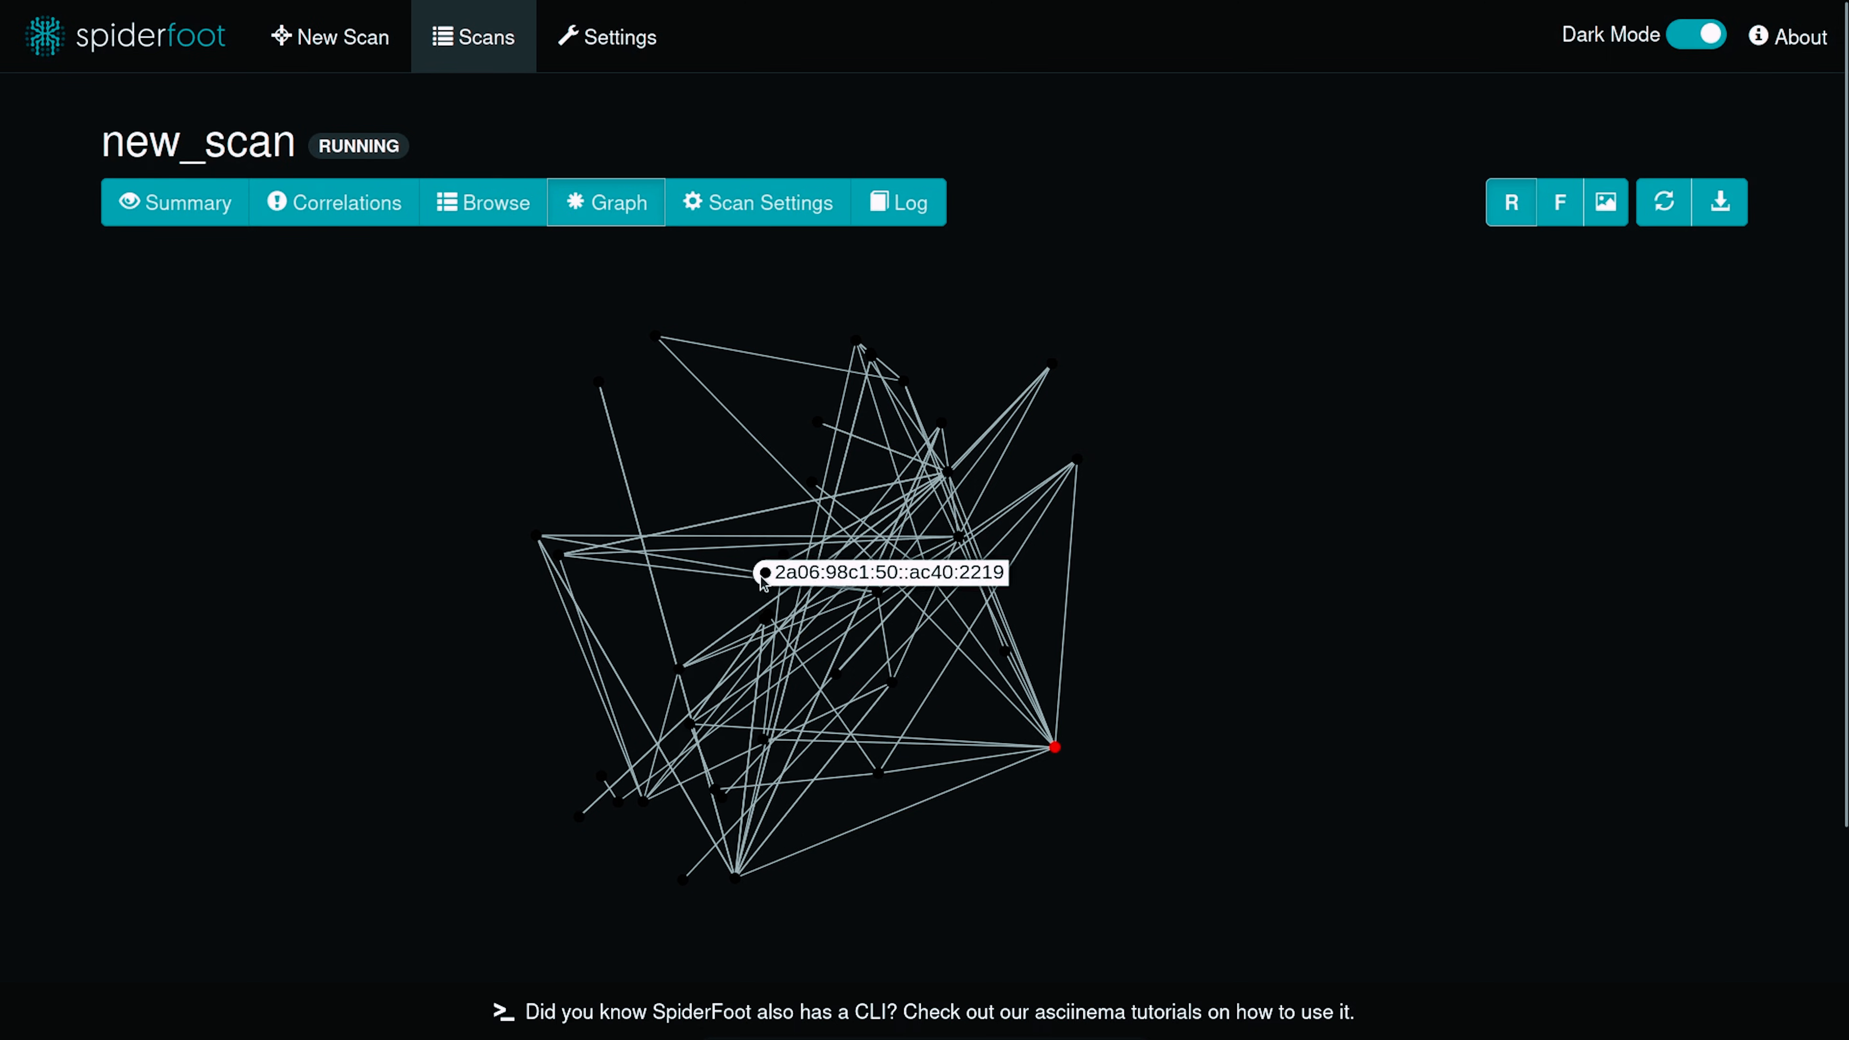
{"action": "mouse_move", "coordinate": [764, 621]}
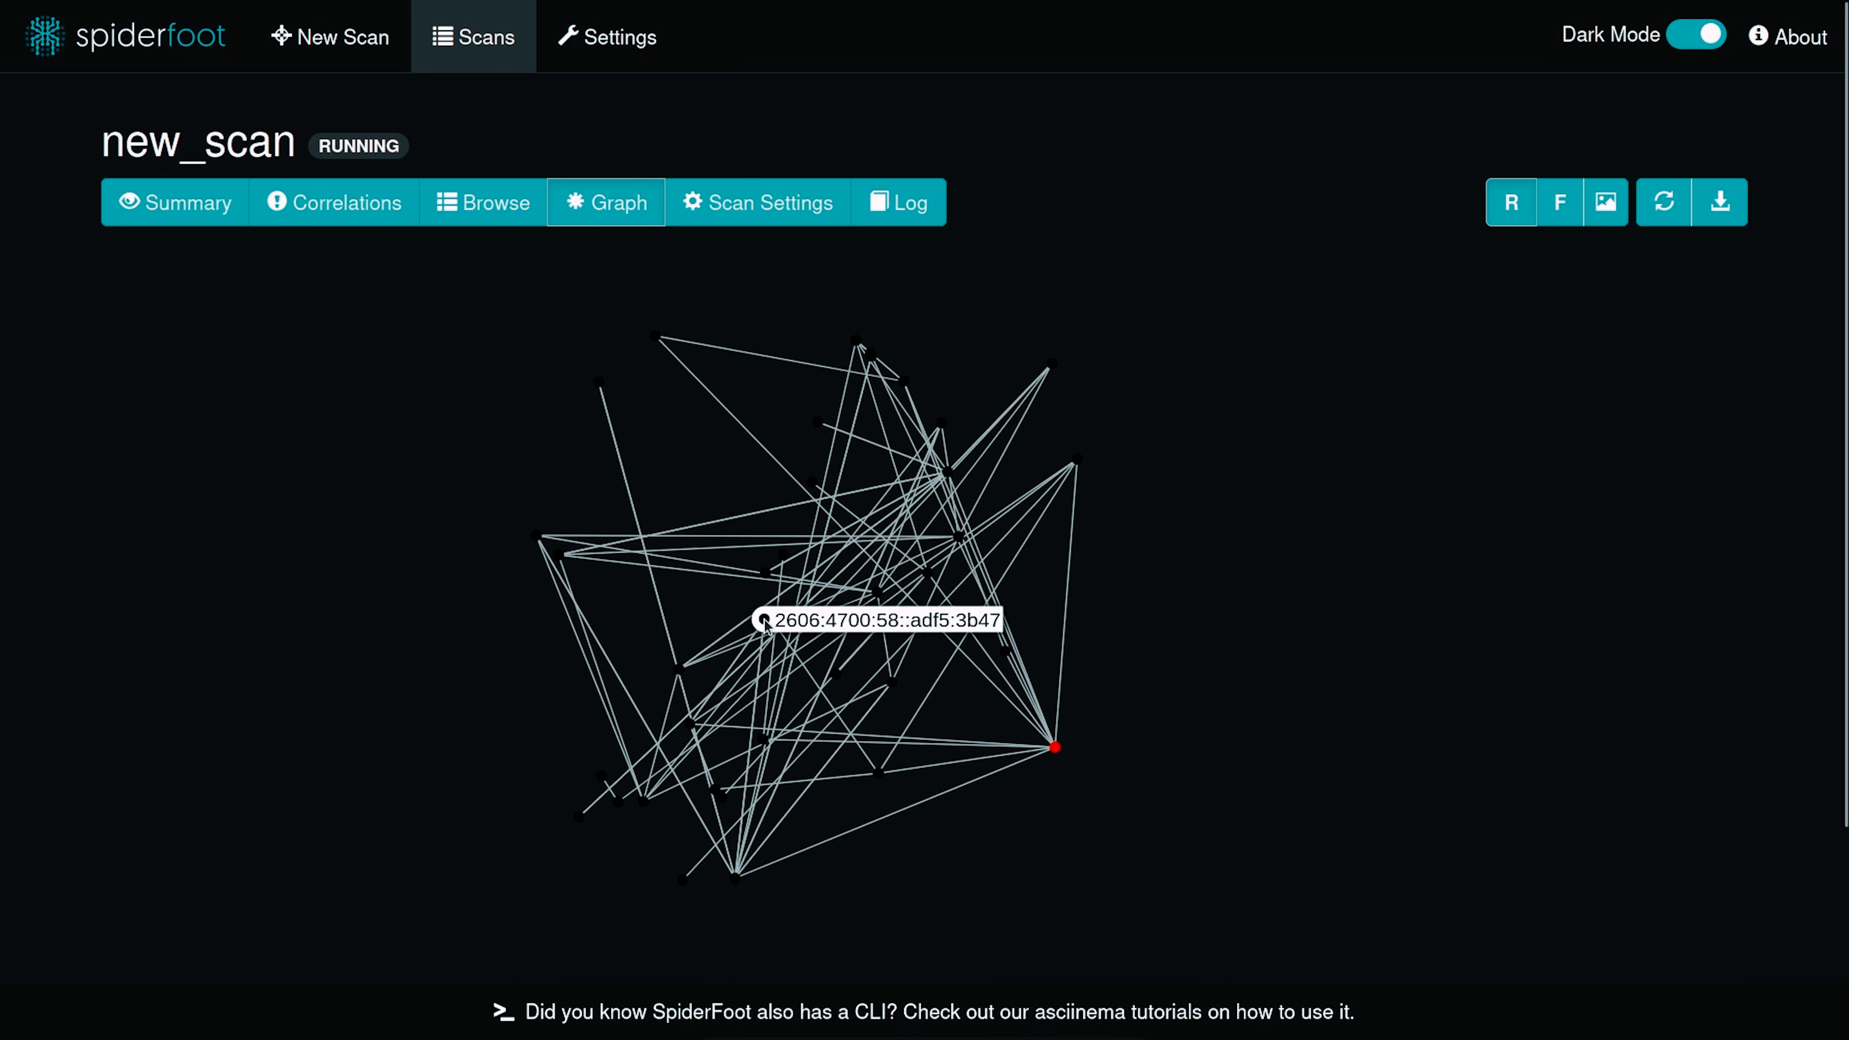
{"action": "mouse_move", "coordinate": [678, 670]}
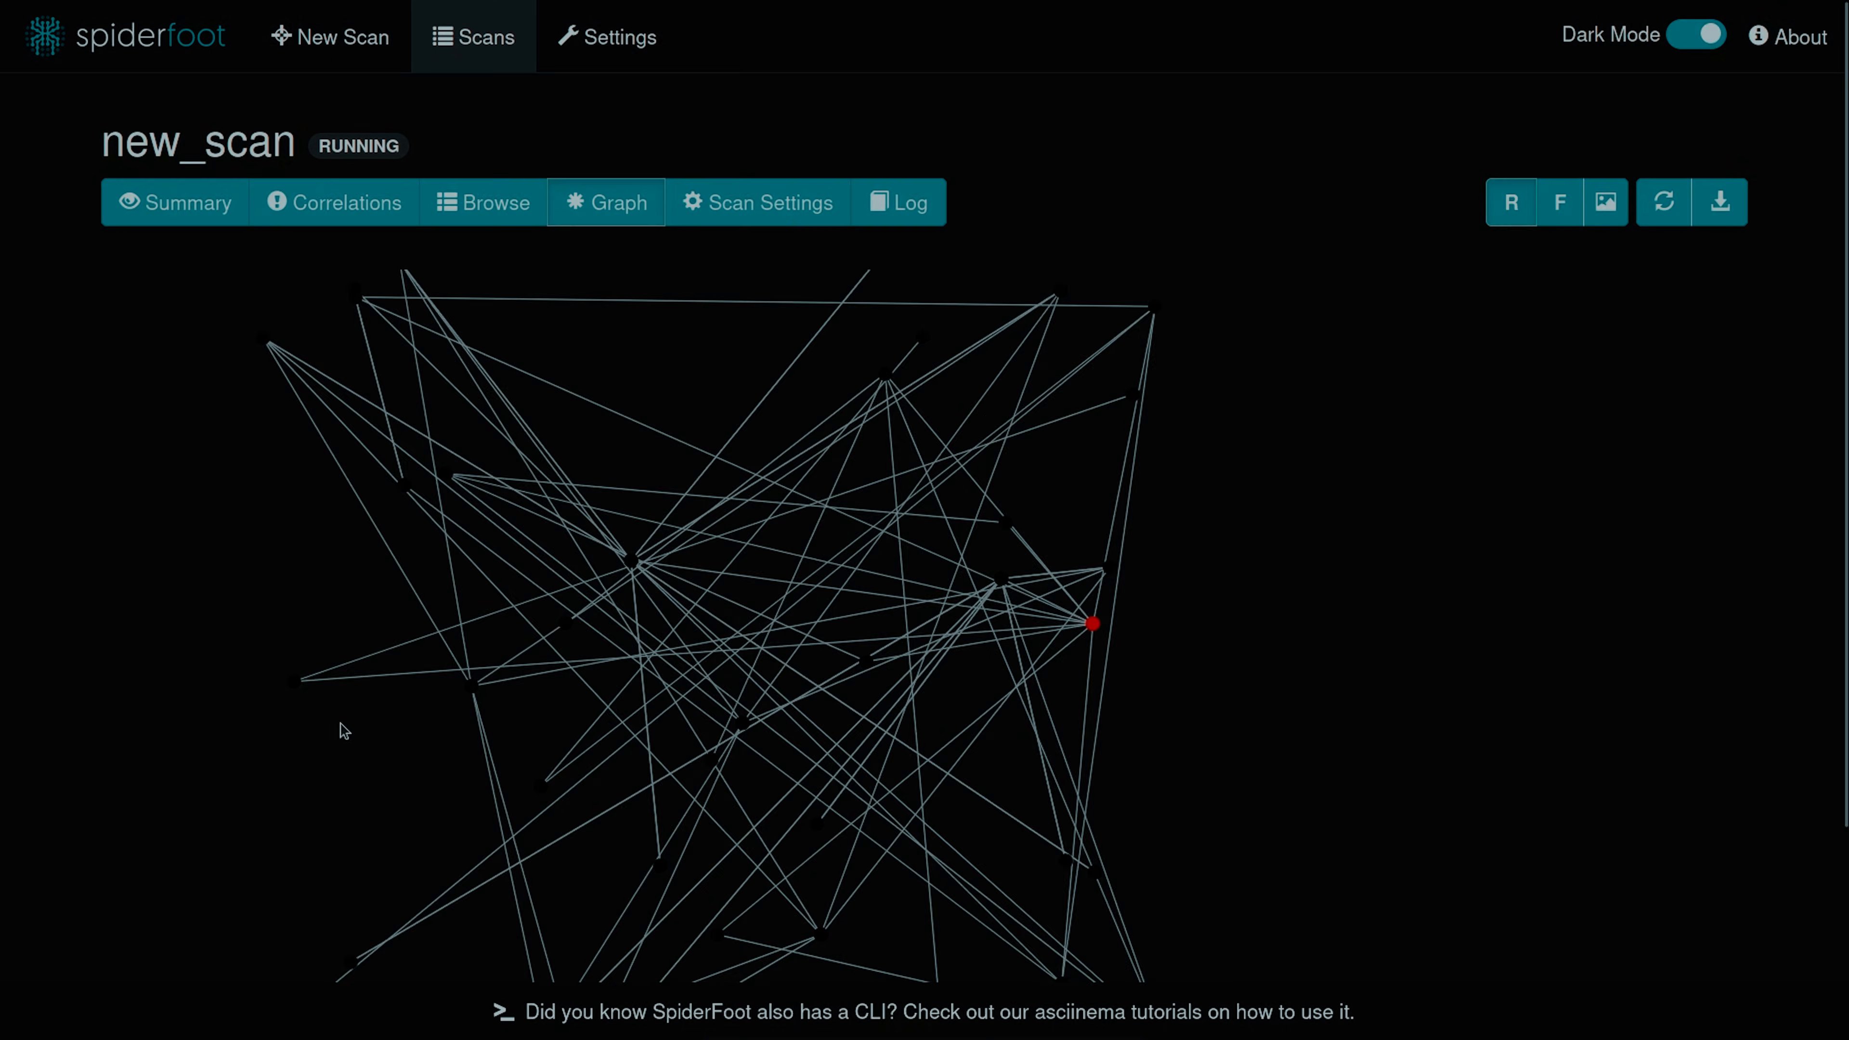
Step: Review the scan's settings, covering its meta information, global settings and enabled modules
{"action": "left_click", "coordinate": [739, 213]}
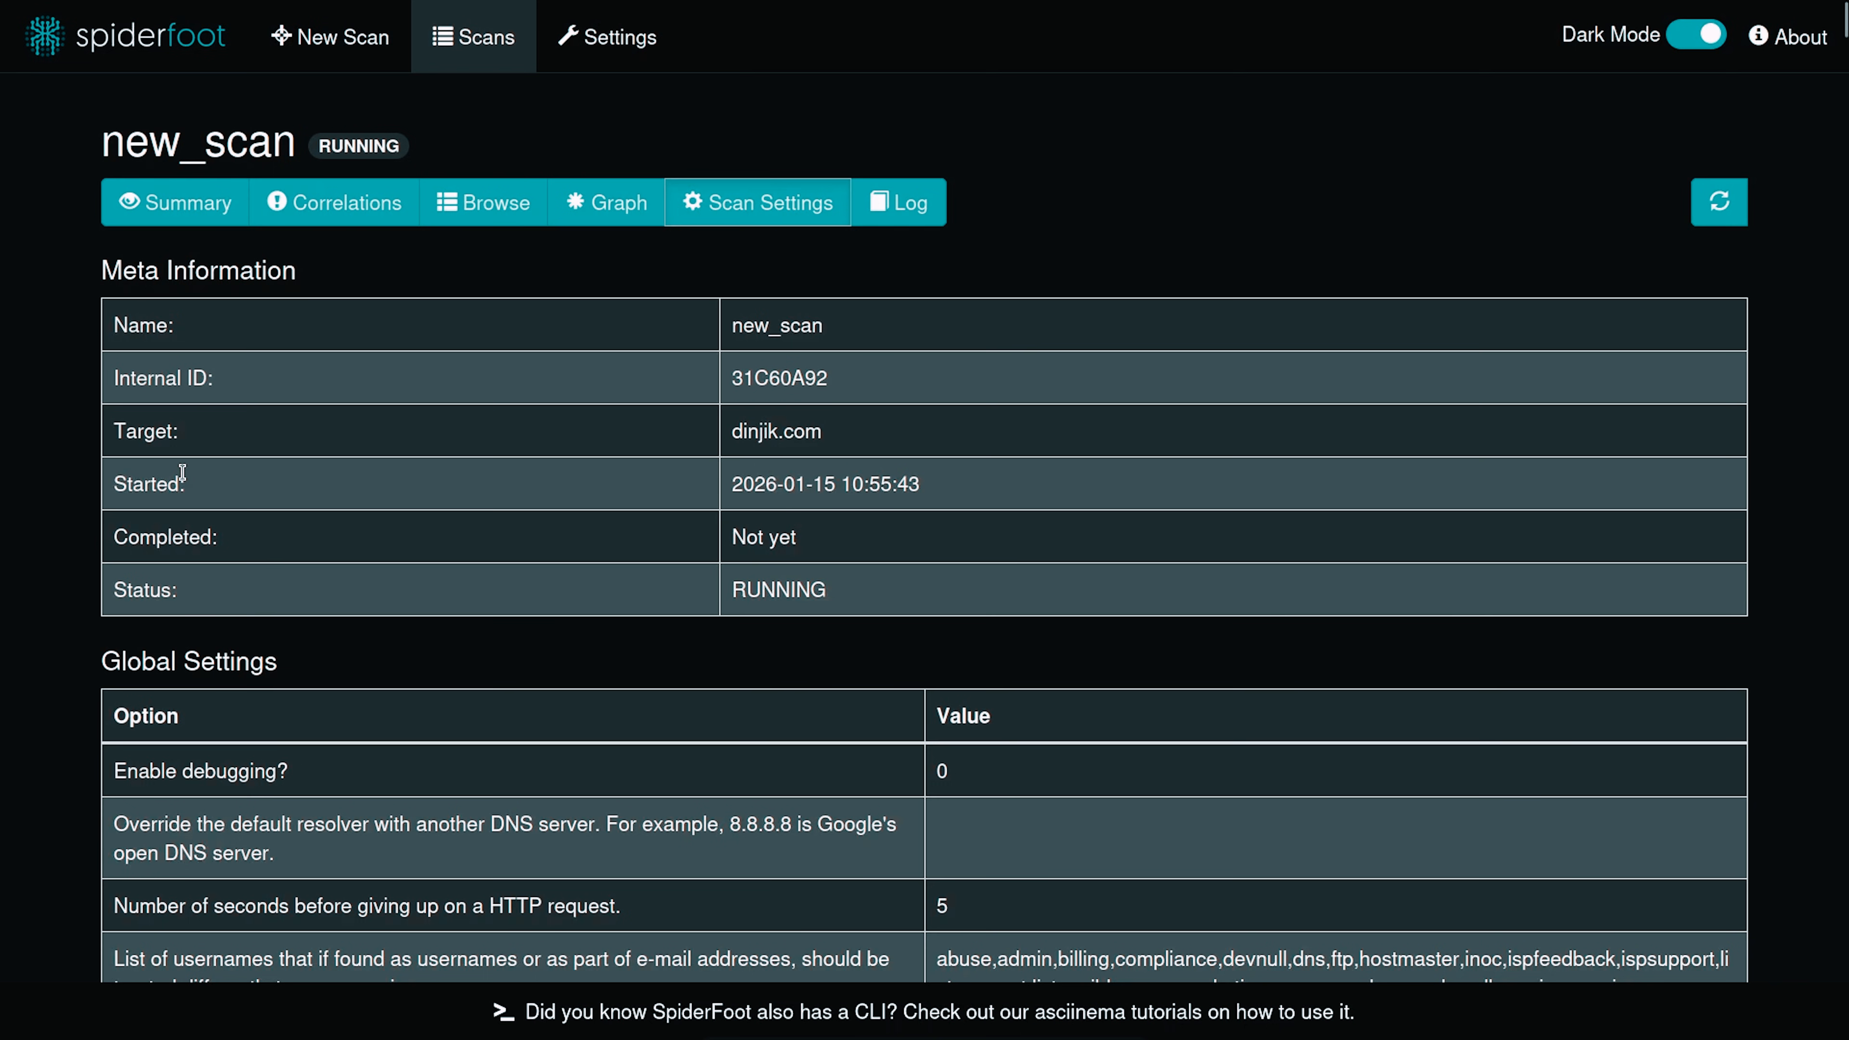
{"action": "scroll", "coordinate": [191, 497], "scroll_direction": "down", "scroll_amount": 3}
{"action": "scroll", "coordinate": [207, 503], "scroll_direction": "down", "scroll_amount": 10}
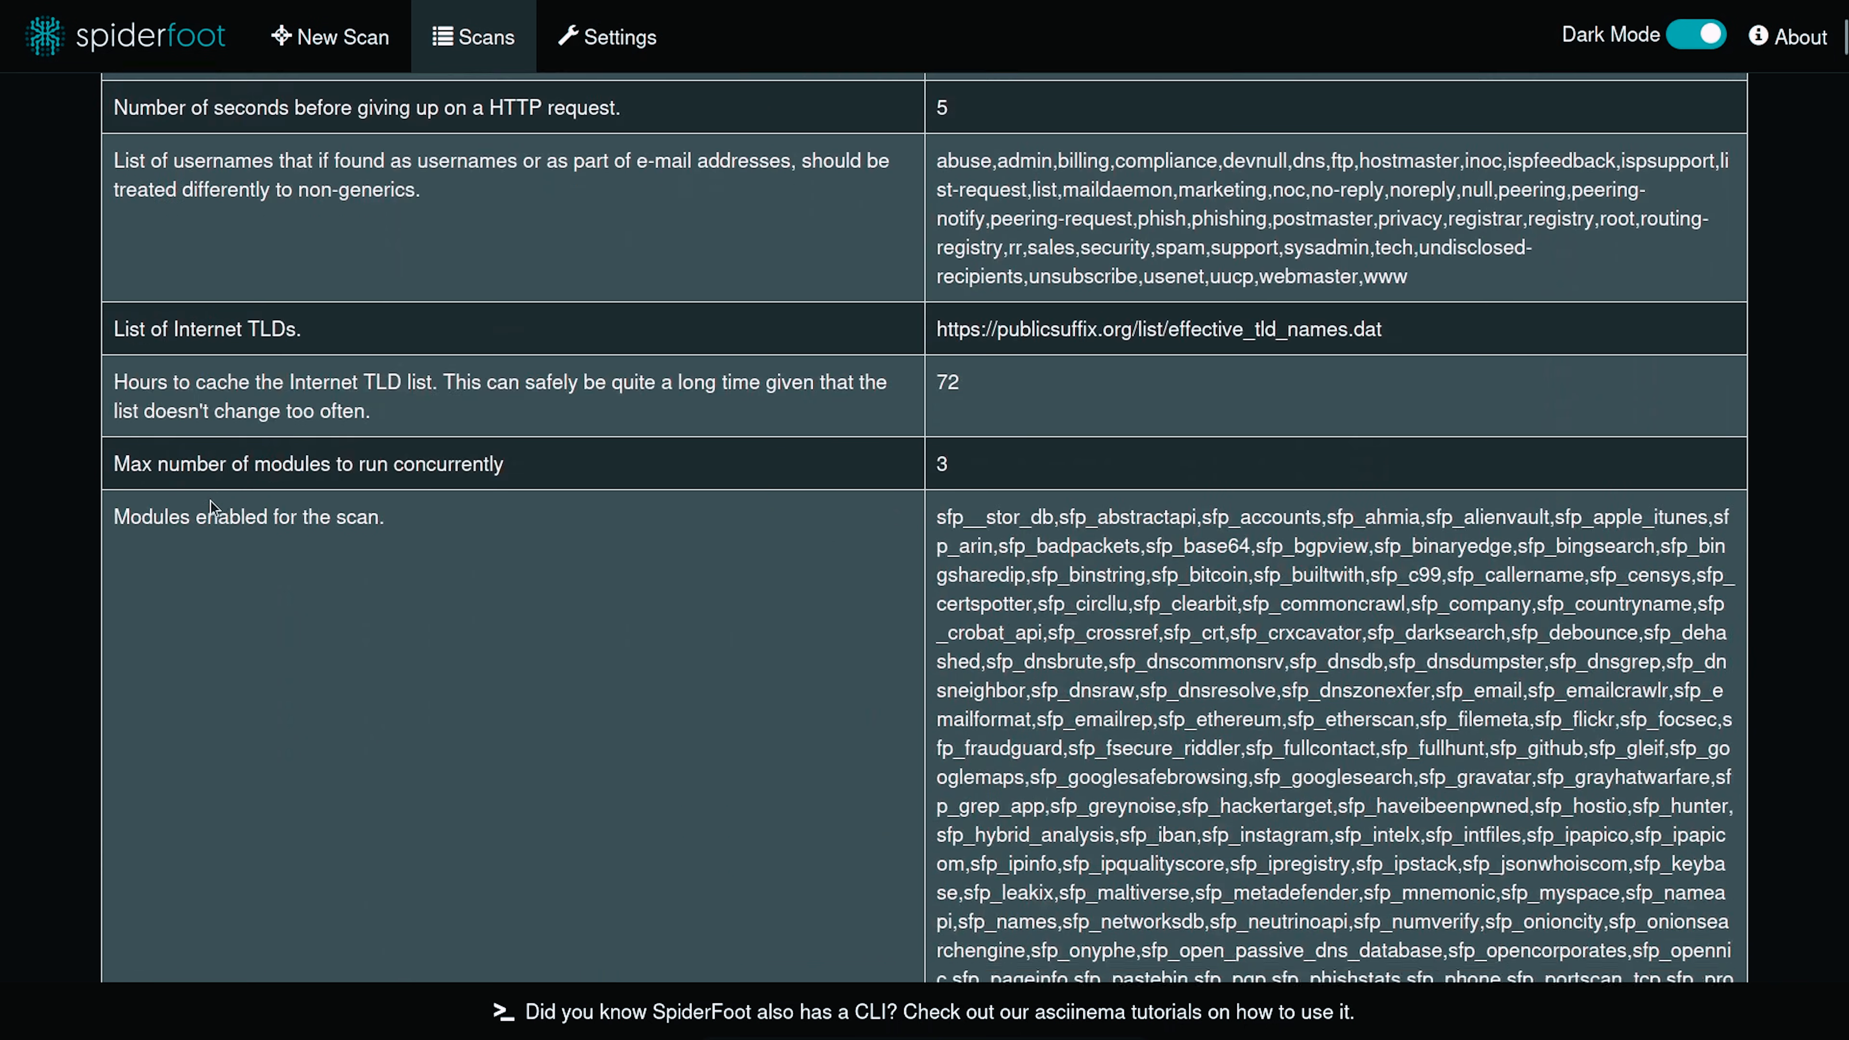
{"action": "scroll", "coordinate": [212, 498], "scroll_direction": "down", "scroll_amount": 5}
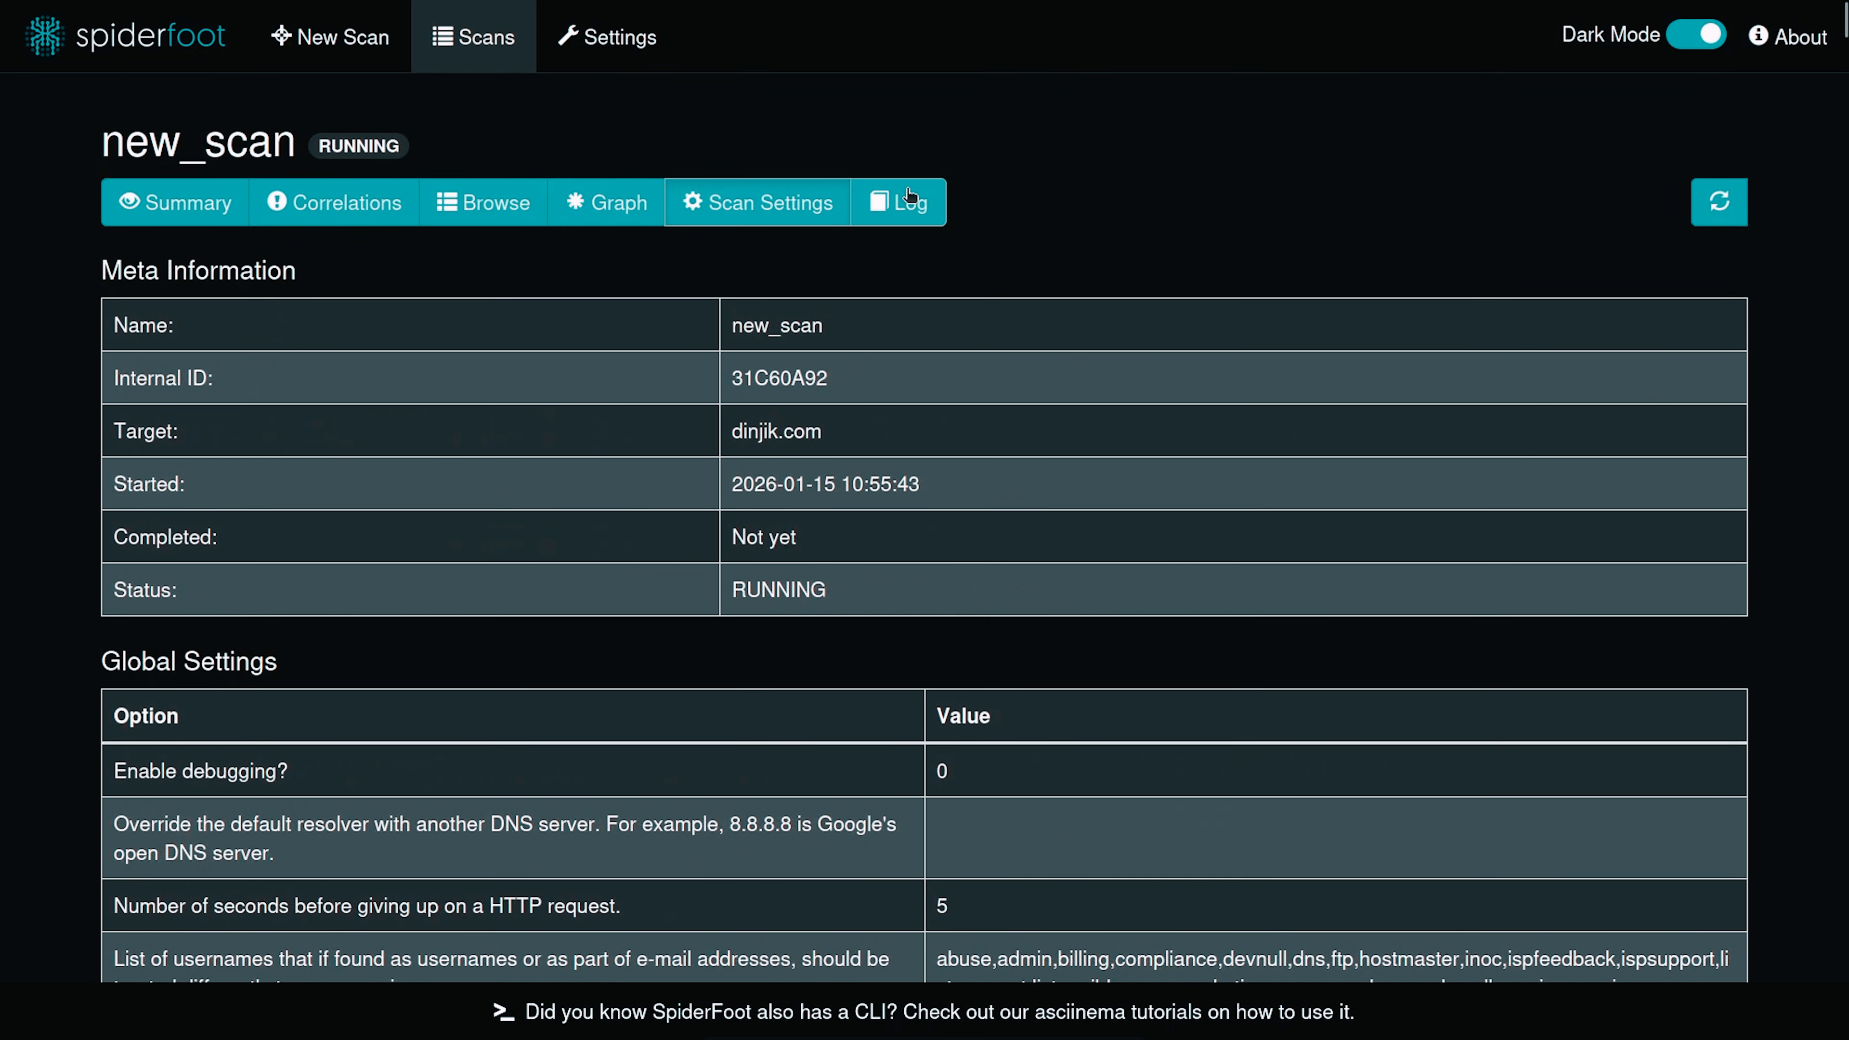
Step: Open the scan's log and read the time, component, type and event of its latest entries
{"action": "left_click", "coordinate": [909, 195]}
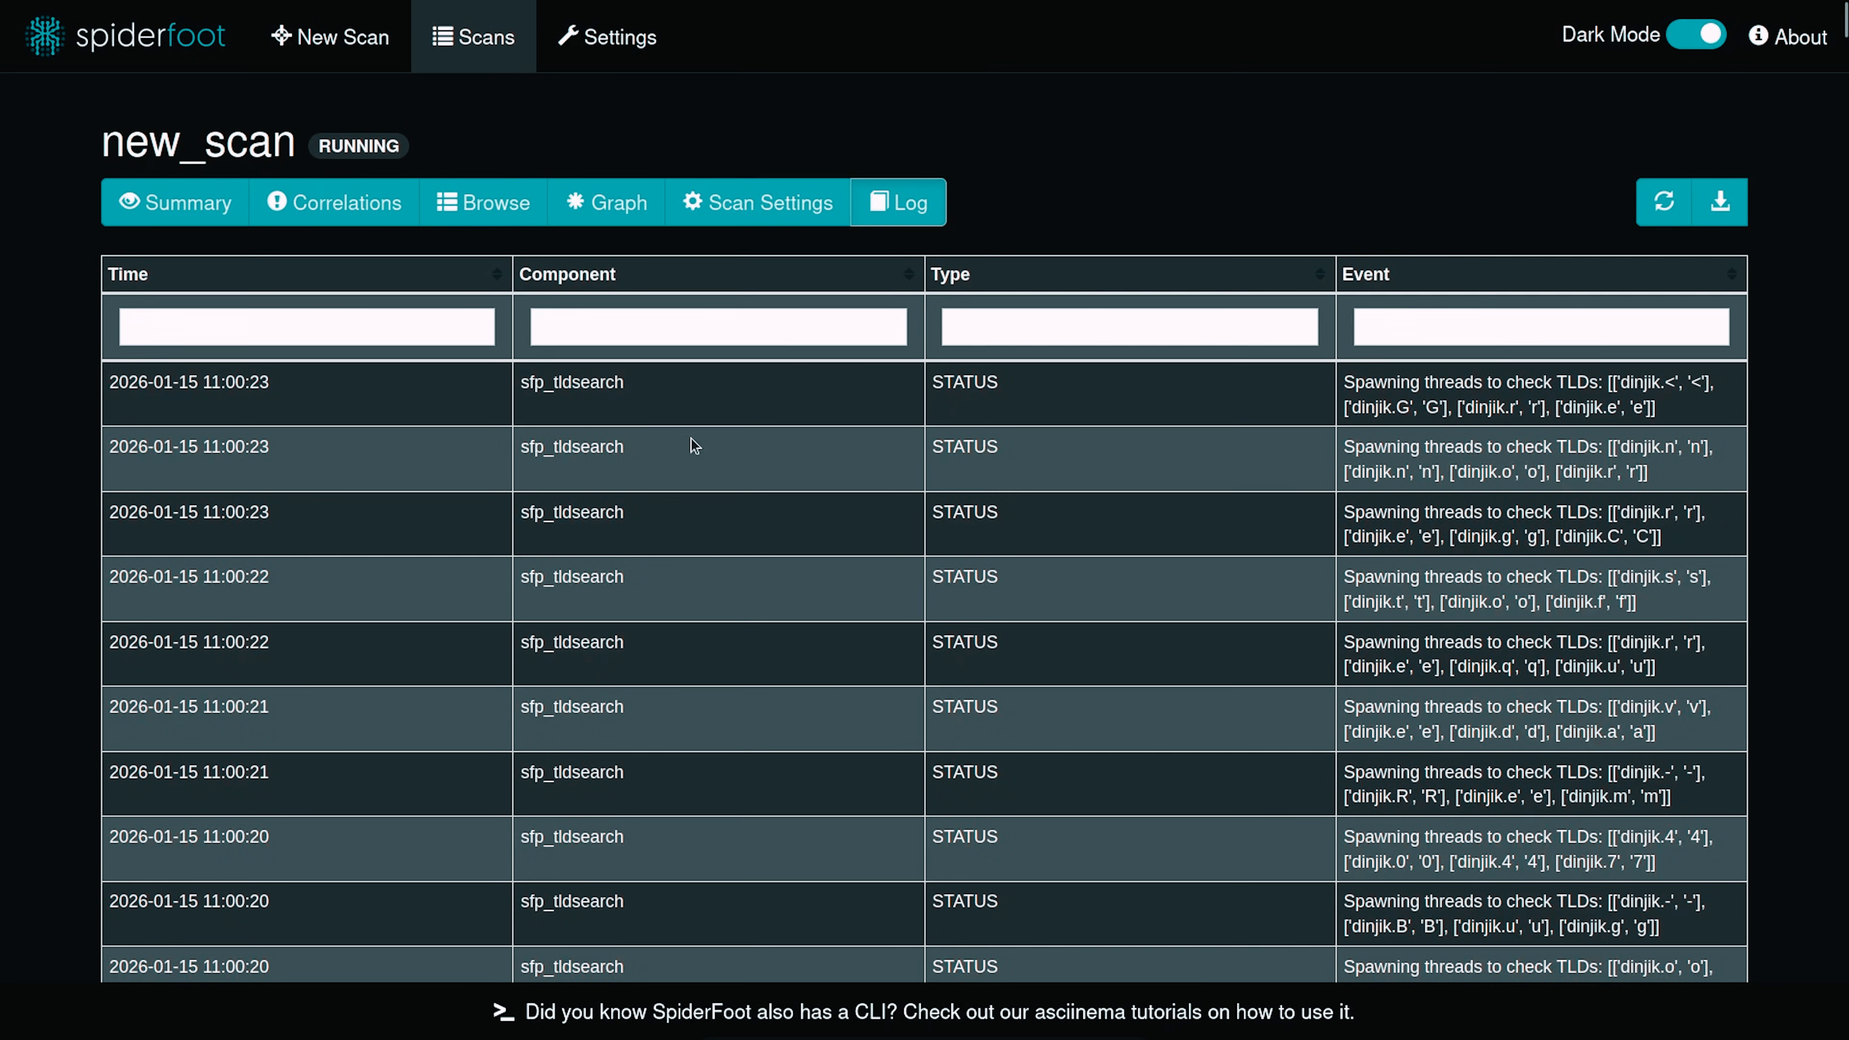
{"action": "triple_click", "coordinate": [163, 384]}
{"action": "left_click", "coordinate": [441, 413]}
{"action": "left_click_drag", "start_coordinate": [1351, 383], "coordinate": [1673, 416]}
{"action": "left_click", "coordinate": [1674, 416]}
{"action": "left_click_drag", "start_coordinate": [107, 582], "coordinate": [1645, 604]}
{"action": "left_click", "coordinate": [1649, 621]}
Step: Review the updated data types chart in the scan's summary and return to the list of all scans
{"action": "left_click", "coordinate": [219, 216]}
{"action": "scroll", "coordinate": [132, 524], "scroll_direction": "down", "scroll_amount": 3}
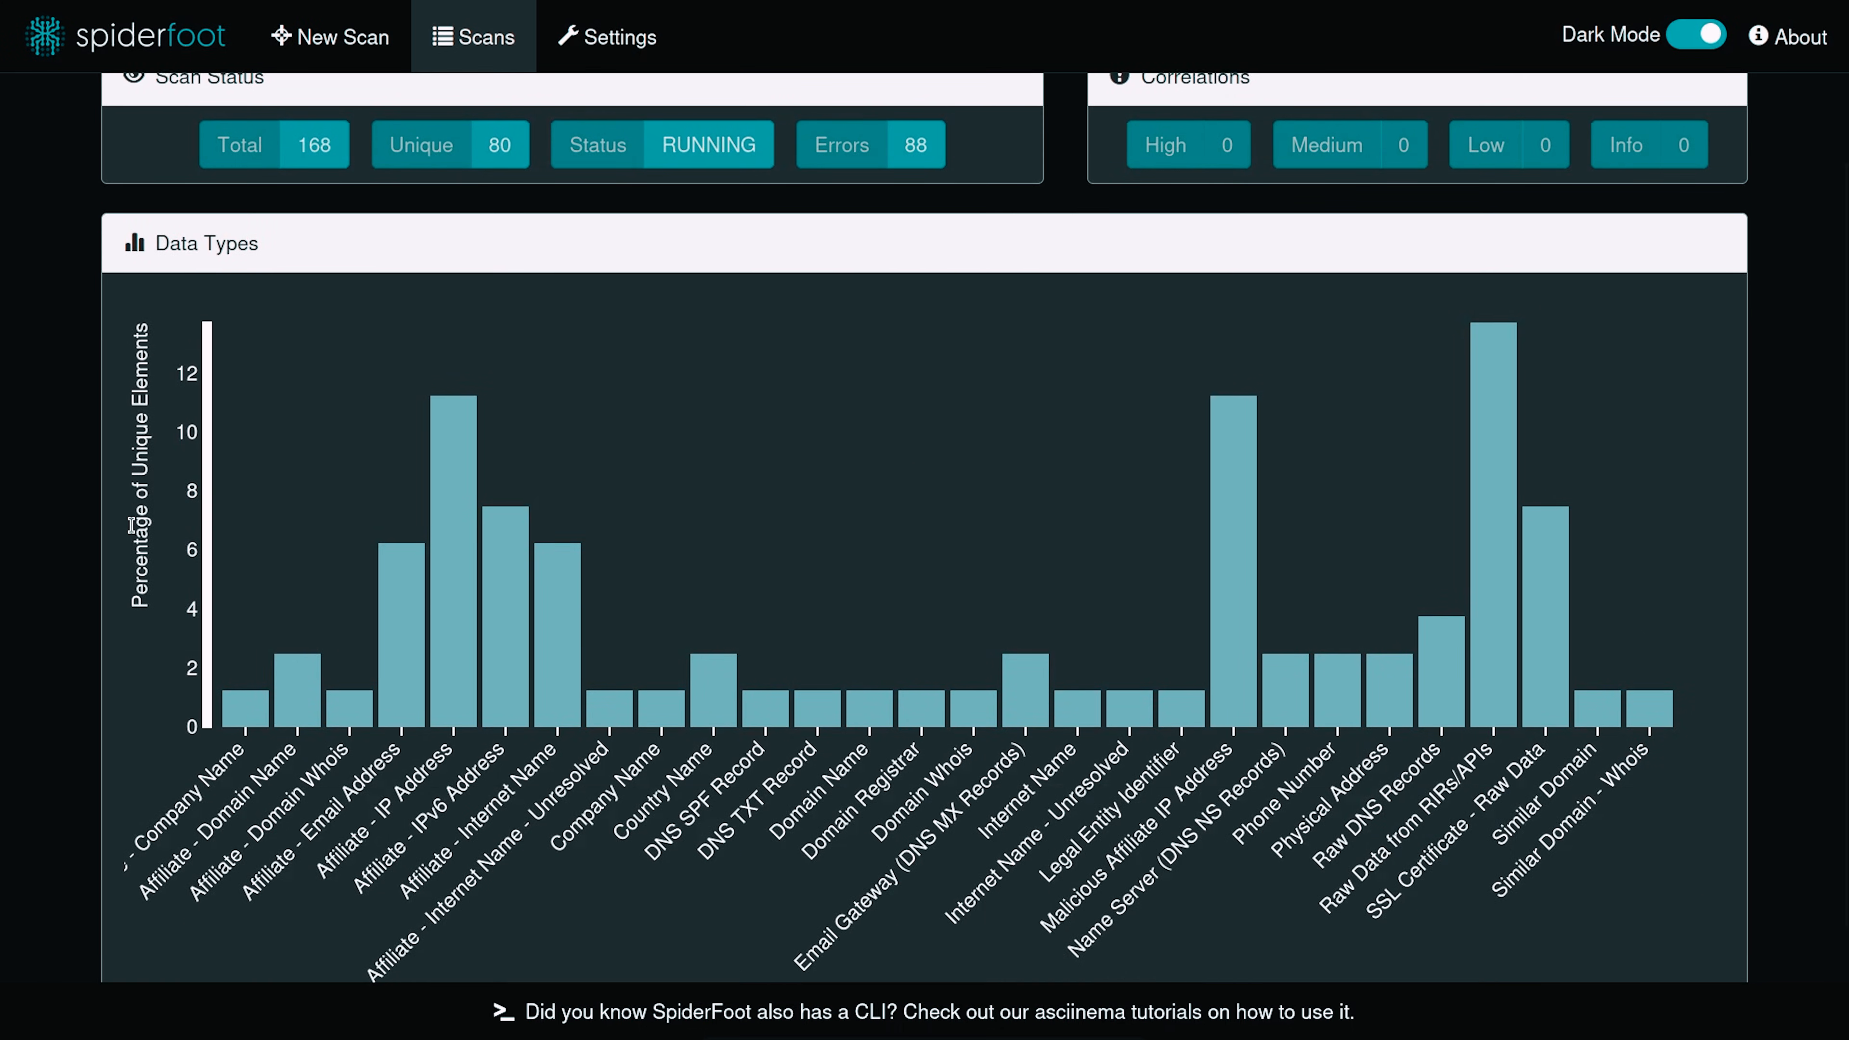
{"action": "scroll", "coordinate": [132, 524], "scroll_direction": "up", "scroll_amount": 3}
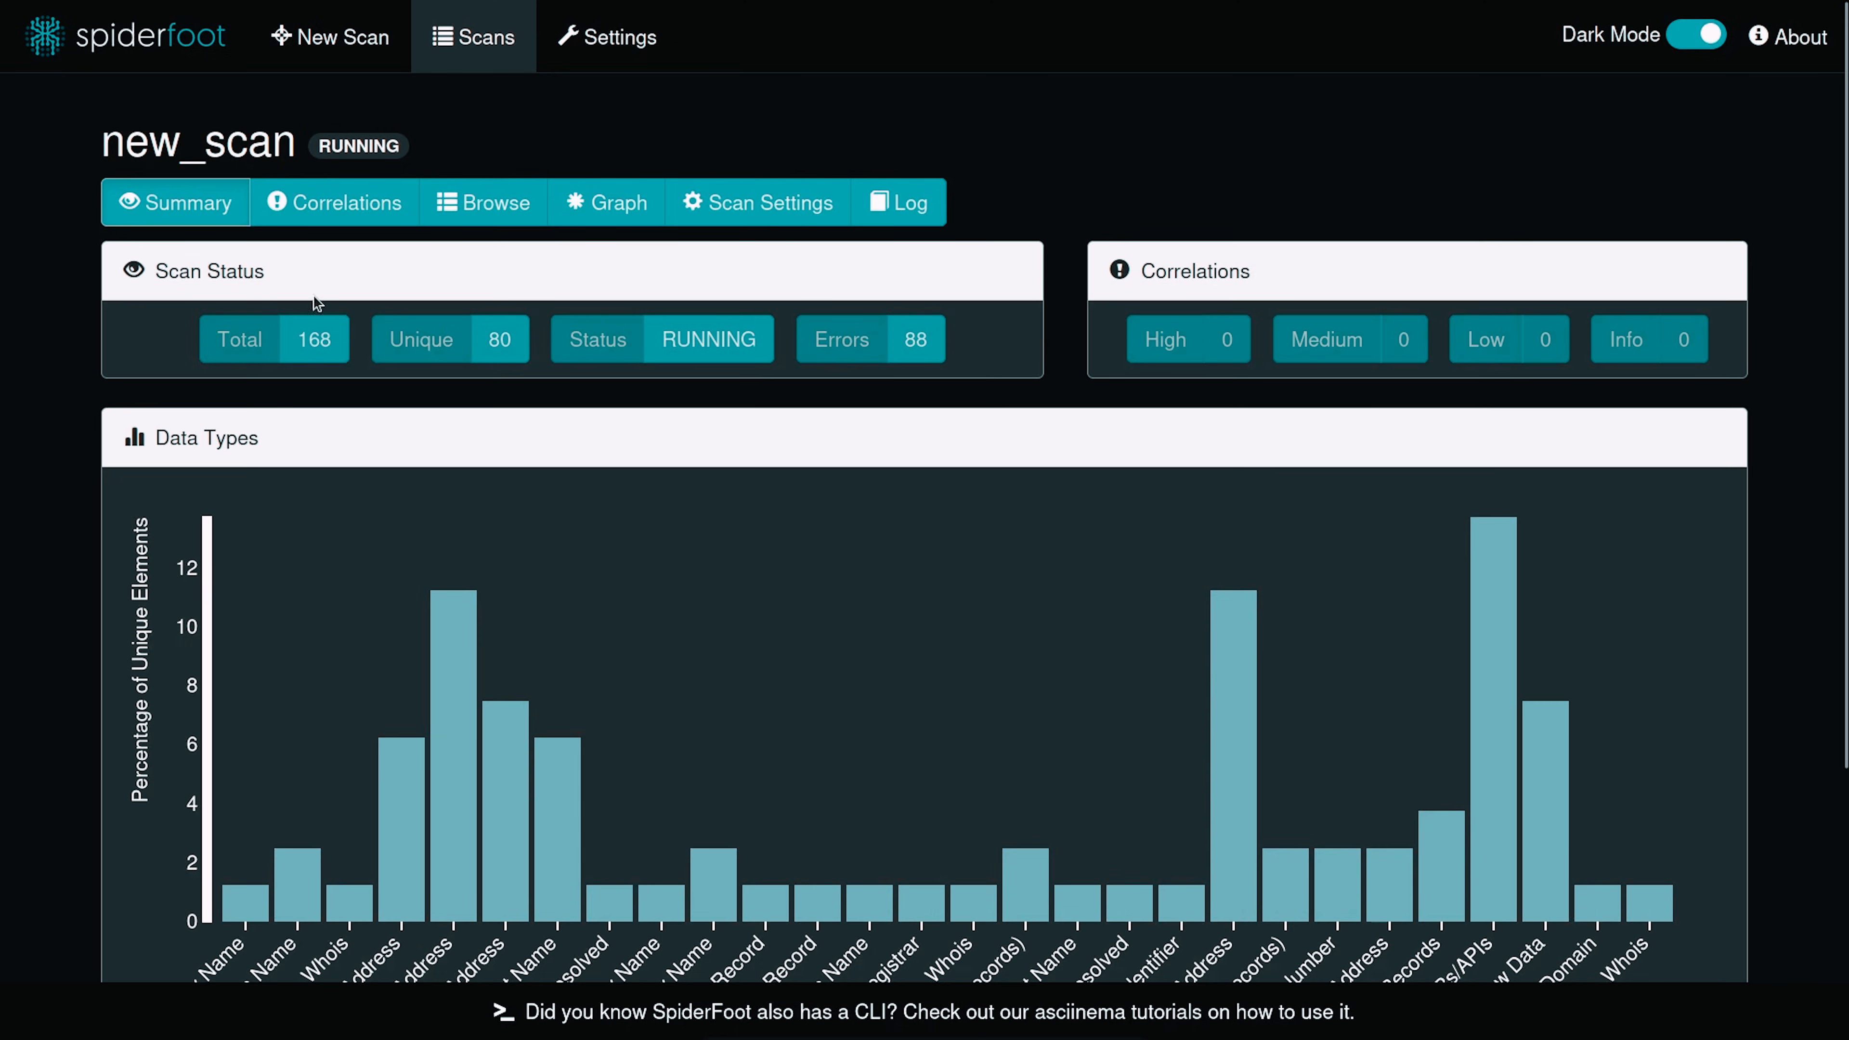
{"action": "left_click", "coordinate": [459, 59]}
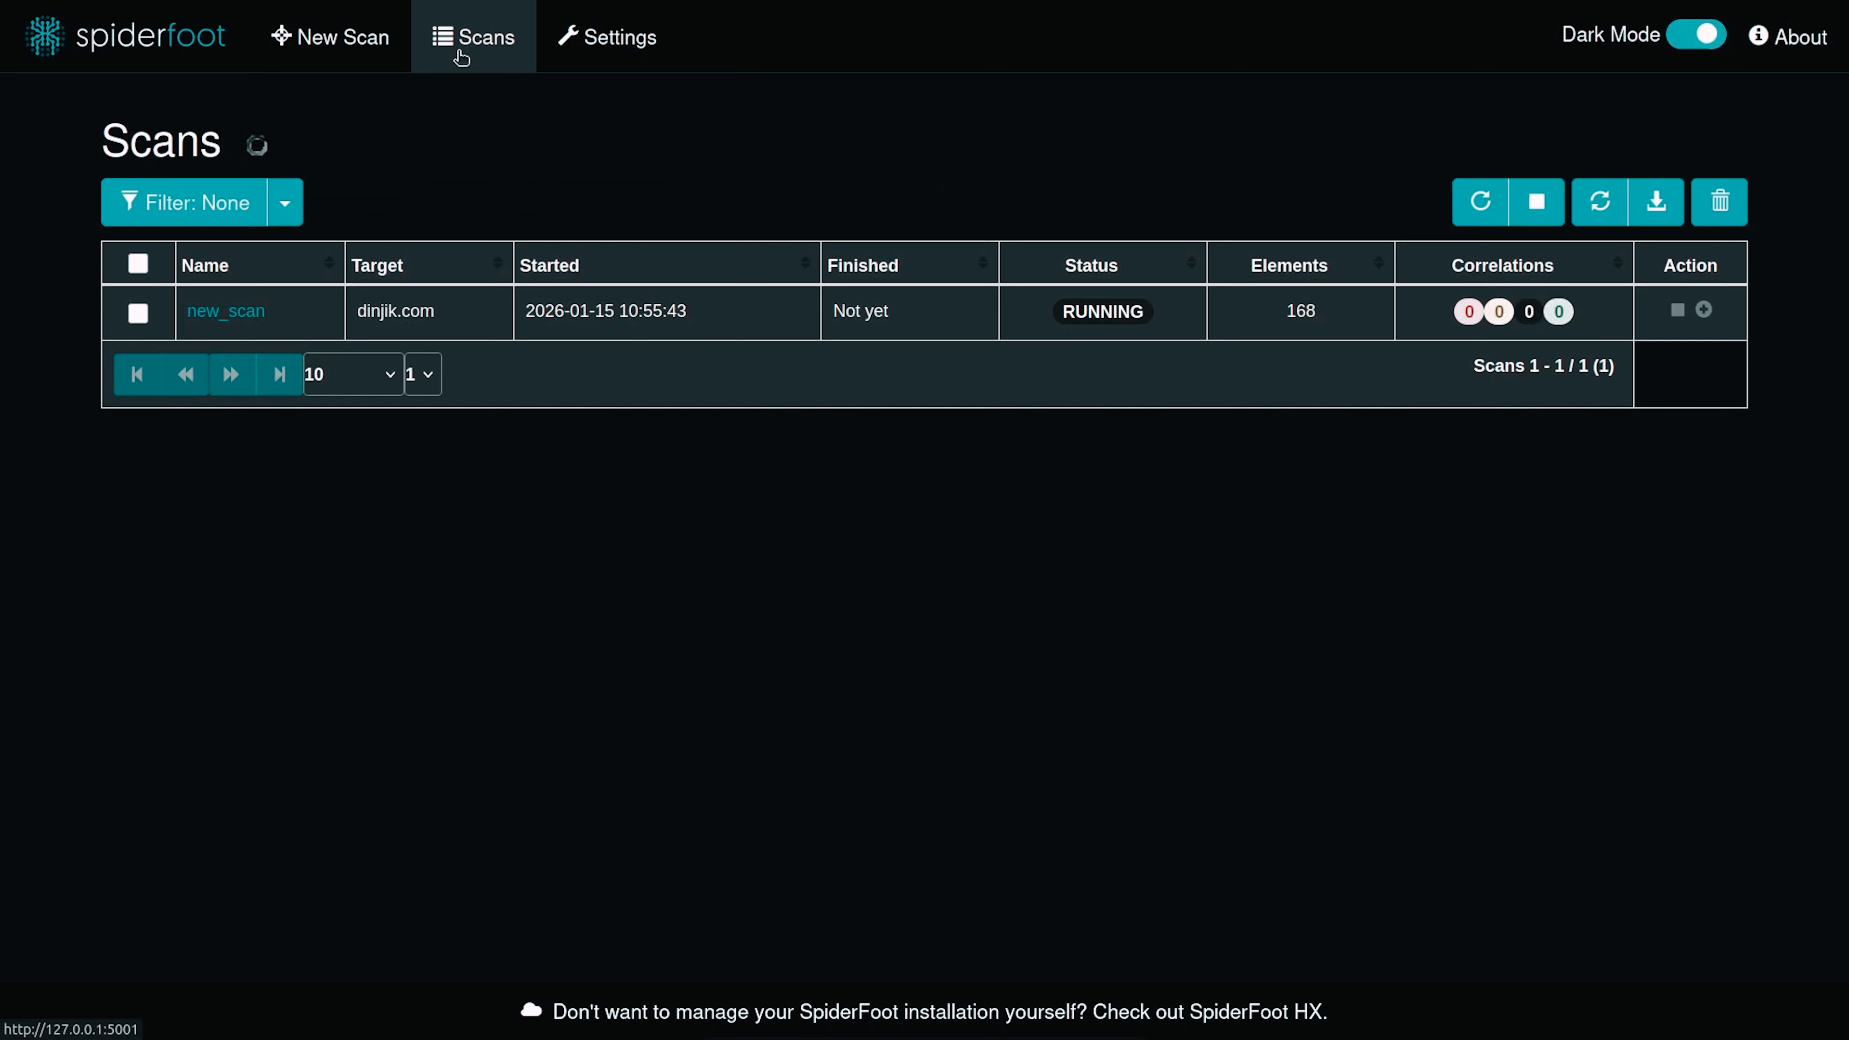